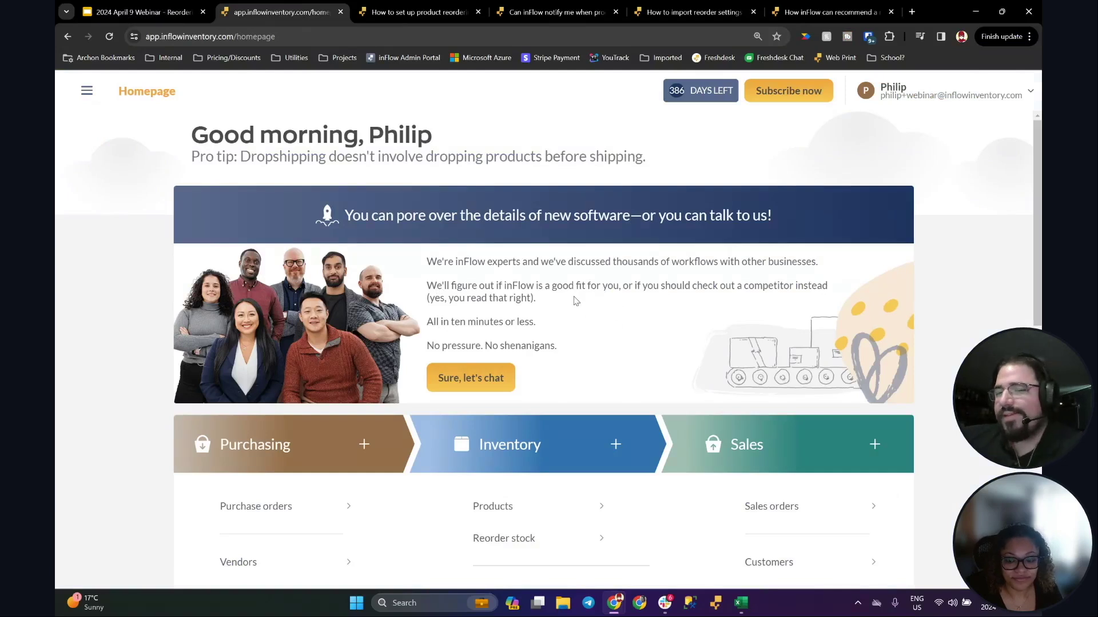
# Step: Open the Batarang product from the Products list
pyautogui.scroll(-5, 426, 335)
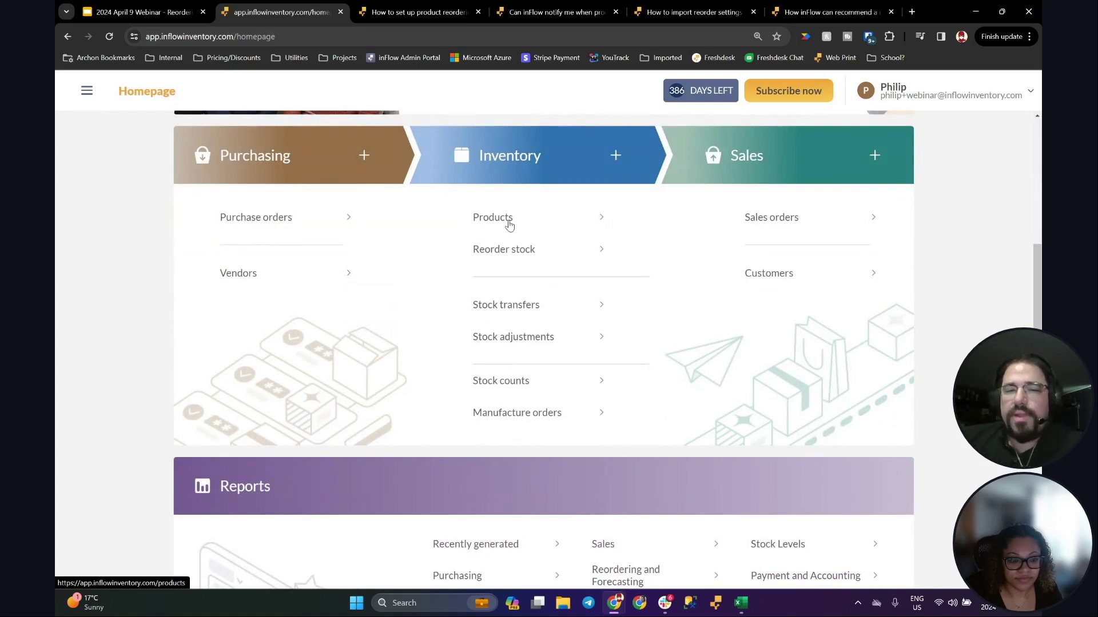
pyautogui.click(509, 226)
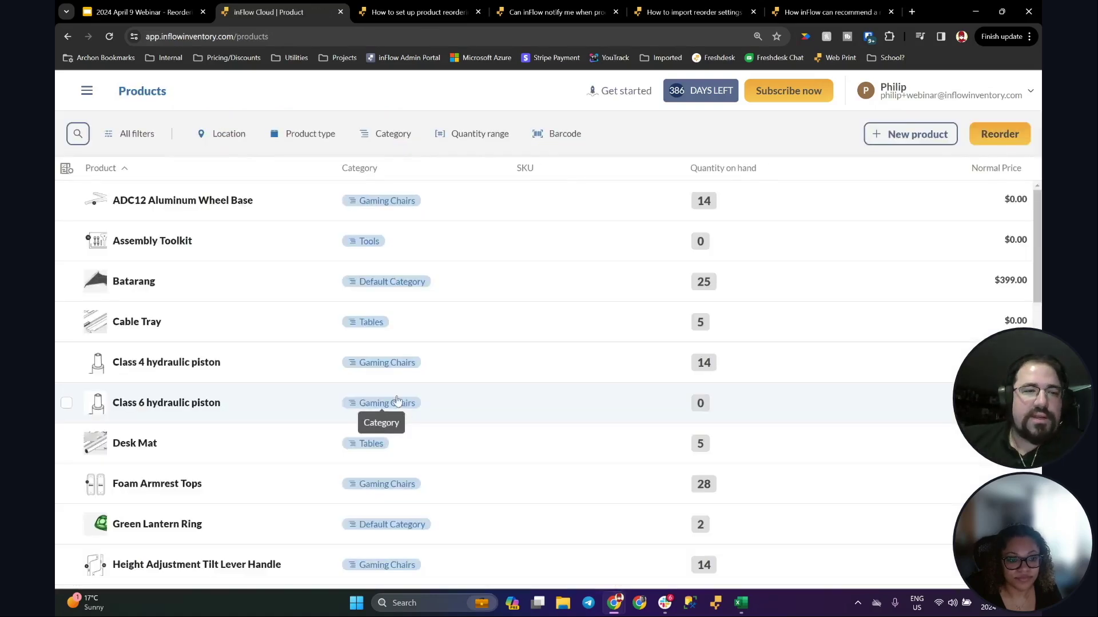
pyautogui.click(263, 296)
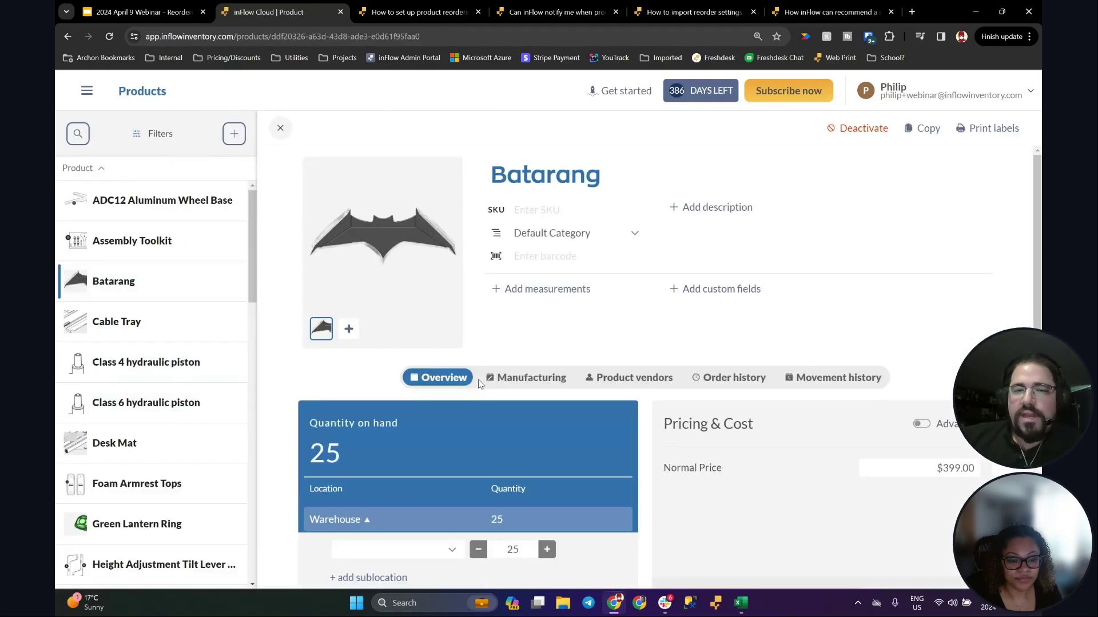
pyautogui.scroll(-5, 640, 333)
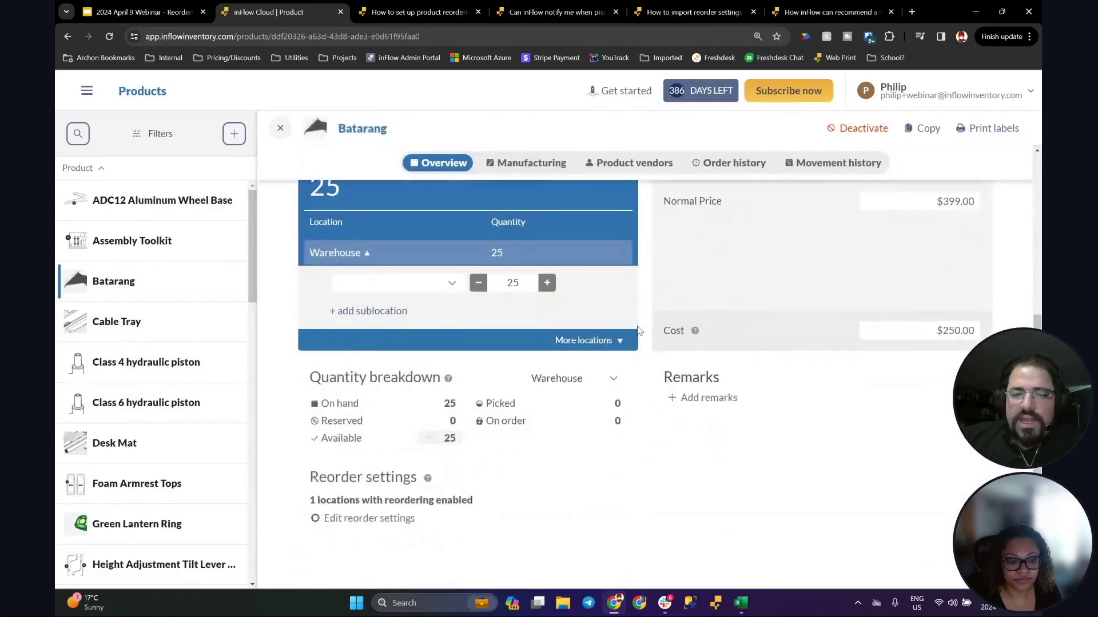
pyautogui.moveTo(303, 479); pyautogui.dragTo(529, 520)
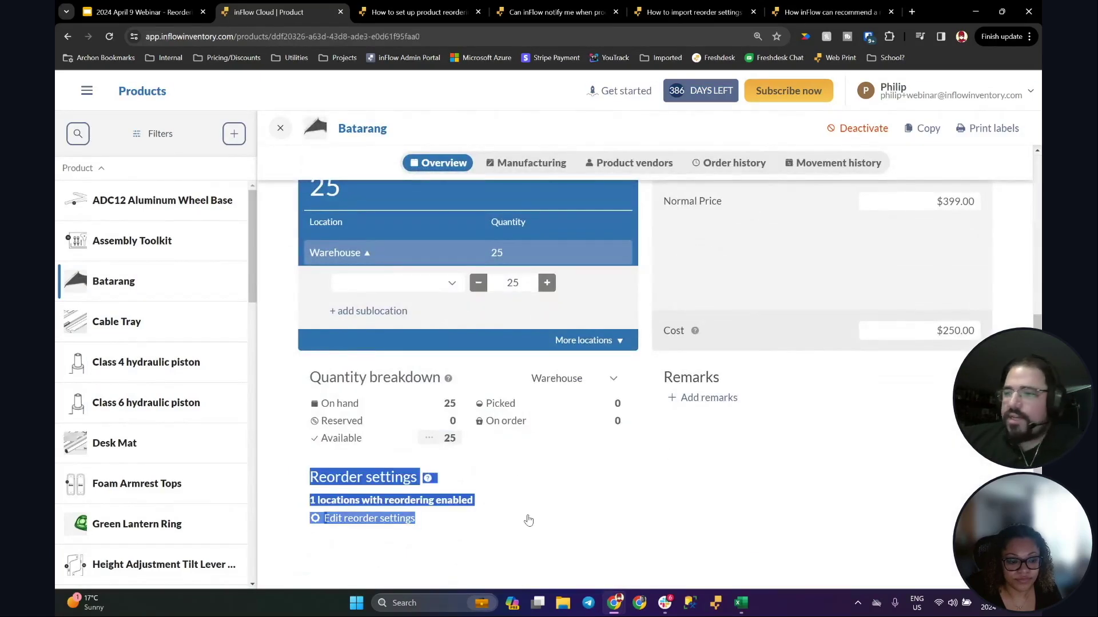
# Step: Open Batarang's reorder settings, showing Warehouse at reorder point 25 and quantity 5
pyautogui.click(528, 519)
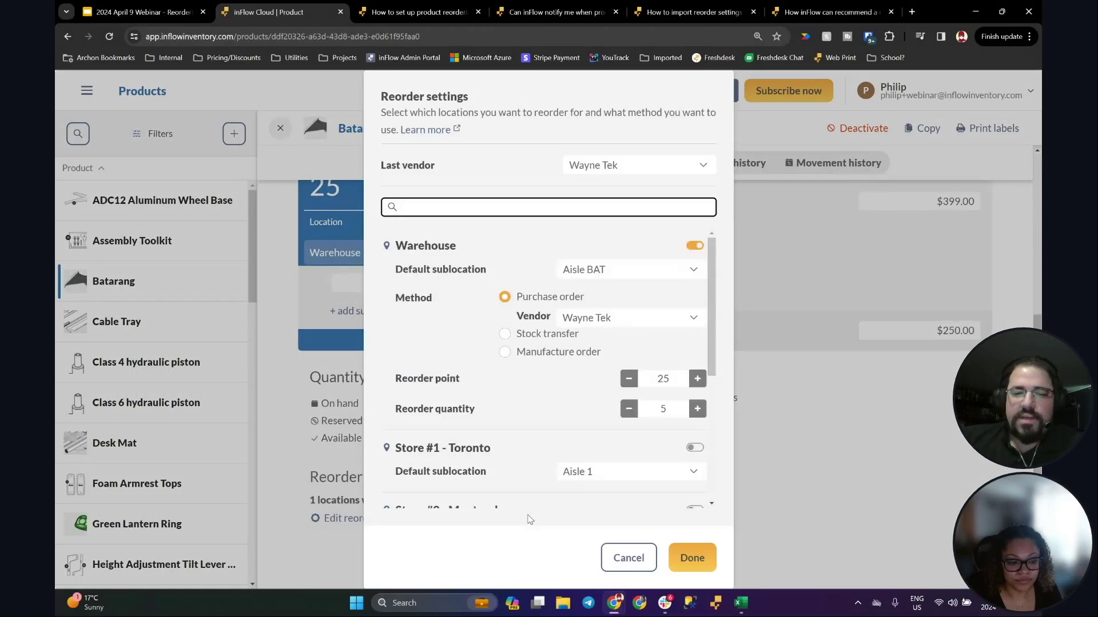
pyautogui.click(628, 557)
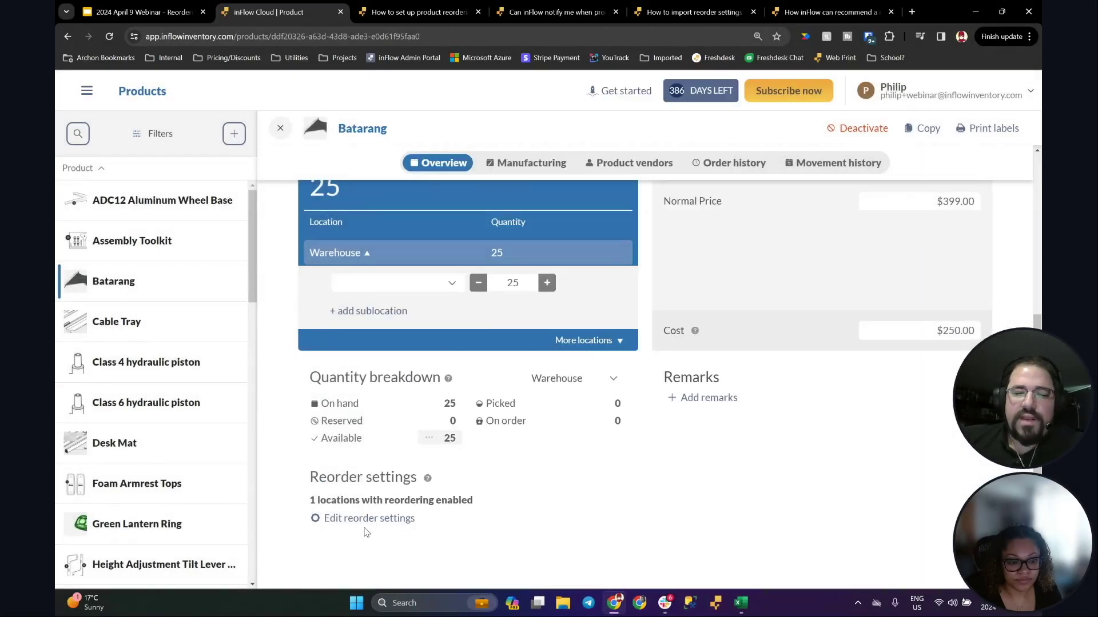
pyautogui.click(380, 520)
pyautogui.moveTo(712, 291); pyautogui.dragTo(717, 254)
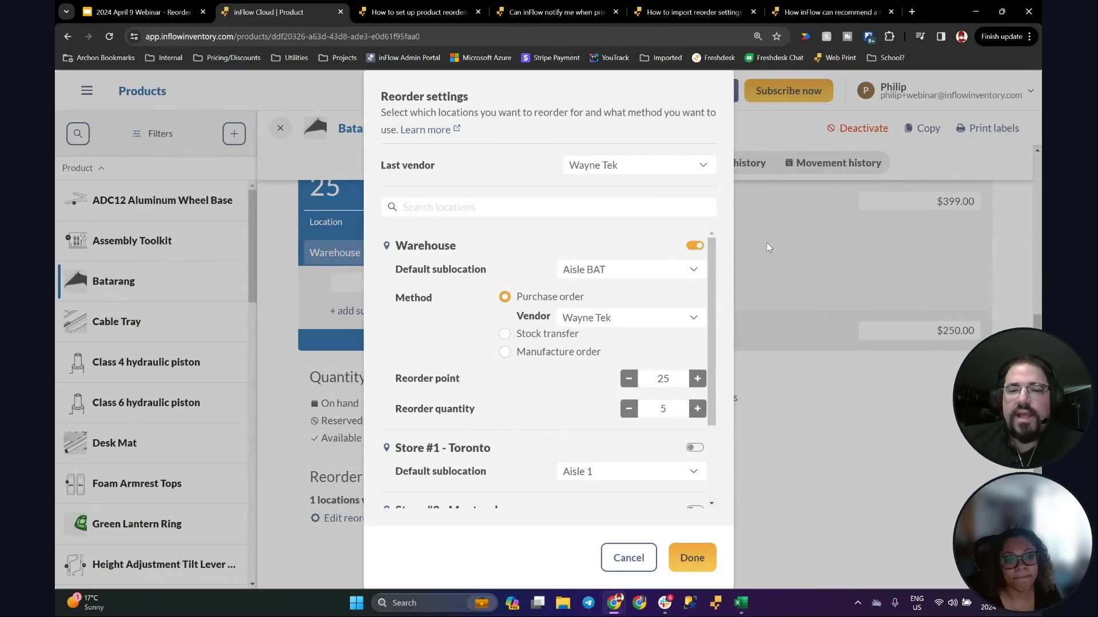
pyautogui.scroll(-1, 707, 325)
pyautogui.scroll(-2, 707, 325)
pyautogui.scroll(3, 709, 297)
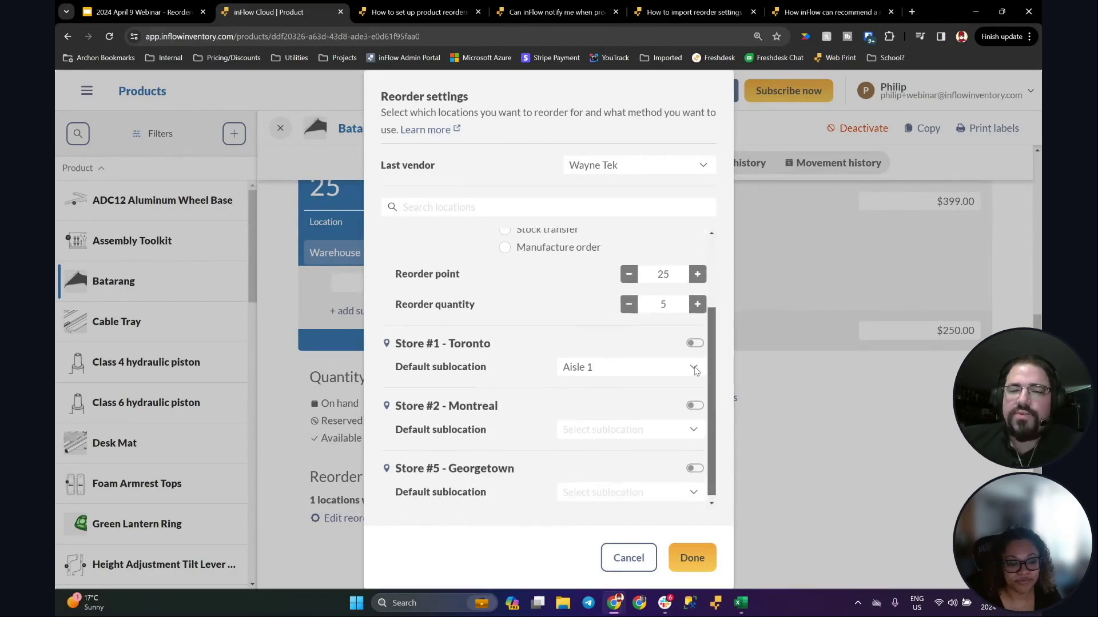
pyautogui.scroll(-3, 710, 276)
pyautogui.scroll(3, 710, 277)
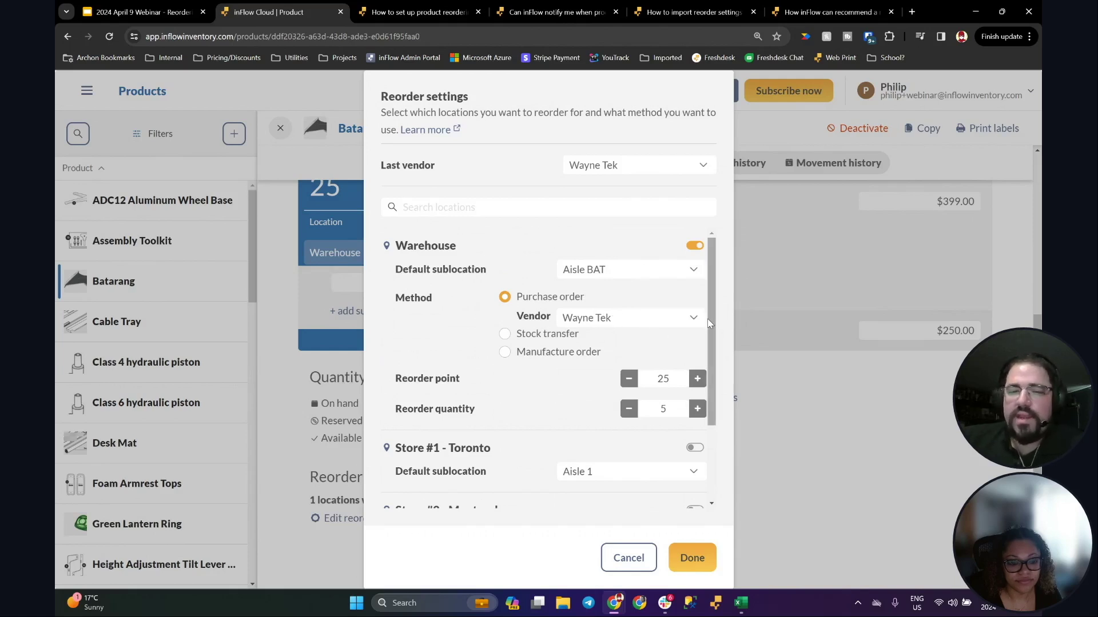
pyautogui.scroll(-2, 719, 379)
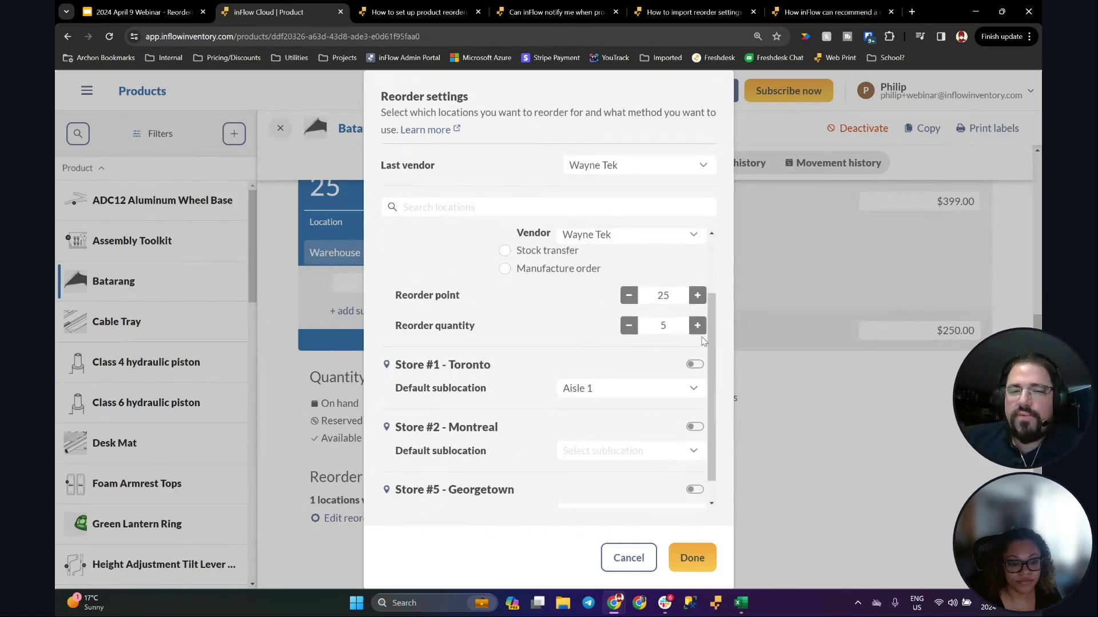
pyautogui.scroll(-1, 715, 366)
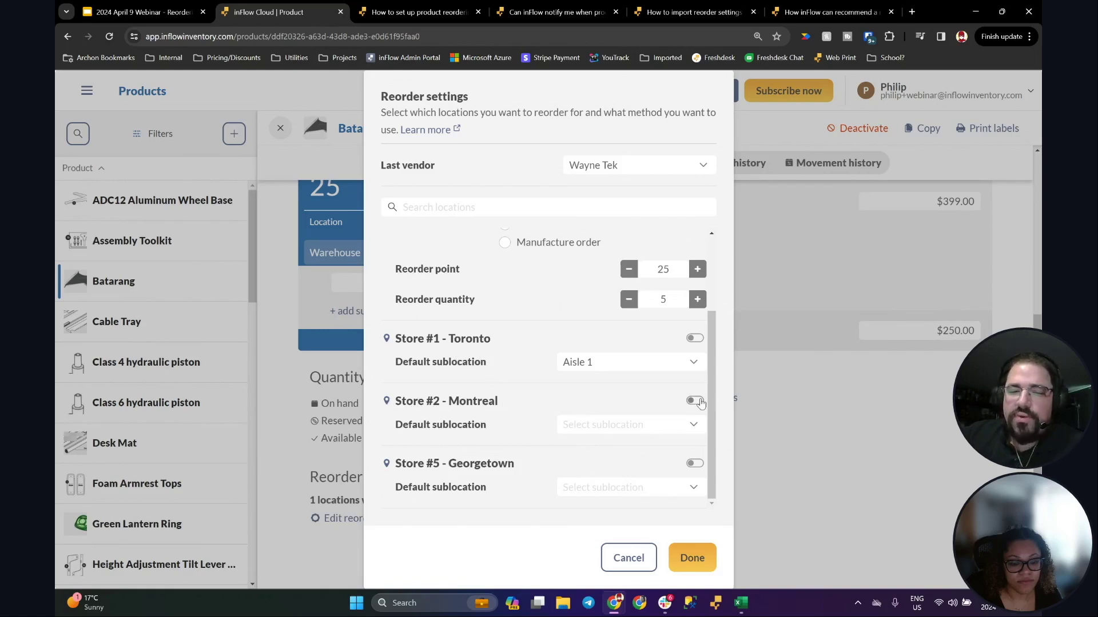
# Step: Enable reordering for Store #2 - Montreal by stock transfer from Warehouse
pyautogui.click(697, 400)
pyautogui.moveTo(712, 432); pyautogui.dragTo(716, 477)
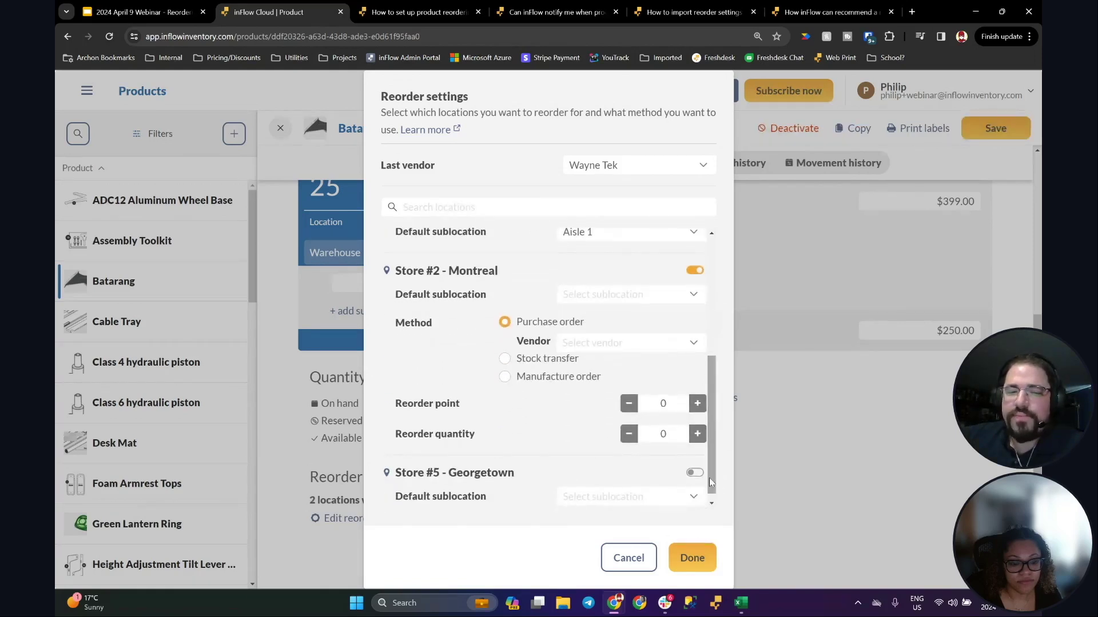
pyautogui.click(515, 357)
pyautogui.scroll(5, 713, 411)
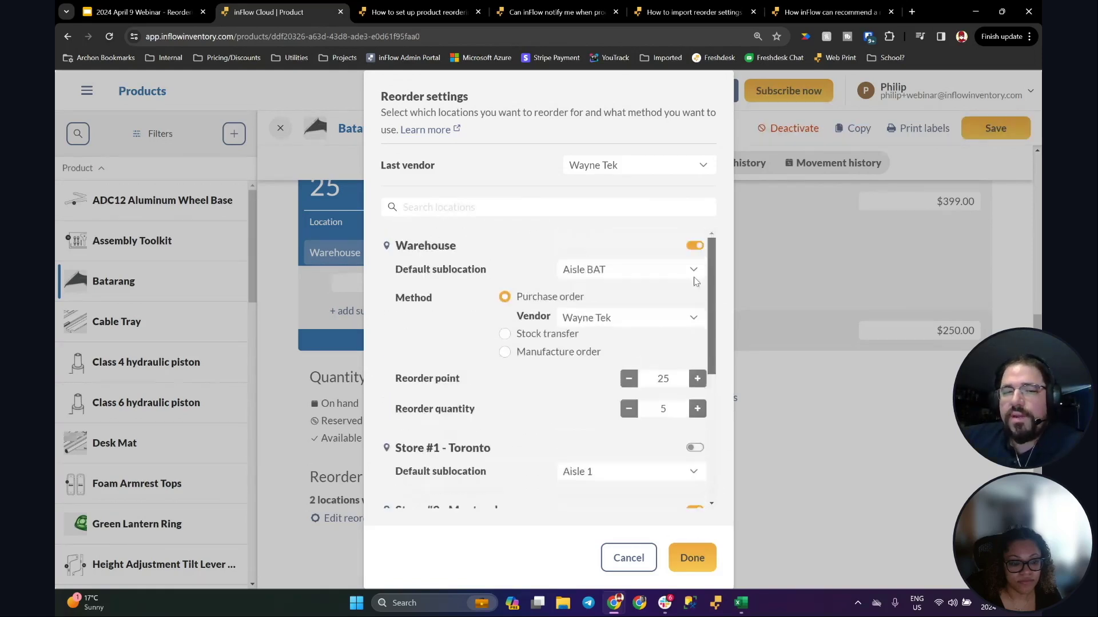
pyautogui.scroll(-5, 711, 327)
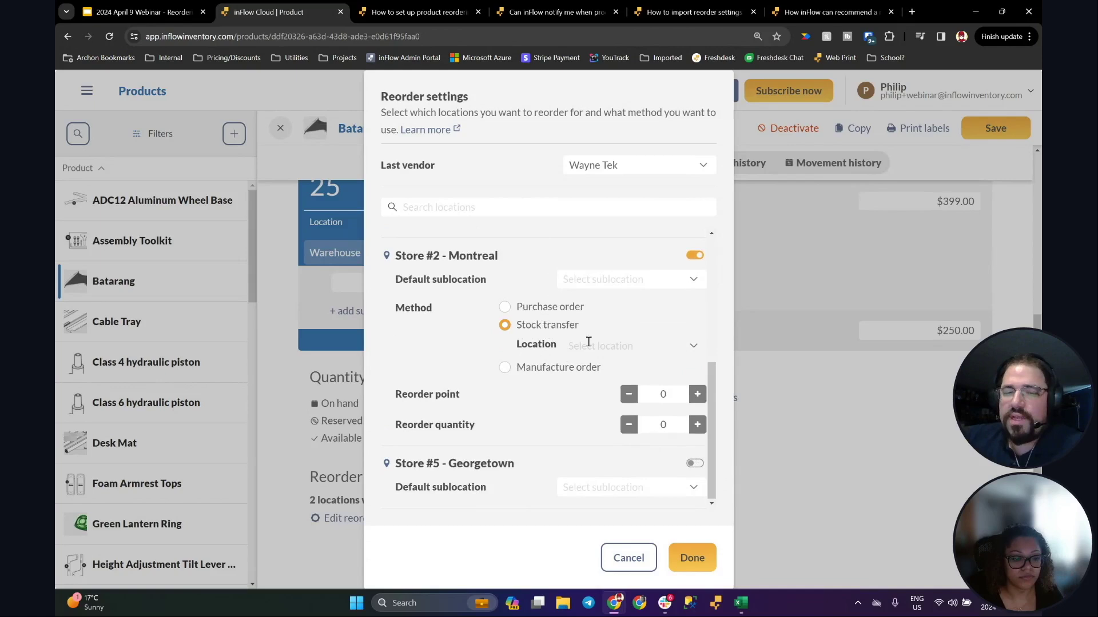
pyautogui.click(620, 345)
pyautogui.click(592, 405)
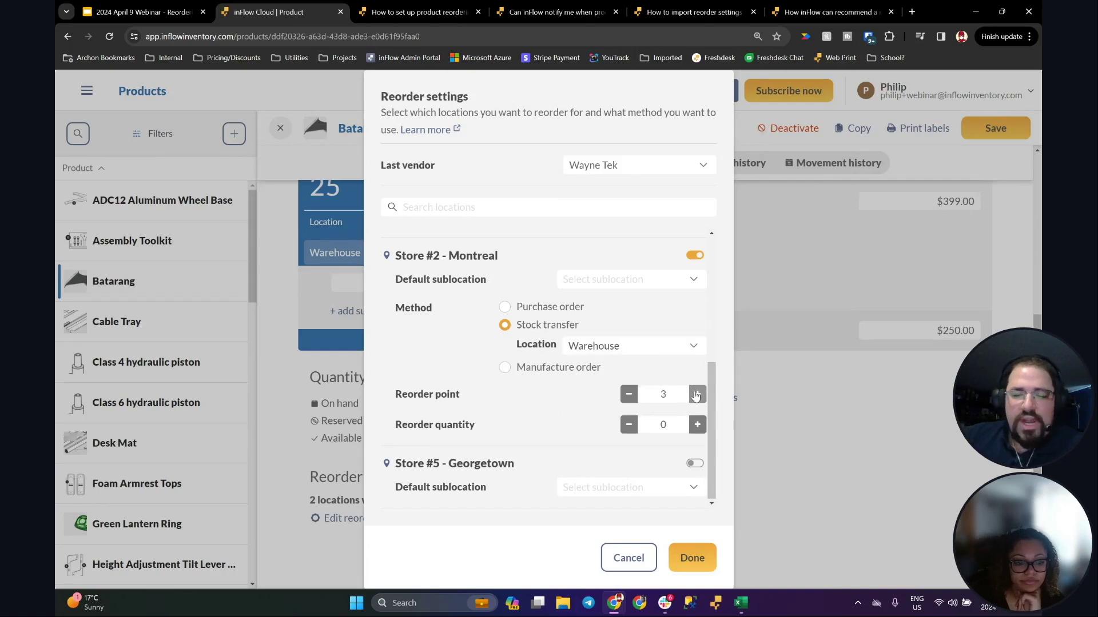
# Step: Set Montreal's reorder point to 2 and reorder quantity to 1, then confirm
pyautogui.click(629, 394)
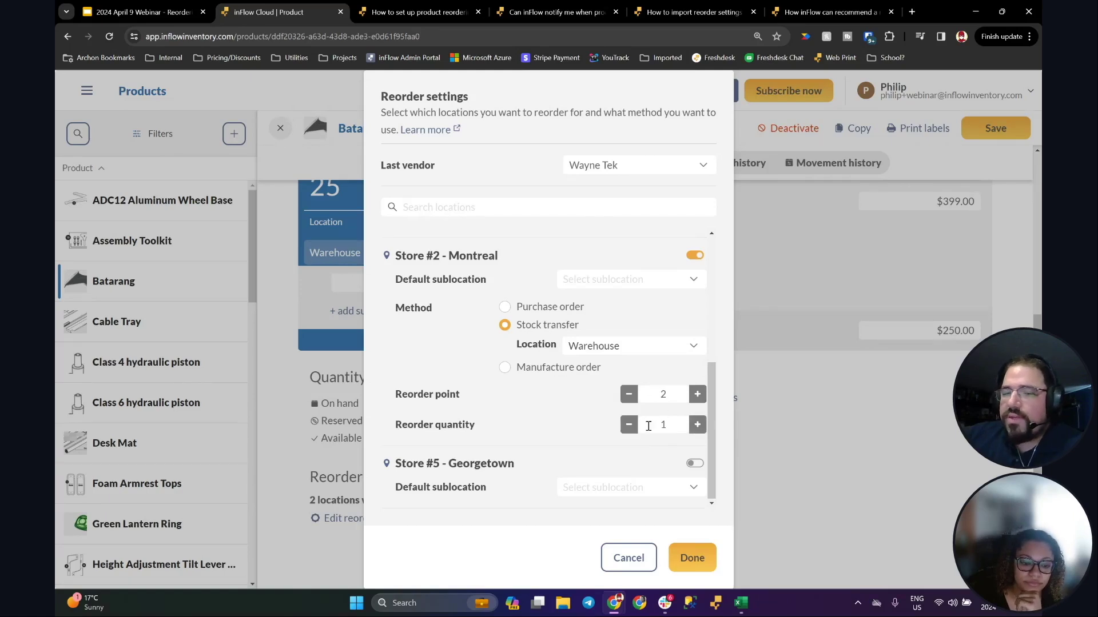
pyautogui.moveTo(665, 426)
pyautogui.mouseDown()
pyautogui.moveTo(649, 425)
pyautogui.moveTo(667, 425)
pyautogui.mouseUp()
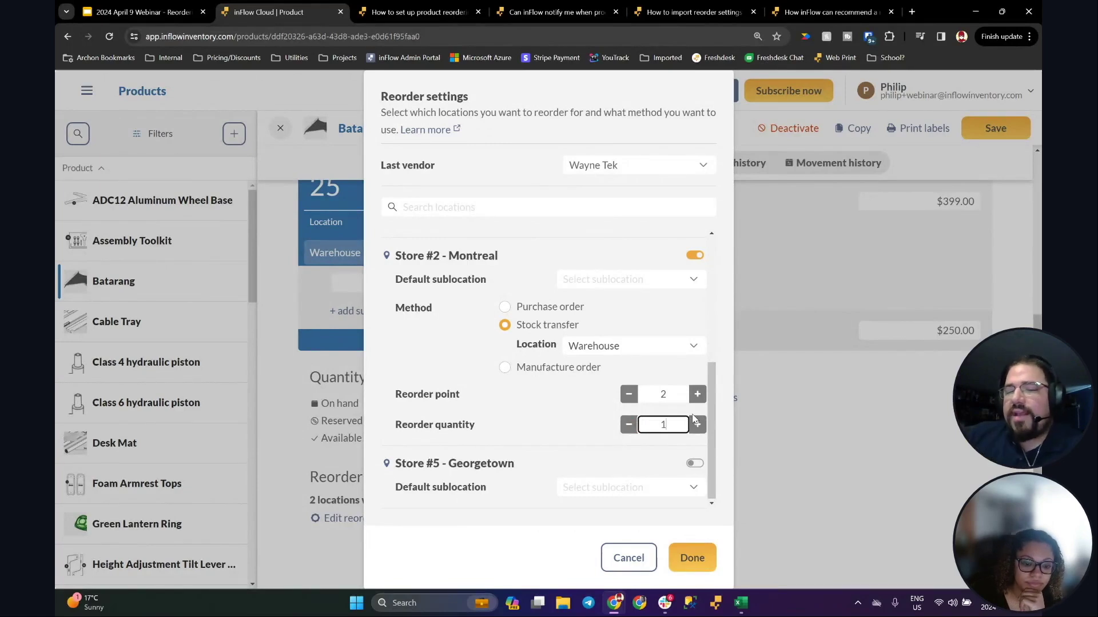
pyautogui.click(663, 395)
pyautogui.click(696, 425)
pyautogui.click(698, 429)
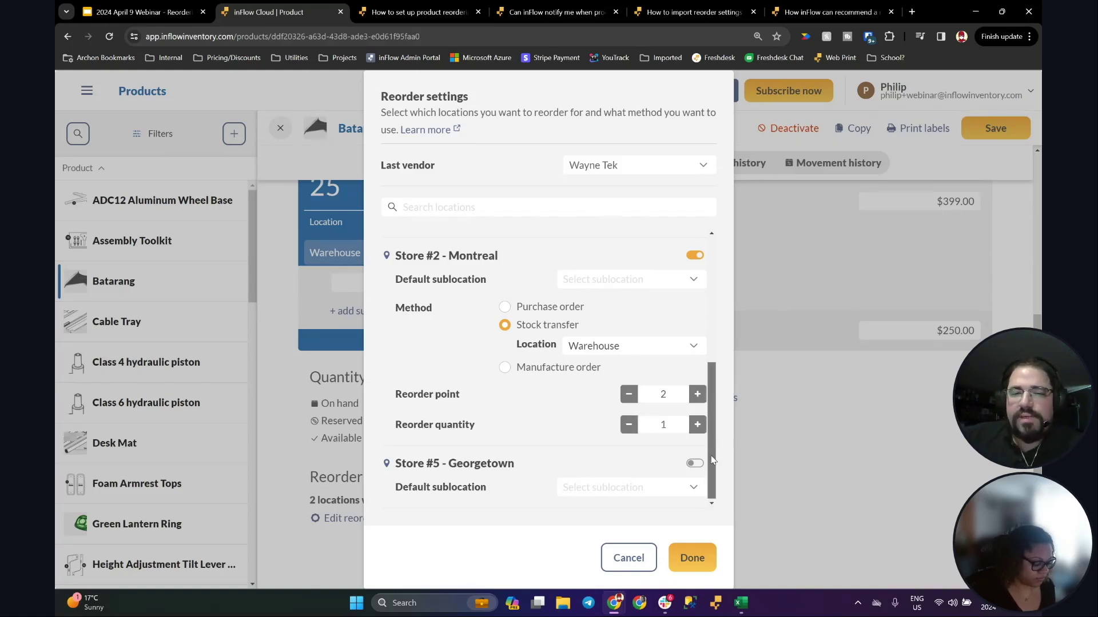
pyautogui.scroll(4, 594, 378)
pyautogui.scroll(-4, 578, 352)
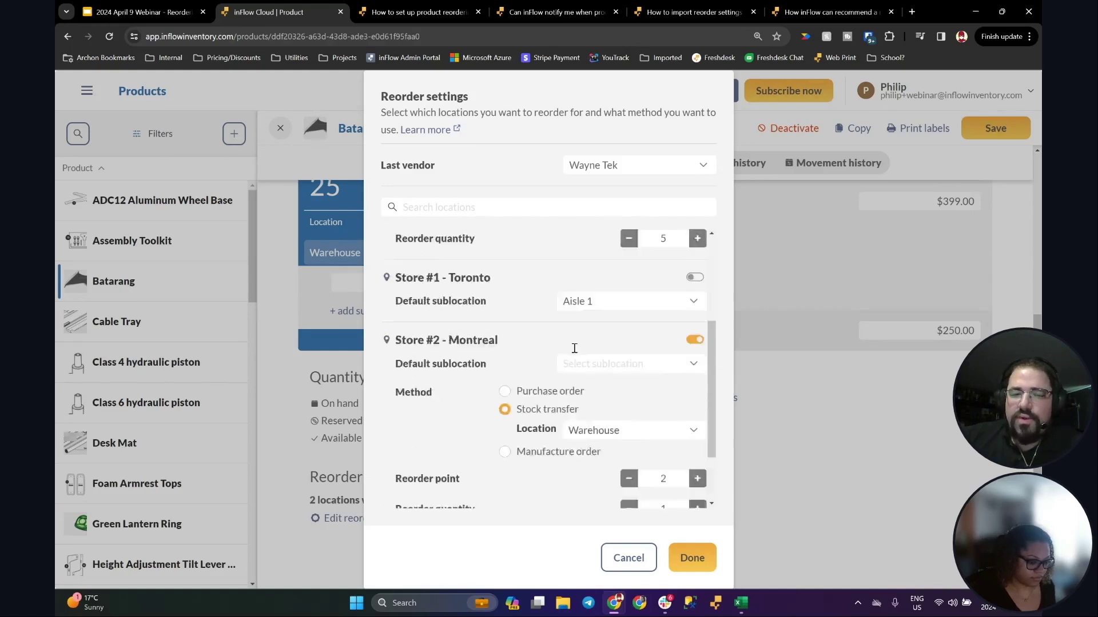
pyautogui.click(688, 569)
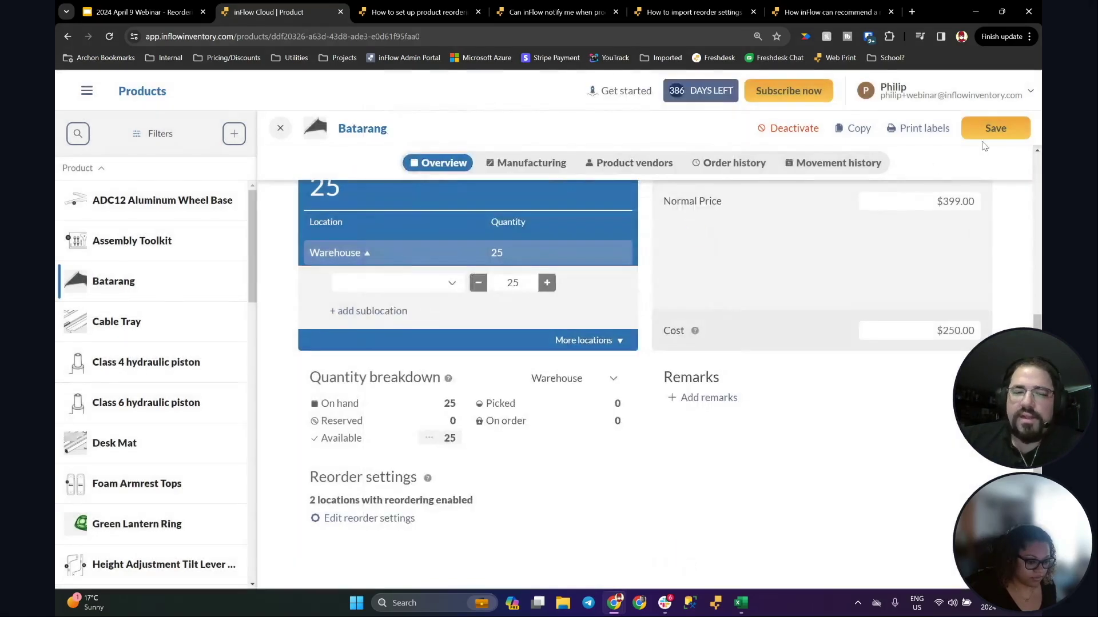
# Step: Save Batarang's updated reorder settings with two locations enabled
pyautogui.click(986, 129)
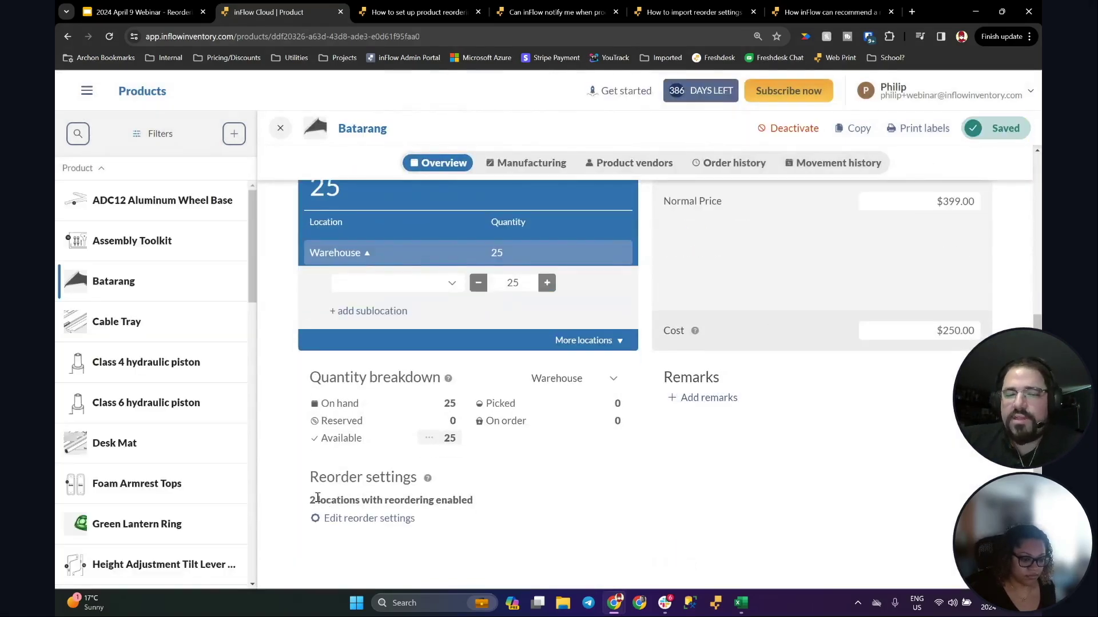
pyautogui.moveTo(309, 502); pyautogui.dragTo(472, 503)
pyautogui.click(480, 507)
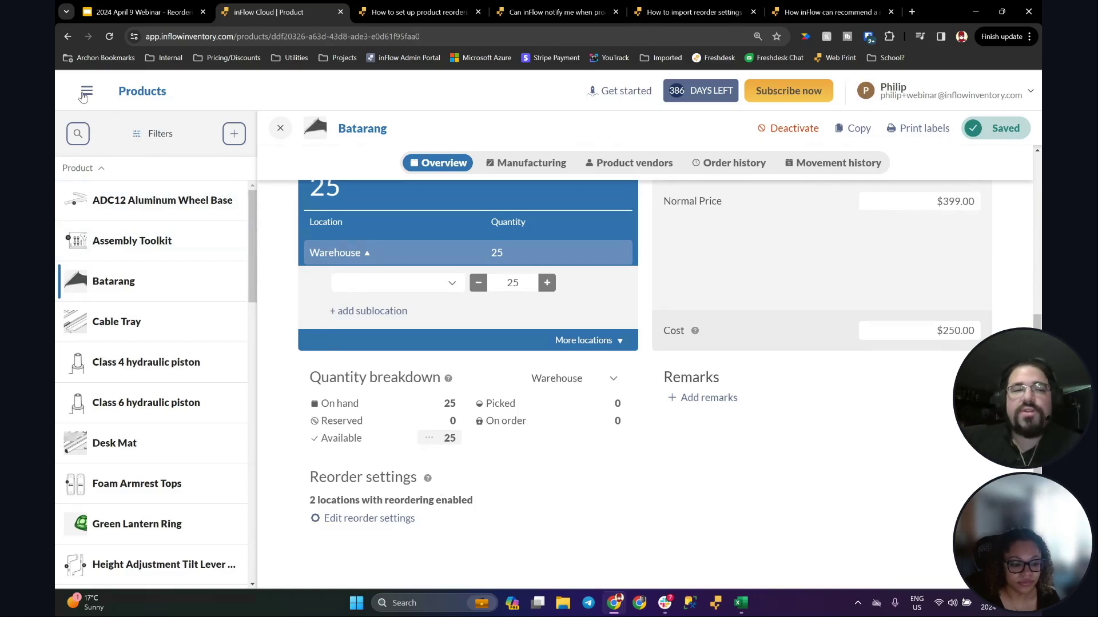
# Step: Start Inventory > Reorder stock from the main navigation menu
pyautogui.click(85, 93)
pyautogui.scroll(-6, 155, 343)
pyautogui.scroll(1, 157, 335)
pyautogui.scroll(-3, 149, 330)
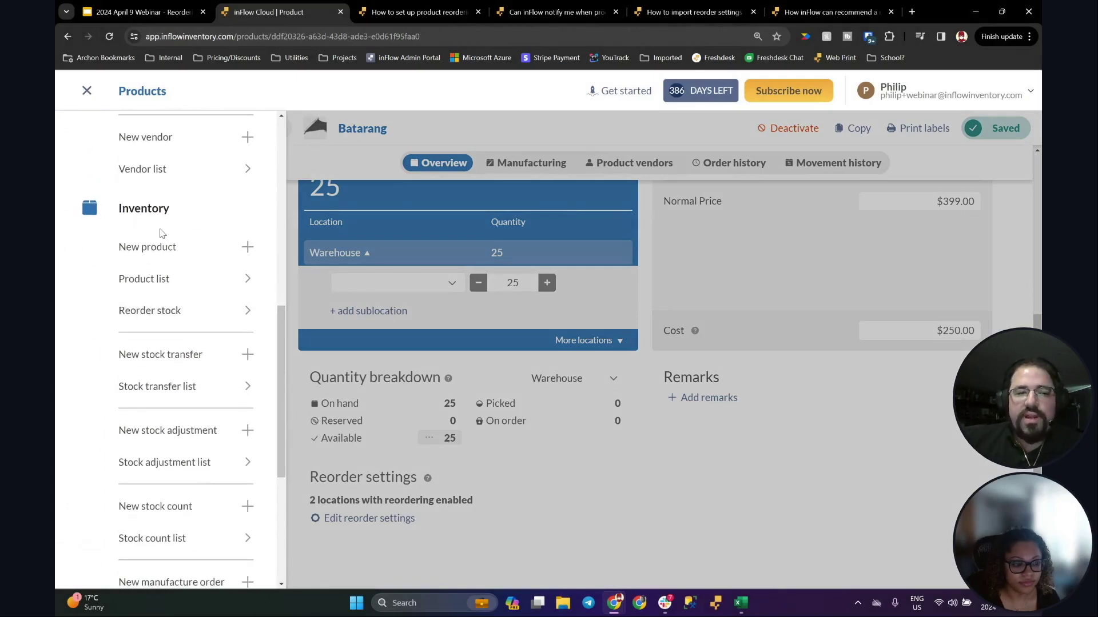
pyautogui.click(175, 316)
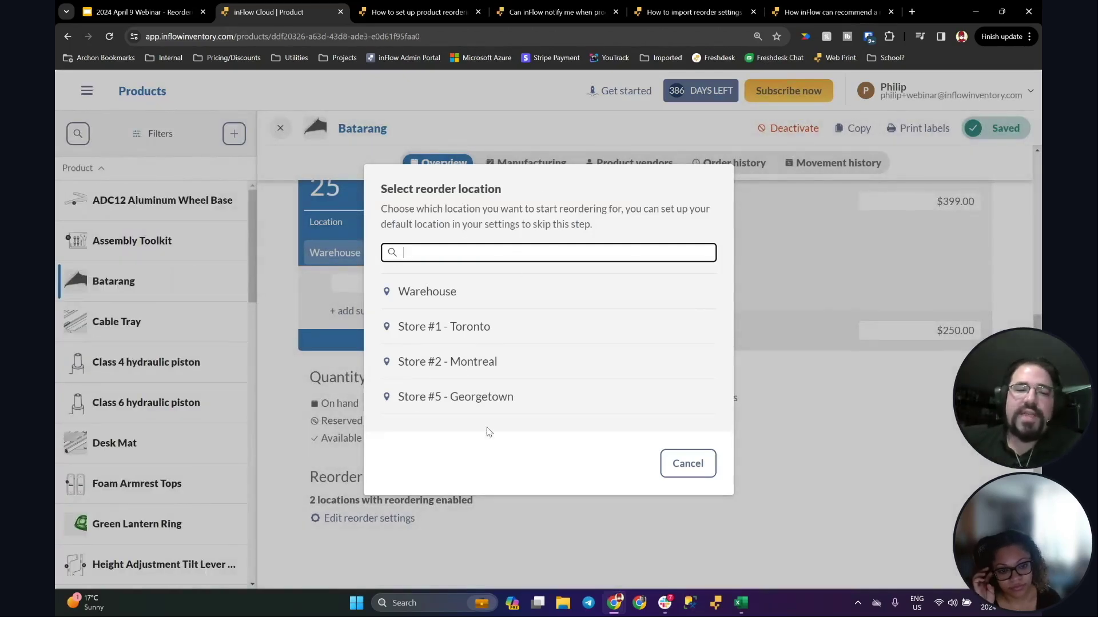
# Step: Reorder for the Warehouse, including Green Lantern Ring and Infinity Gauntlet from Wayne Tek
pyautogui.click(430, 294)
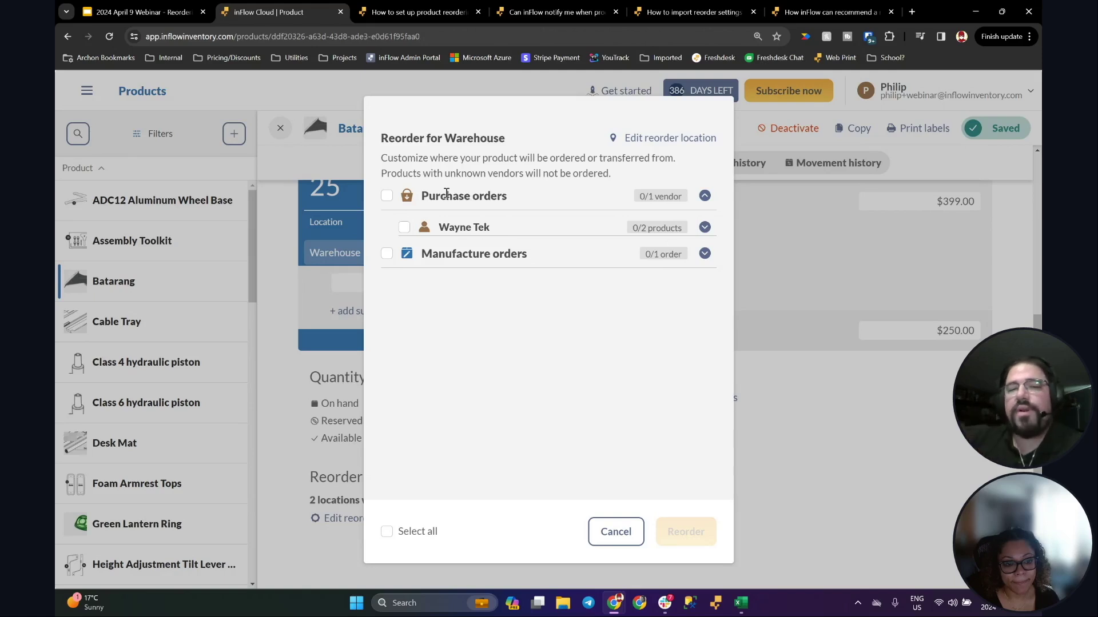
pyautogui.moveTo(433, 197); pyautogui.dragTo(485, 197)
pyautogui.moveTo(456, 252); pyautogui.dragTo(493, 254)
pyautogui.click(503, 291)
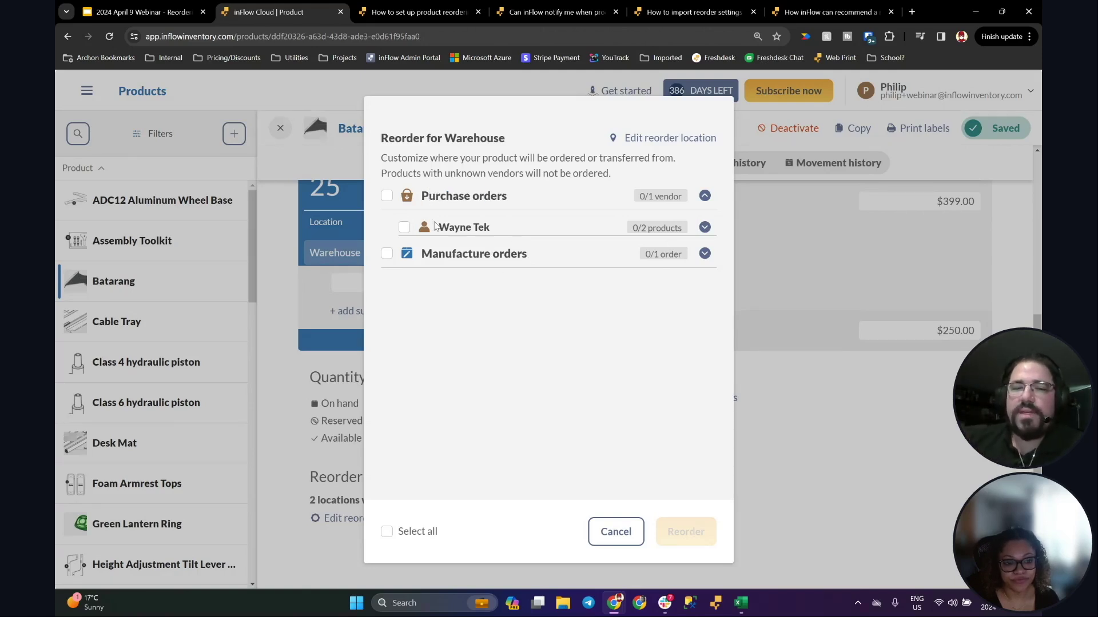
pyautogui.click(705, 229)
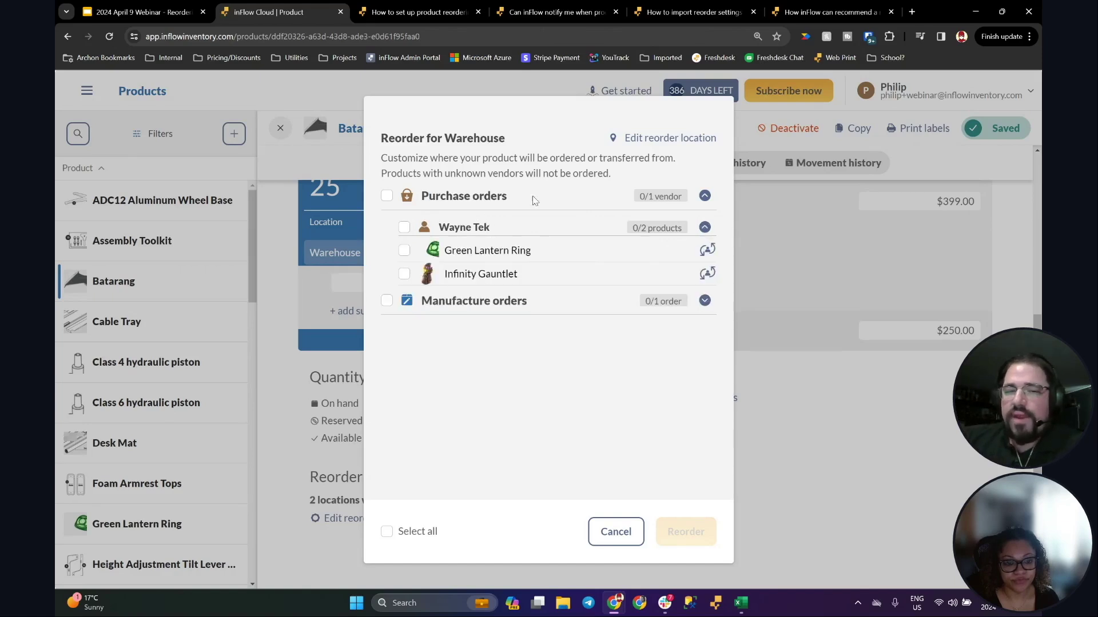
pyautogui.click(705, 301)
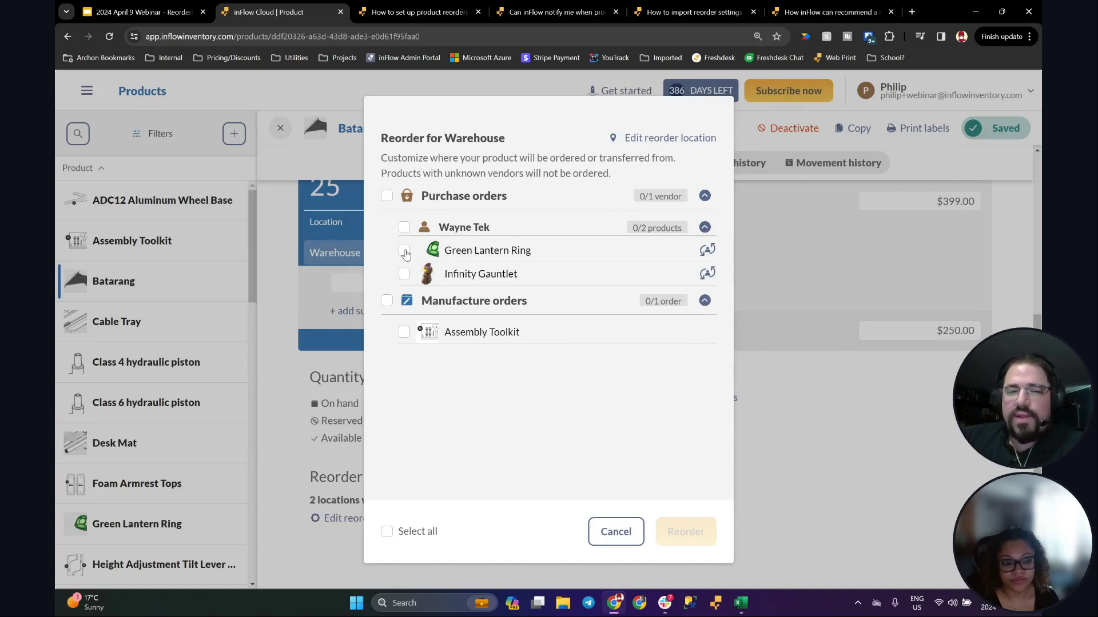
pyautogui.click(404, 251)
pyautogui.click(404, 282)
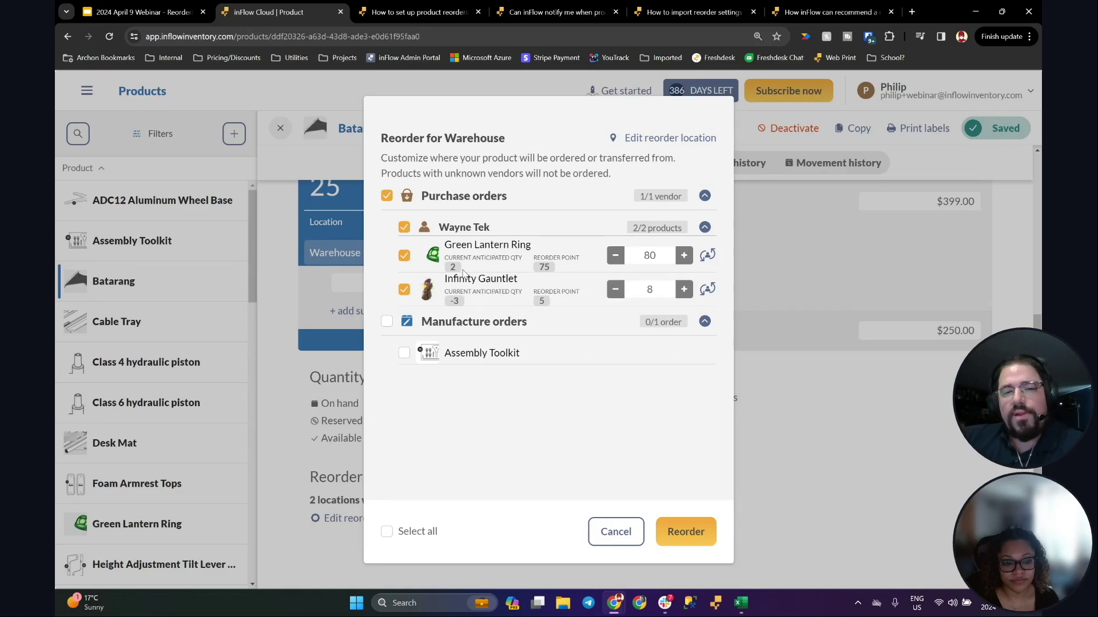
# Step: Raise the Infinity Gauntlet quantity to 10 and keep Wayne Tek for Green Lantern Ring
pyautogui.moveTo(450, 256); pyautogui.dragTo(452, 264)
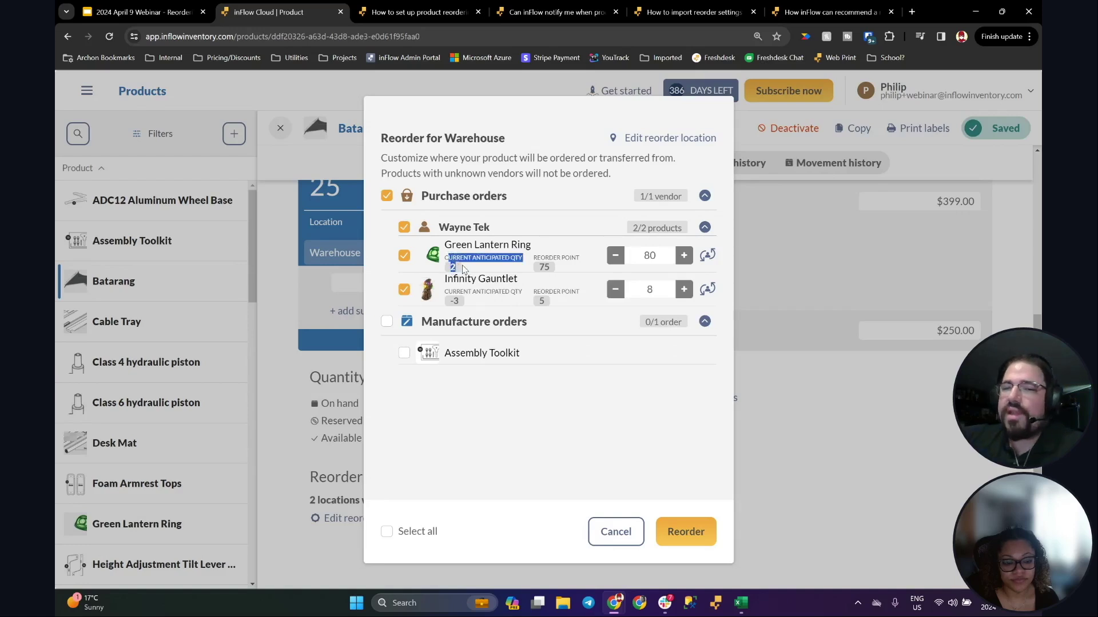
pyautogui.click(468, 265)
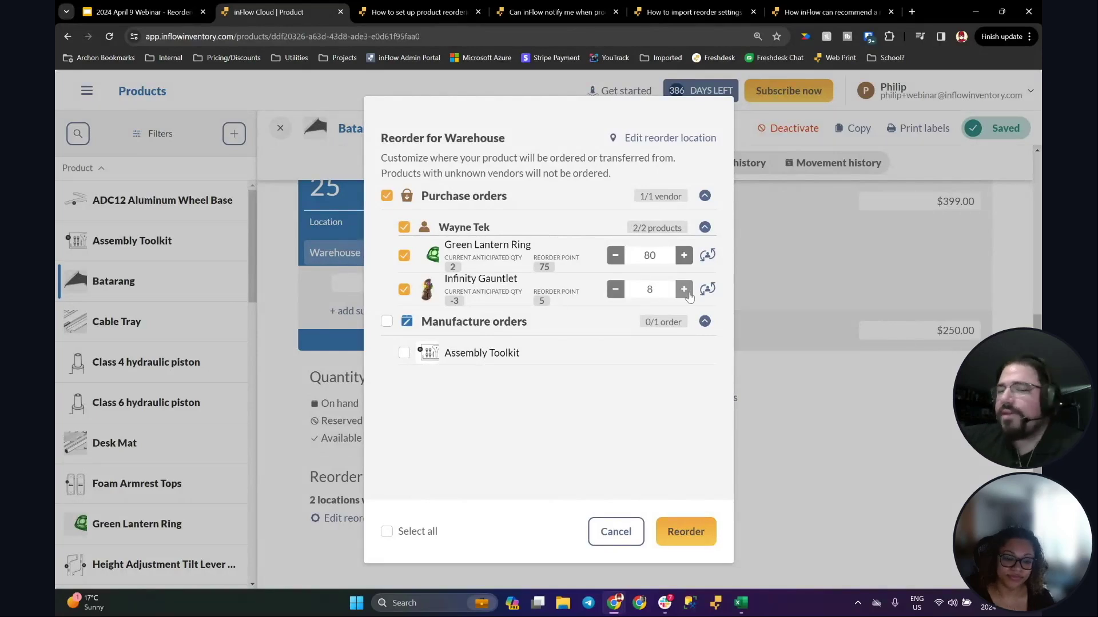
pyautogui.click(684, 288)
pyautogui.click(683, 288)
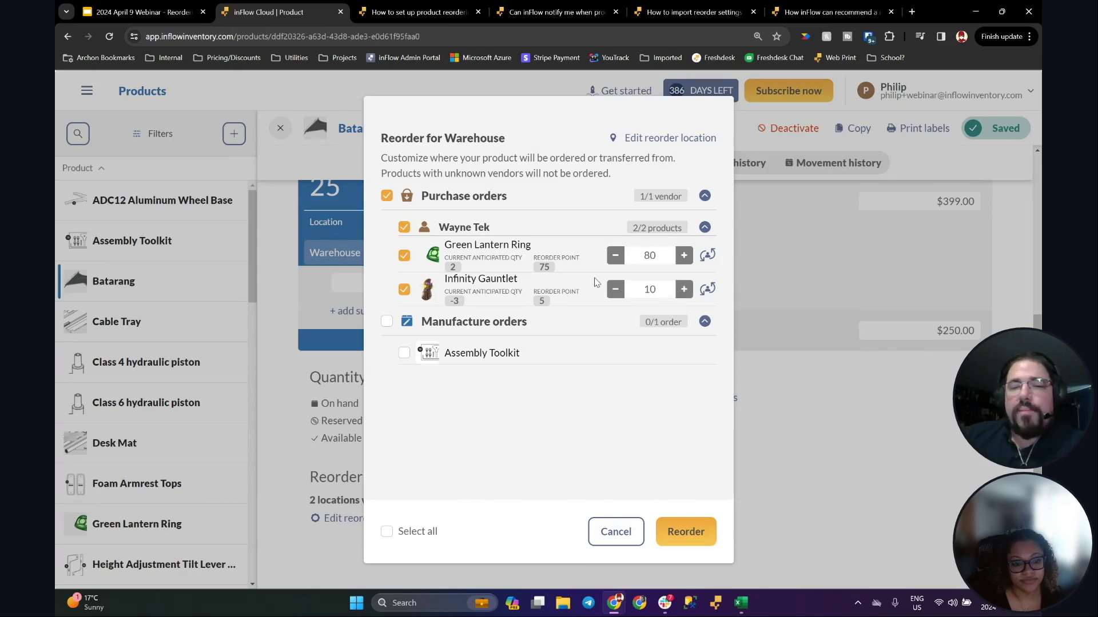
pyautogui.click(707, 255)
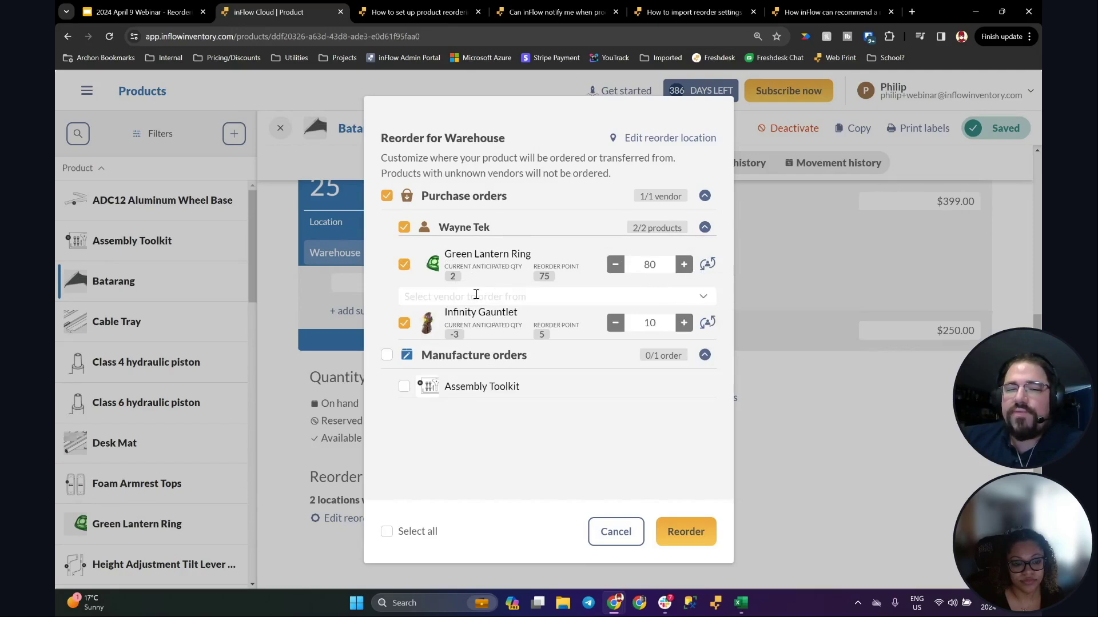
pyautogui.click(528, 297)
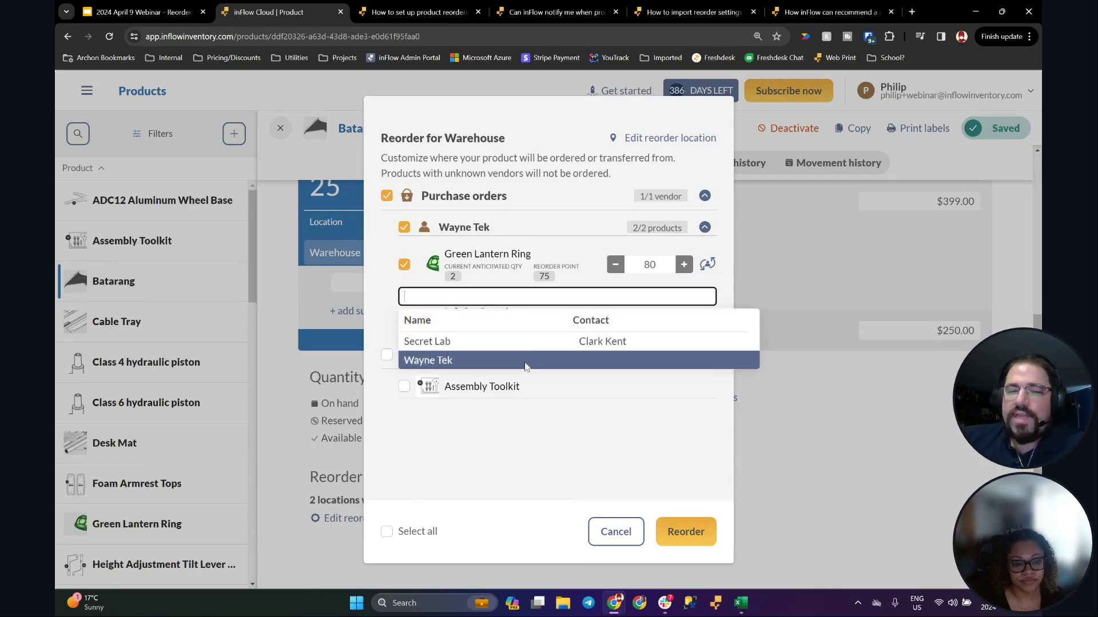
pyautogui.click(389, 293)
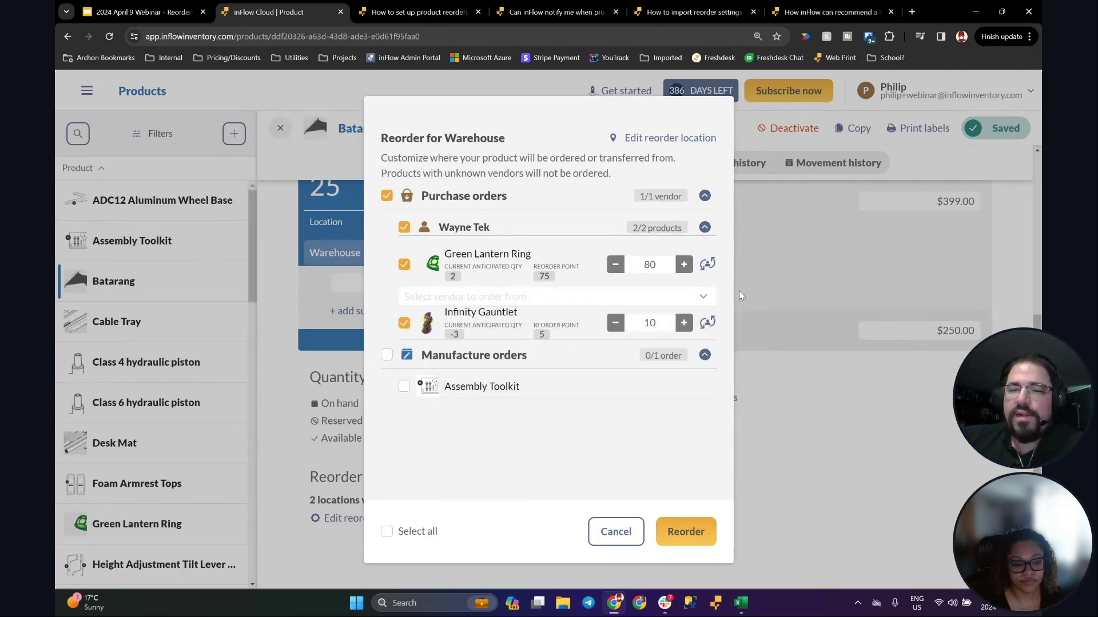
pyautogui.click(510, 293)
pyautogui.click(480, 361)
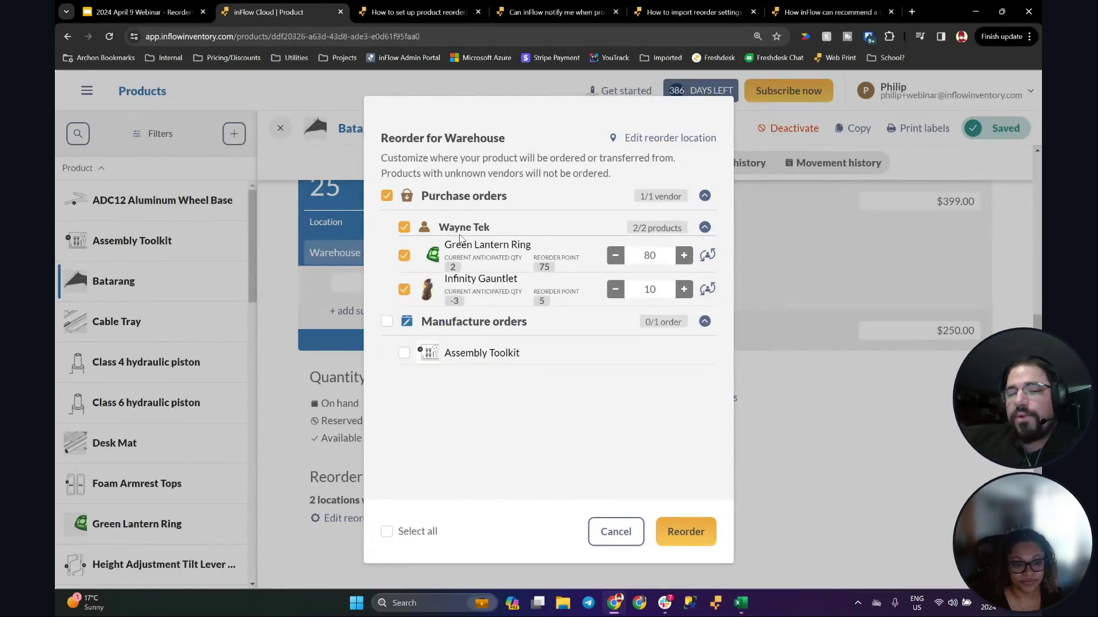
# Step: Order Green Lantern Ring from Secret Lab, include the Assembly Toolkit manufacture order, and reorder
pyautogui.click(707, 257)
pyautogui.click(504, 297)
pyautogui.click(445, 346)
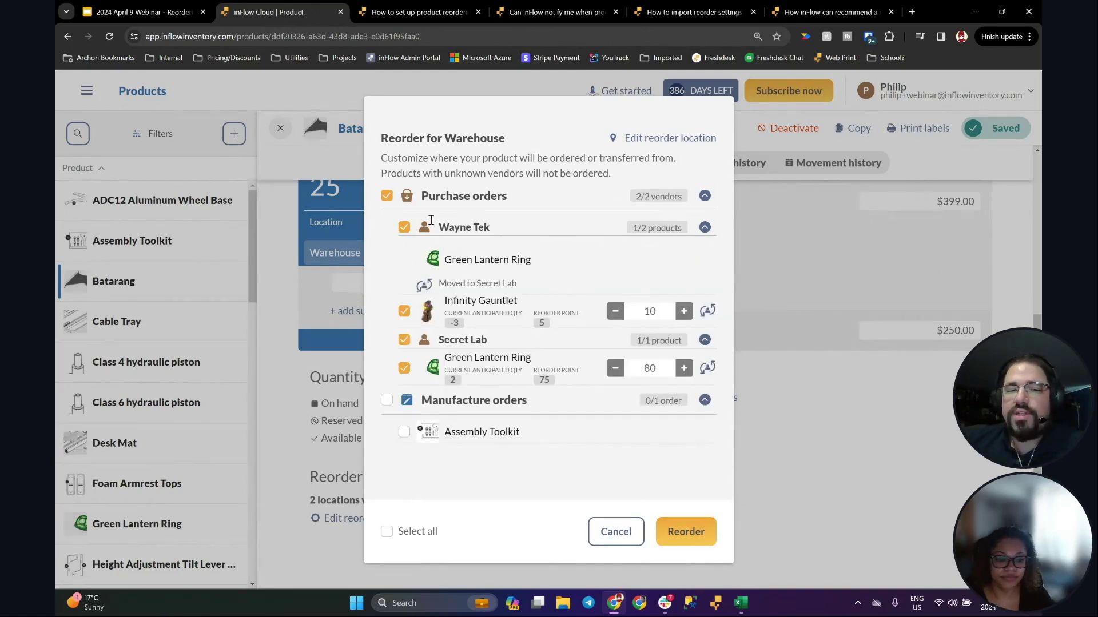
pyautogui.moveTo(449, 227); pyautogui.dragTo(516, 233)
pyautogui.click(515, 233)
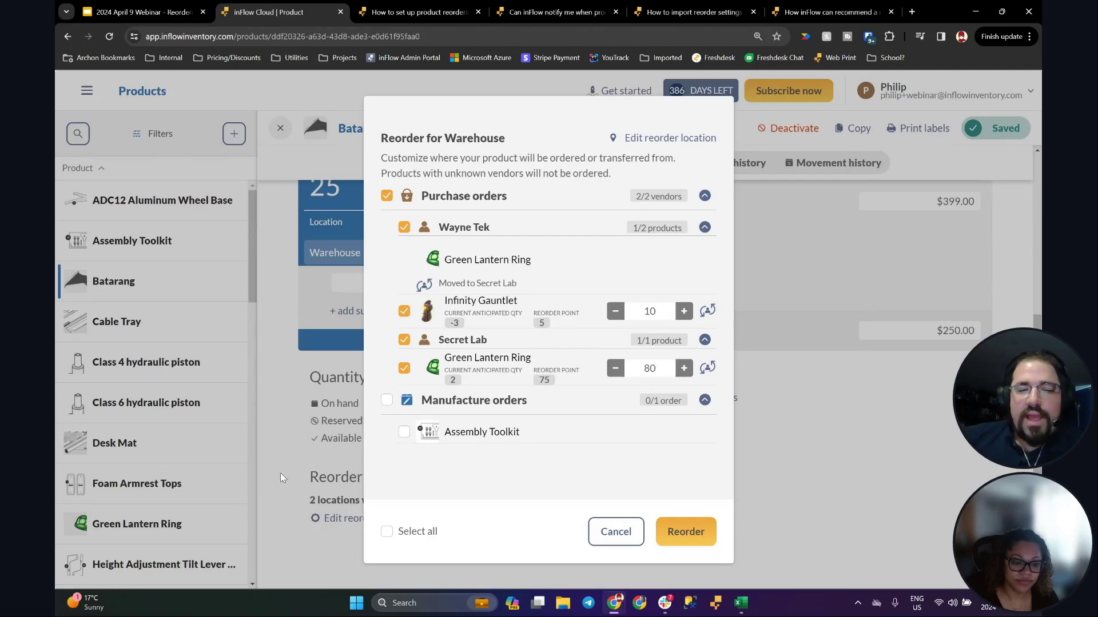
pyautogui.click(387, 400)
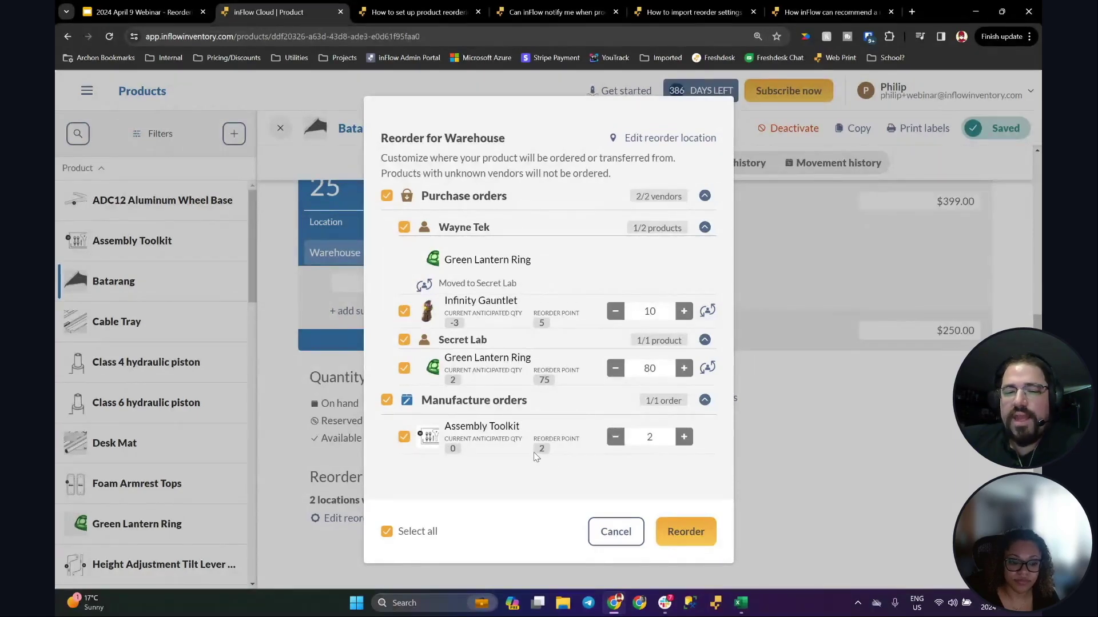
pyautogui.click(695, 533)
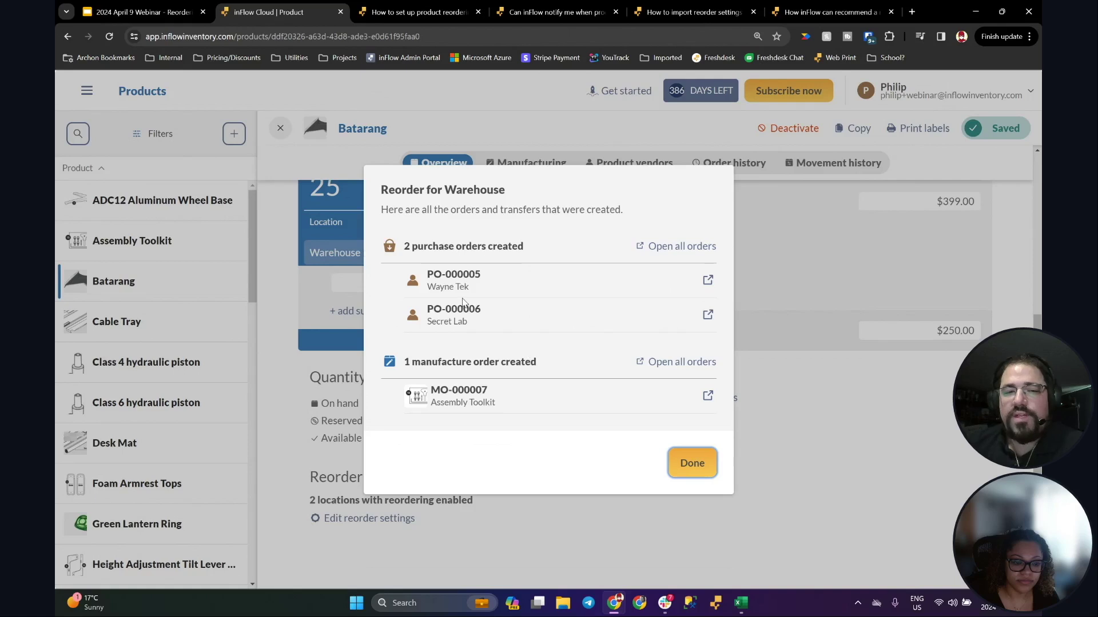
# Step: Open purchase order PO-000005 in a new tab and review it
pyautogui.moveTo(389, 190); pyautogui.dragTo(560, 203)
pyautogui.click(556, 201)
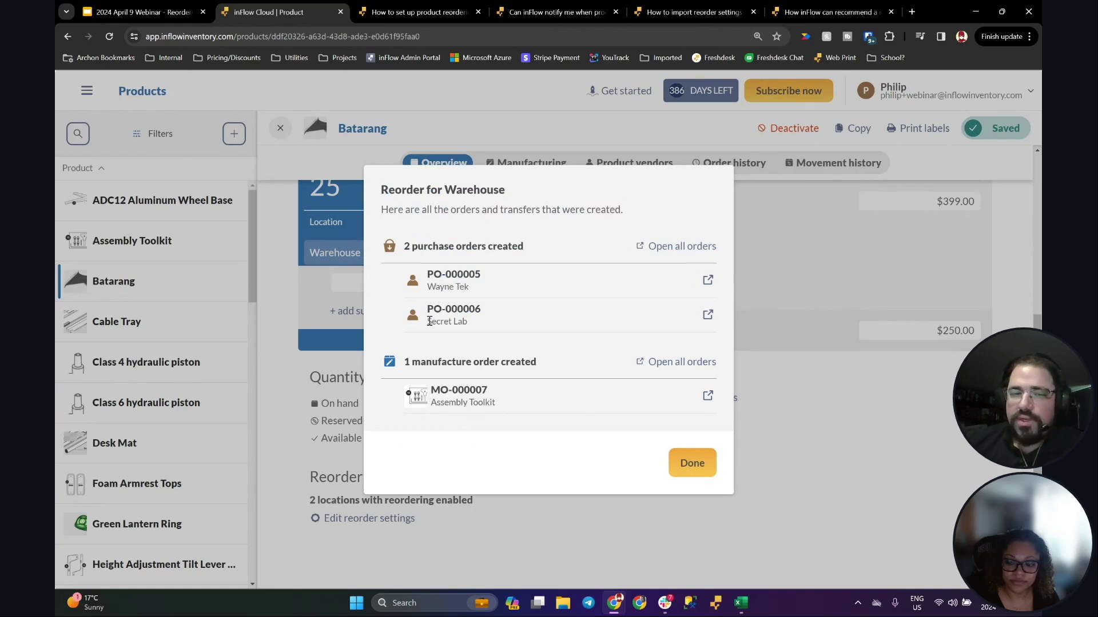
pyautogui.click(708, 281)
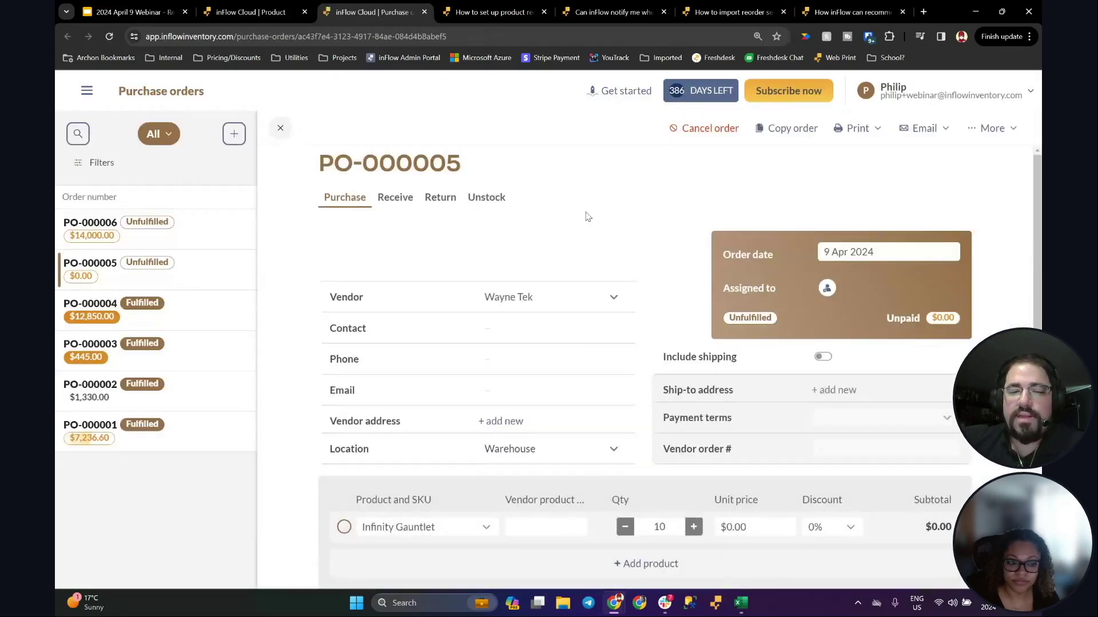
pyautogui.scroll(-6, 561, 312)
pyautogui.scroll(4, 561, 312)
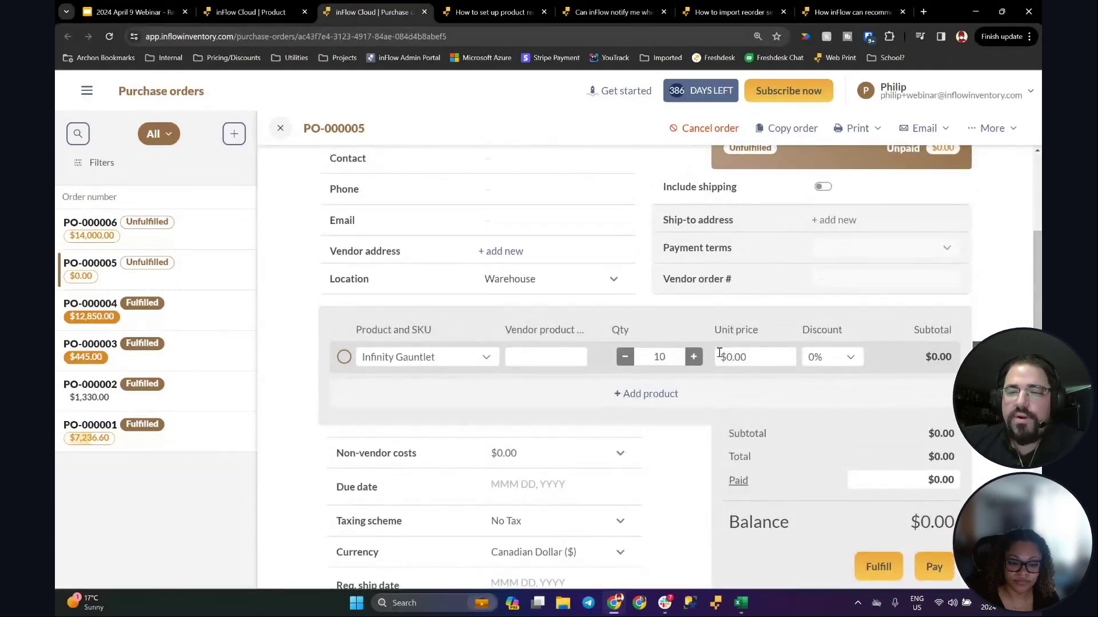
pyautogui.scroll(4, 483, 311)
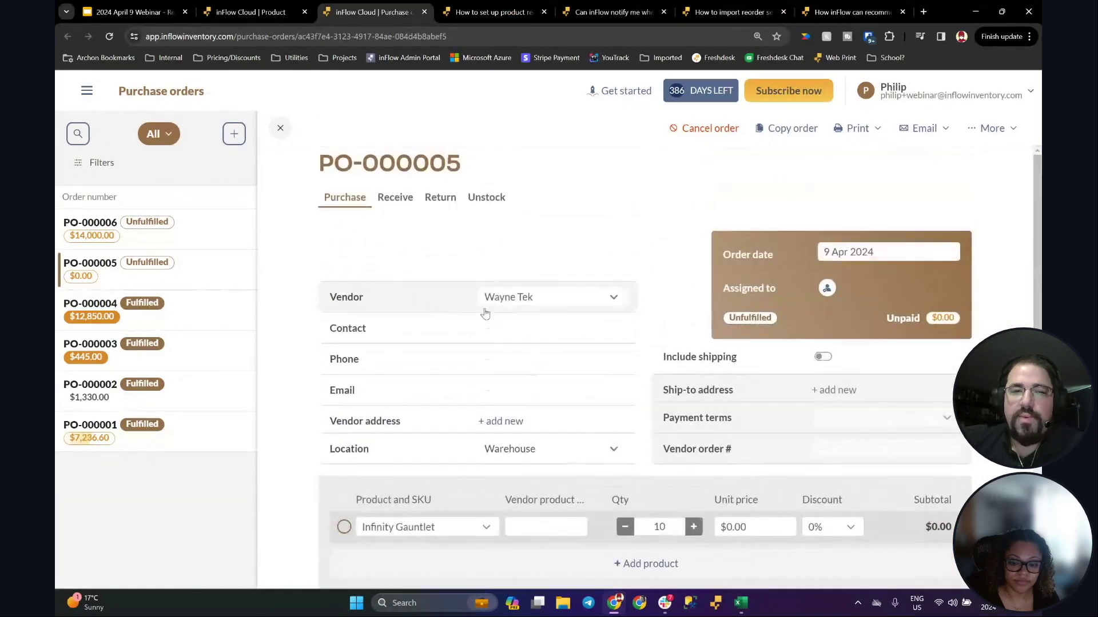
pyautogui.hotkey('ctrl', 'shift', 'Tab')
# Step: Open PO-000006 in a new tab: 80 Green Lantern Rings from Secret Lab, $14,000.00
pyautogui.click(708, 315)
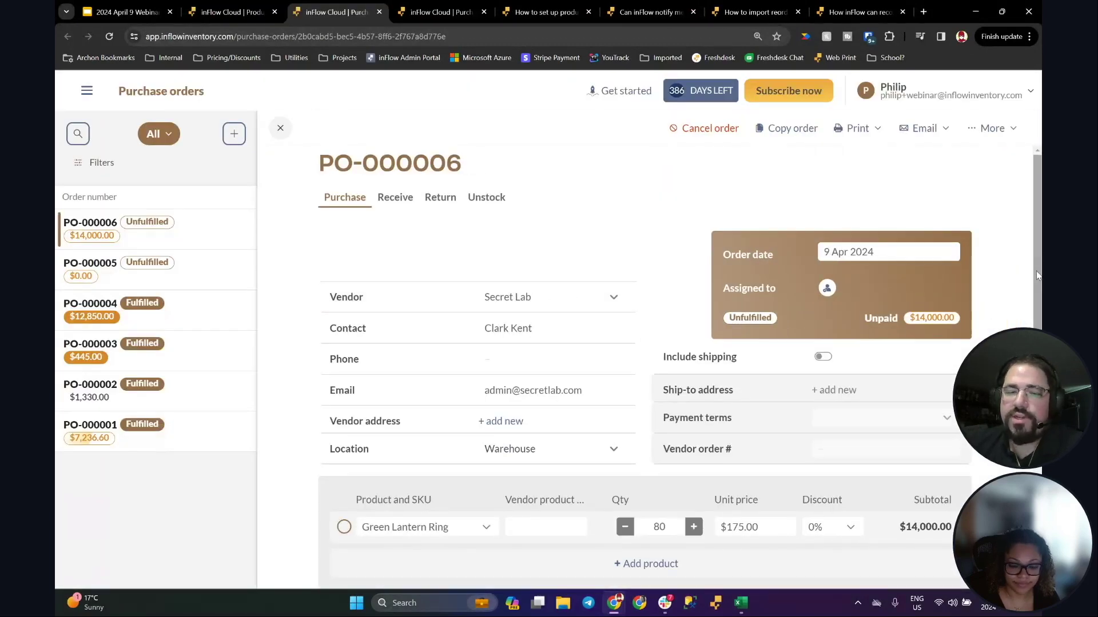
pyautogui.scroll(-4, 707, 262)
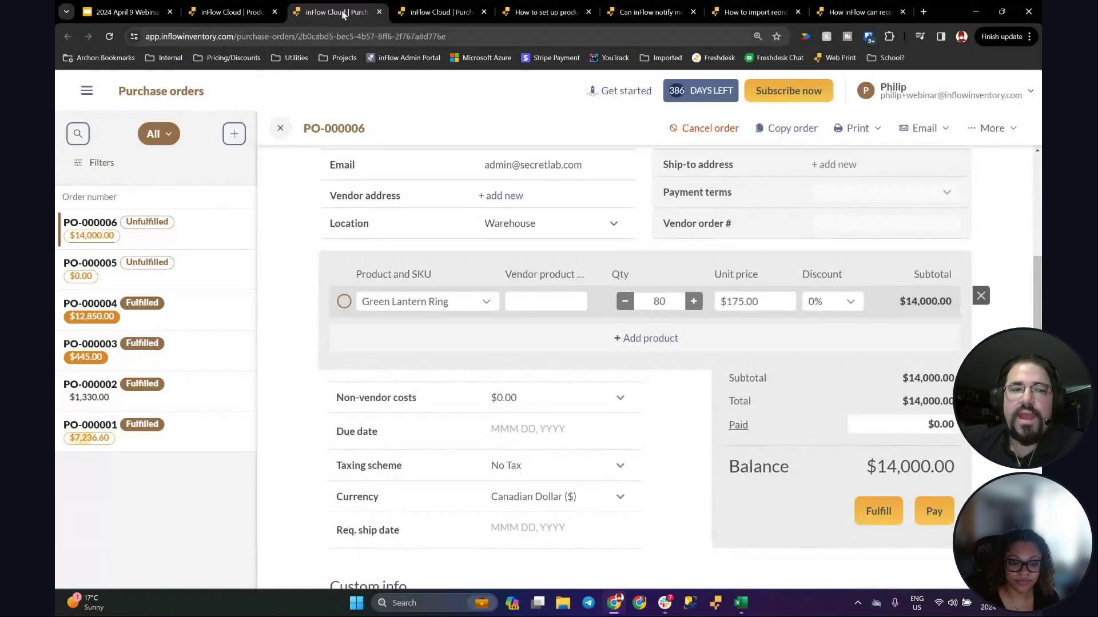
pyautogui.click(232, 11)
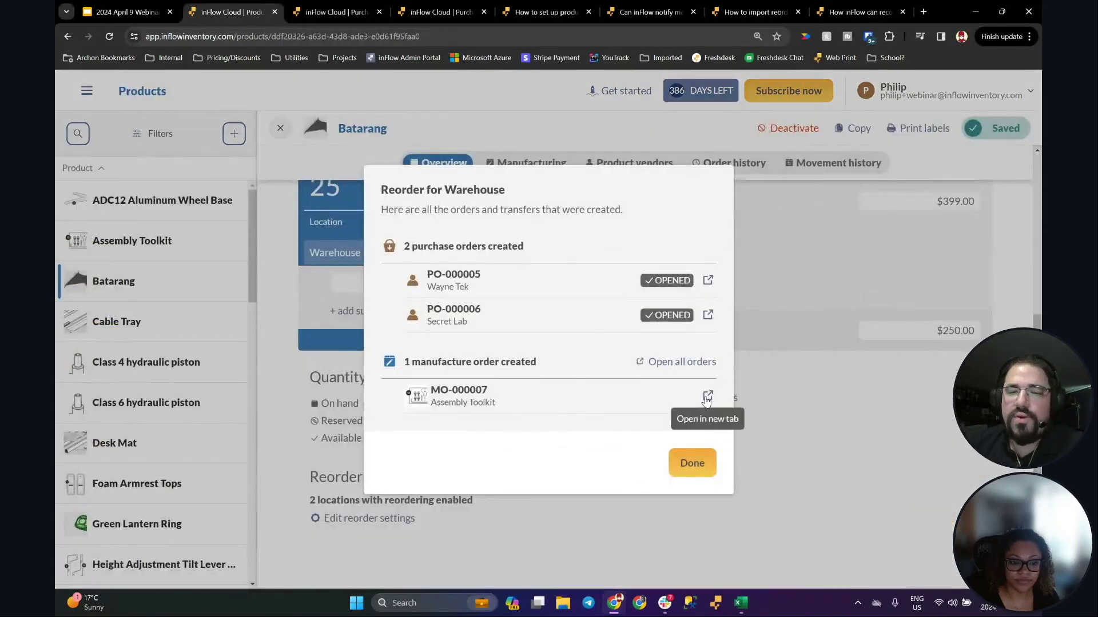
# Step: Complete manufacture order MO-000007 for 2 Assembly Toolkits, put away at Warehouse
pyautogui.click(708, 395)
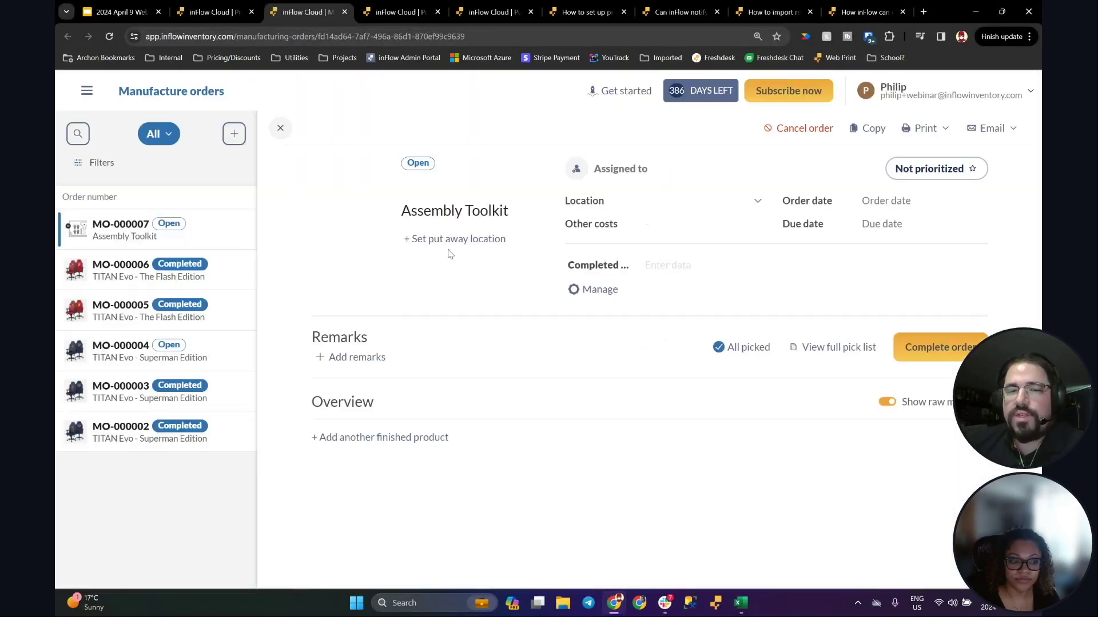
pyautogui.moveTo(1034, 238); pyautogui.dragTo(1033, 242)
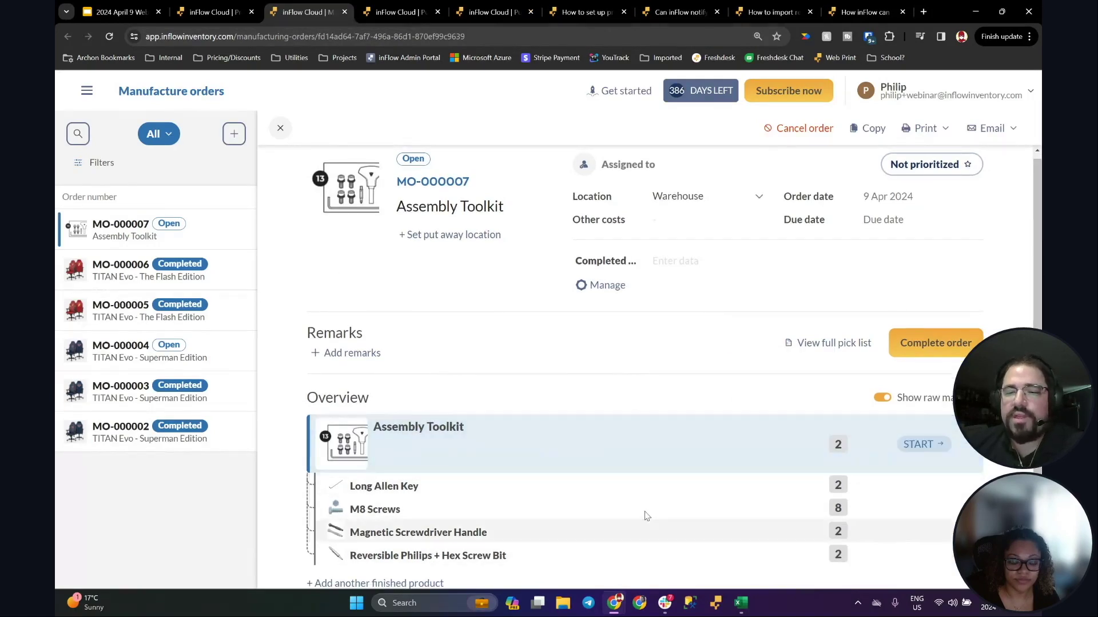
pyautogui.click(919, 343)
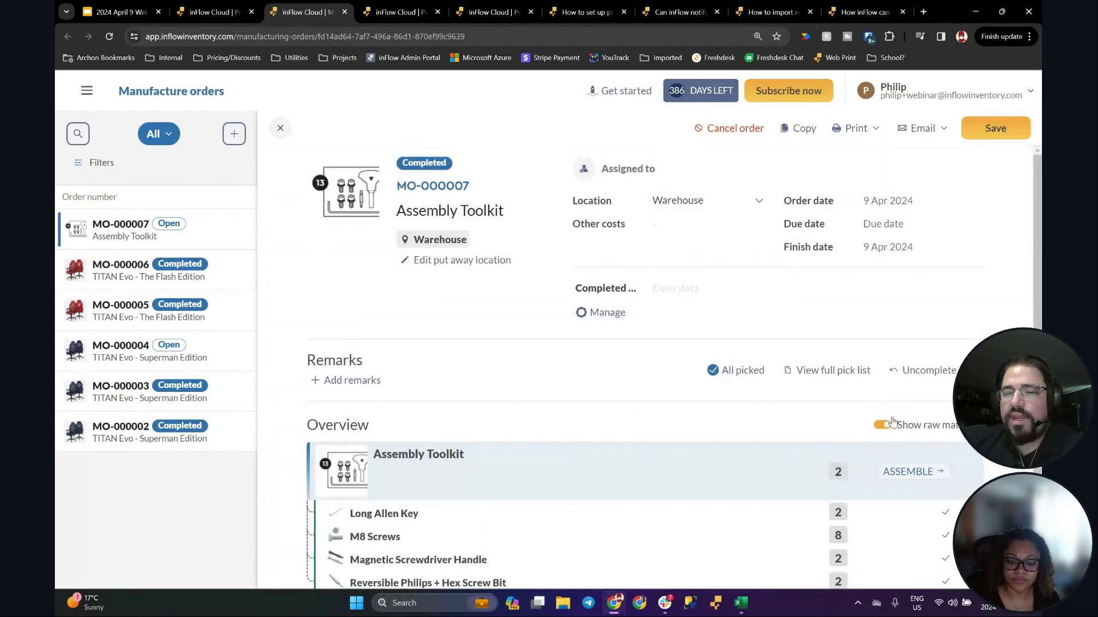
pyautogui.scroll(-1, 646, 368)
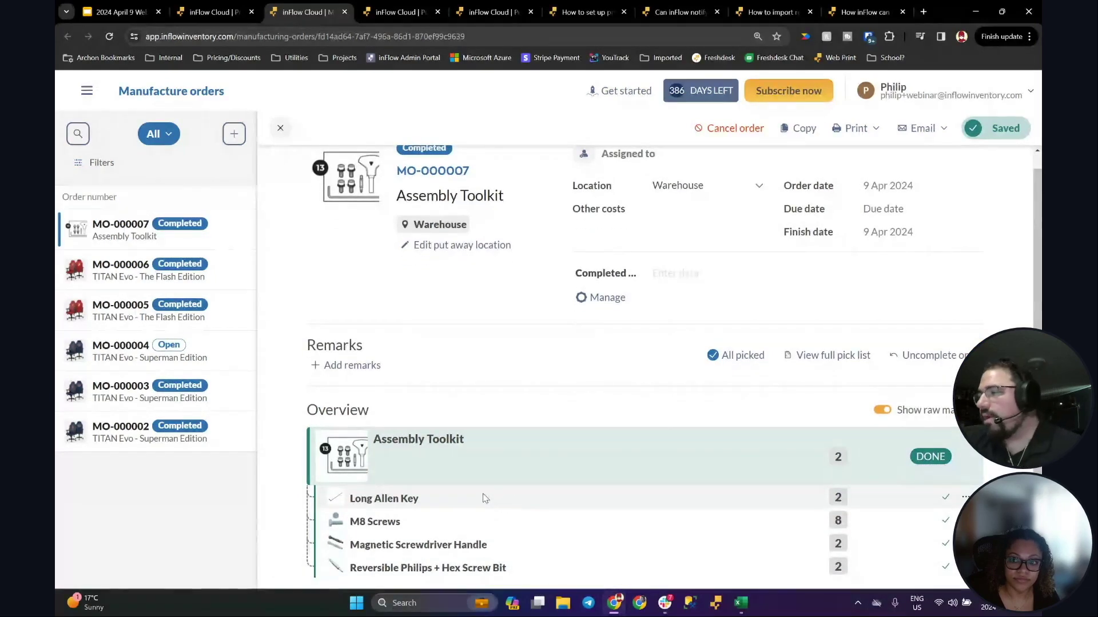
pyautogui.click(211, 11)
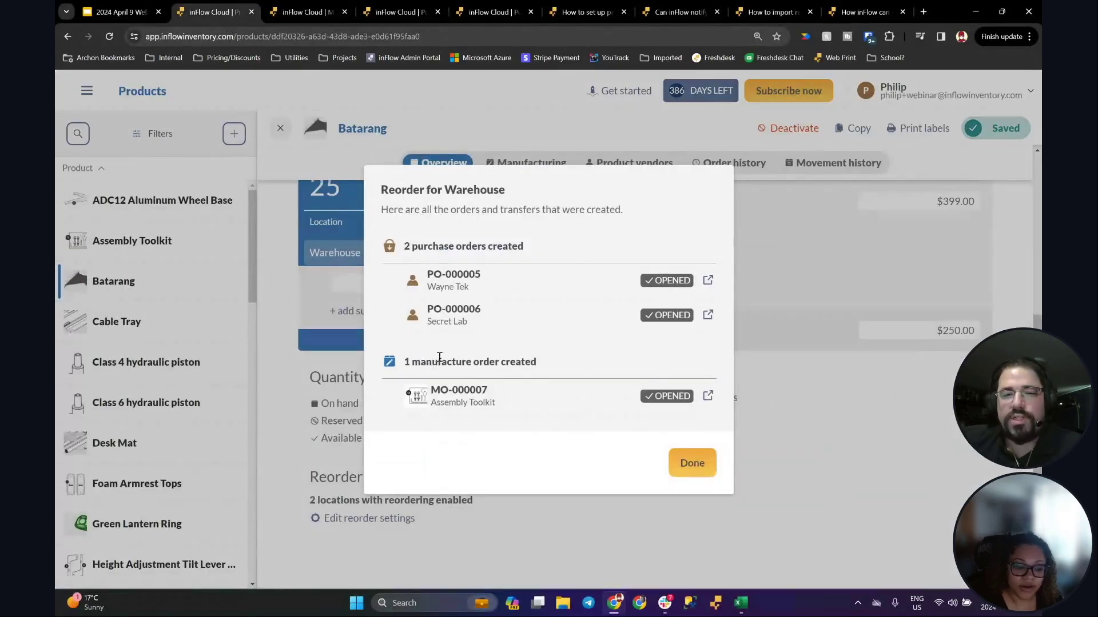
# Step: Close the reorder summary and review Batarang's product vendors before returning to its Overview
pyautogui.click(699, 466)
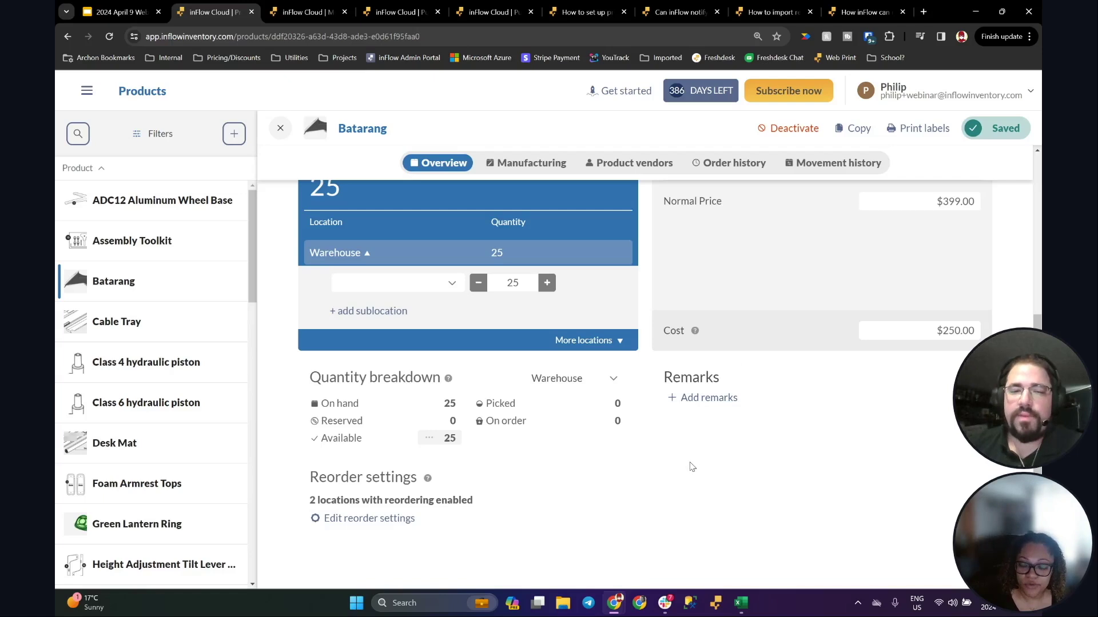
pyautogui.scroll(5, 692, 467)
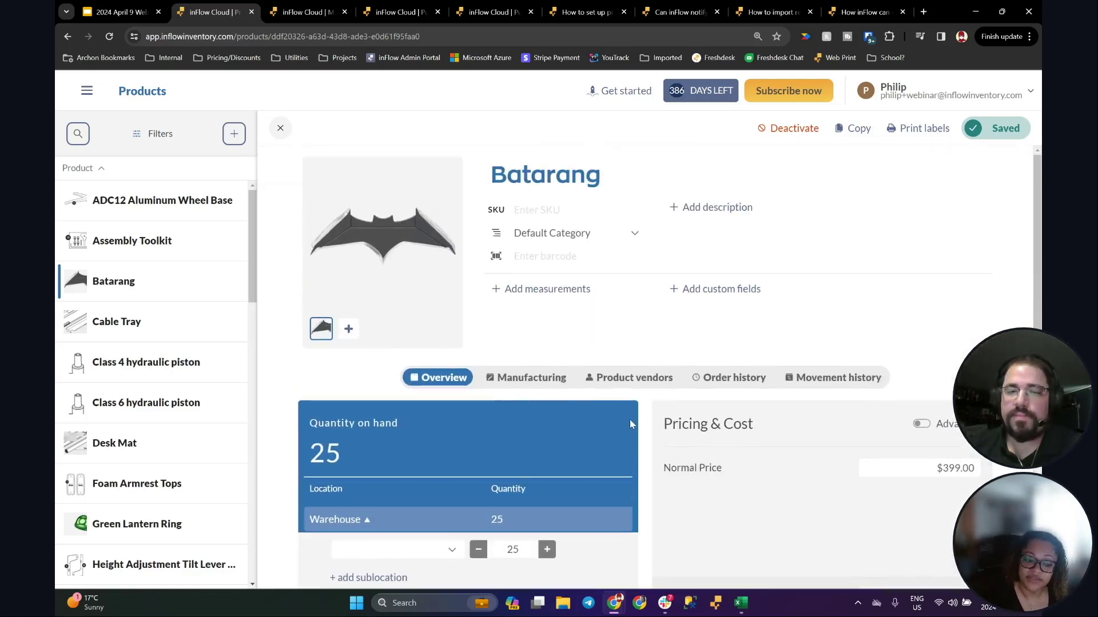
pyautogui.click(629, 379)
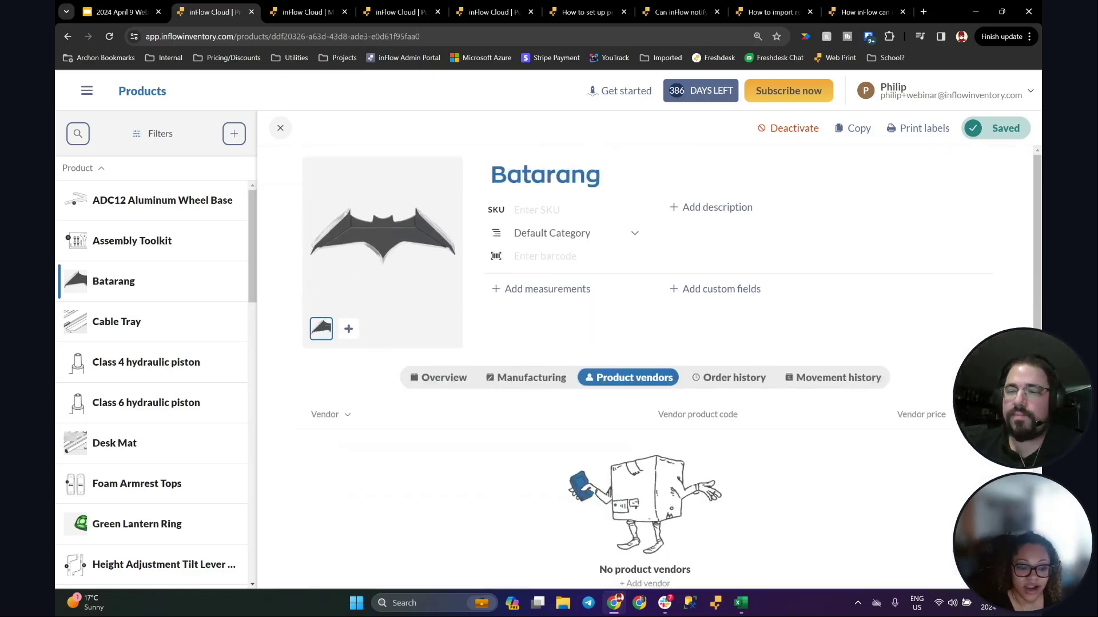
pyautogui.scroll(-2, 646, 365)
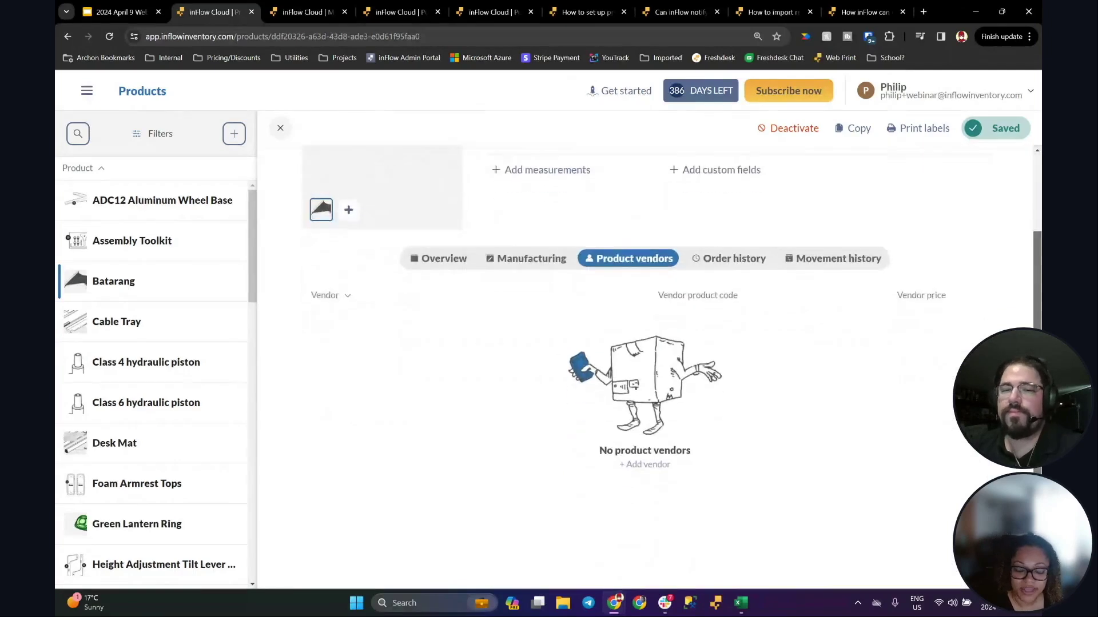
pyautogui.click(447, 231)
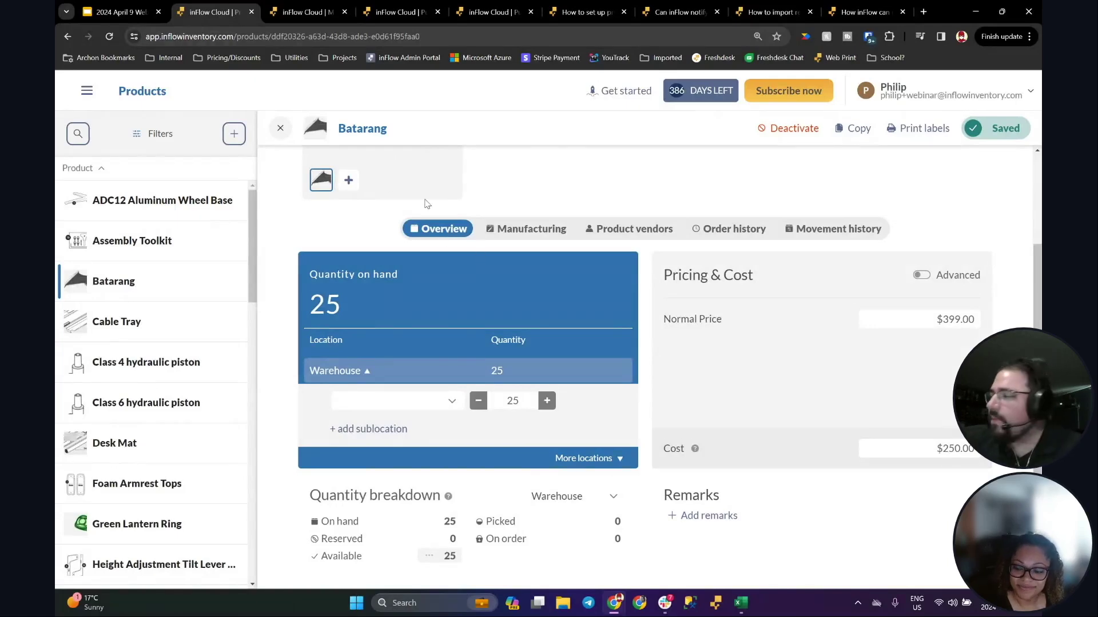
pyautogui.click(87, 91)
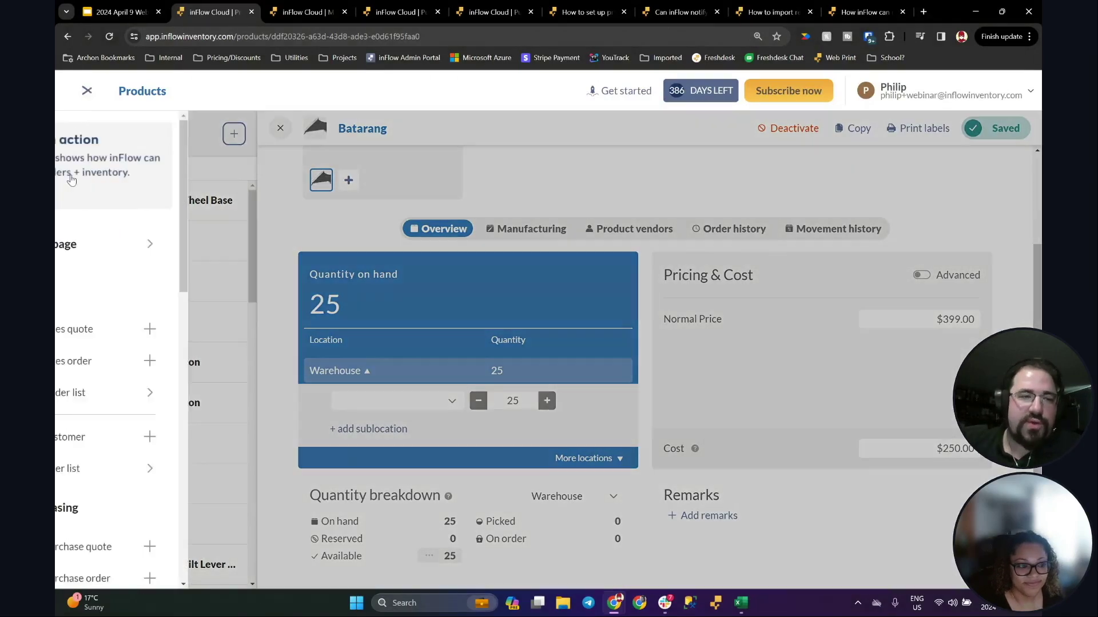
# Step: Check vendor Wayne Tek's lead time, leaving it at 9
pyautogui.scroll(-4, 172, 400)
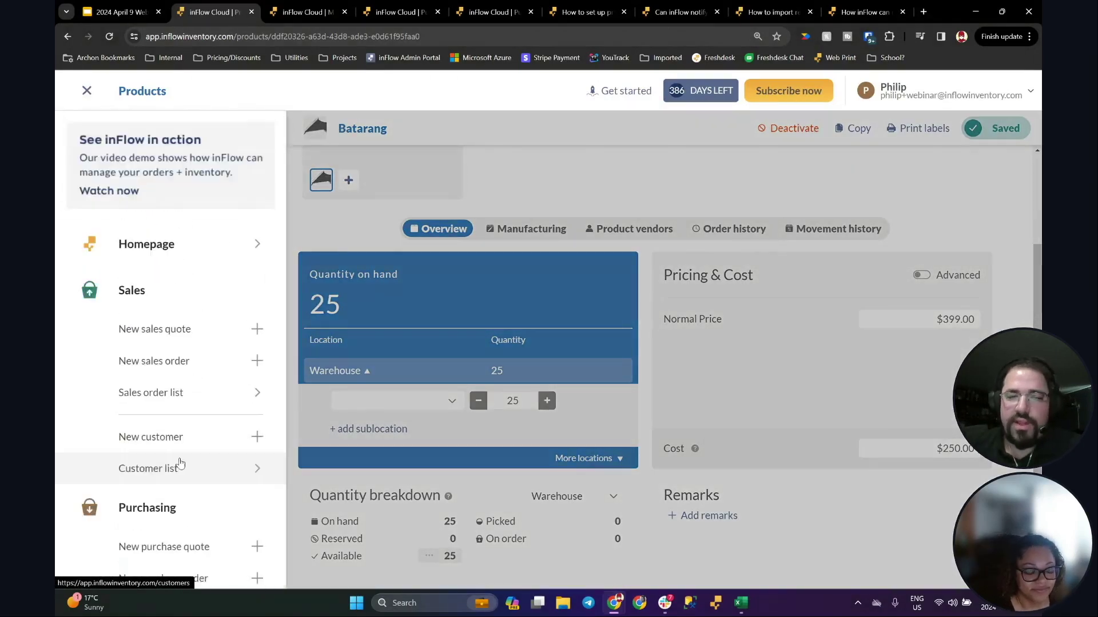
pyautogui.click(183, 456)
pyautogui.click(204, 252)
pyautogui.scroll(-5, 834, 285)
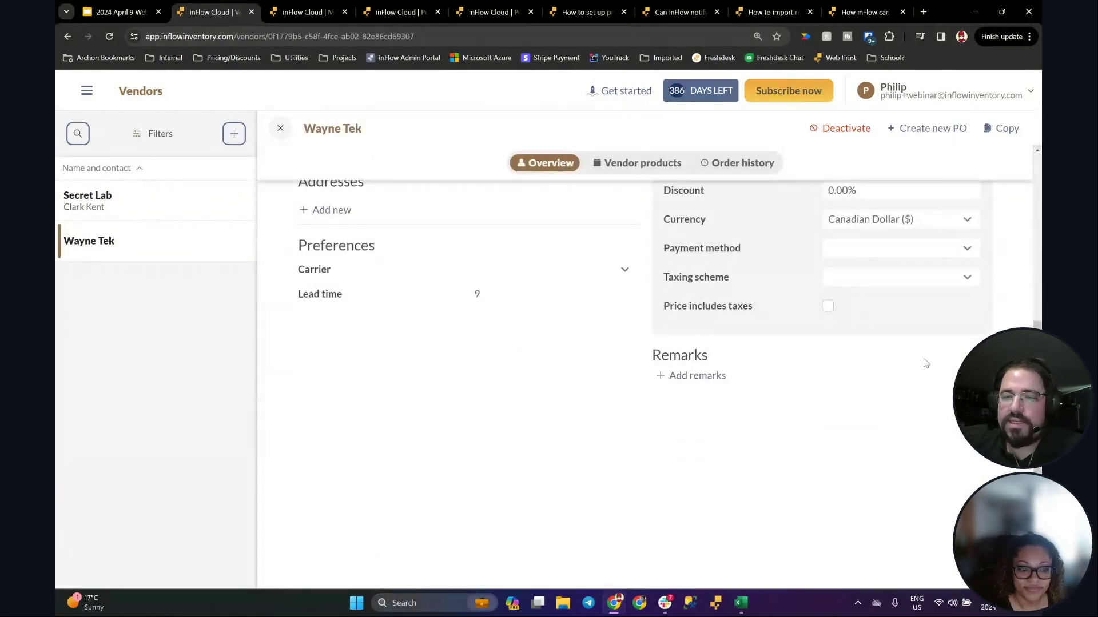
pyautogui.scroll(3, 669, 372)
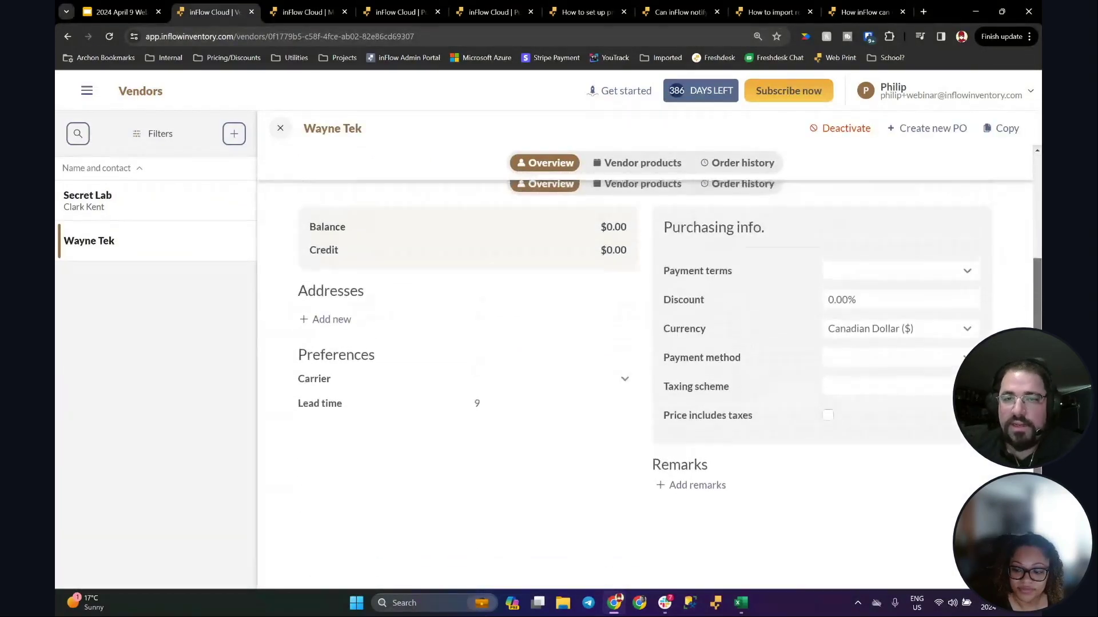
pyautogui.scroll(-1, 885, 314)
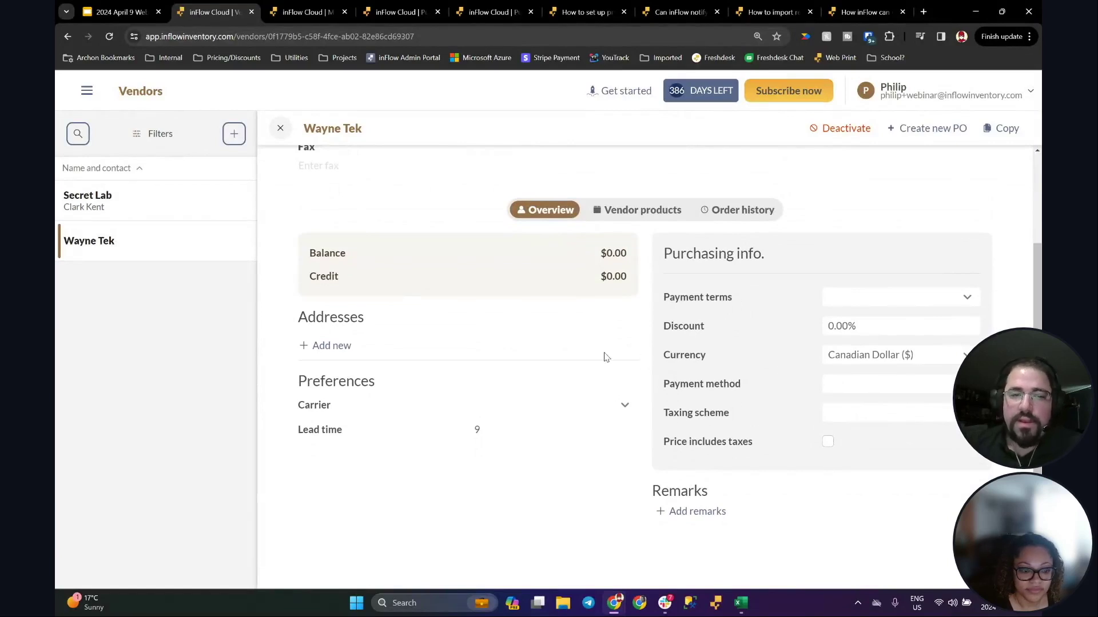
pyautogui.scroll(3, 578, 350)
pyautogui.scroll(-5, 529, 350)
pyautogui.click(512, 321)
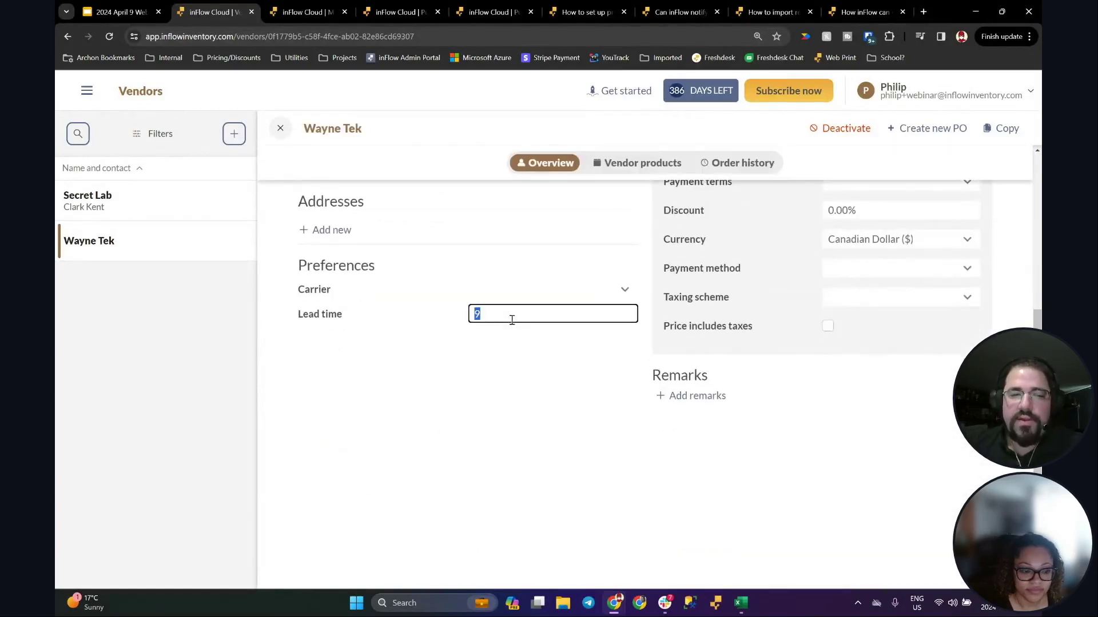
pyautogui.click(489, 314)
pyautogui.click(495, 350)
# Step: Check vendor Secret Lab's lead time, leaving it at 7
pyautogui.click(103, 204)
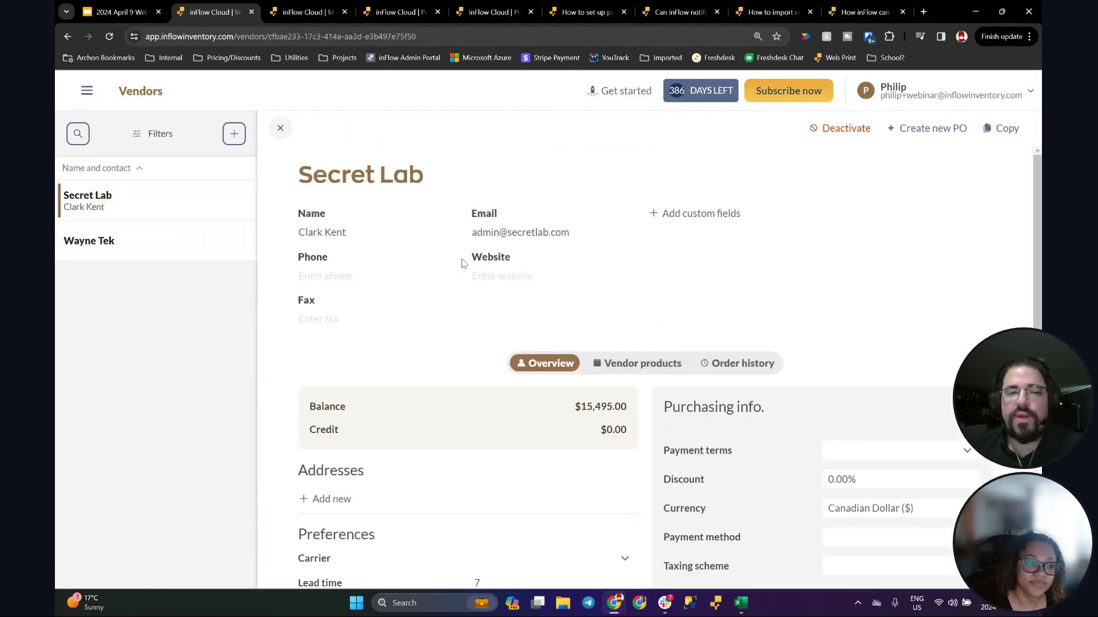
pyautogui.scroll(-5, 610, 365)
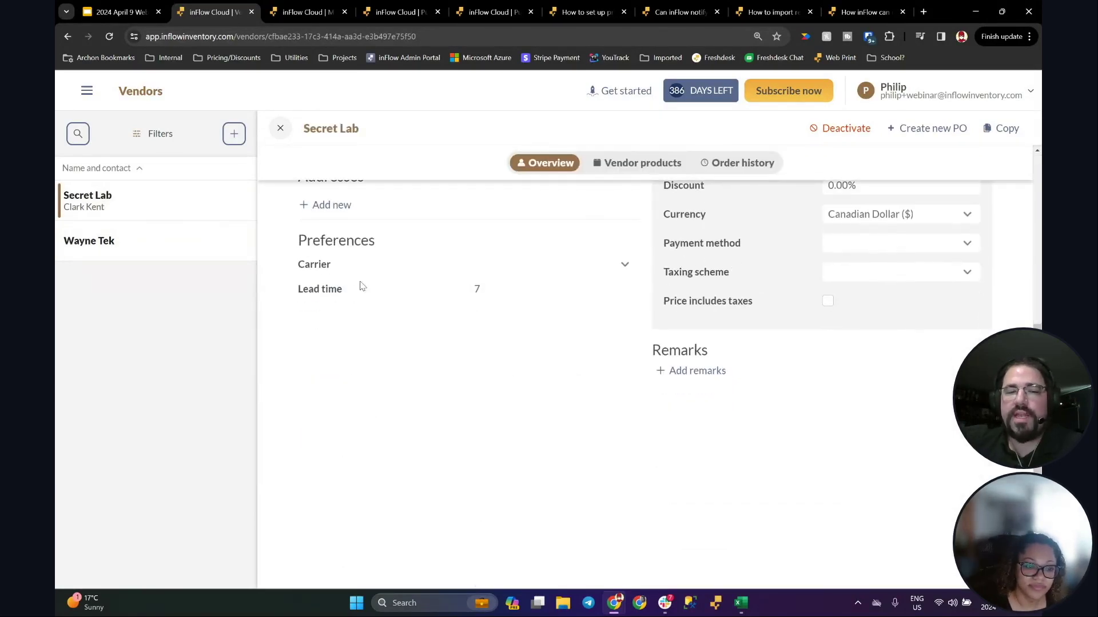
pyautogui.click(534, 292)
pyautogui.click(502, 324)
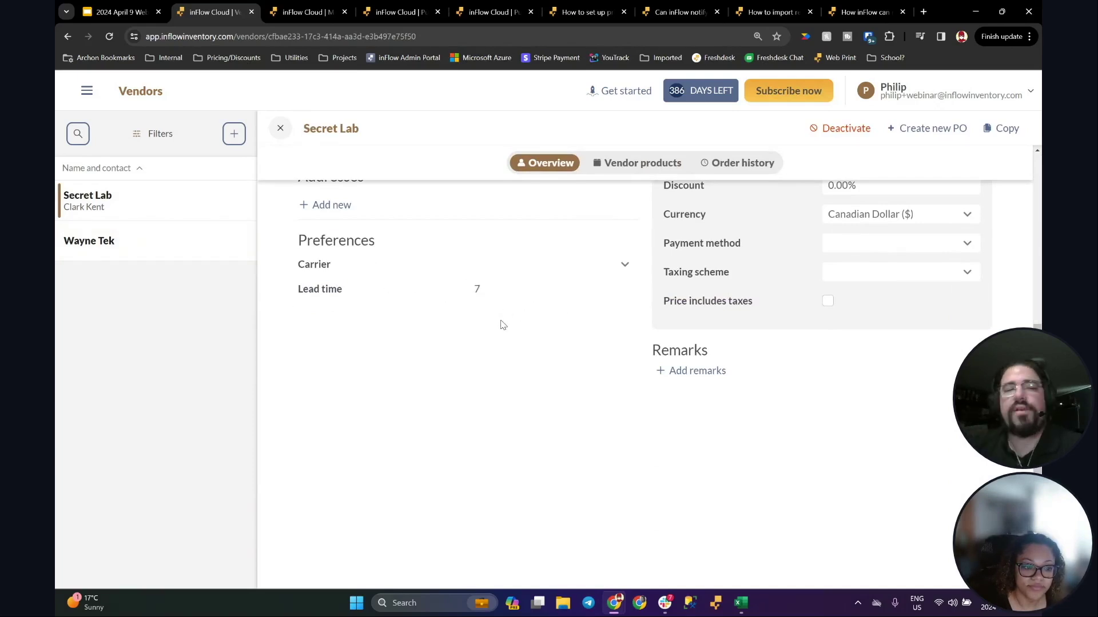
# Step: Go to the Reports page from the main navigation menu
pyautogui.click(85, 91)
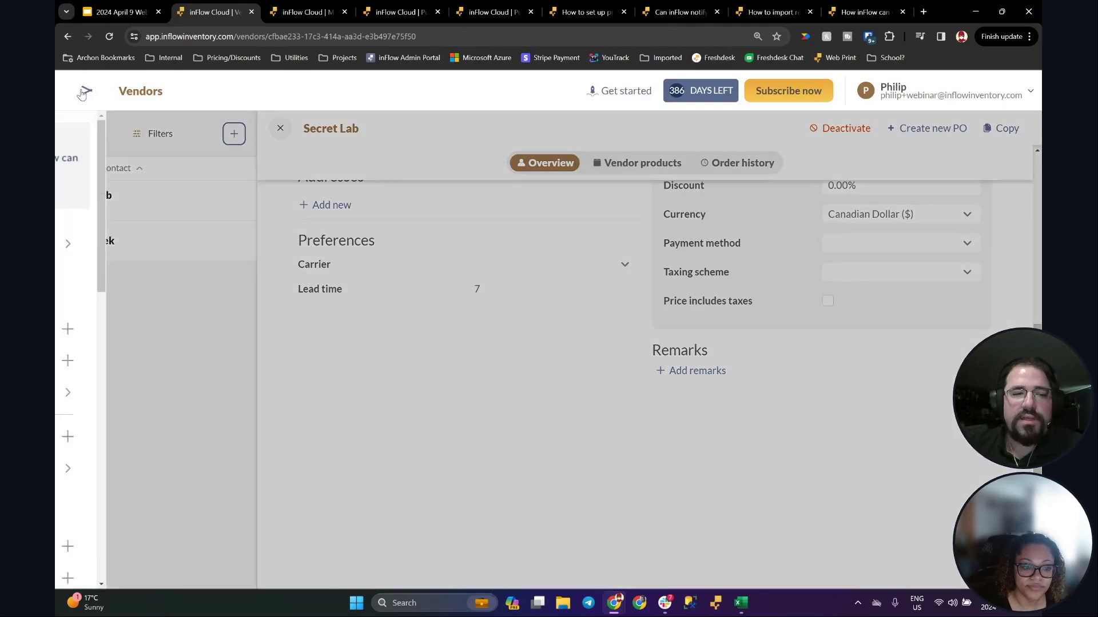
pyautogui.scroll(-10, 109, 303)
pyautogui.click(188, 370)
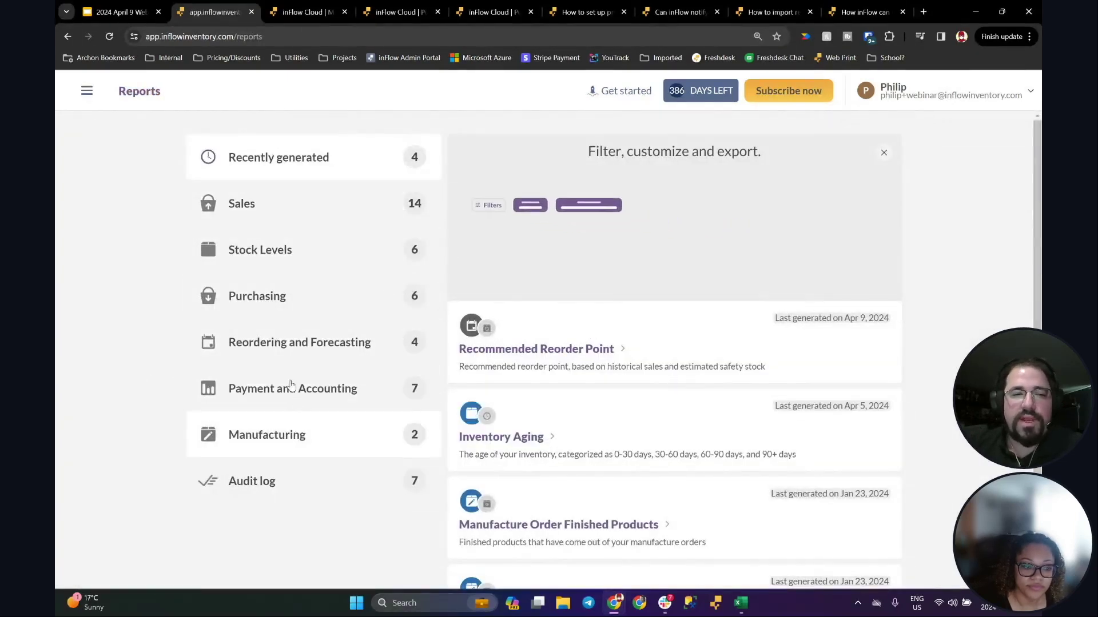
# Step: Generate the Recommended Reorder Point report filtered to the Warehouse location
pyautogui.click(269, 260)
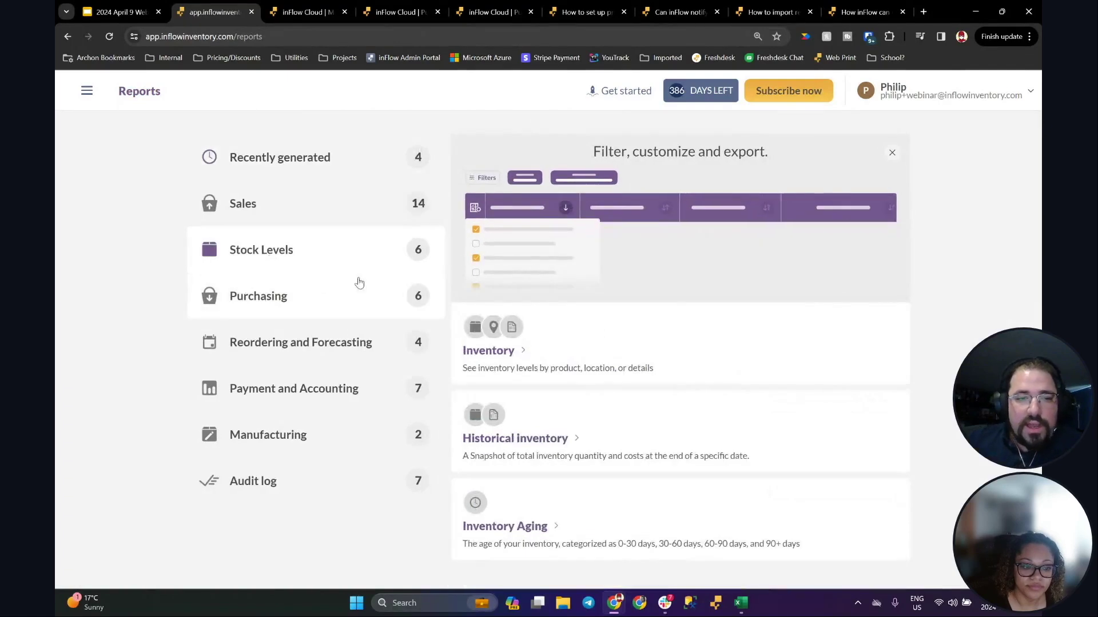
pyautogui.click(314, 343)
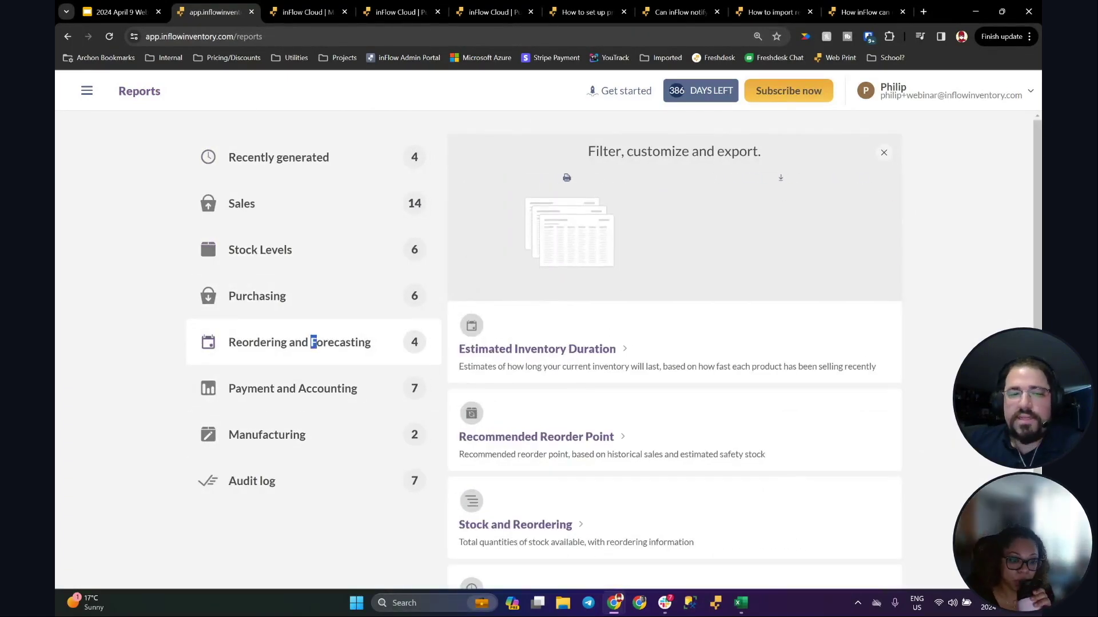
pyautogui.scroll(-2, 951, 338)
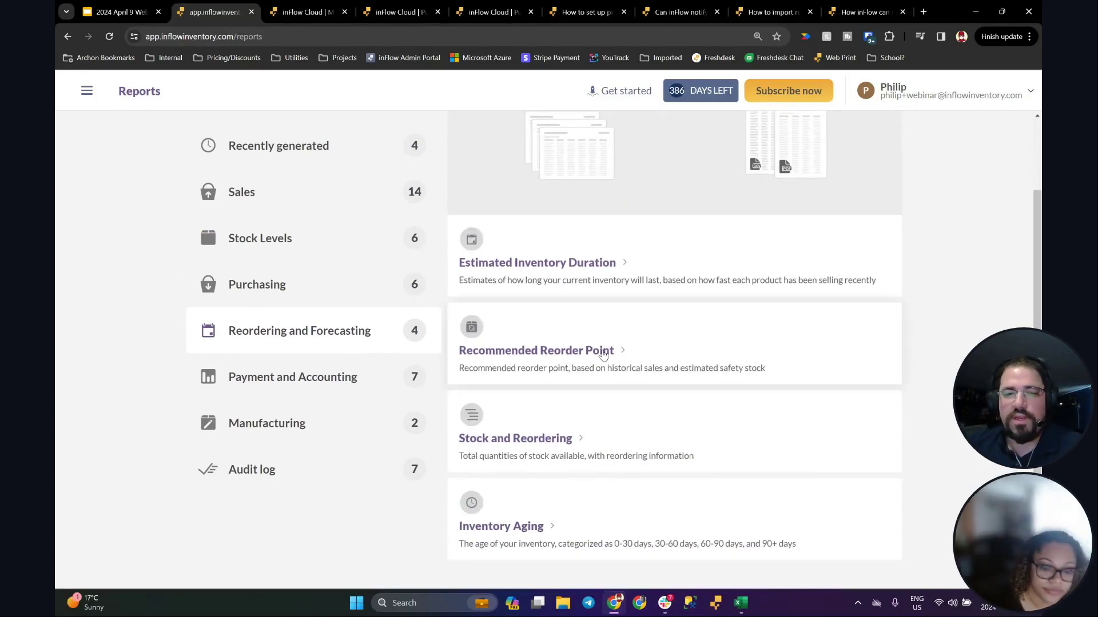
pyautogui.click(603, 353)
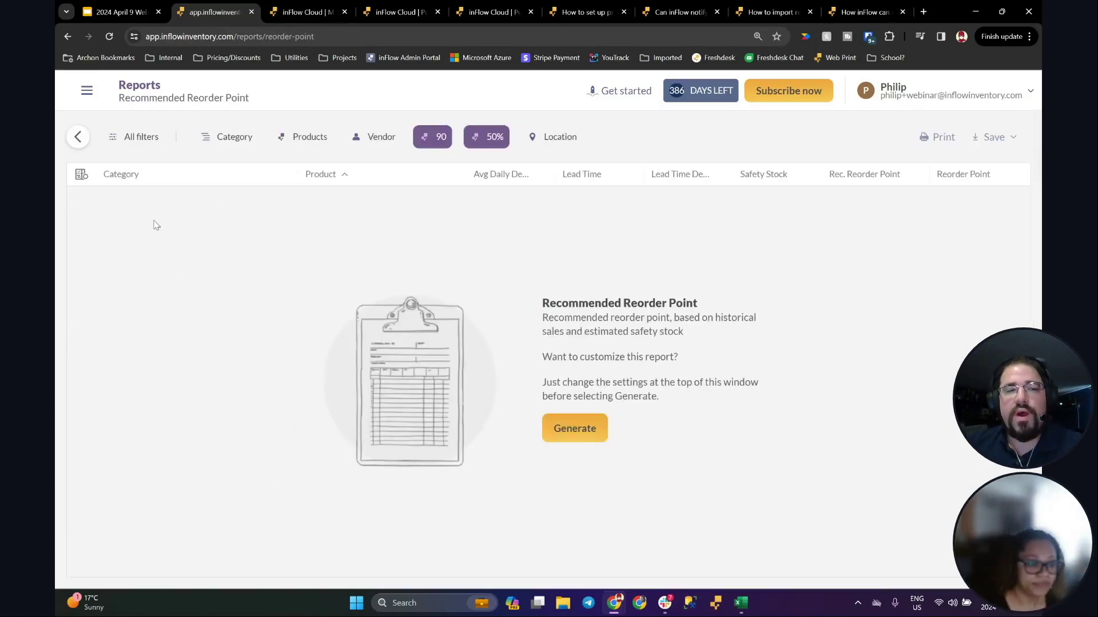
pyautogui.click(554, 141)
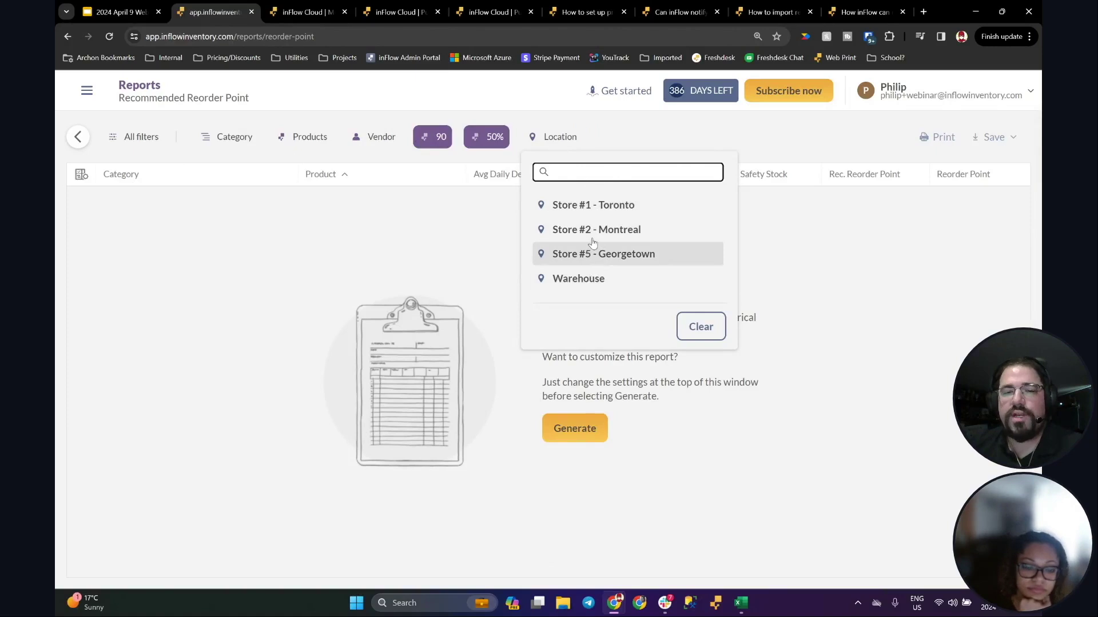
pyautogui.click(586, 278)
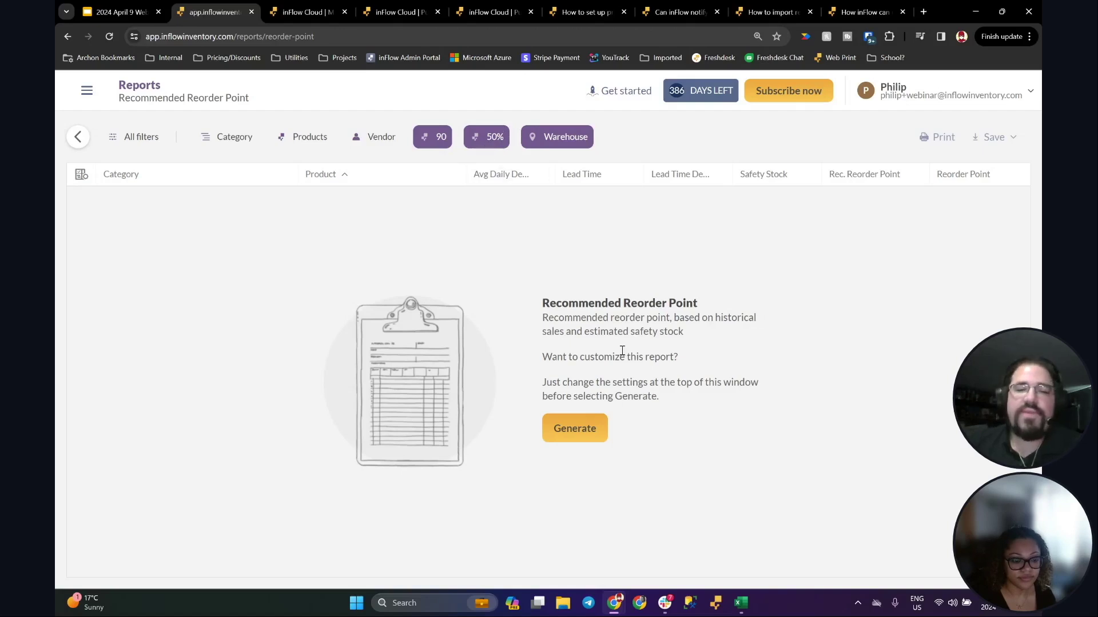
pyautogui.click(569, 429)
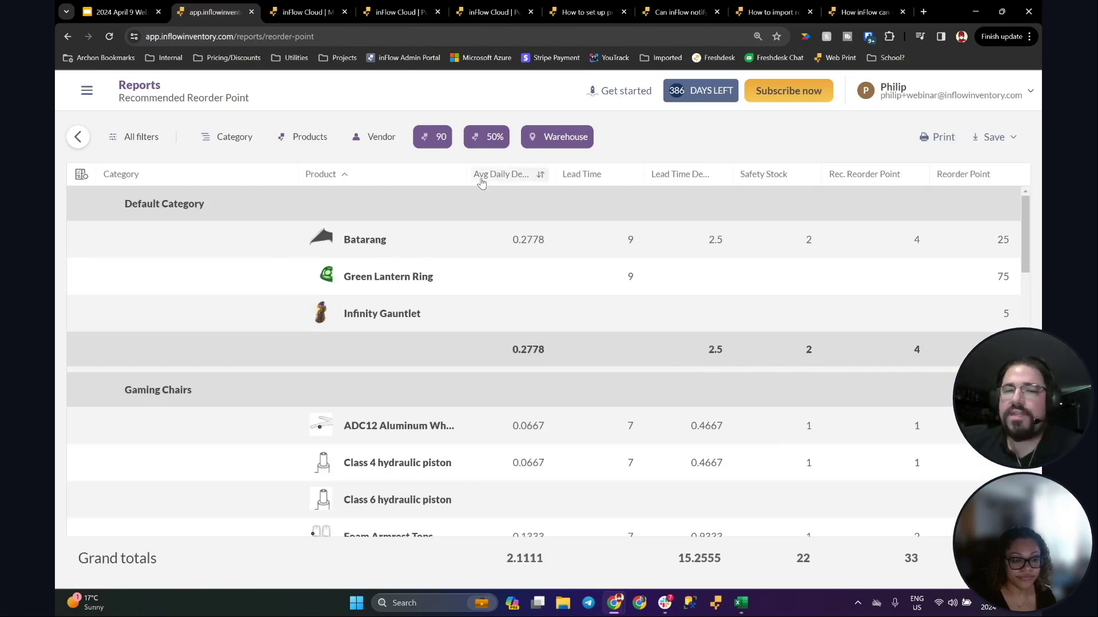
# Step: Highlight Batarang's average daily demand of 0.2778 and its lead time of 9 in the report
pyautogui.moveTo(513, 238); pyautogui.dragTo(546, 242)
pyautogui.click(558, 243)
pyautogui.click(569, 251)
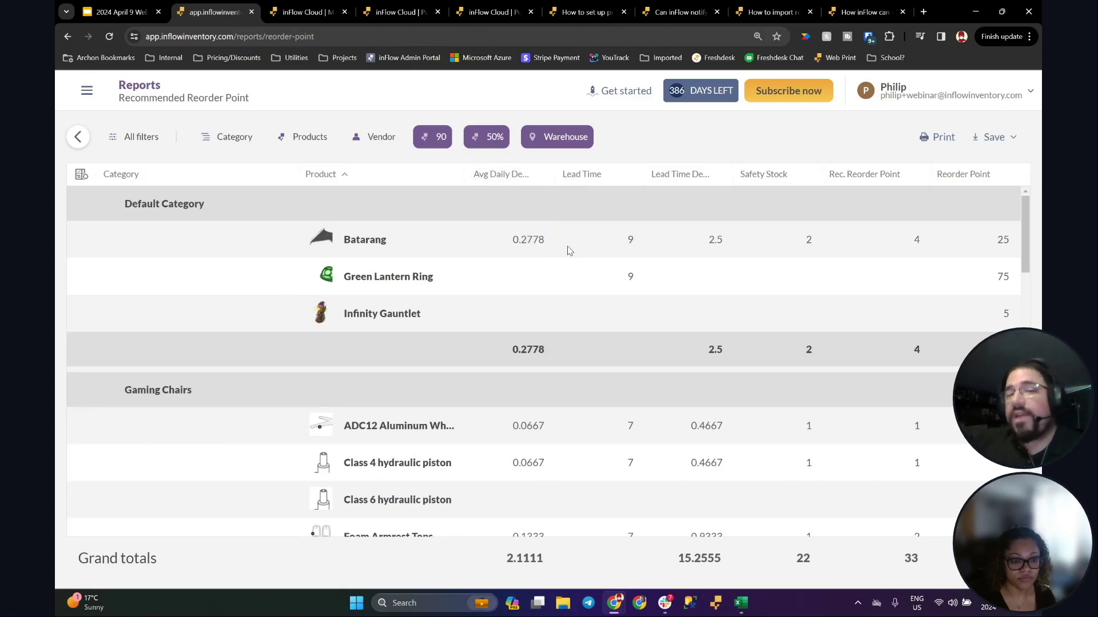
pyautogui.moveTo(627, 240); pyautogui.dragTo(639, 276)
pyautogui.click(624, 260)
pyautogui.click(630, 239)
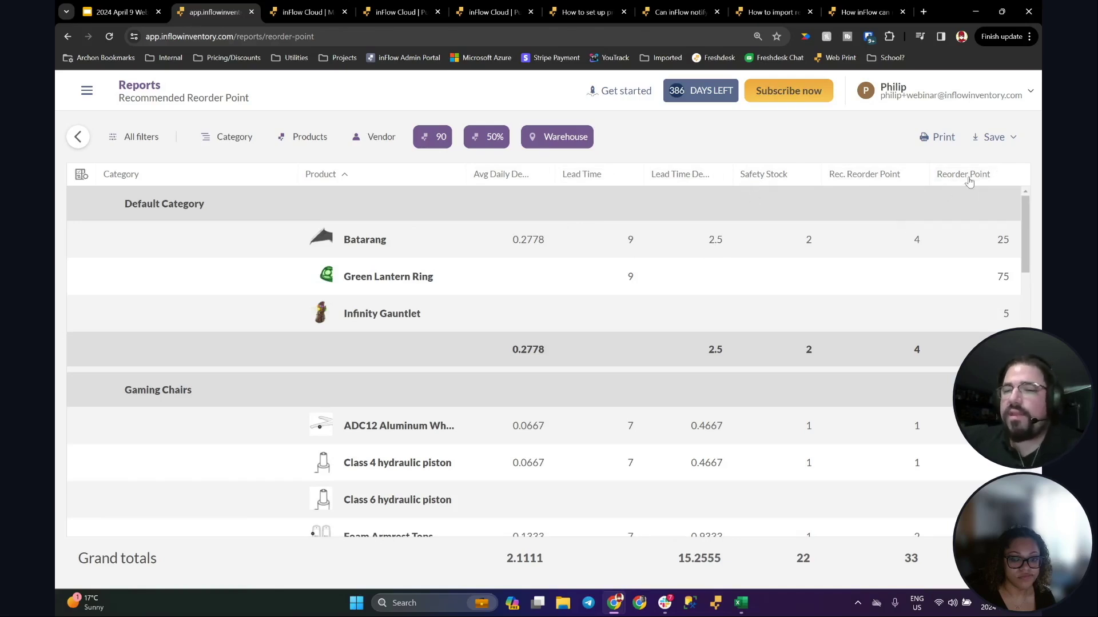
# Step: Compare Batarang's reorder point of 25 with its recommended reorder point of 4
pyautogui.moveTo(999, 249)
pyautogui.mouseDown()
pyautogui.moveTo(1015, 247)
pyautogui.moveTo(992, 241)
pyautogui.mouseUp()
pyautogui.click(1017, 243)
pyautogui.click(986, 242)
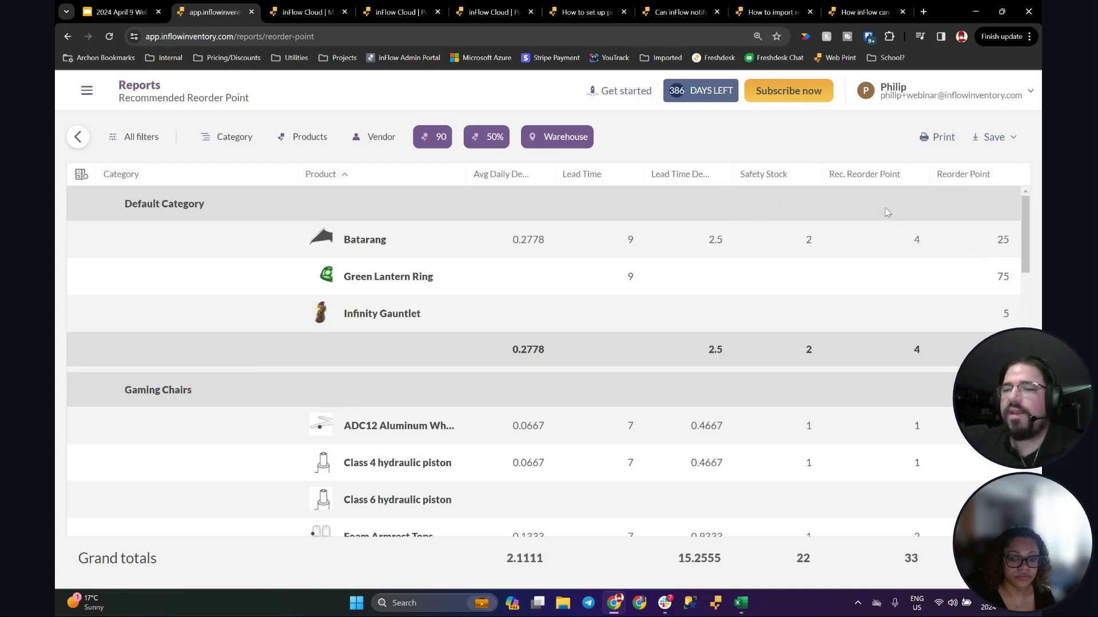
pyautogui.moveTo(909, 241); pyautogui.dragTo(930, 244)
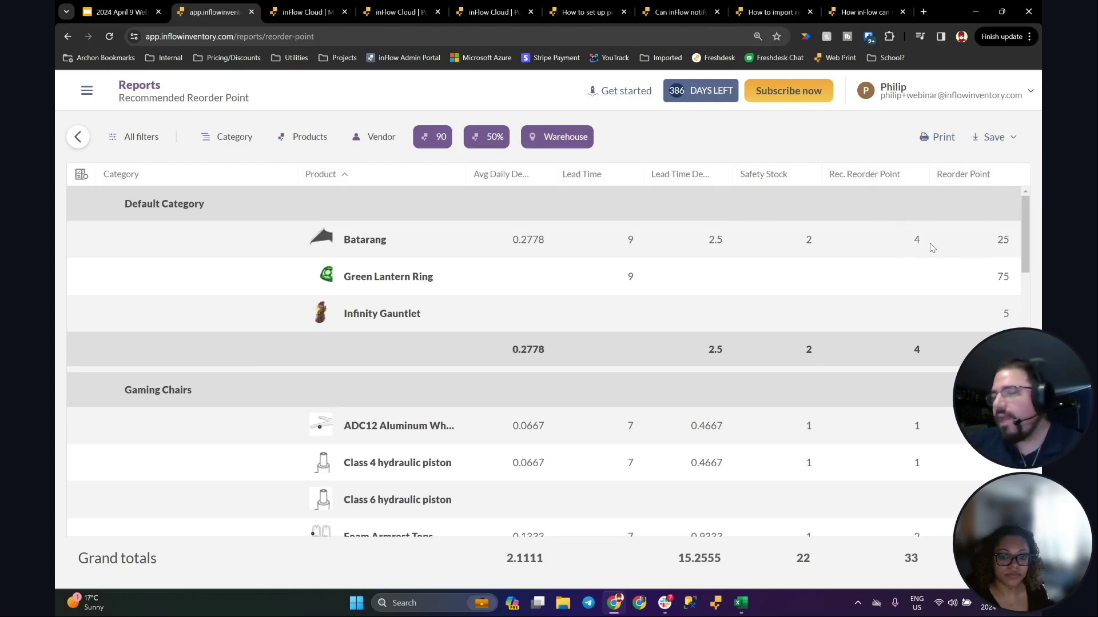
pyautogui.moveTo(910, 240); pyautogui.dragTo(927, 243)
pyautogui.click(927, 242)
pyautogui.moveTo(1009, 237); pyautogui.dragTo(1021, 240)
pyautogui.click(1011, 241)
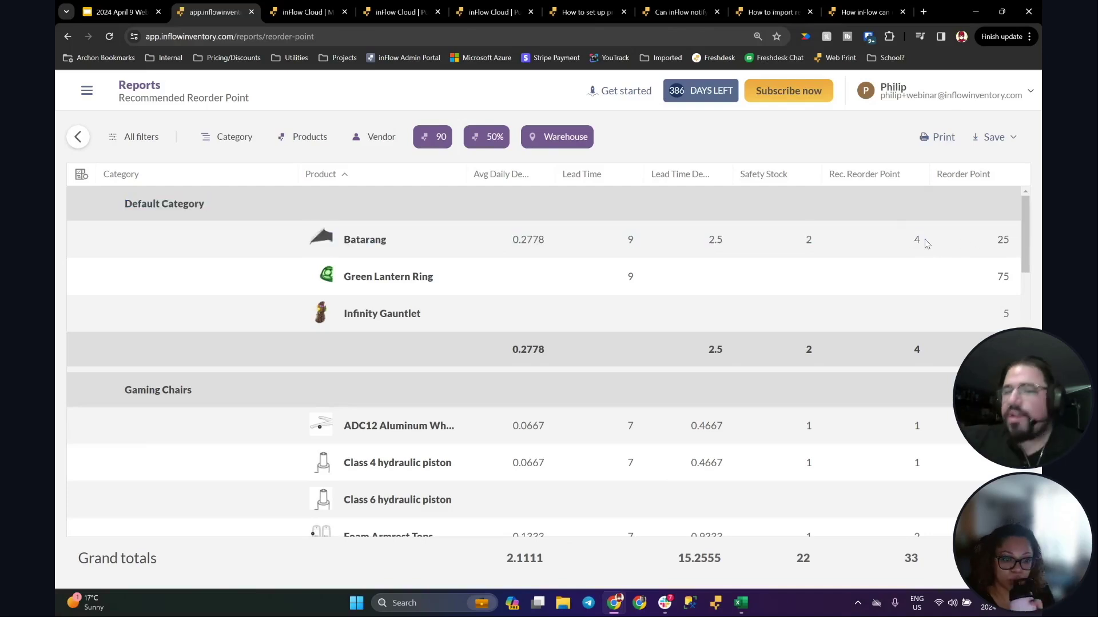
pyautogui.moveTo(913, 241); pyautogui.dragTo(925, 244)
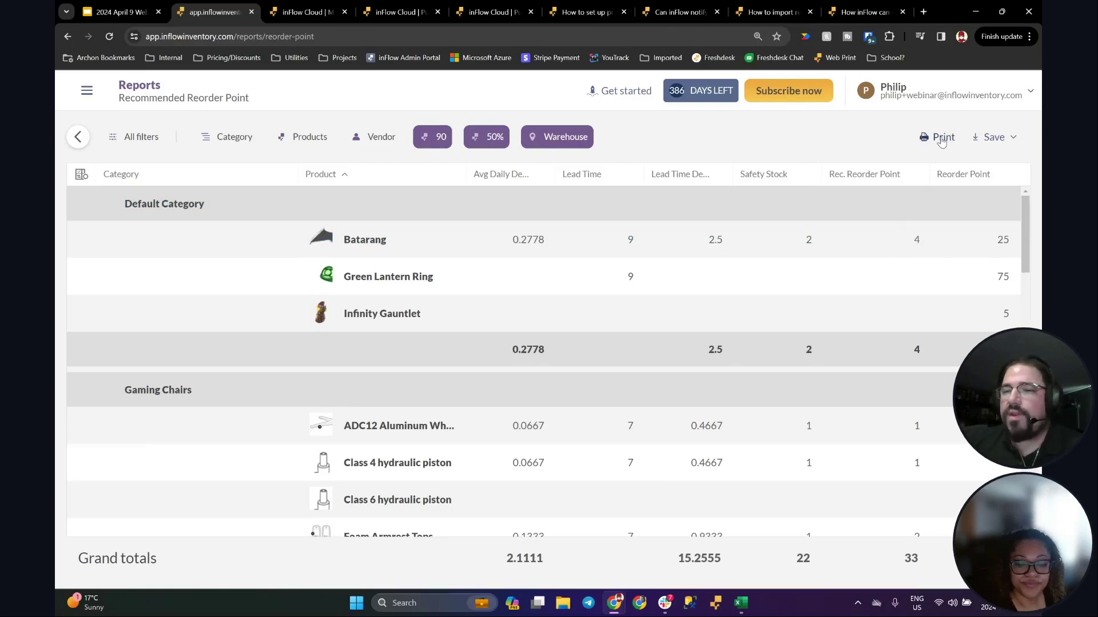
# Step: Check the report's PDF/CSV save formats without saving, then scroll through the table
pyautogui.click(988, 147)
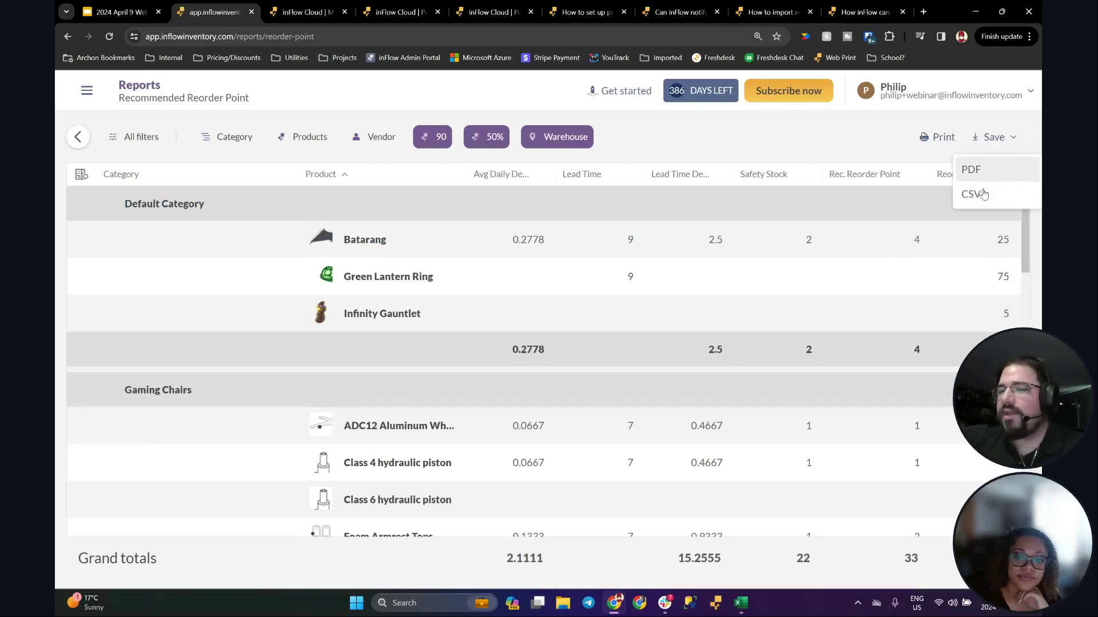
pyautogui.click(856, 139)
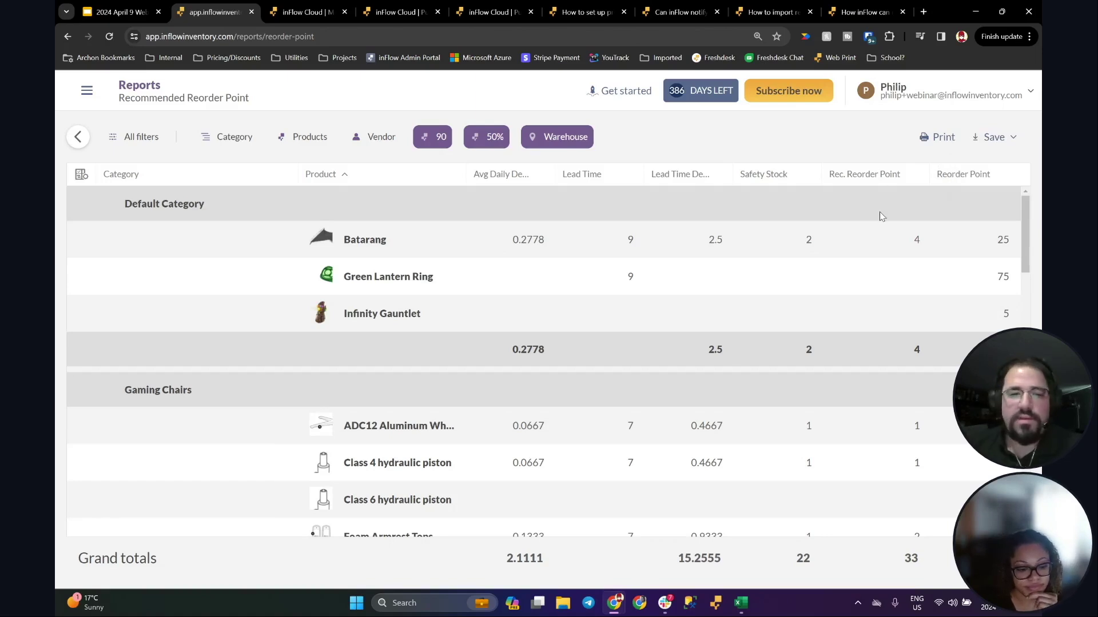
pyautogui.scroll(-8, 677, 288)
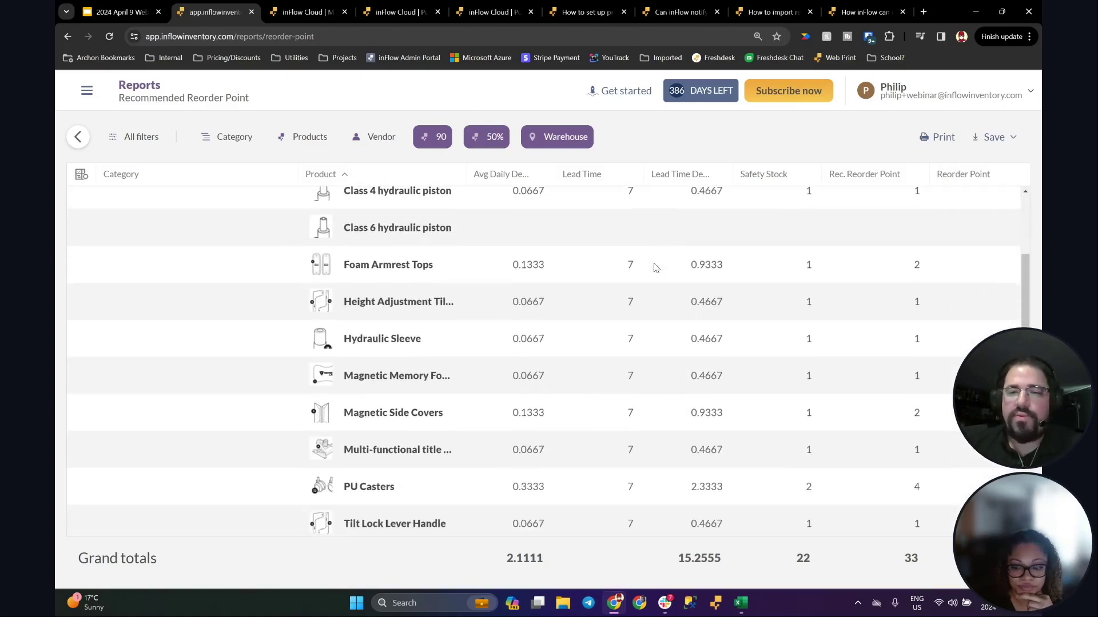
pyautogui.scroll(-6, 646, 263)
pyautogui.scroll(15, 629, 240)
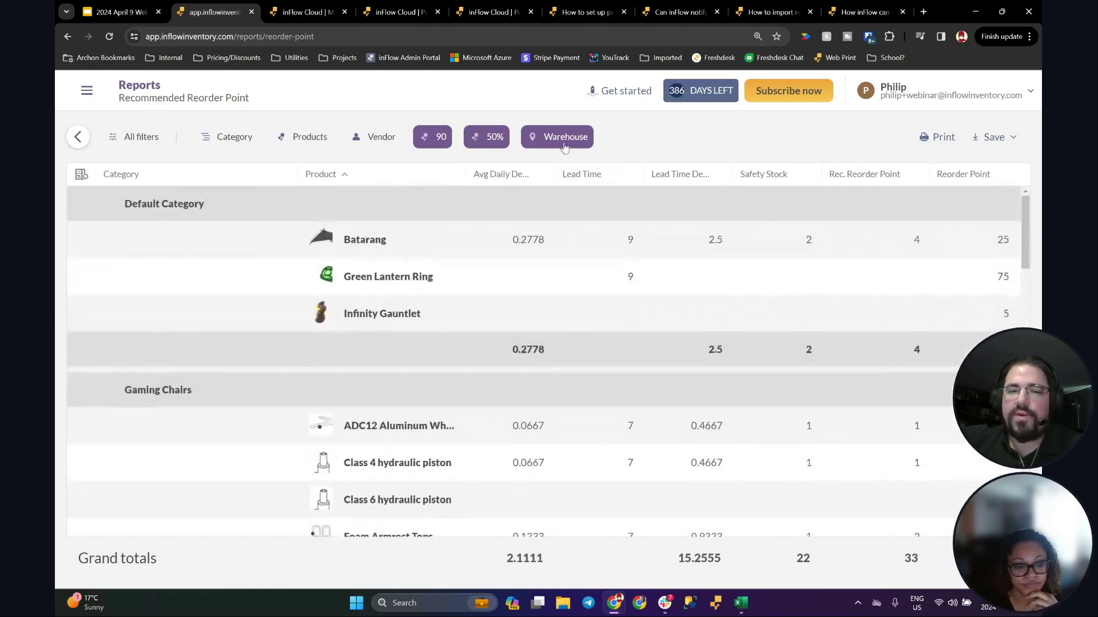
# Step: Regenerate the report for Store #2 - Montreal and scroll through its results
pyautogui.click(563, 137)
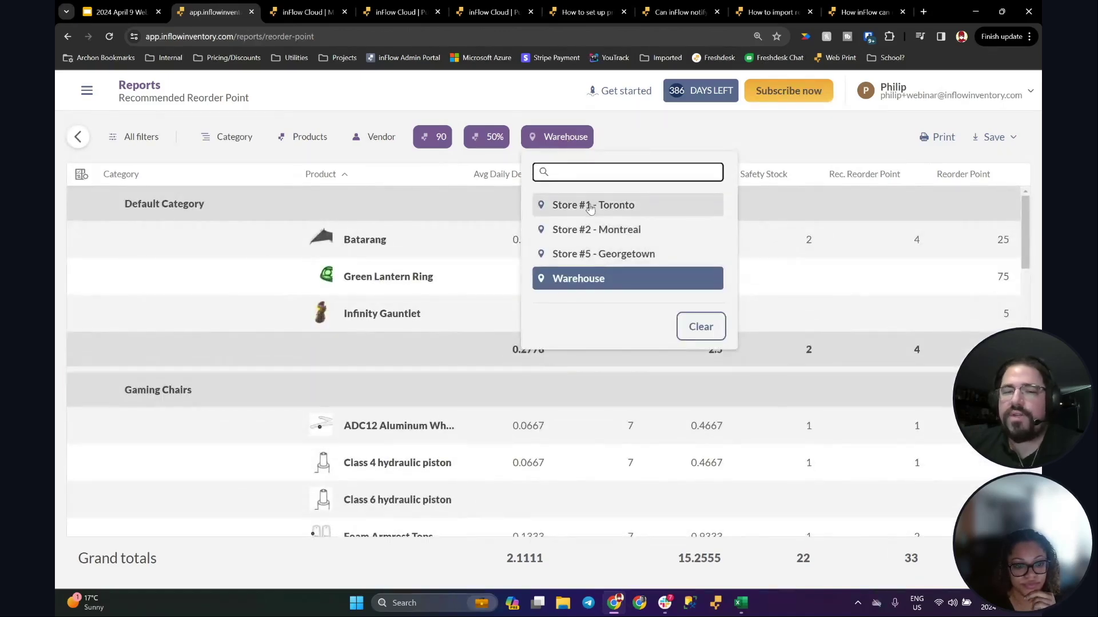
pyautogui.click(589, 230)
pyautogui.click(568, 327)
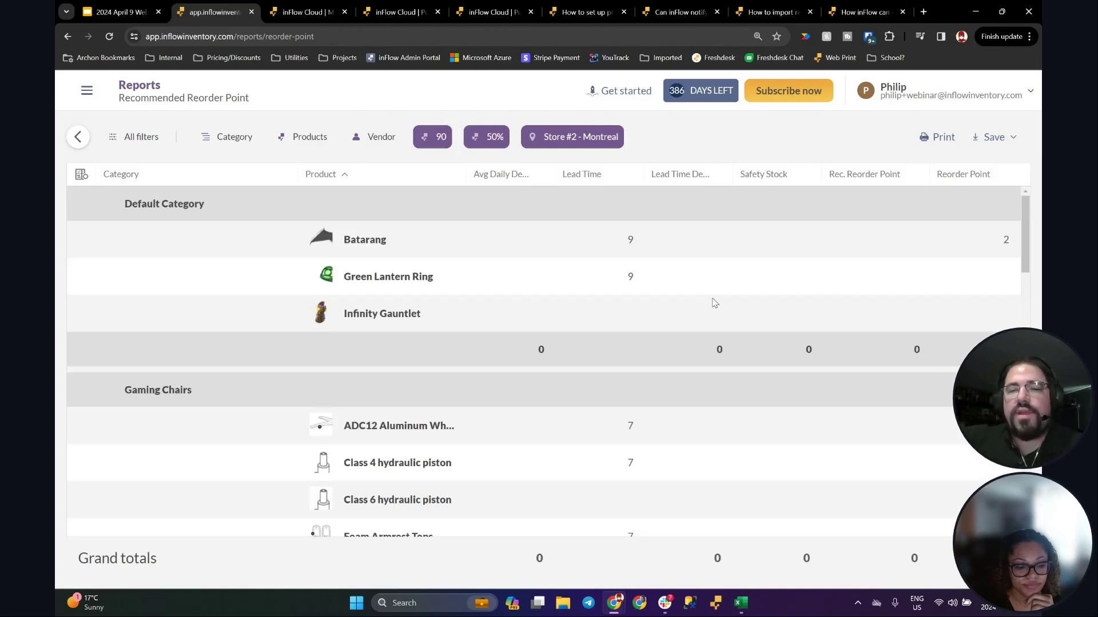
pyautogui.scroll(-20, 698, 274)
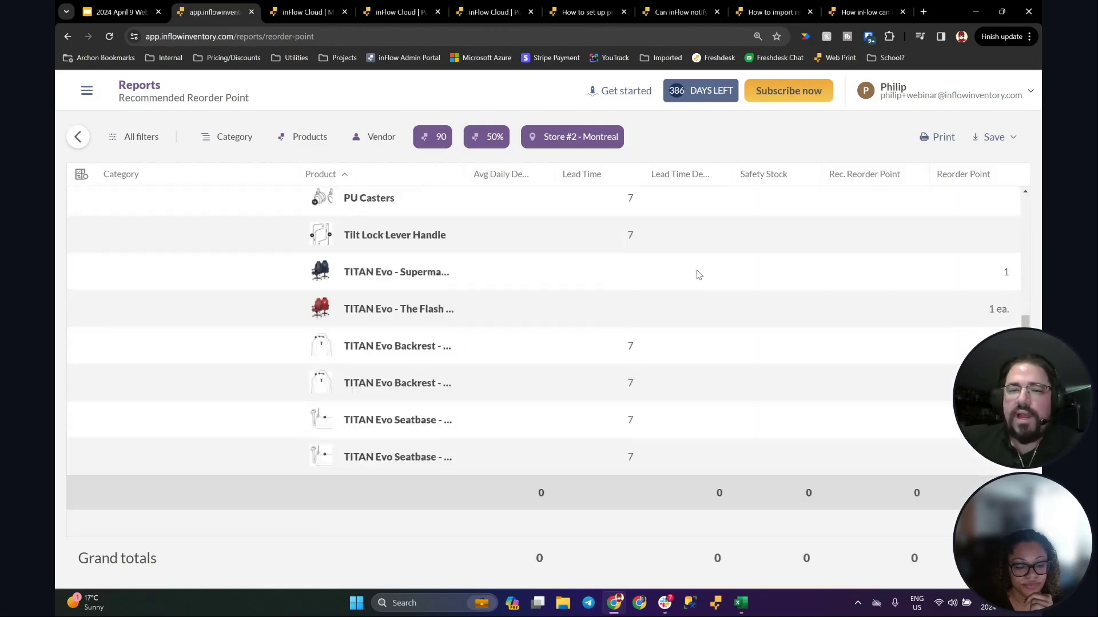
pyautogui.scroll(-4, 696, 275)
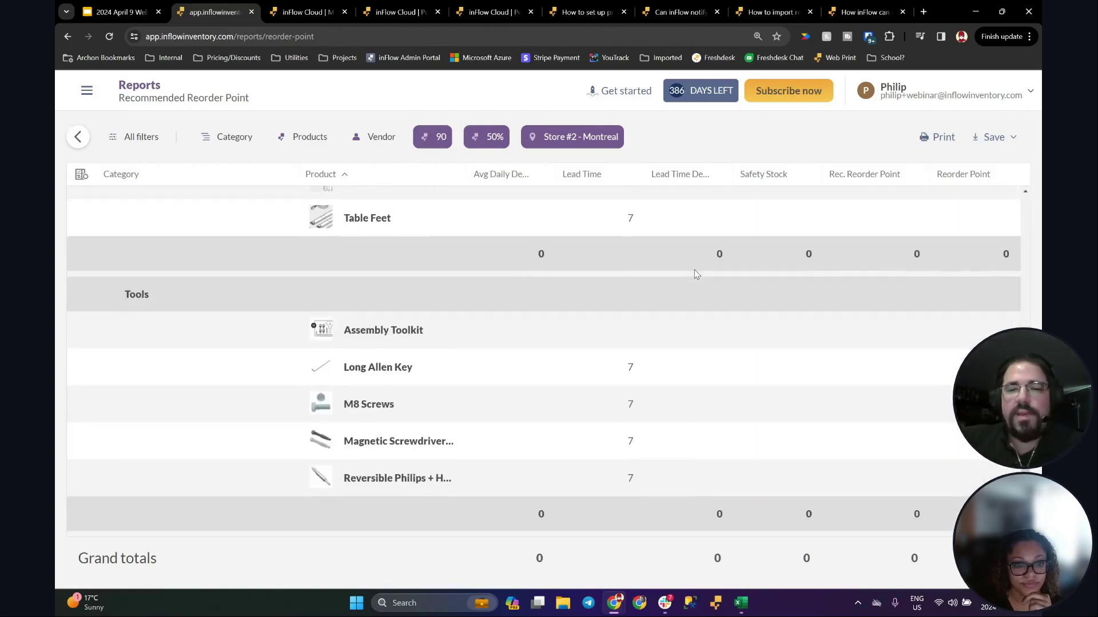
pyautogui.scroll(20, 694, 268)
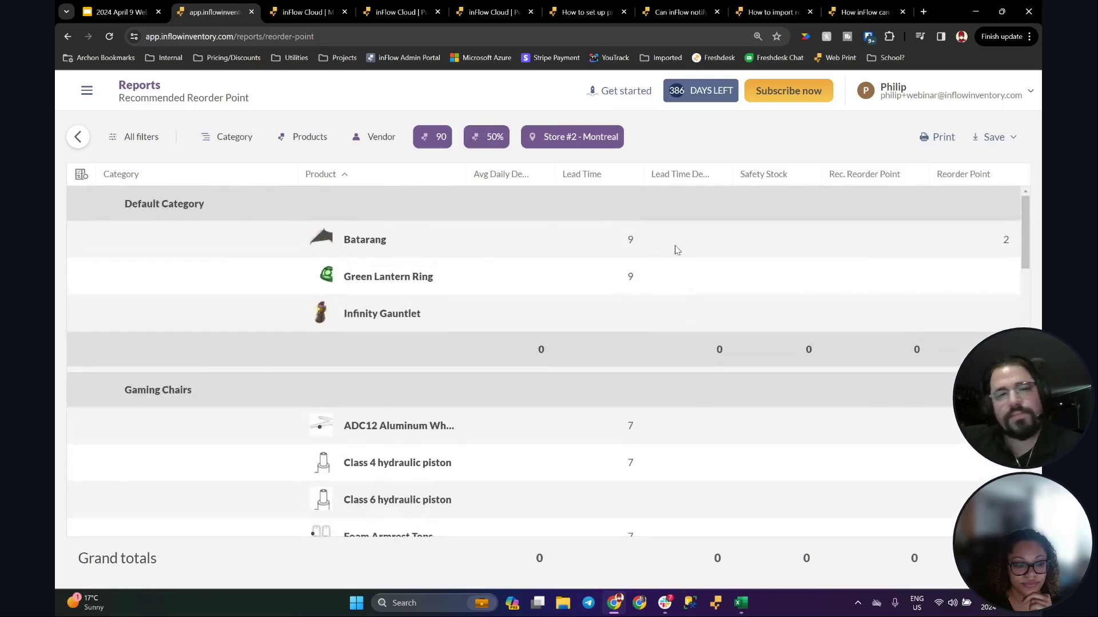
# Step: Open the navigation menu and scroll it down to the Inventory section
pyautogui.click(86, 90)
pyautogui.scroll(-8, 172, 377)
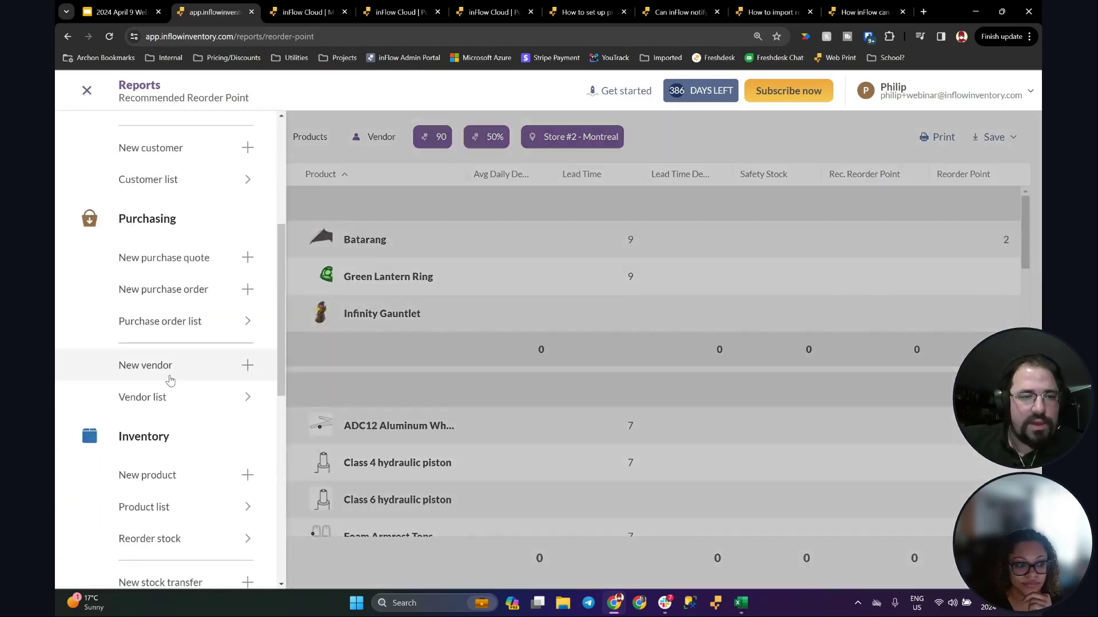
pyautogui.scroll(-3, 188, 365)
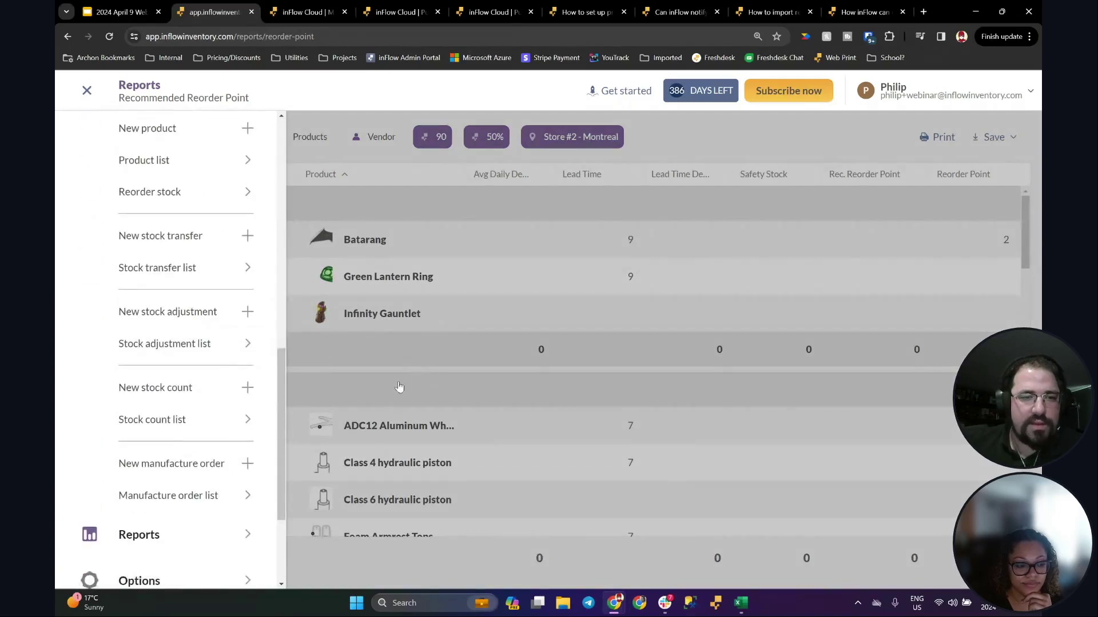
pyautogui.moveTo(280, 447); pyautogui.dragTo(289, 373)
# Step: Show the Products list, then bring up the navigation menu and scroll down it
pyautogui.click(201, 423)
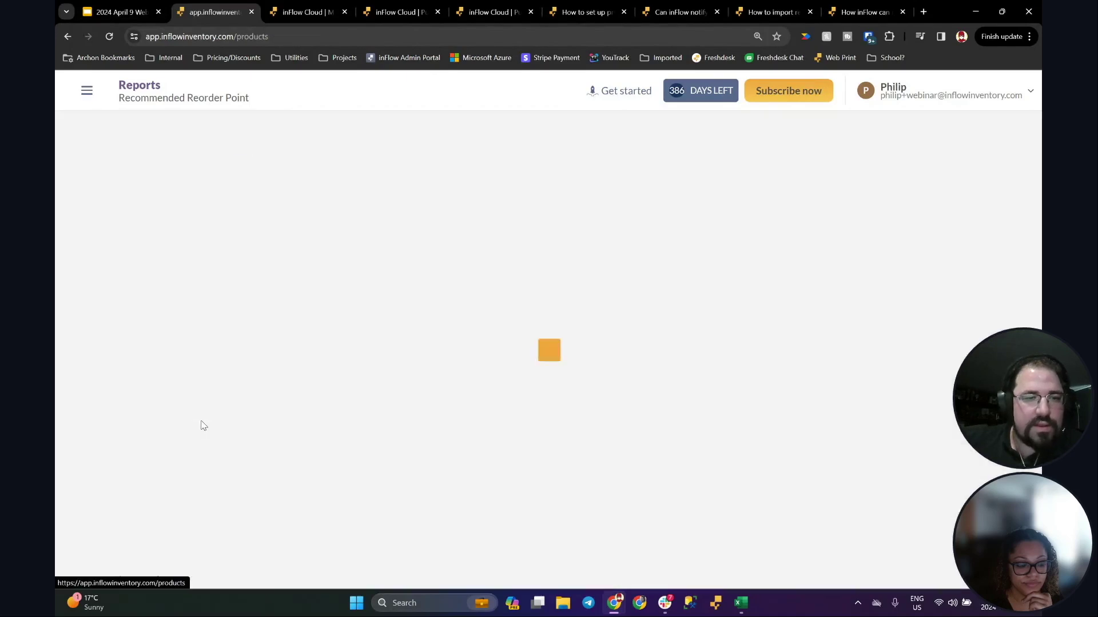
pyautogui.click(86, 93)
pyautogui.moveTo(277, 265); pyautogui.dragTo(276, 554)
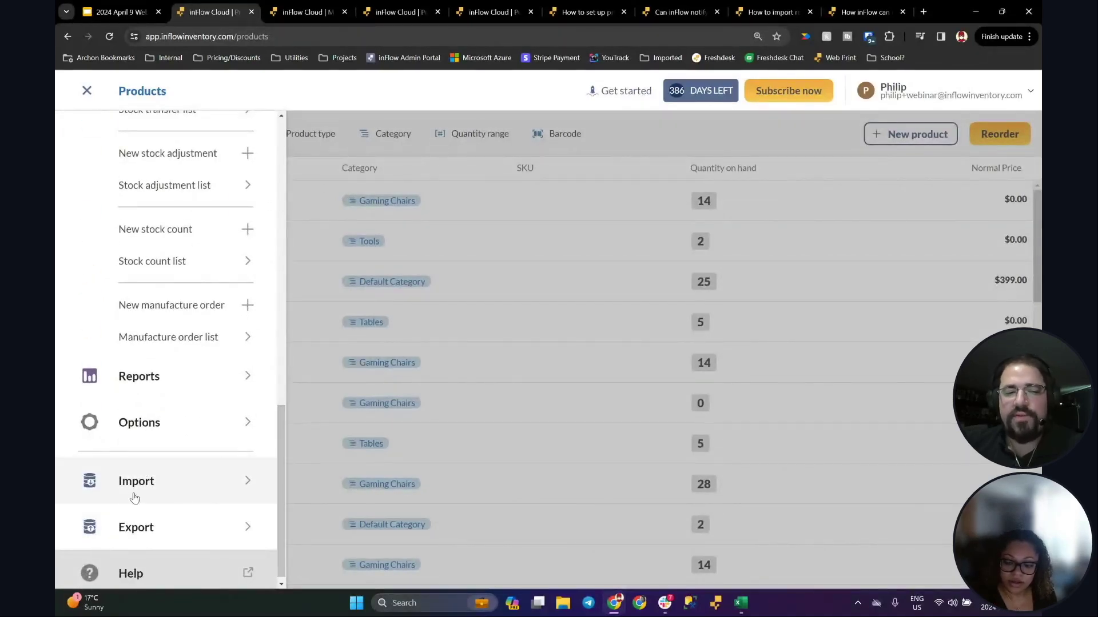
# Step: Begin a data import with Reorder settings as the data type, then cancel it
pyautogui.click(242, 482)
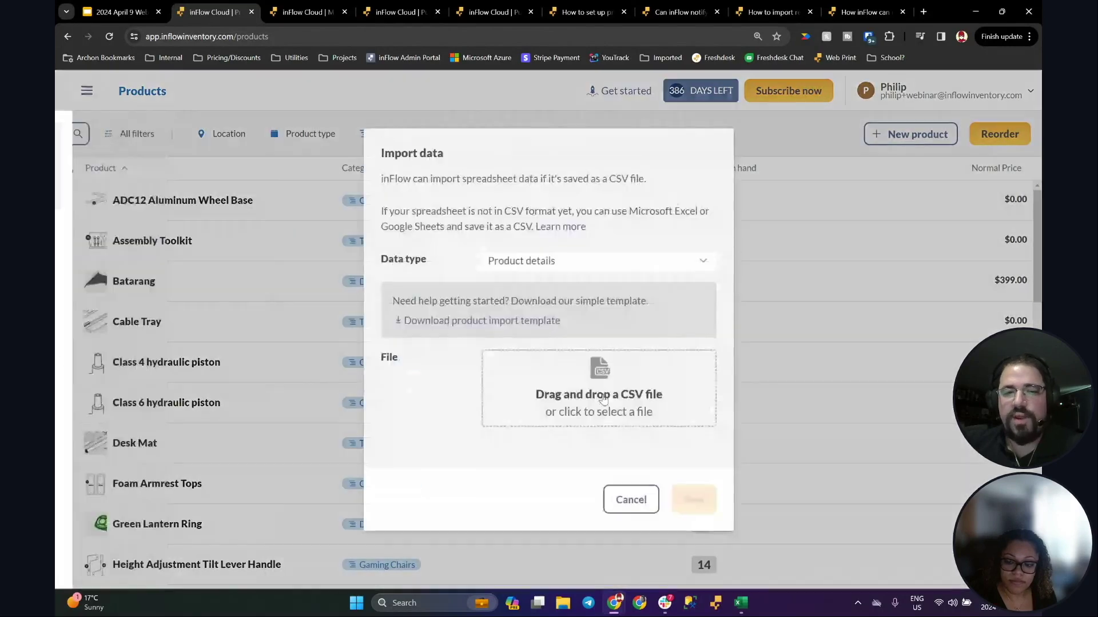
pyautogui.click(536, 258)
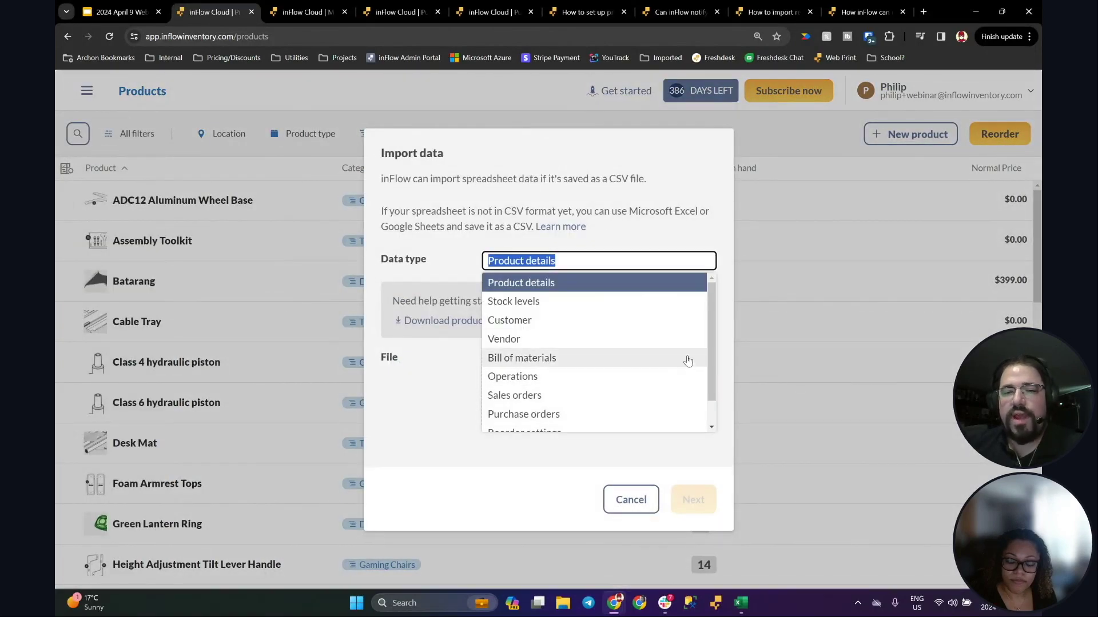
pyautogui.scroll(-1, 695, 381)
pyautogui.click(537, 404)
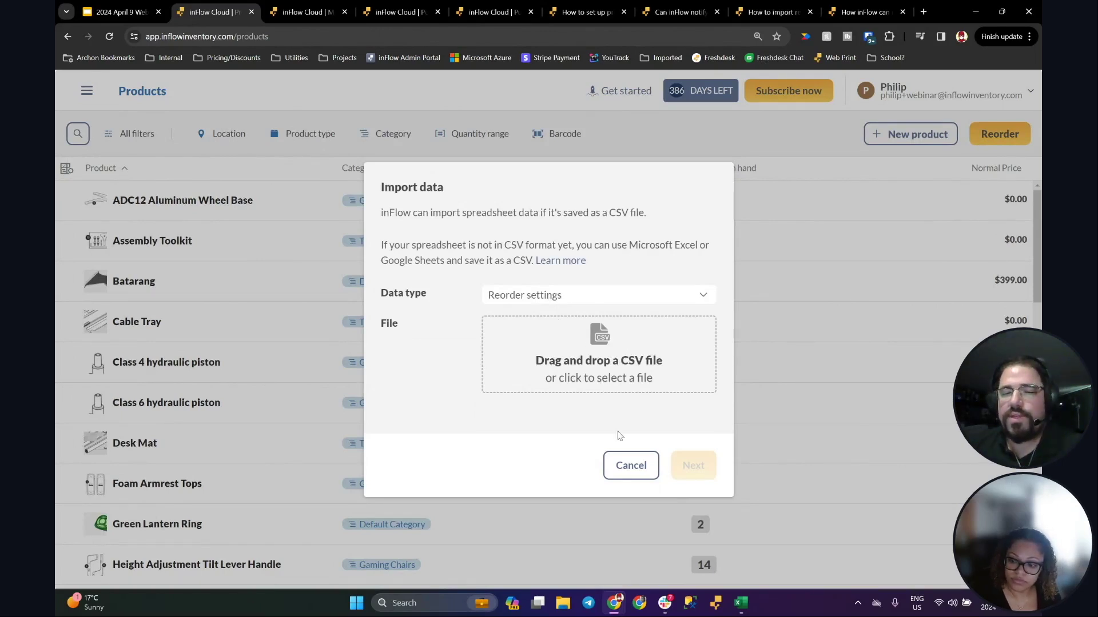
pyautogui.click(631, 464)
pyautogui.click(86, 90)
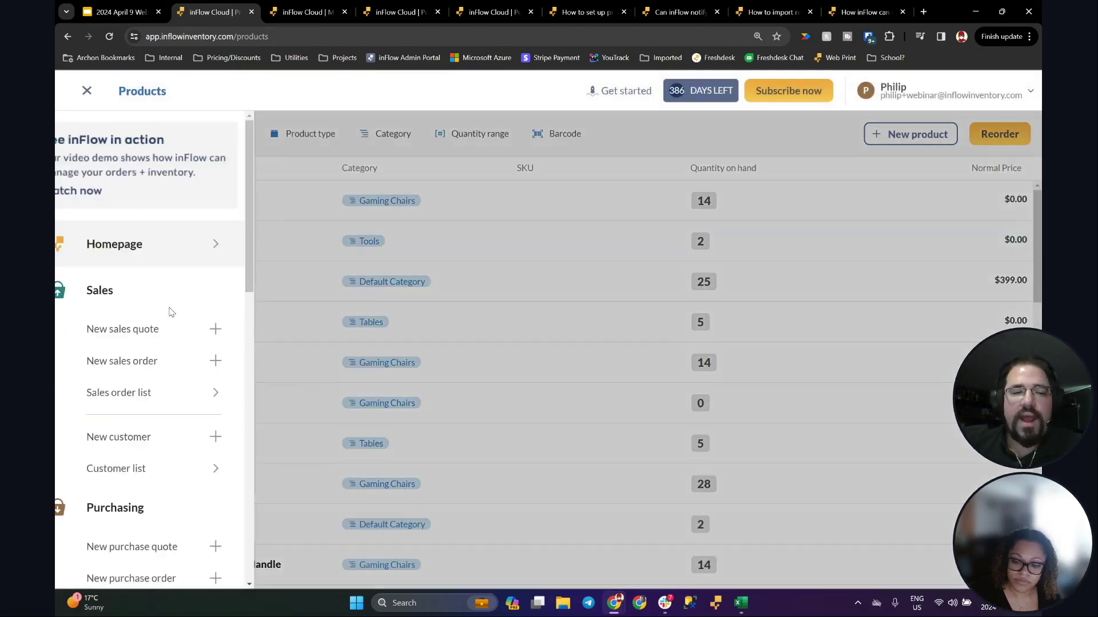
# Step: Export the Reorder settings as CSV and open inFlow_ReorderSettings (3).csv in Excel
pyautogui.scroll(-5, 163, 326)
pyautogui.scroll(-4, 160, 331)
pyautogui.click(137, 519)
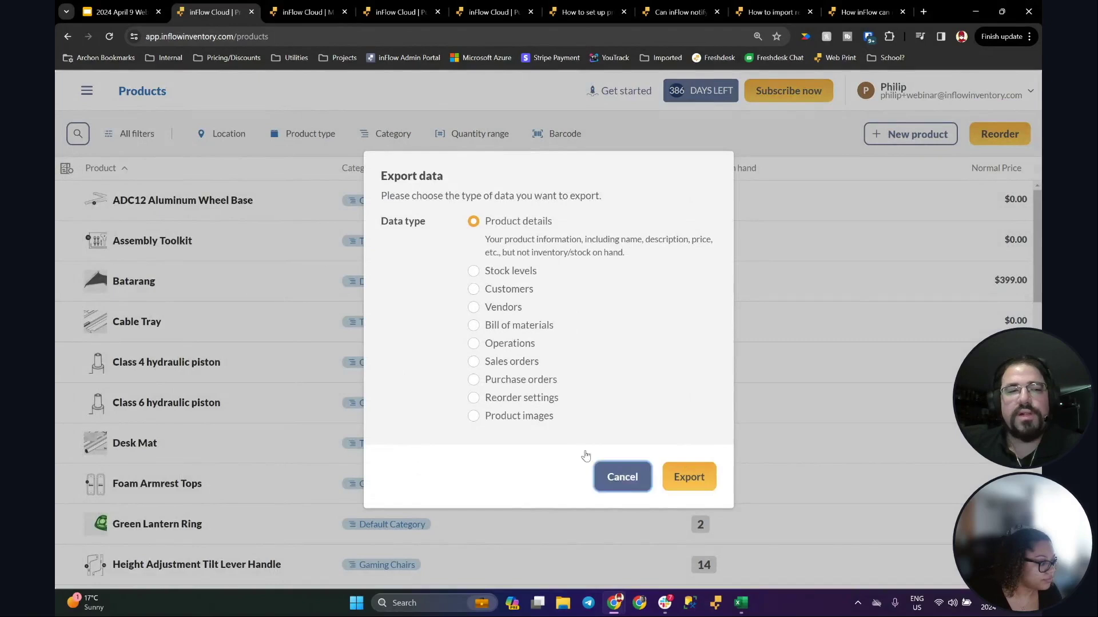
pyautogui.click(606, 476)
pyautogui.click(86, 90)
pyautogui.scroll(-10, 177, 352)
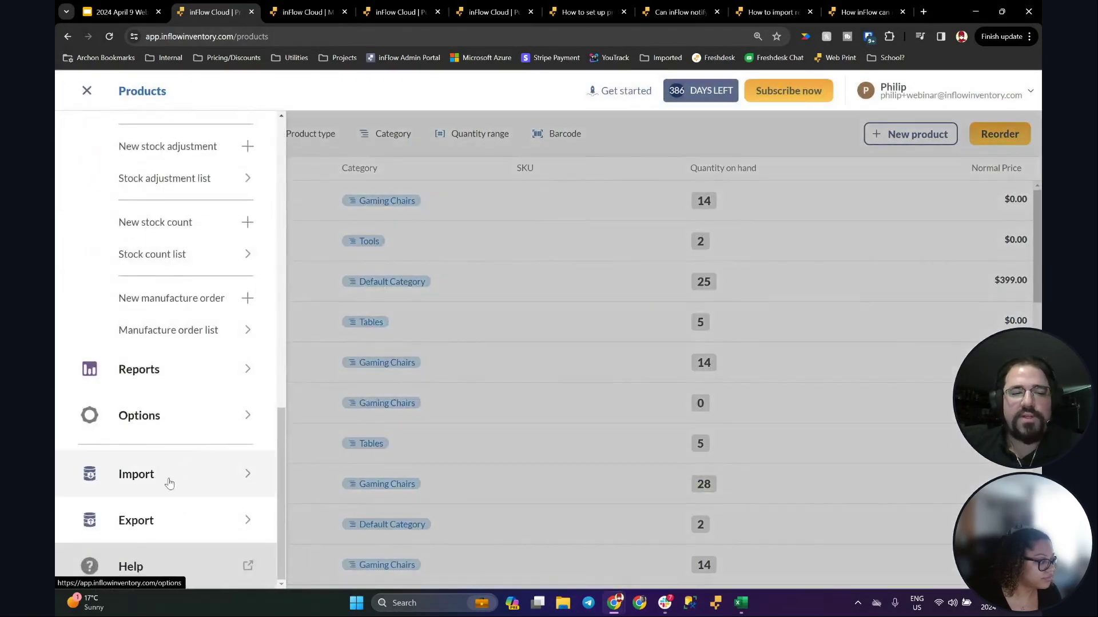
pyautogui.click(137, 520)
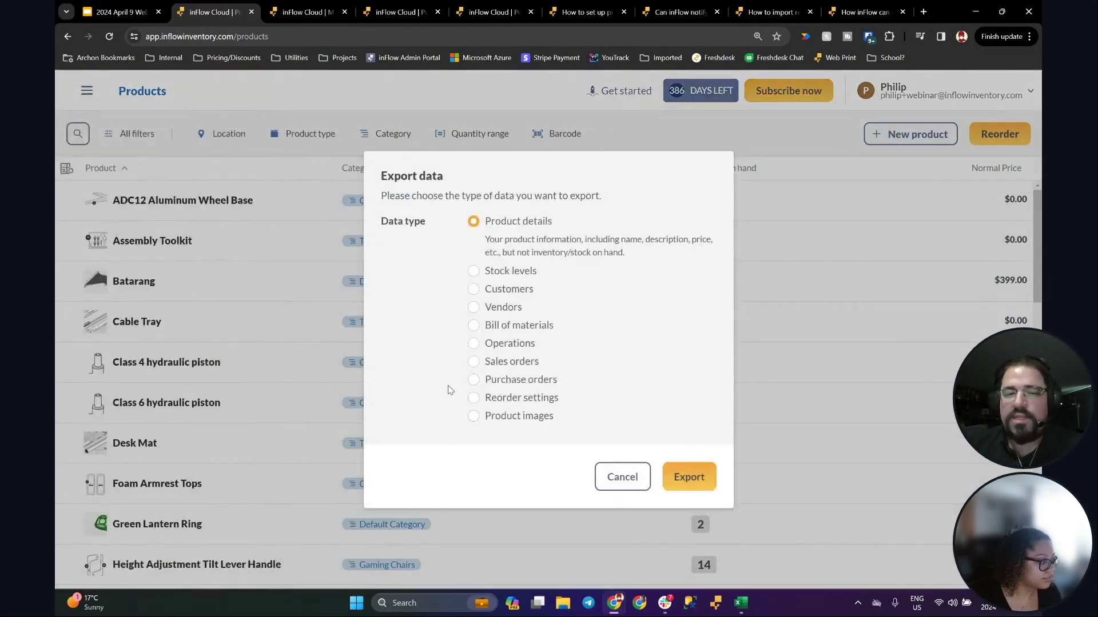
pyautogui.click(474, 398)
pyautogui.click(681, 466)
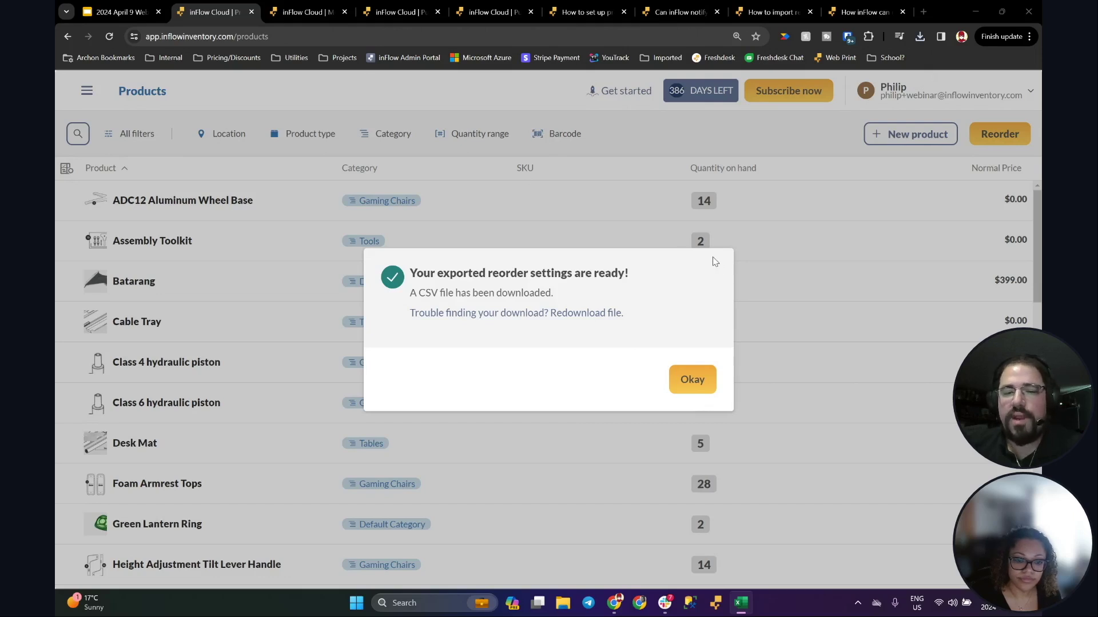
pyautogui.click(742, 603)
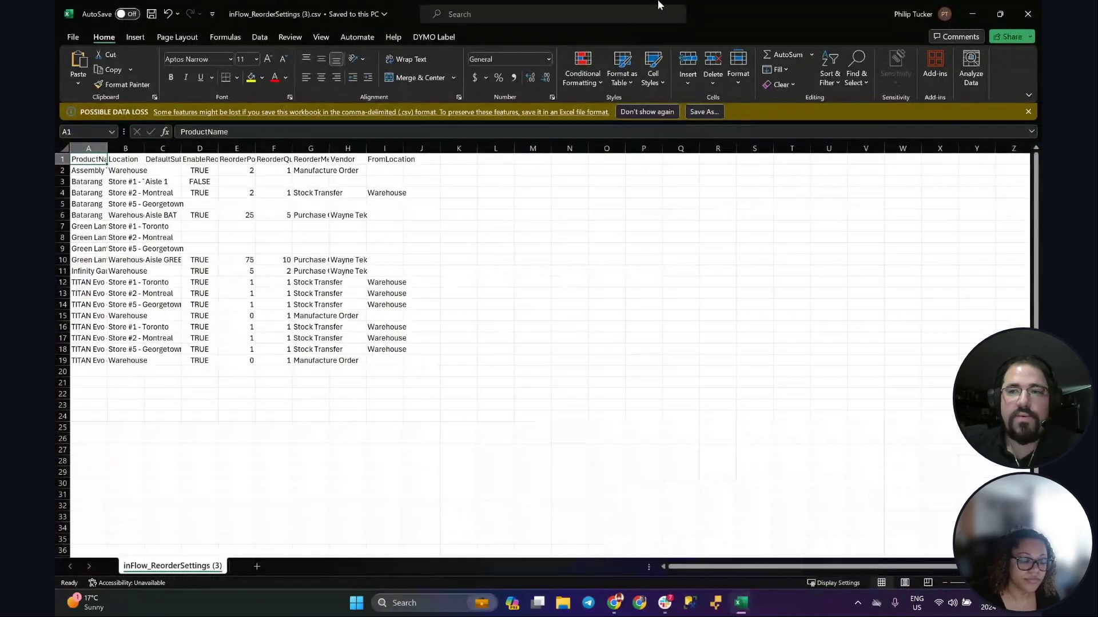
# Step: Autofit columns A through G to their contents, from product names to ReorderMethod
pyautogui.scroll(4, 527, 276)
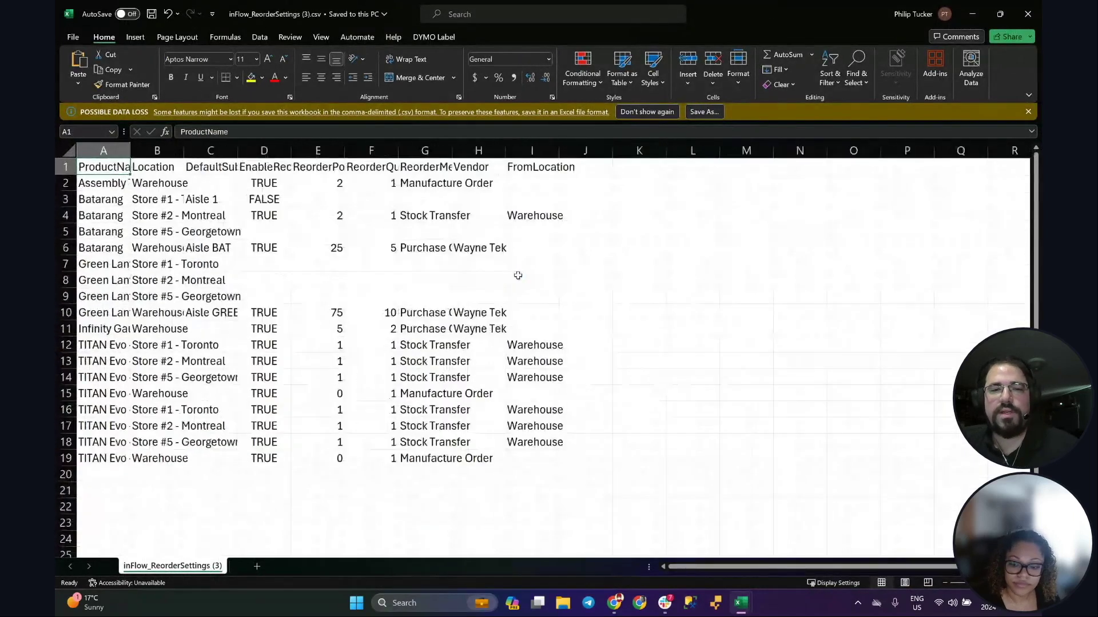
pyautogui.doubleClick(139, 150)
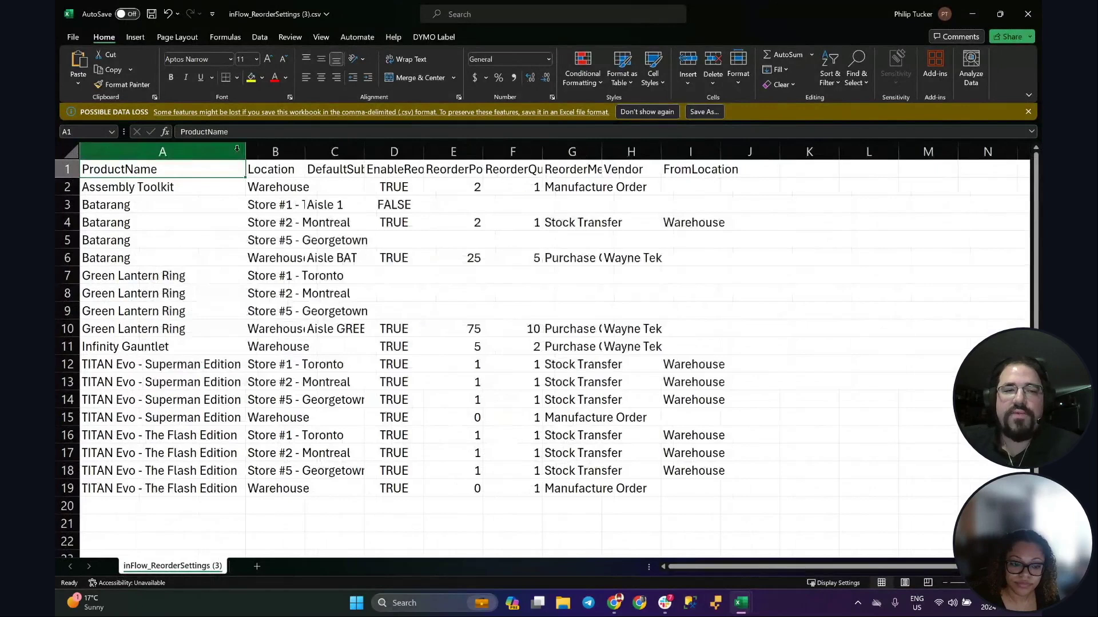
pyautogui.doubleClick(305, 146)
pyautogui.doubleClick(432, 150)
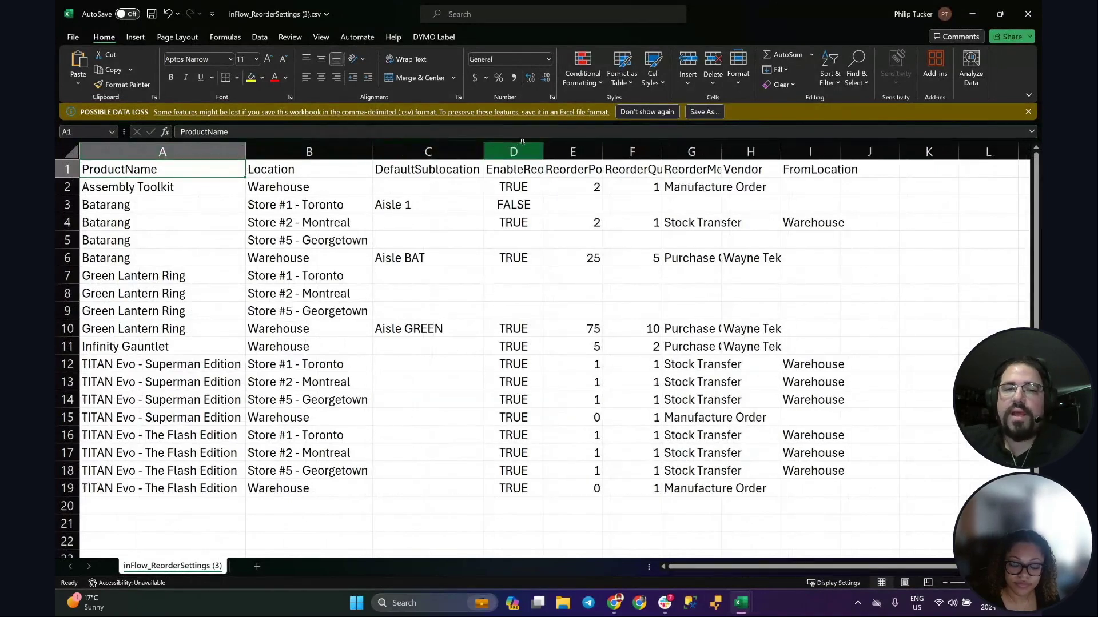
pyautogui.click(546, 151)
pyautogui.click(539, 145)
pyautogui.doubleClick(540, 150)
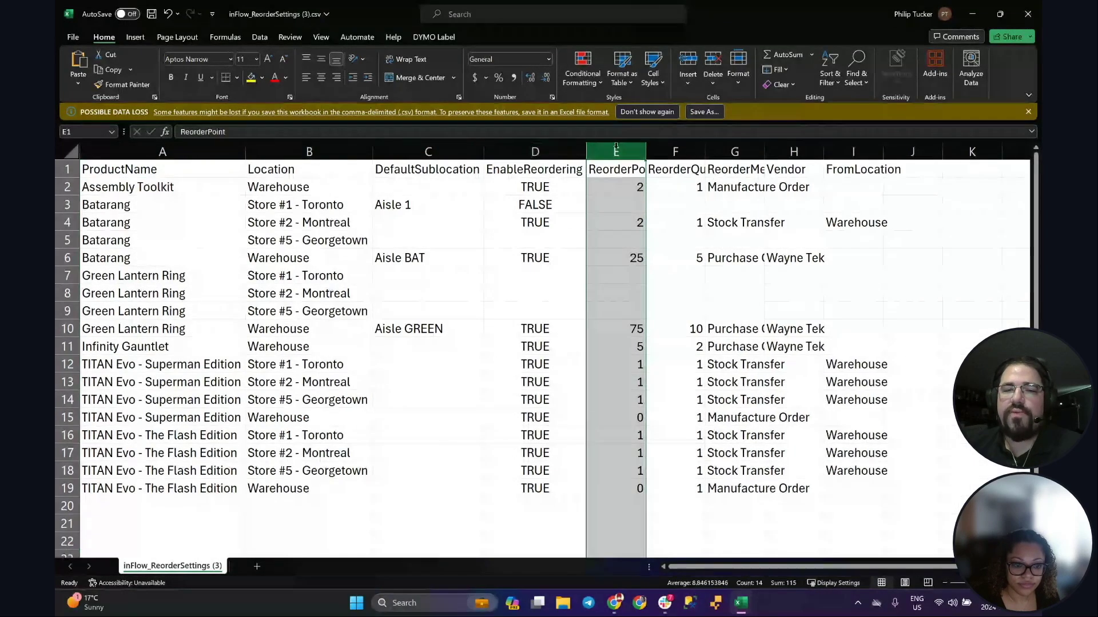
pyautogui.doubleClick(645, 150)
pyautogui.doubleClick(722, 152)
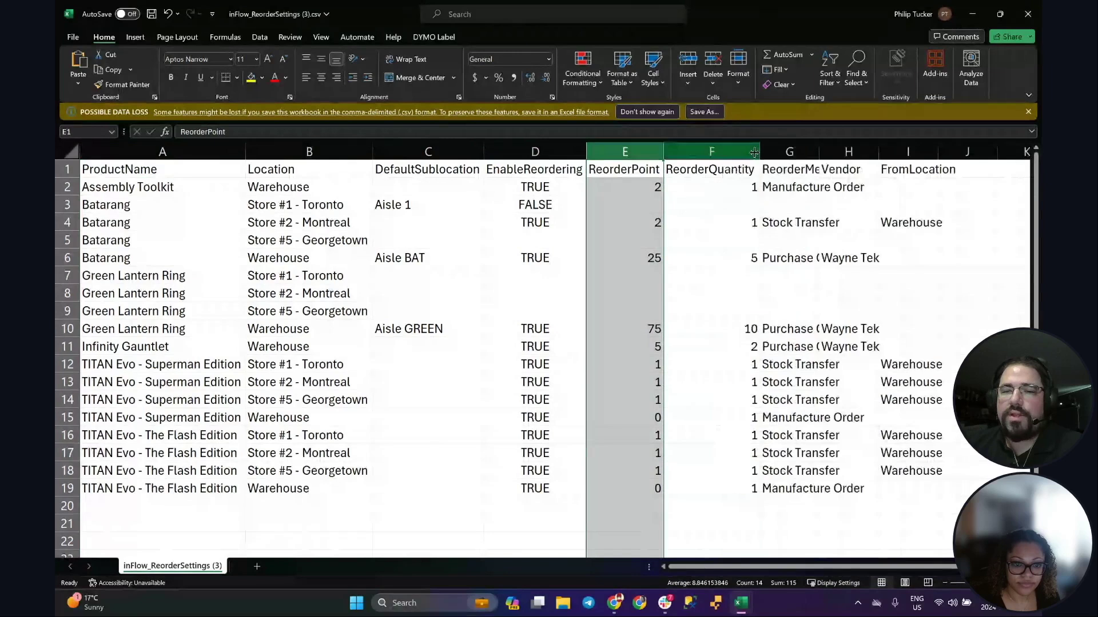
pyautogui.doubleClick(818, 151)
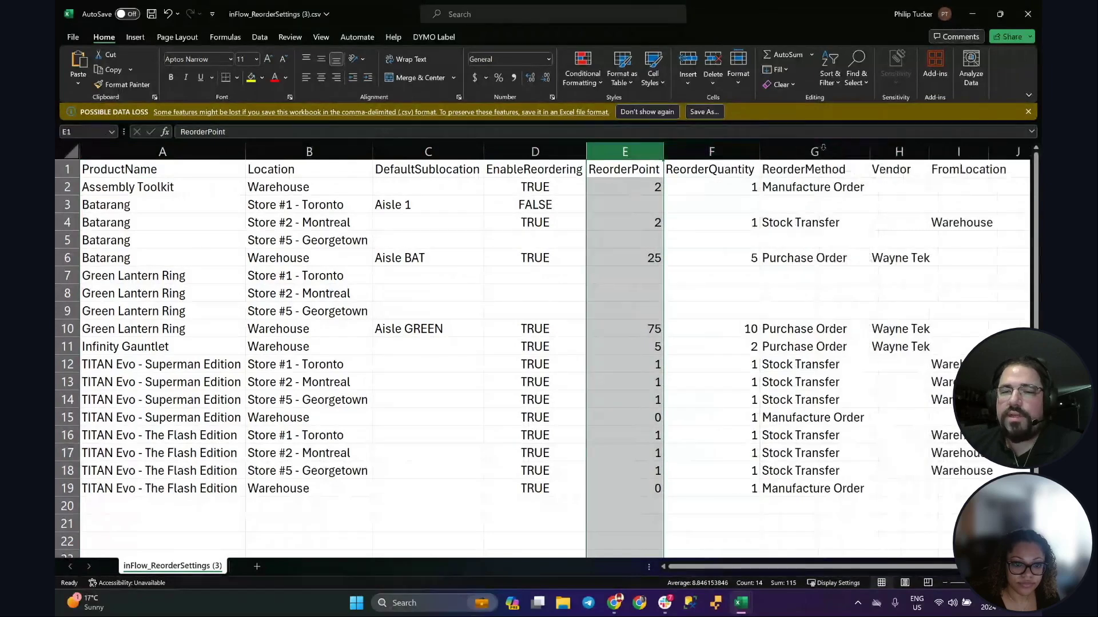
# Step: Select the four Batarang rows and review each location, from Store #1 - Toronto to Warehouse
pyautogui.click(175, 217)
pyautogui.moveTo(151, 205); pyautogui.dragTo(277, 252)
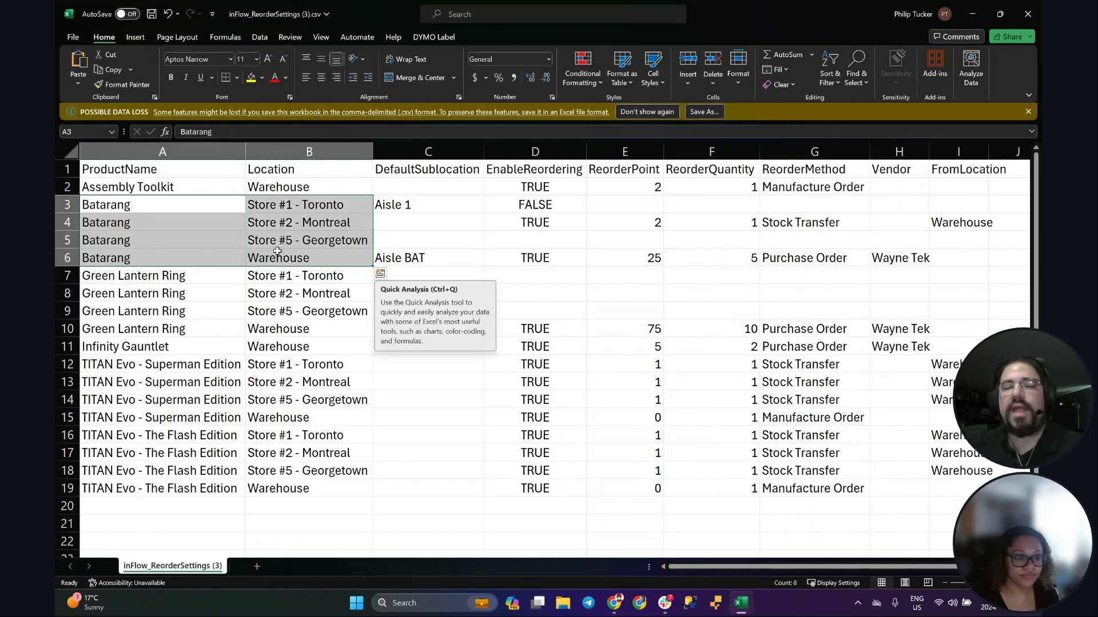
pyautogui.click(281, 208)
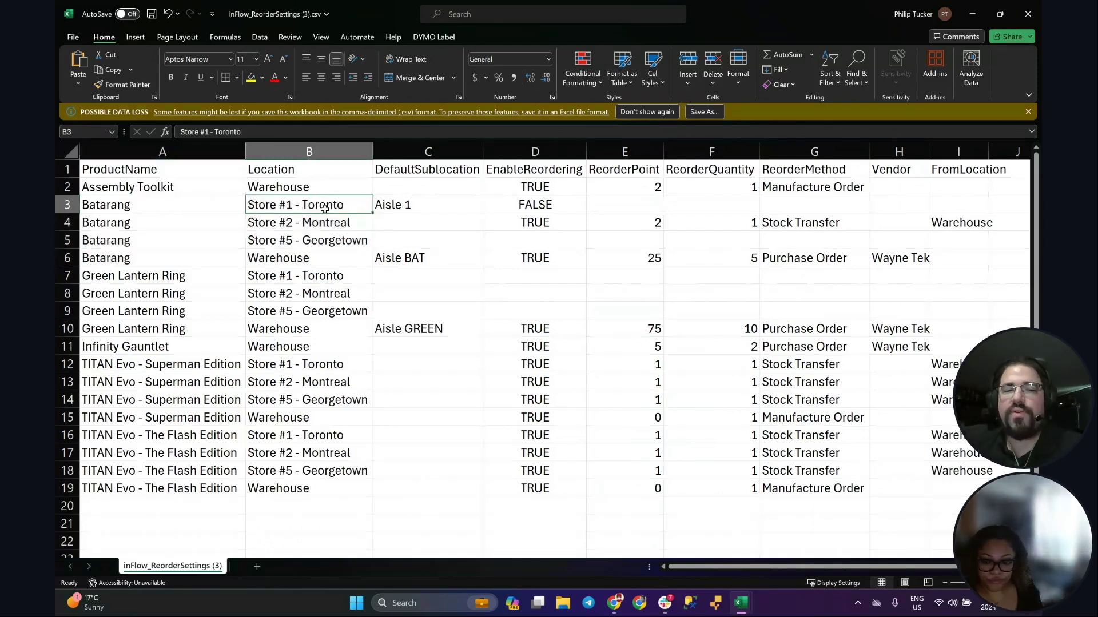
pyautogui.click(307, 240)
pyautogui.click(294, 259)
pyautogui.click(294, 241)
pyautogui.click(300, 210)
pyautogui.click(301, 223)
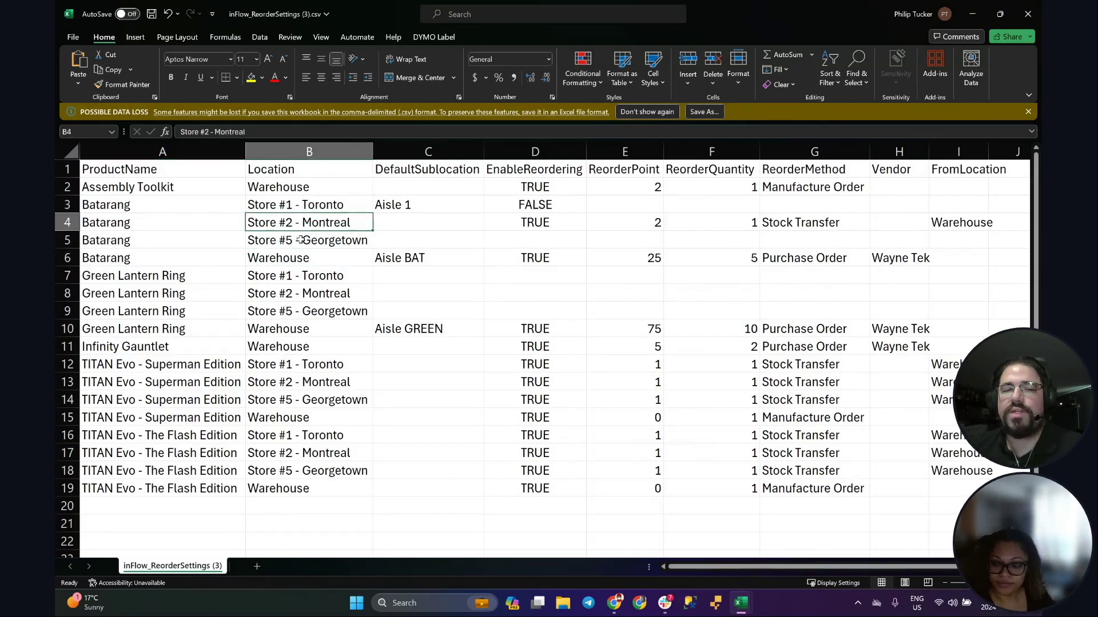
pyautogui.click(301, 240)
pyautogui.click(281, 258)
# Step: Select the Green Lantern Ring and TITAN Evo product and location rows
pyautogui.click(108, 212)
pyautogui.moveTo(121, 275); pyautogui.dragTo(309, 329)
pyautogui.moveTo(114, 368); pyautogui.dragTo(309, 471)
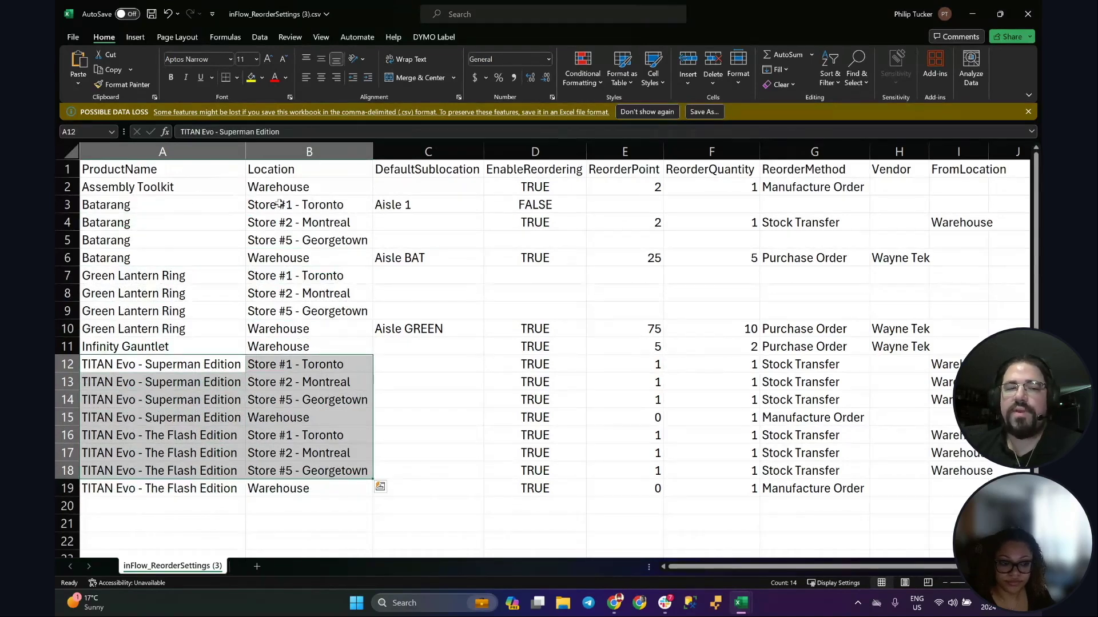
# Step: Review Batarang's store rows, noting Toronto's FALSE reordering flag and empty reorder point, then minimize
pyautogui.moveTo(277, 206); pyautogui.dragTo(285, 241)
pyautogui.moveTo(389, 204); pyautogui.dragTo(458, 235)
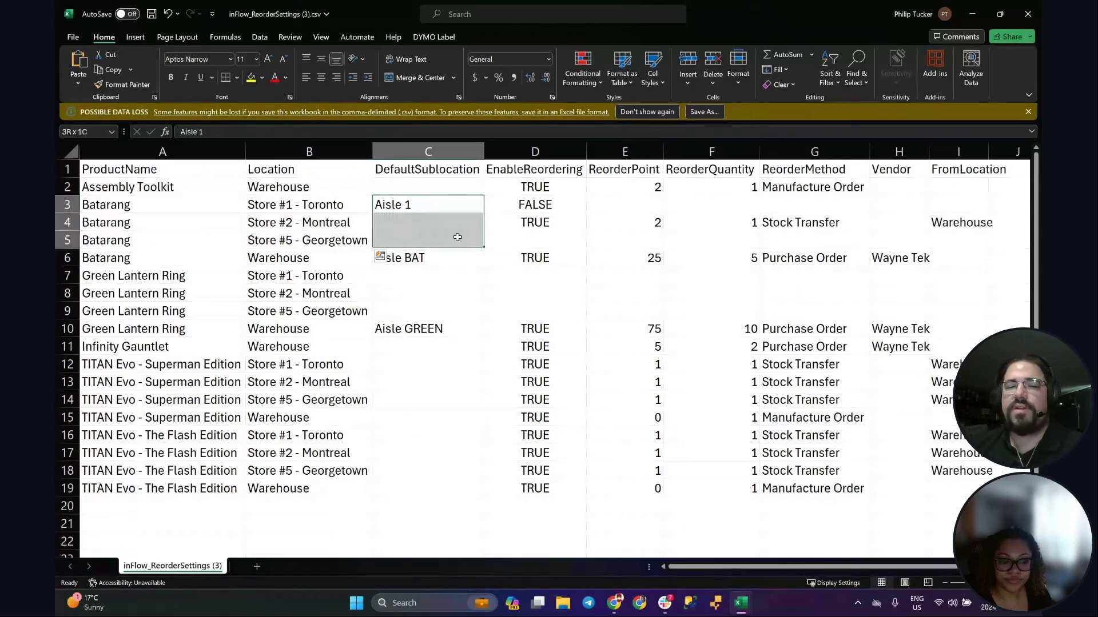
pyautogui.click(542, 203)
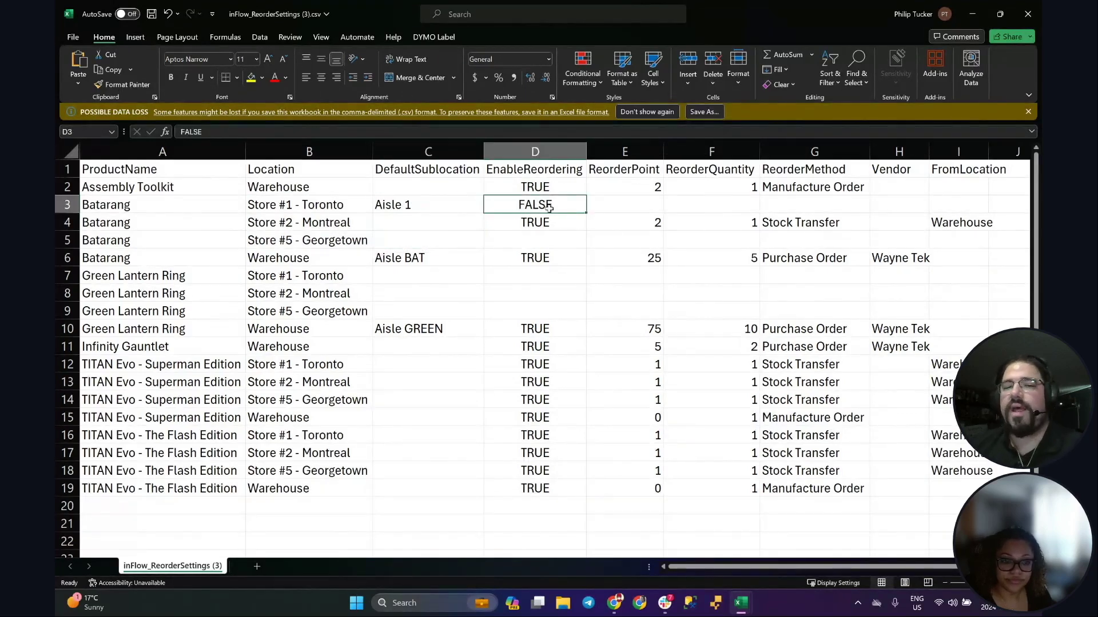
pyautogui.click(617, 210)
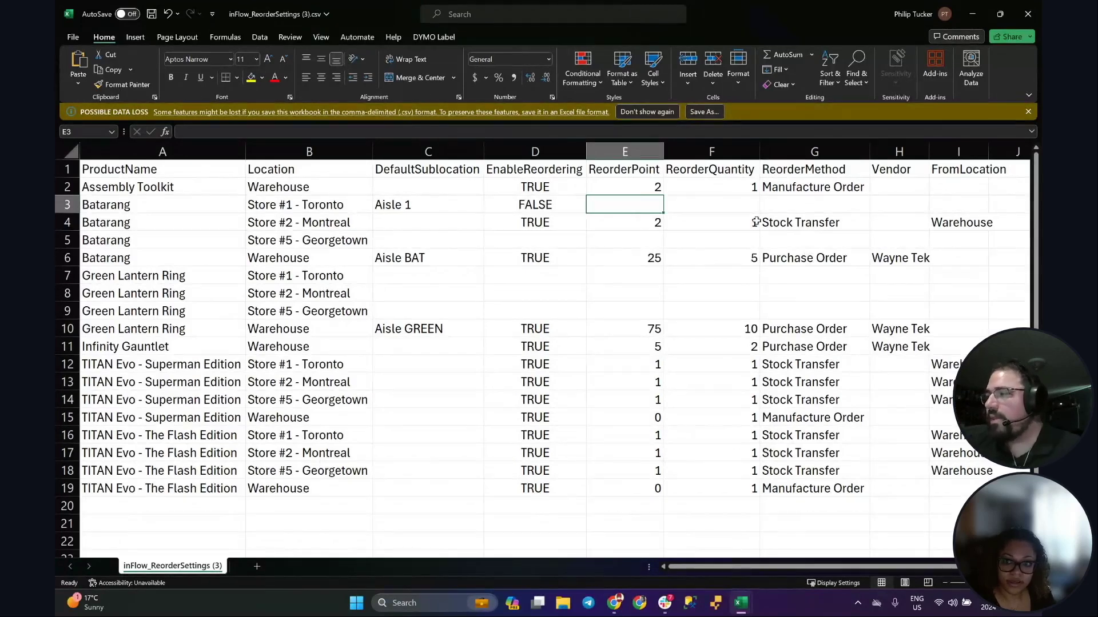
pyautogui.click(970, 21)
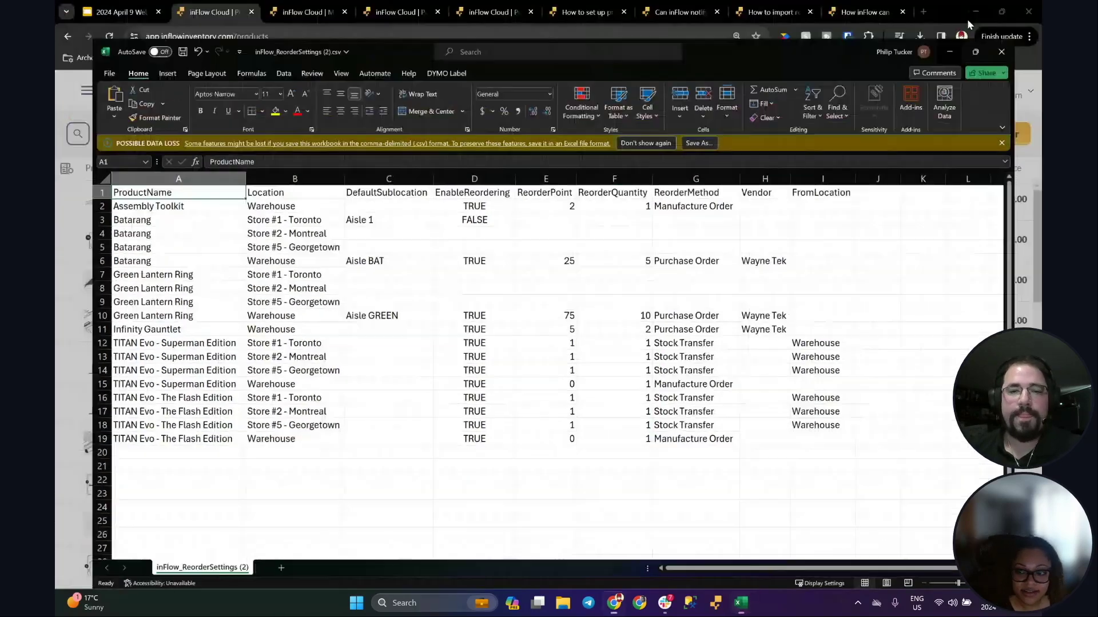
# Step: Back in inFlow, dismiss the export message and open the Recommended Reorder Point report
pyautogui.click(971, 22)
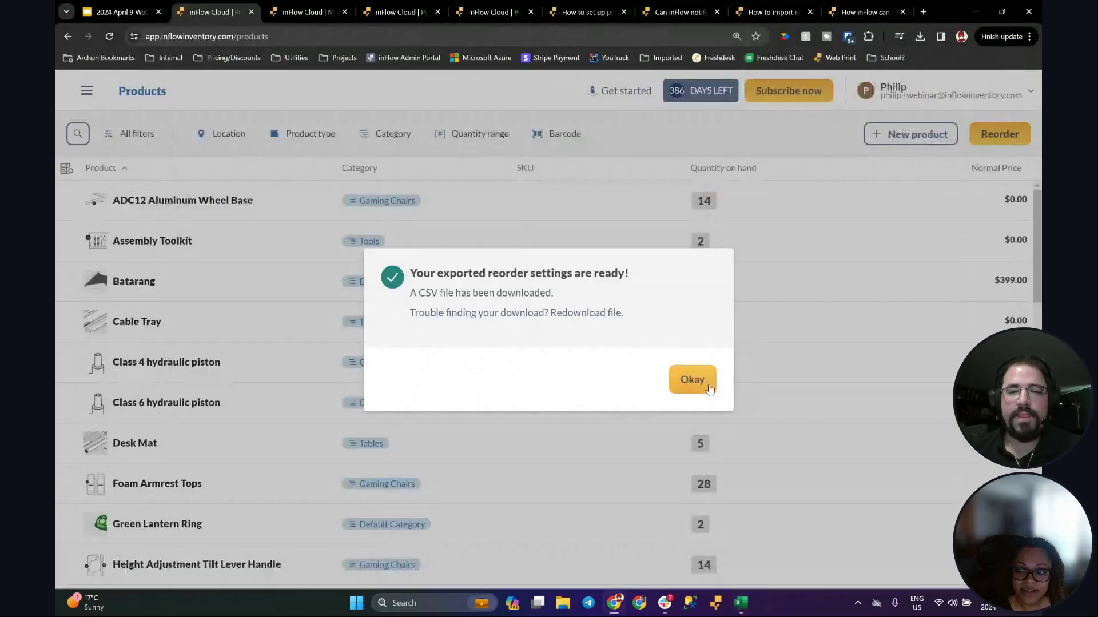
pyautogui.click(692, 378)
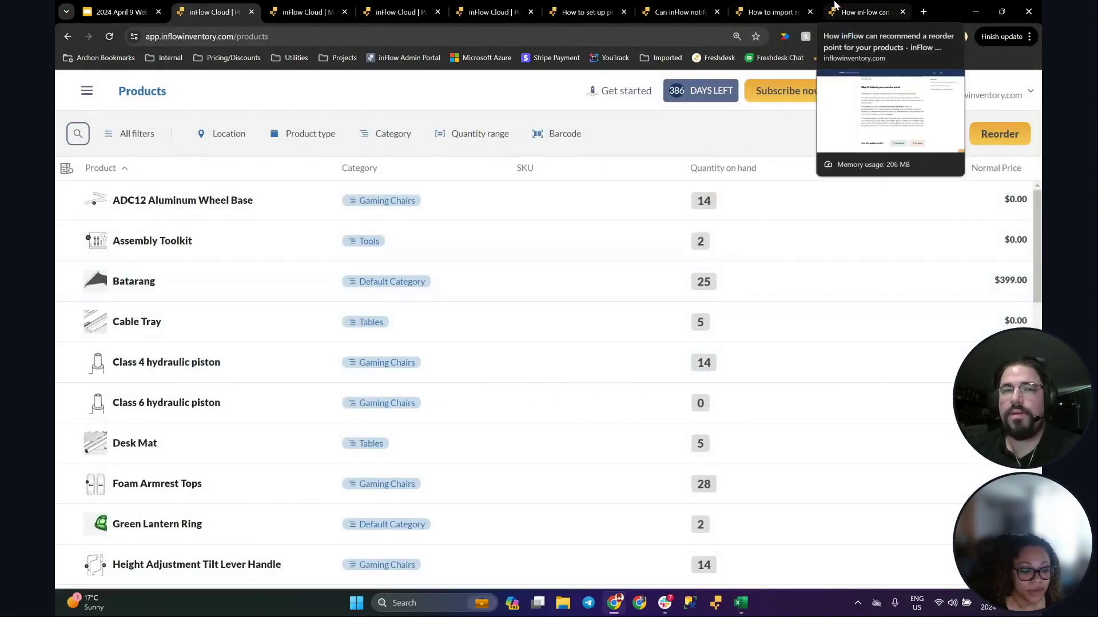
pyautogui.click(86, 91)
pyautogui.scroll(-10, 127, 379)
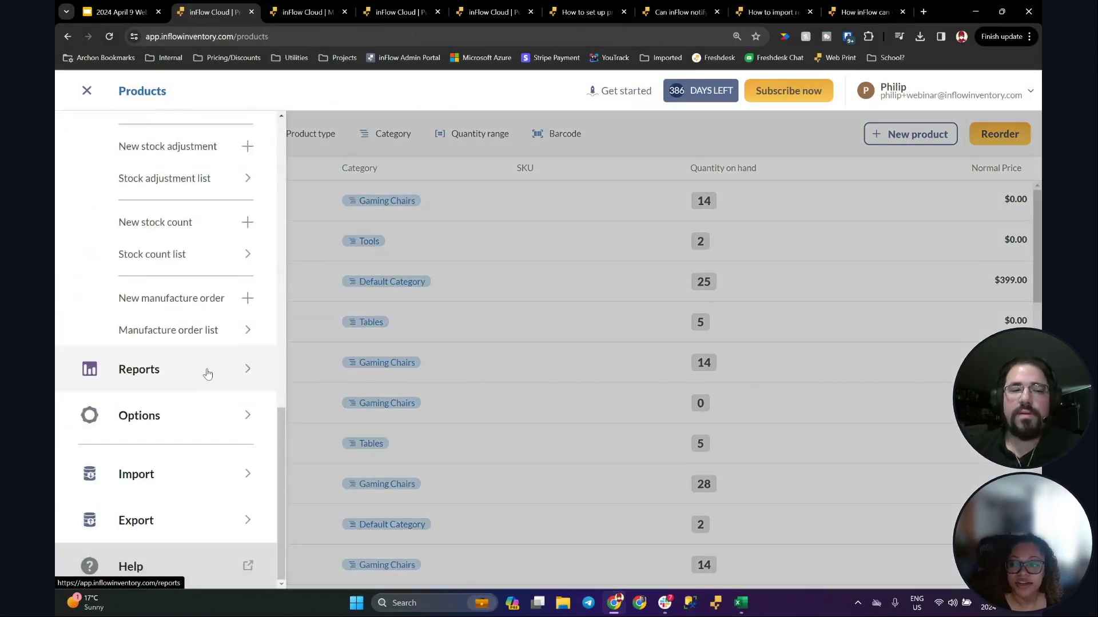
pyautogui.click(207, 371)
pyautogui.click(591, 443)
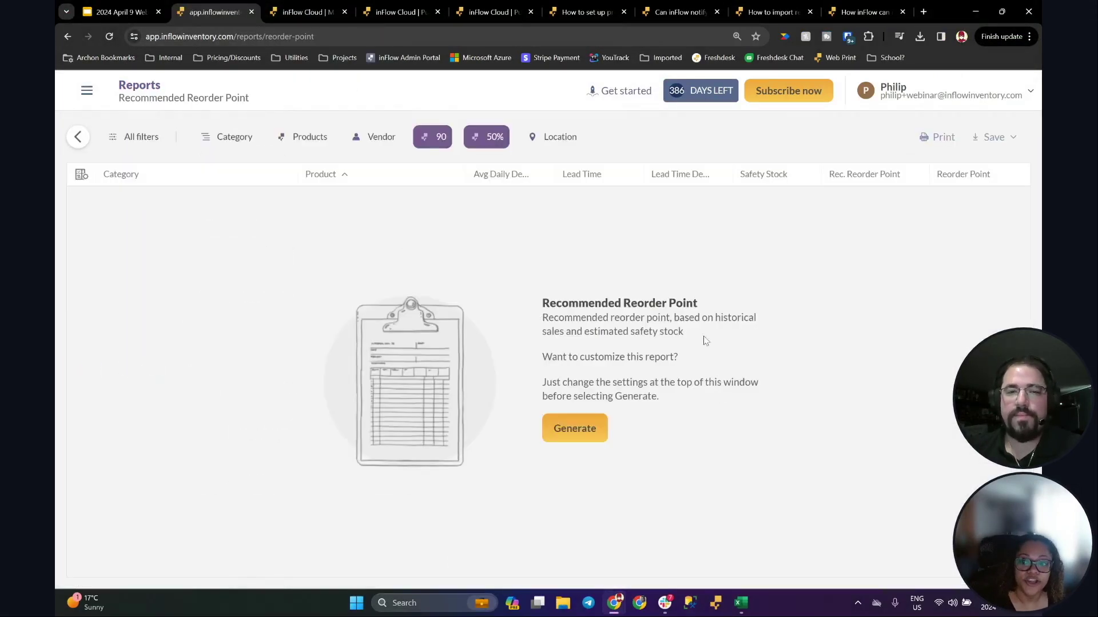
# Step: Change the report's 90 setting to 30 and apply it
pyautogui.click(435, 142)
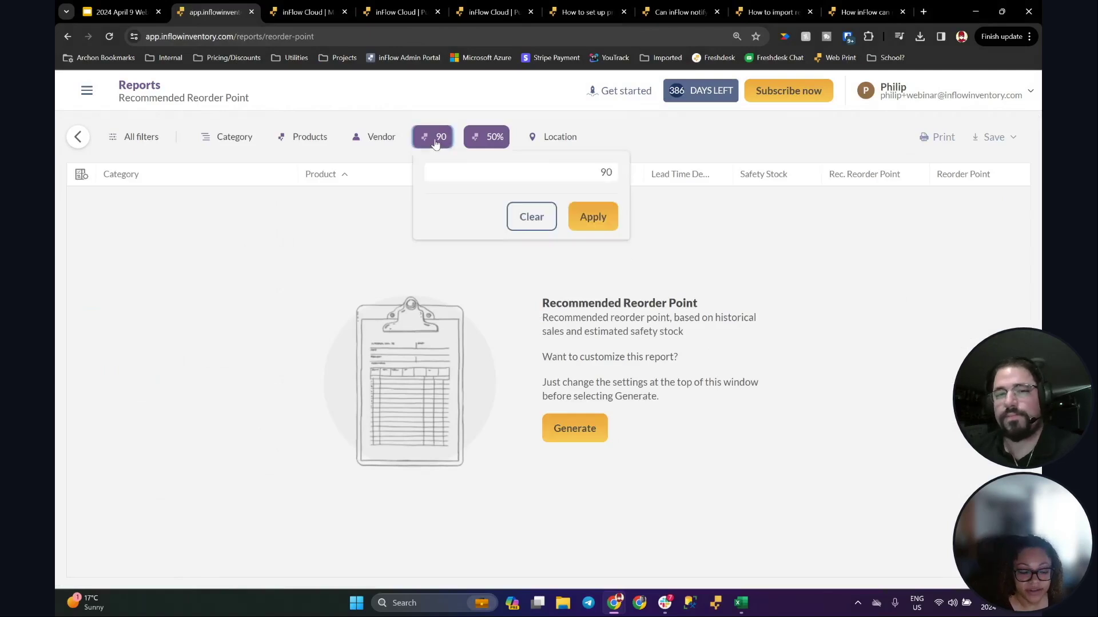
pyautogui.click(473, 171)
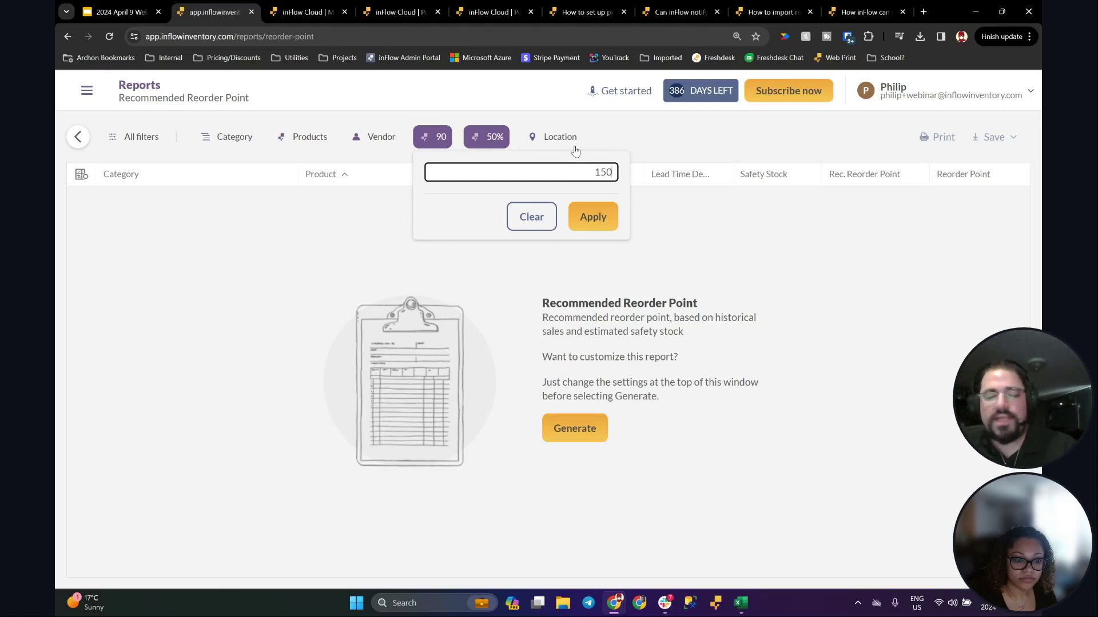
pyautogui.hotkey('ctrl', 'a')
pyautogui.press('BackSpace')
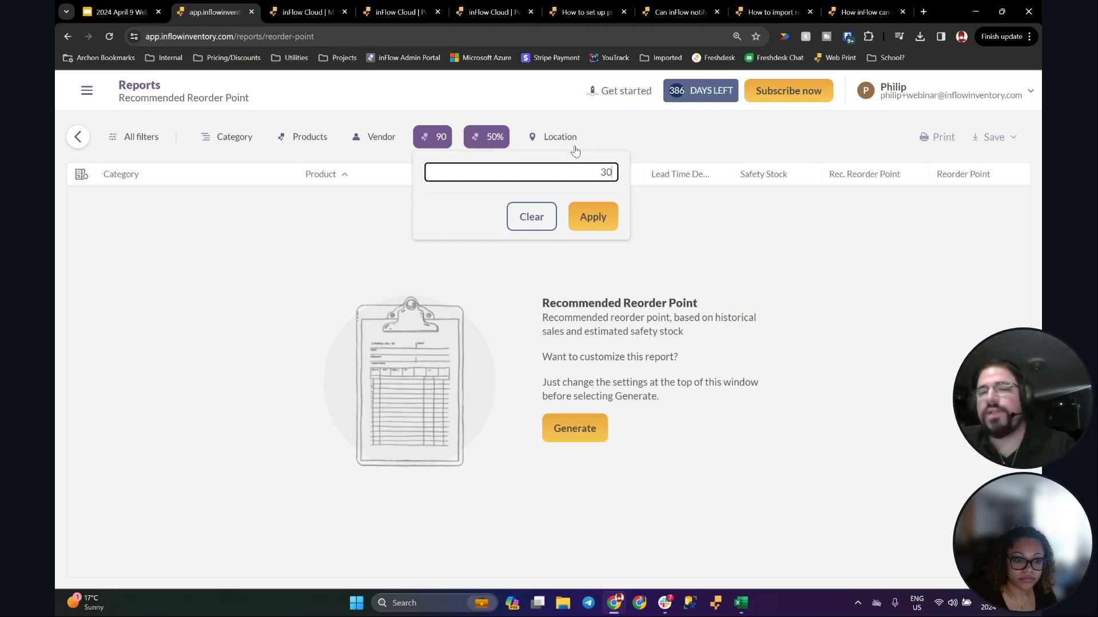
pyautogui.click(589, 217)
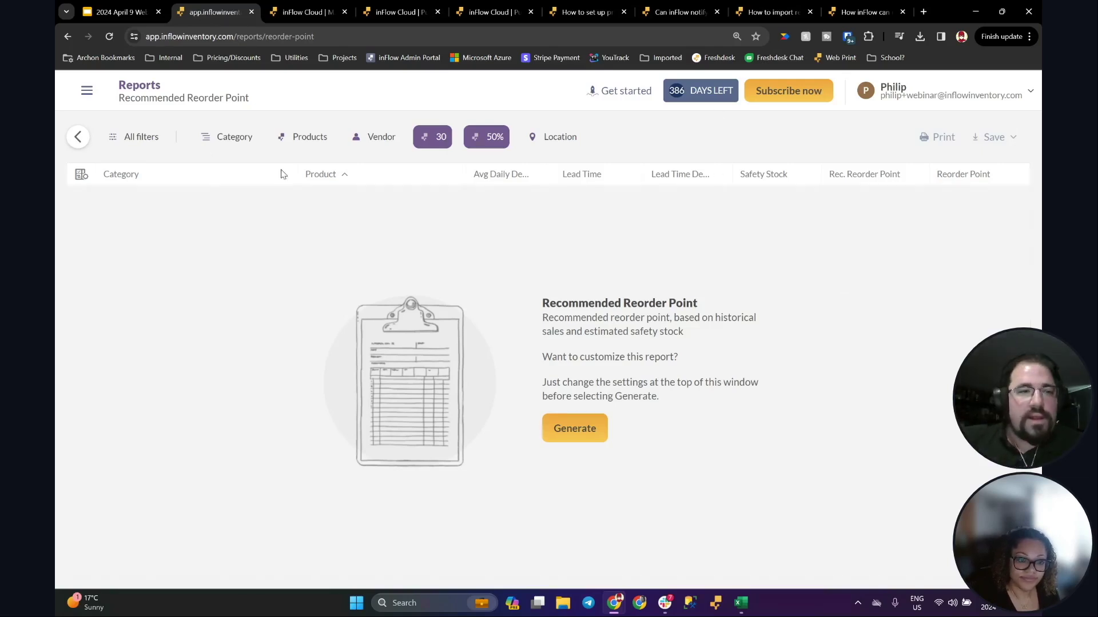
# Step: Open the main navigation panel and scroll down its list
pyautogui.click(86, 91)
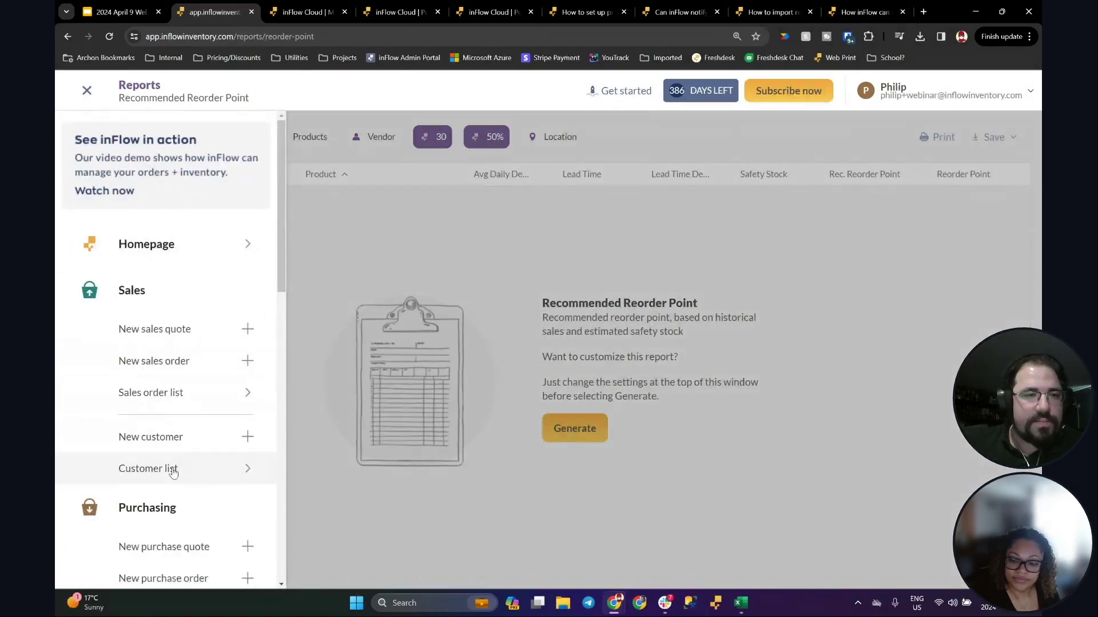
pyautogui.scroll(-3, 166, 452)
pyautogui.scroll(-5, 166, 439)
# Step: Show the low-stock email slide in the webinar deck, select its image, then return to inFlow
pyautogui.hotkey('ctrl', '1')
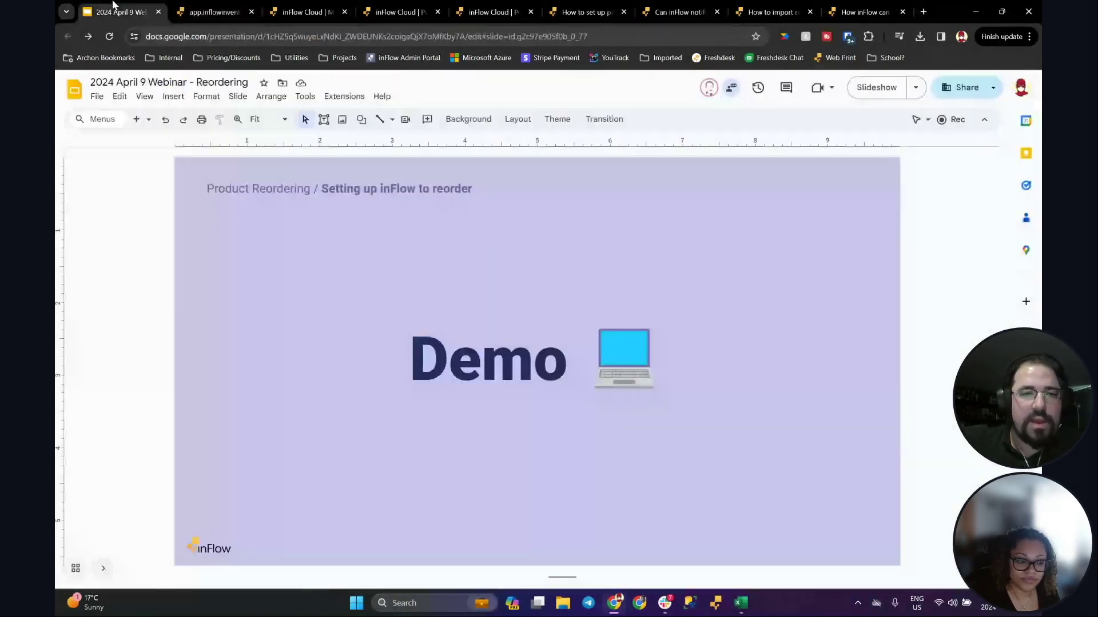
pyautogui.scroll(-5, 147, 362)
pyautogui.scroll(3, 149, 362)
pyautogui.scroll(-1, 149, 363)
pyautogui.scroll(1, 148, 362)
pyautogui.scroll(-1, 148, 362)
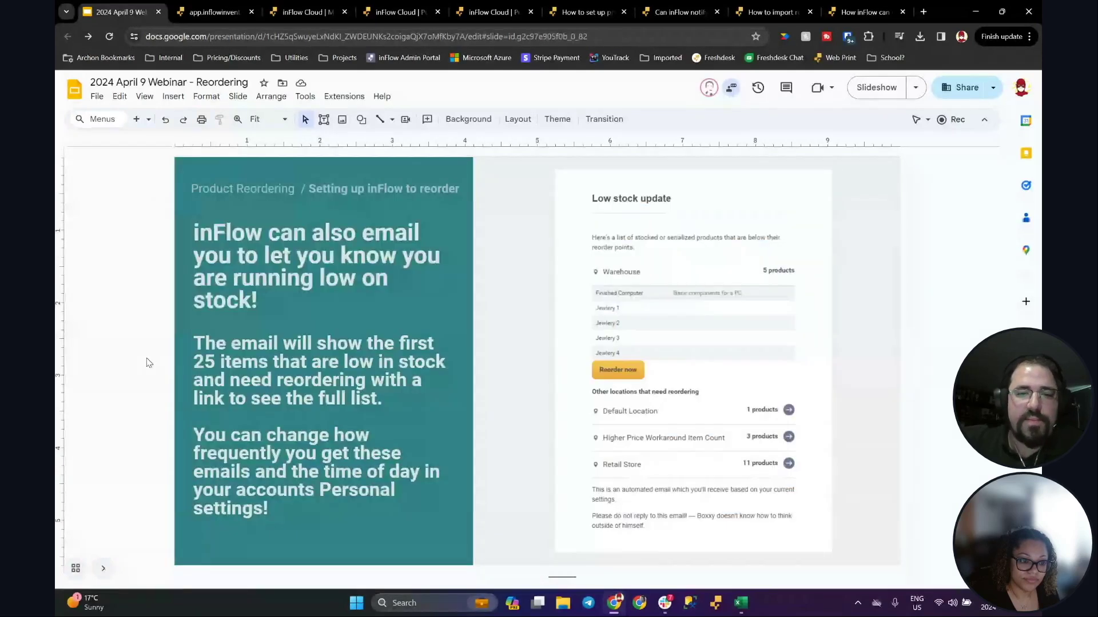
pyautogui.click(733, 331)
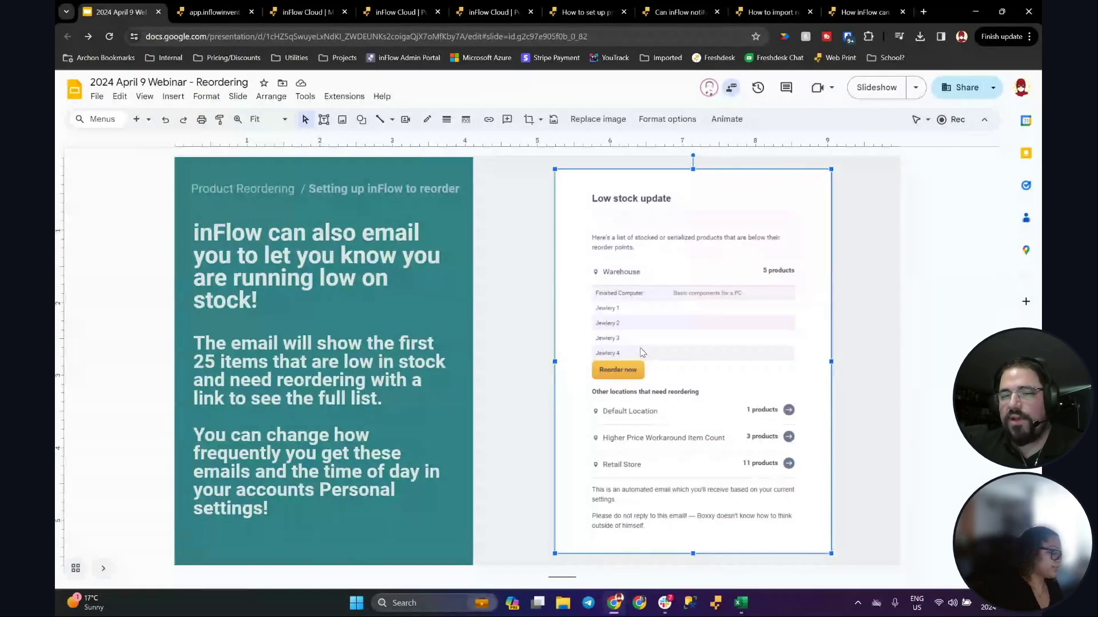
pyautogui.hotkey('ctrl', 'Tab')
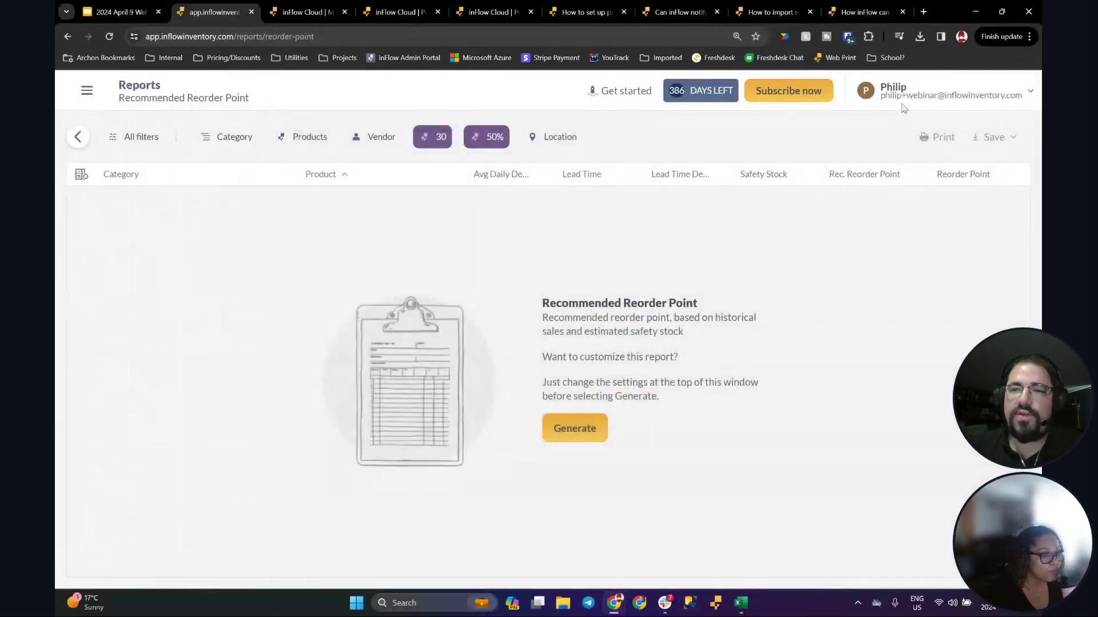
# Step: Go to Options and view the account settings, then the personal settings page
pyautogui.click(903, 94)
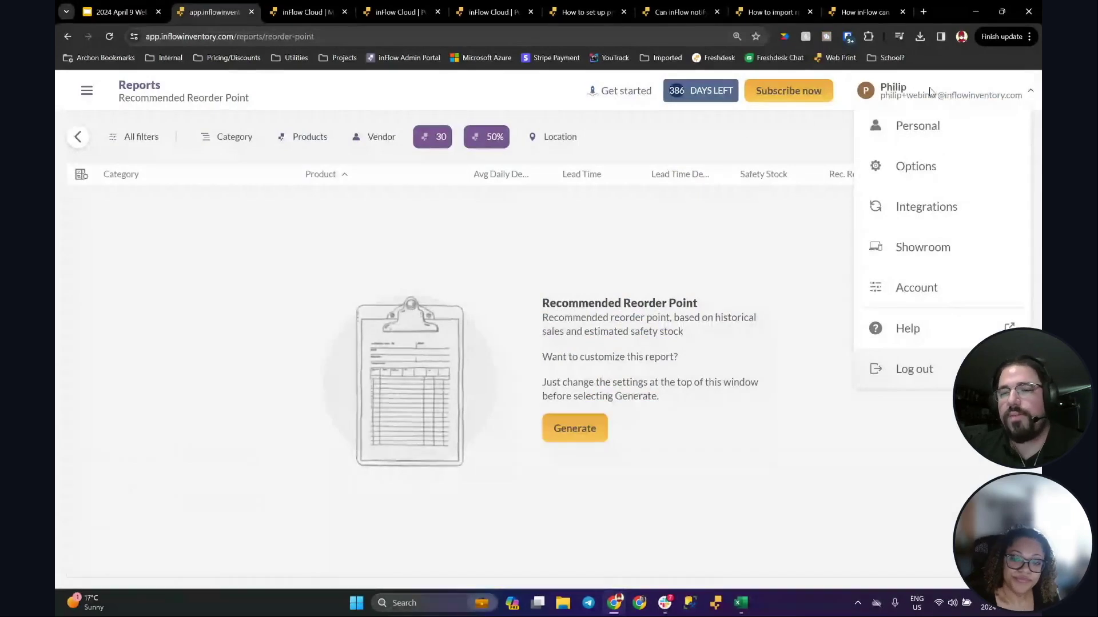
pyautogui.click(87, 91)
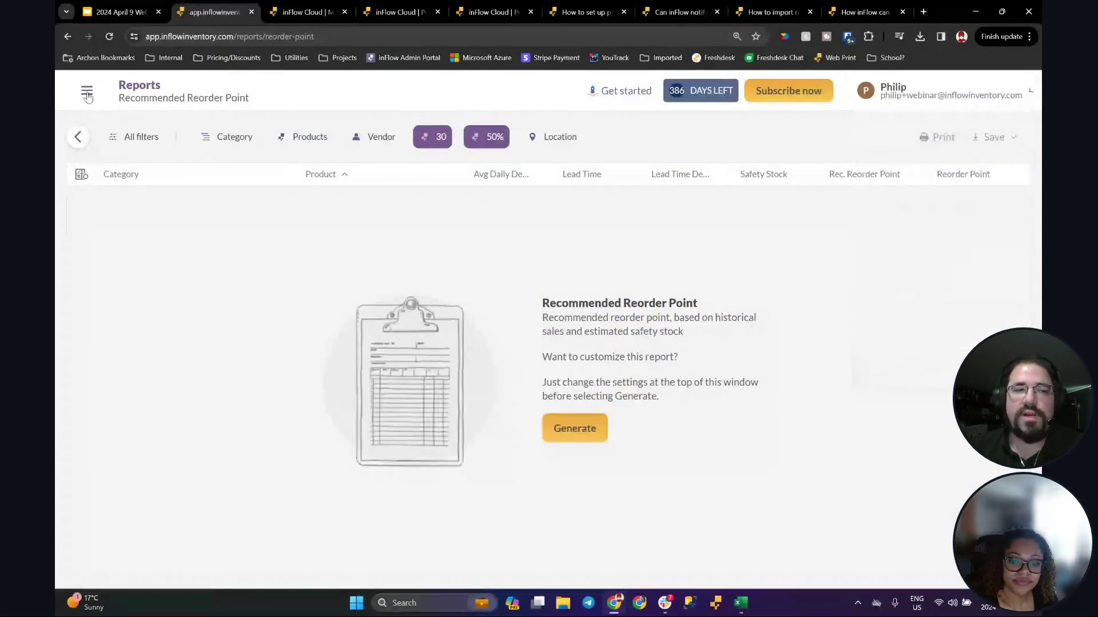
pyautogui.scroll(-10, 166, 320)
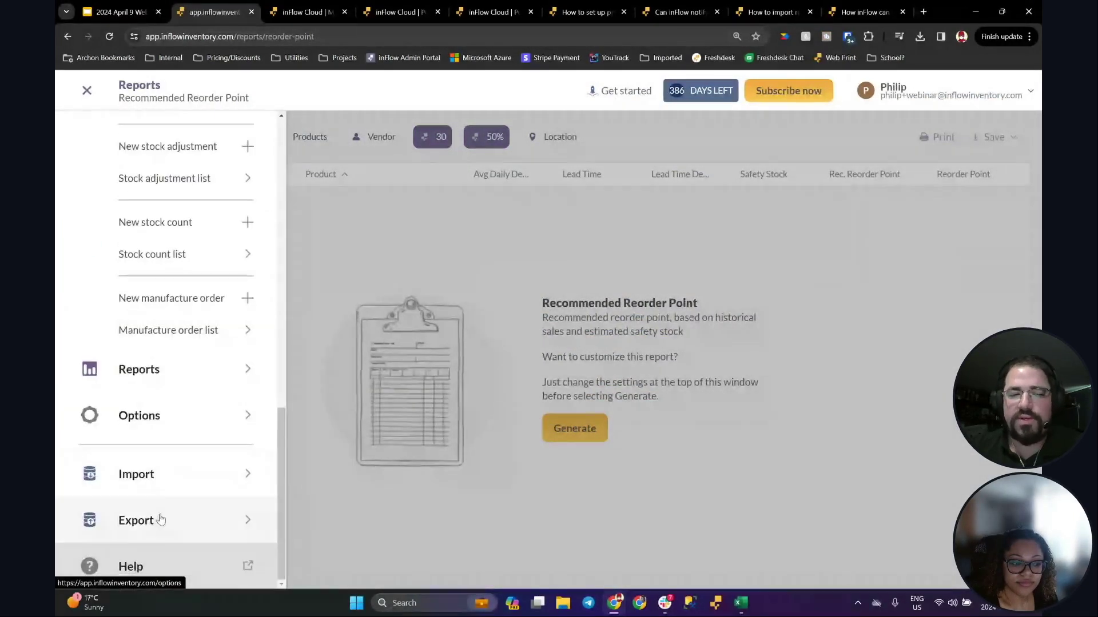
pyautogui.click(170, 423)
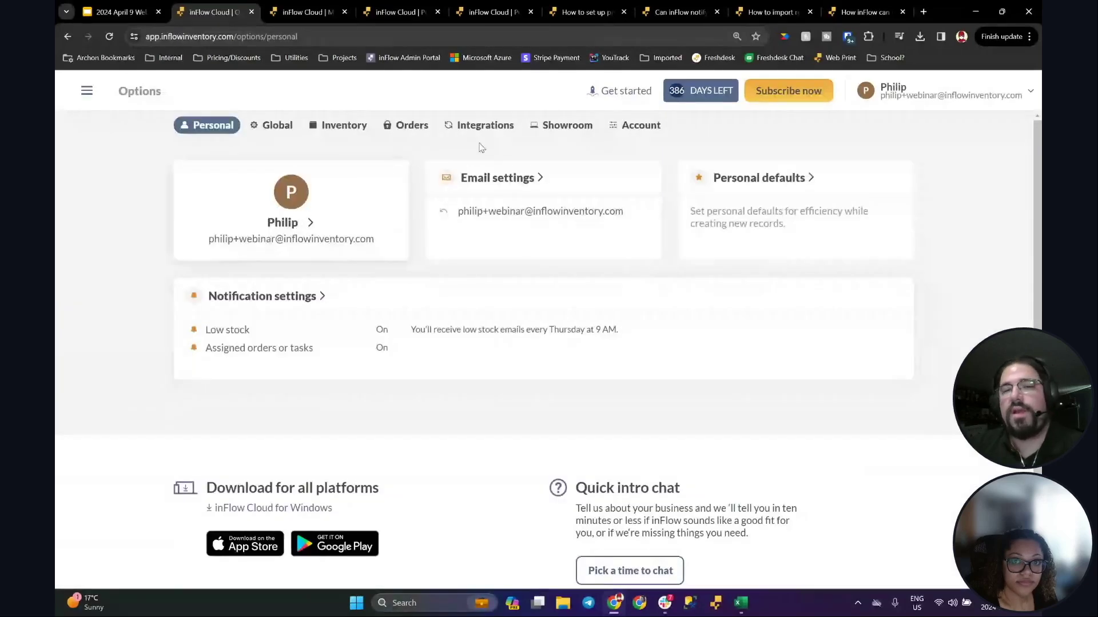
pyautogui.click(645, 127)
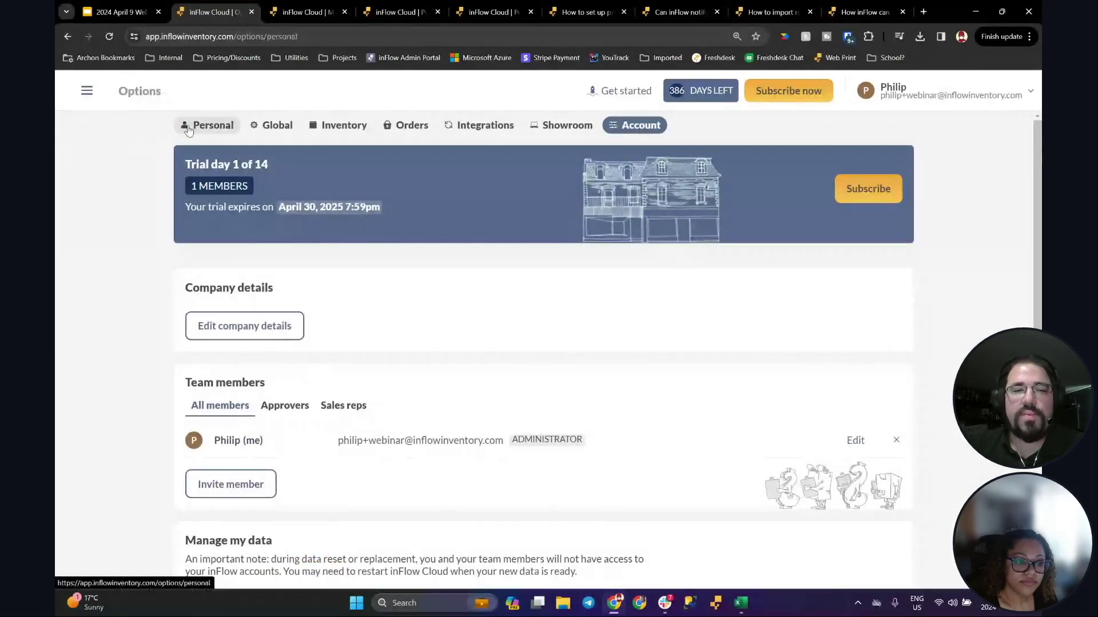
pyautogui.click(191, 127)
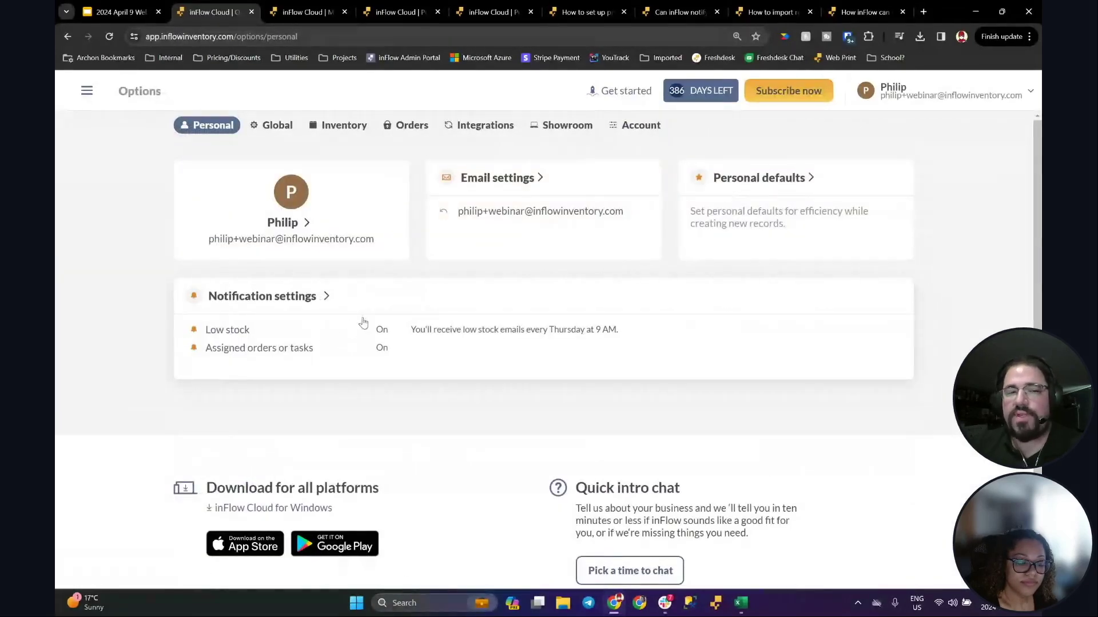
# Step: In notification settings, toggle low-stock emails off and back on, and review sending times
pyautogui.click(321, 324)
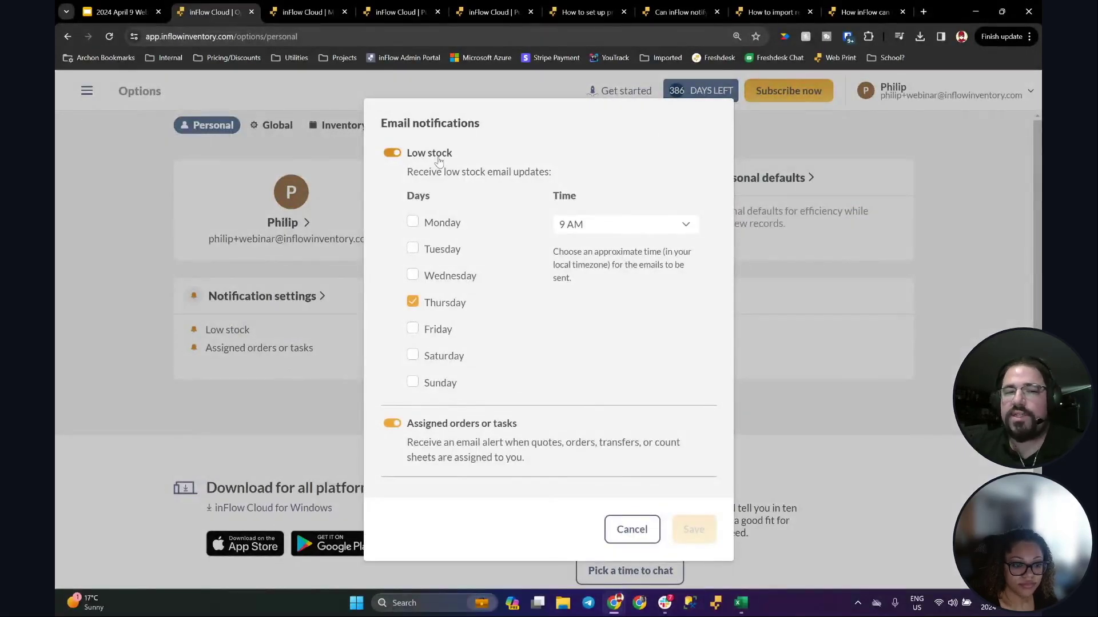
pyautogui.click(400, 154)
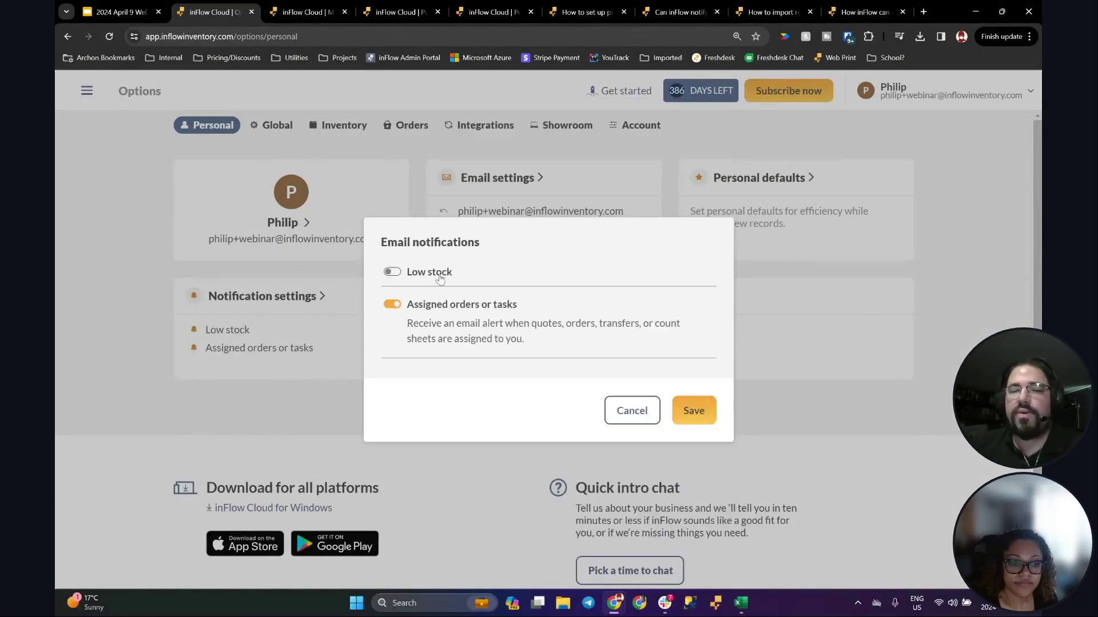
pyautogui.click(433, 273)
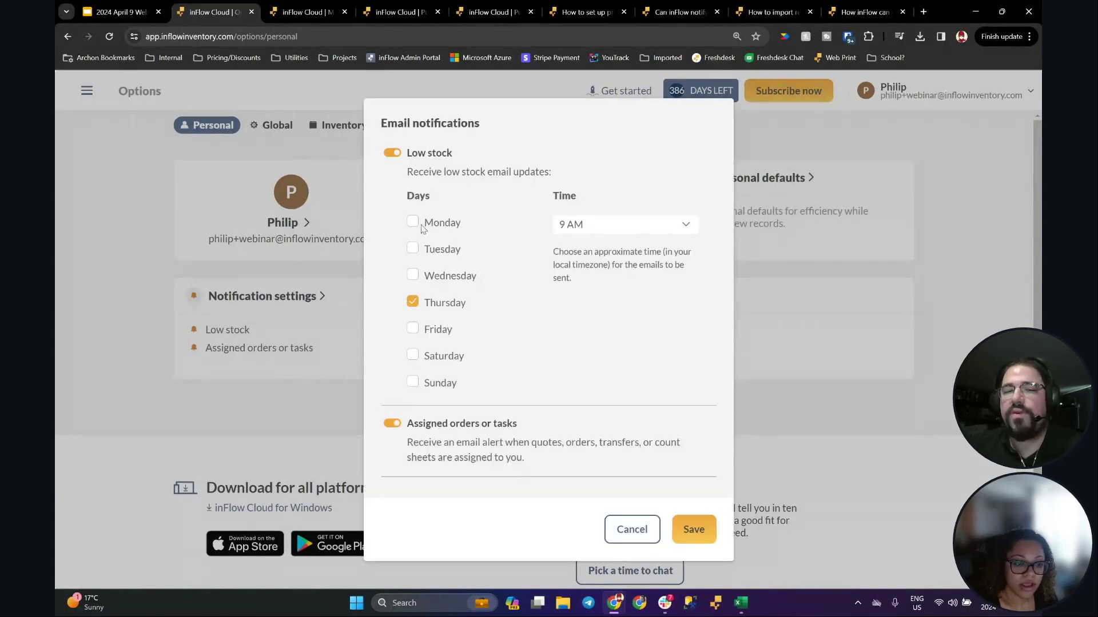
pyautogui.click(586, 227)
pyautogui.moveTo(694, 261); pyautogui.dragTo(693, 219)
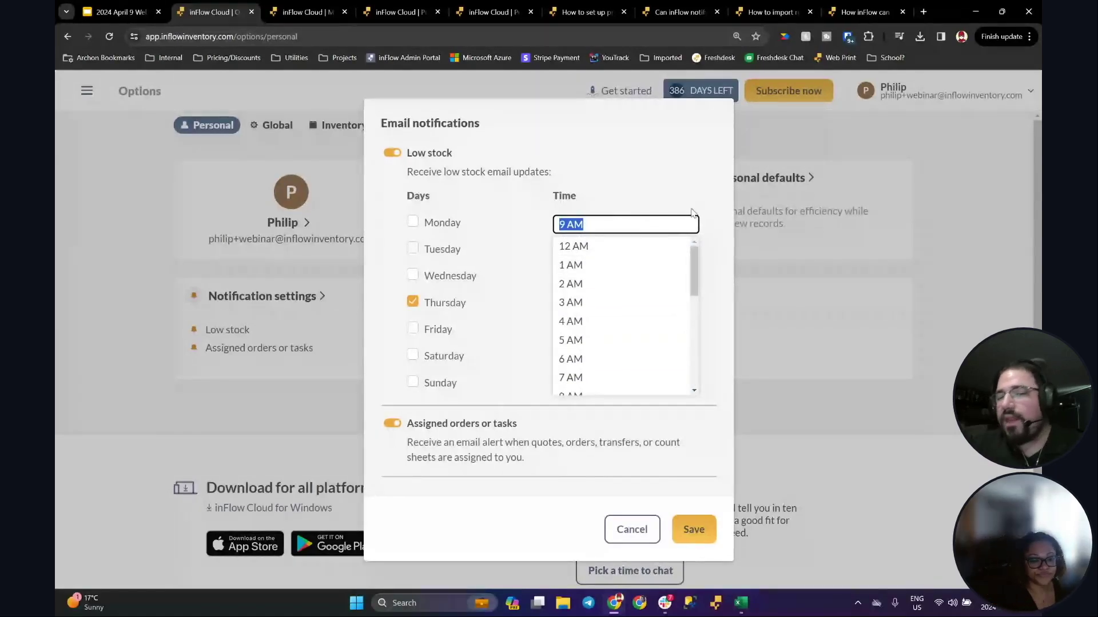
pyautogui.moveTo(694, 259)
pyautogui.mouseDown()
pyautogui.moveTo(697, 369)
pyautogui.moveTo(695, 247)
pyautogui.mouseUp()
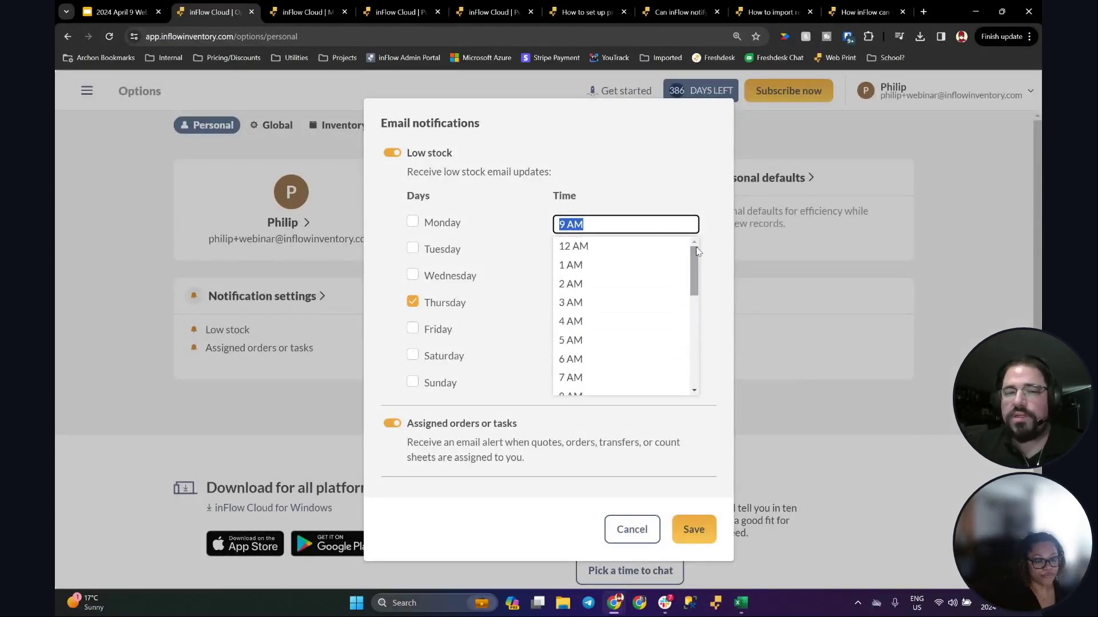
# Step: Try adding Monday to Wednesday, keep only Thursday at 9 AM, and save
pyautogui.click(414, 224)
pyautogui.click(413, 249)
pyautogui.click(413, 276)
pyautogui.click(412, 249)
pyautogui.click(413, 223)
pyautogui.click(413, 275)
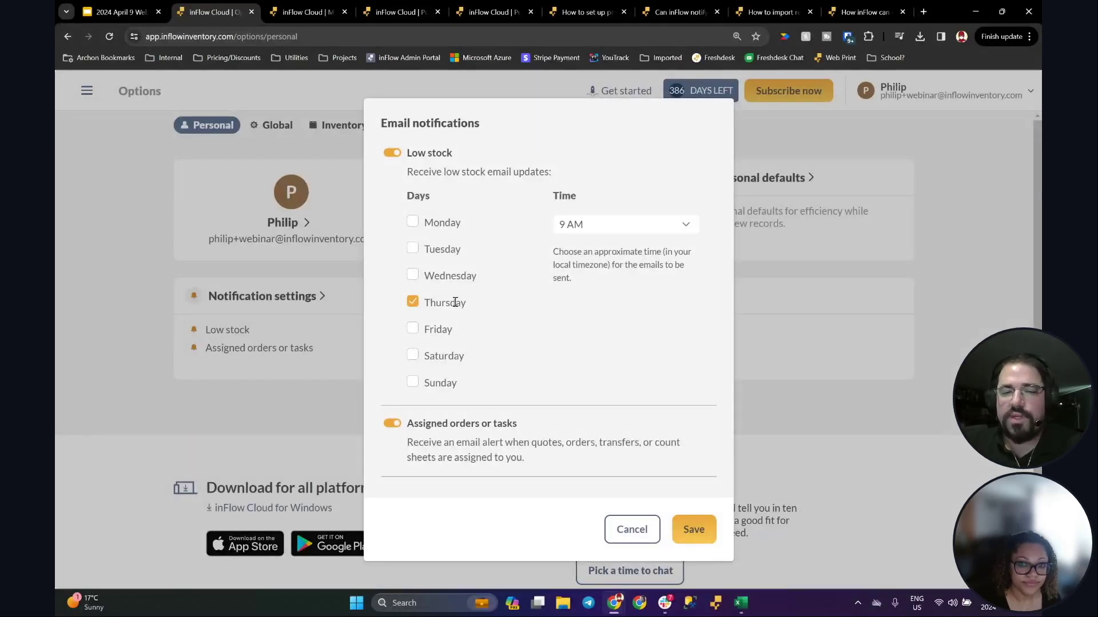
pyautogui.click(698, 536)
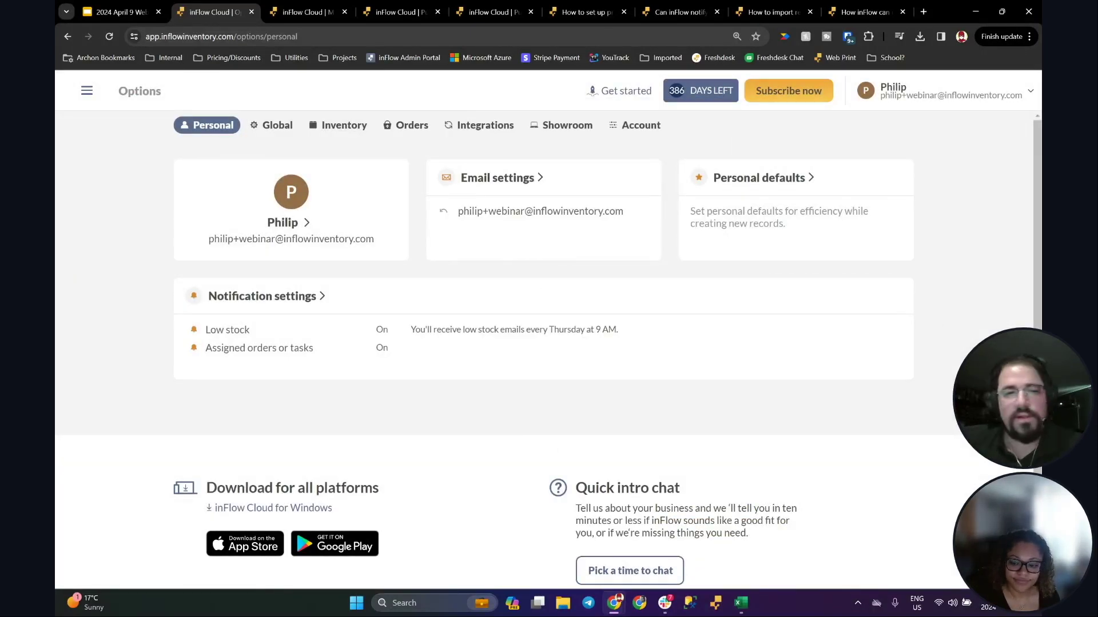
# Step: Advance the webinar deck to the next slide, then return to inFlow Options
pyautogui.click(135, 16)
pyautogui.click(125, 307)
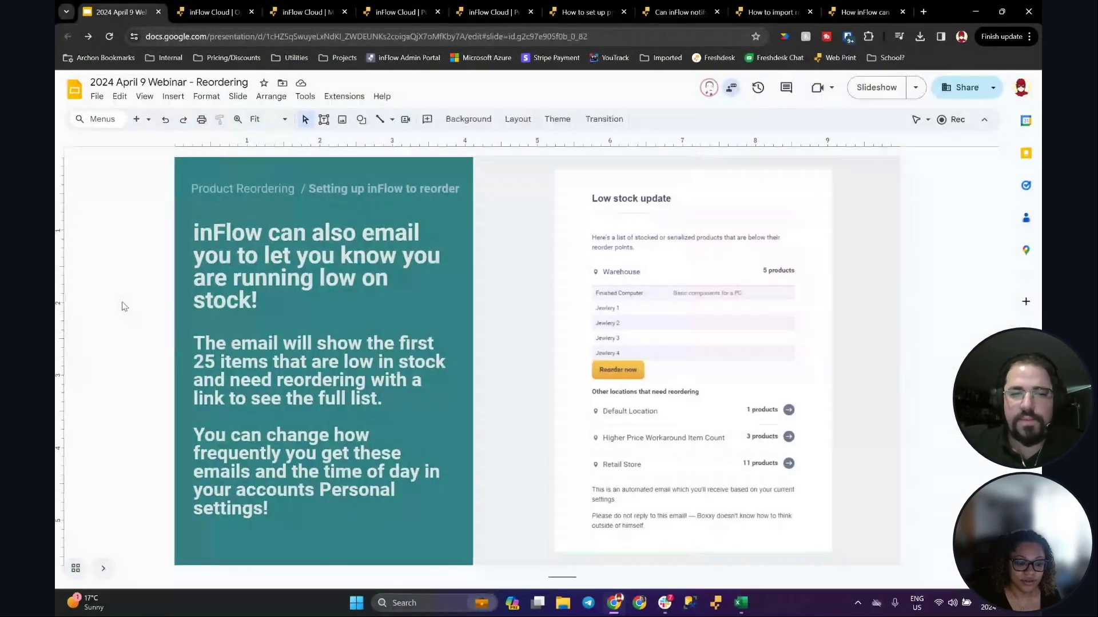
pyautogui.press('Down')
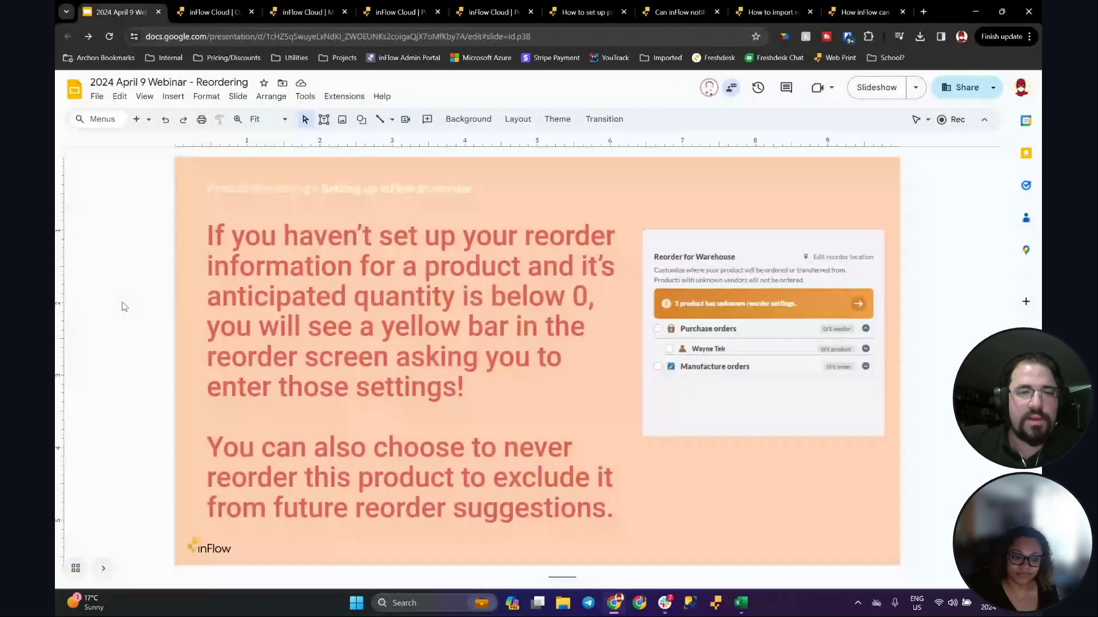
pyautogui.click(215, 6)
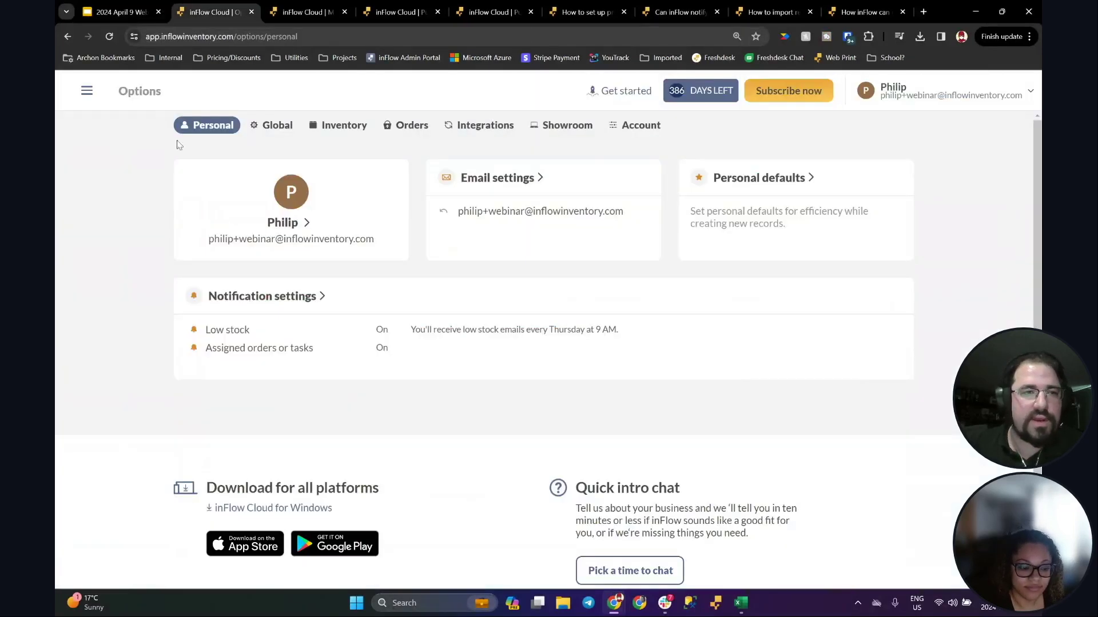
# Step: Start a reorder for Store #1 - Toronto and open setup for the 16 products lacking reorder settings
pyautogui.click(96, 93)
pyautogui.scroll(-8, 131, 440)
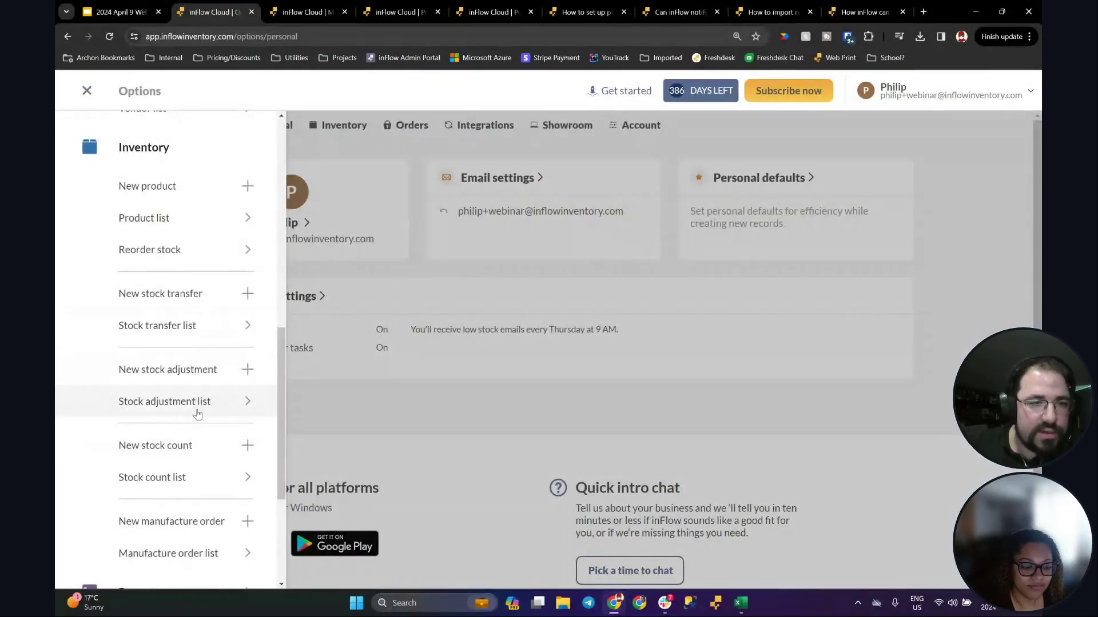
pyautogui.click(162, 254)
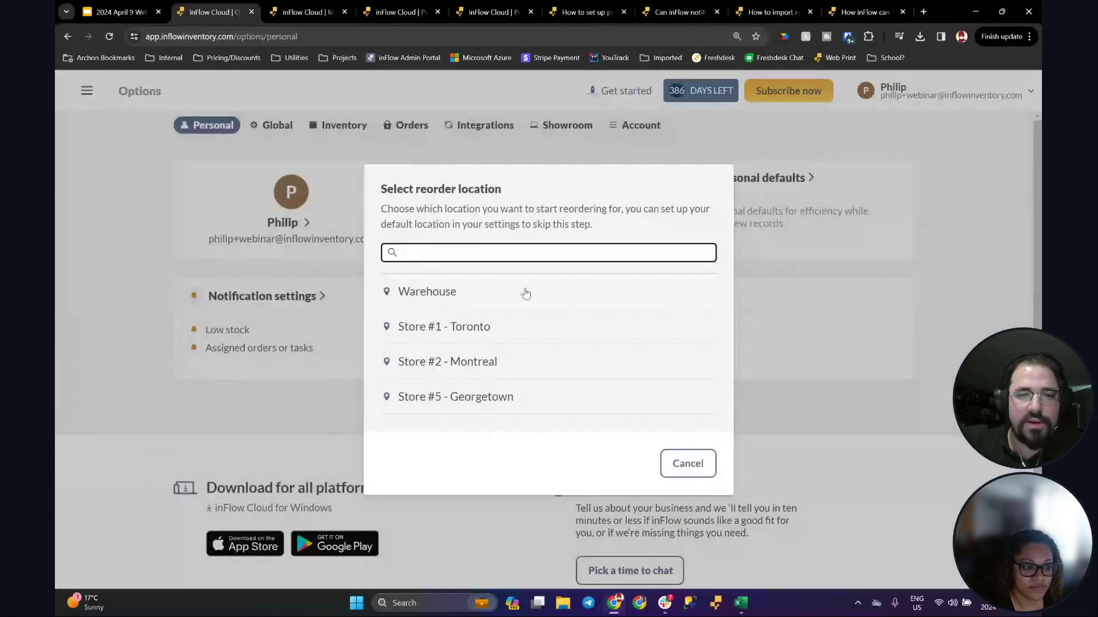
pyautogui.click(451, 330)
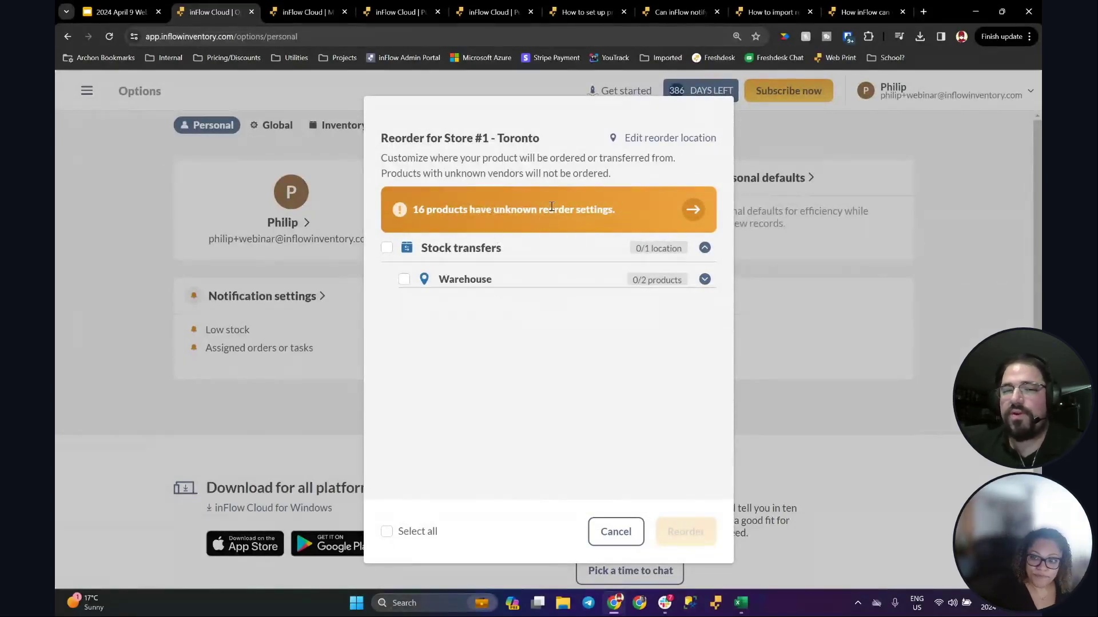
pyautogui.moveTo(406, 137); pyautogui.dragTo(539, 139)
pyautogui.click(546, 139)
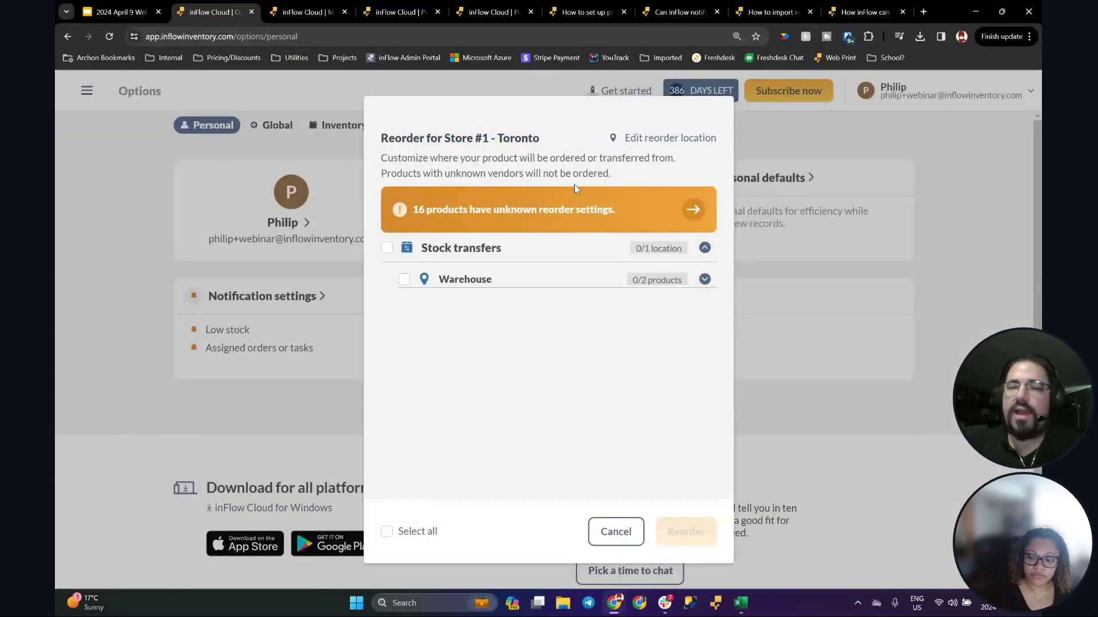
pyautogui.click(692, 211)
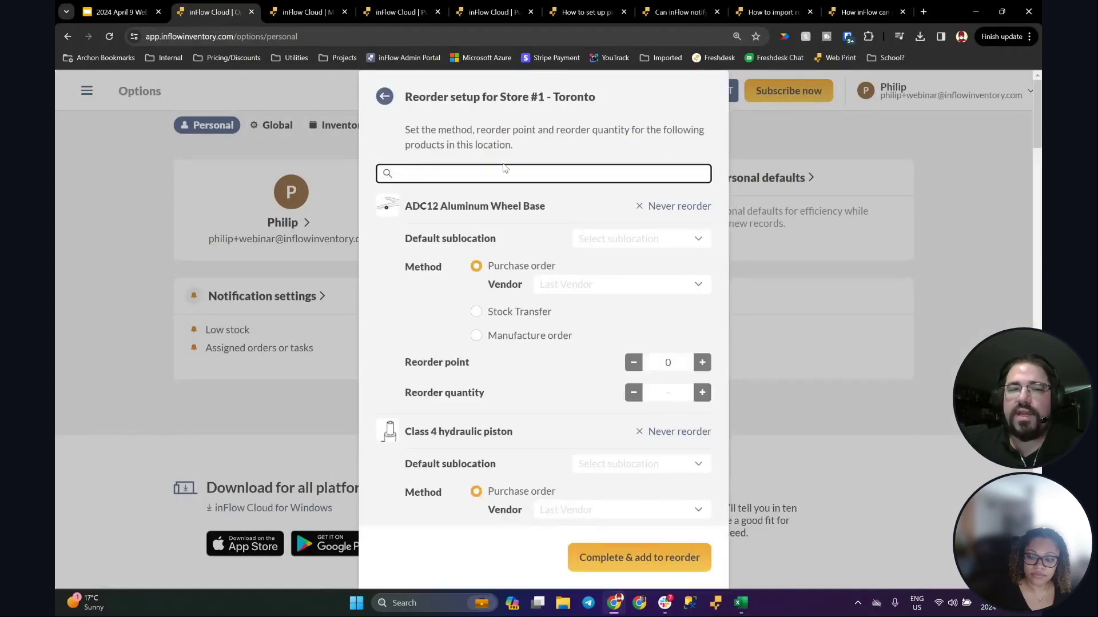
# Step: Reopen the product reorder setup, scroll its products, then return to the Warehouse stock transfer offer
pyautogui.click(384, 96)
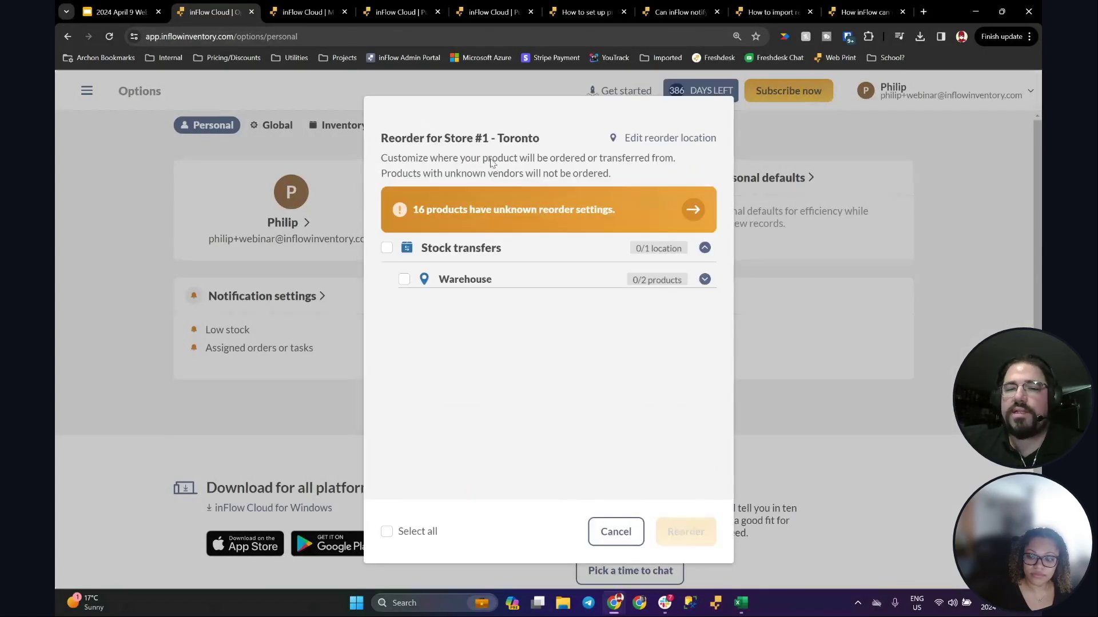
pyautogui.click(692, 211)
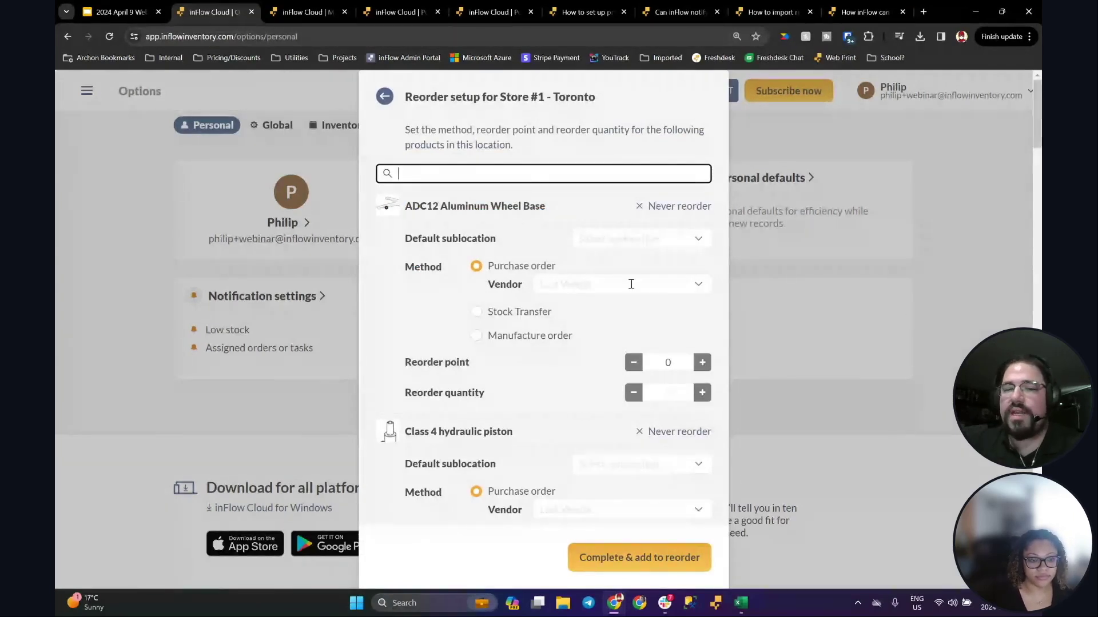
pyautogui.scroll(-15, 628, 281)
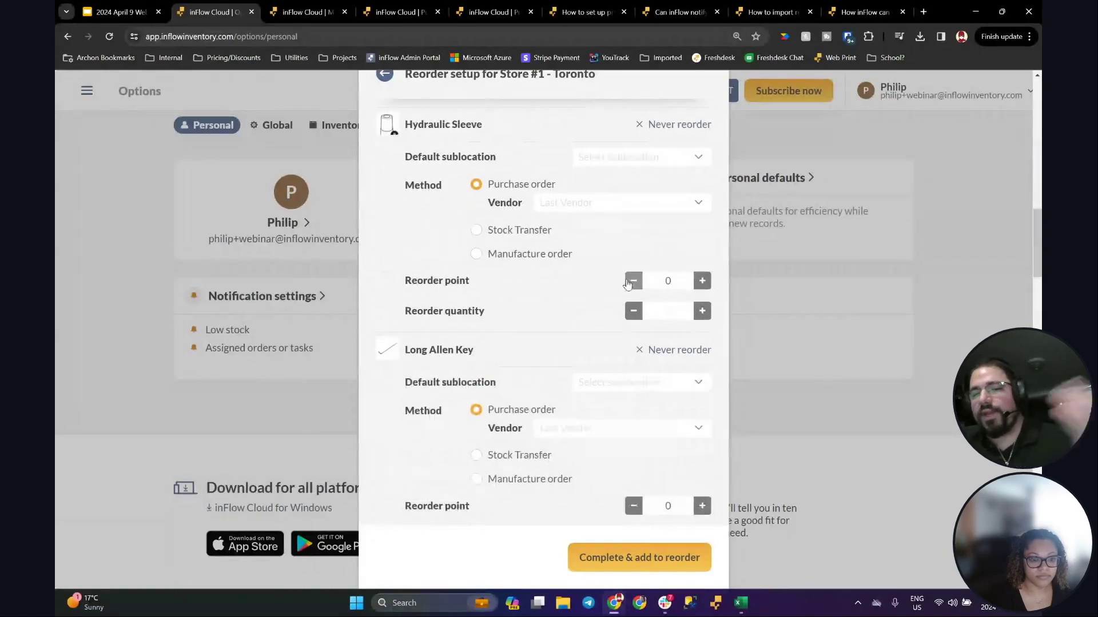
pyautogui.scroll(-9, 626, 281)
pyautogui.scroll(-3, 619, 287)
pyautogui.scroll(20, 618, 292)
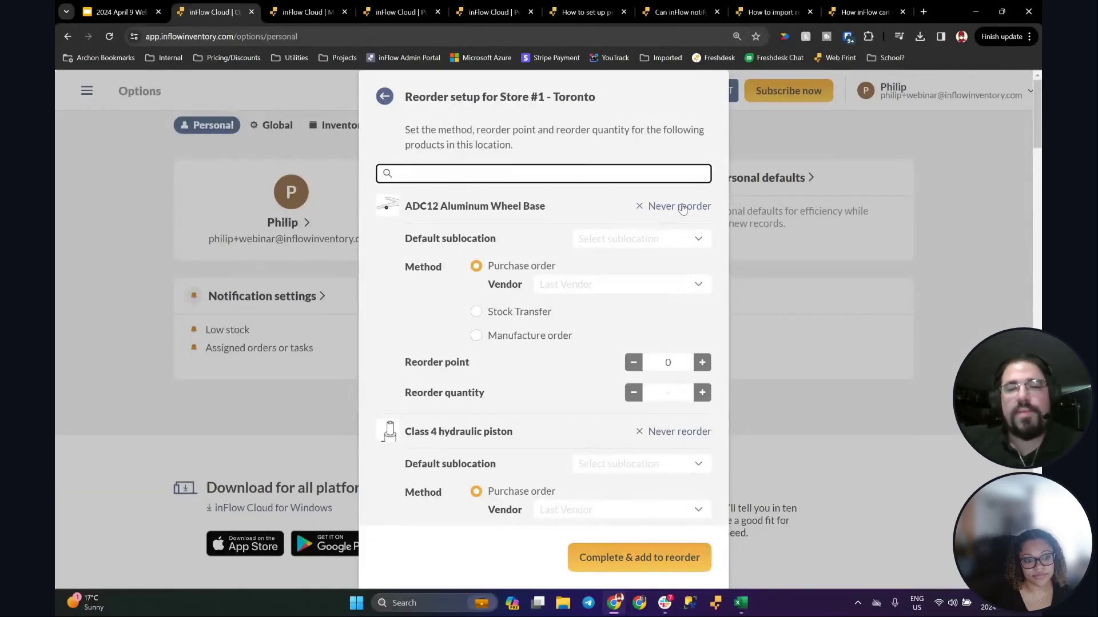
pyautogui.click(384, 96)
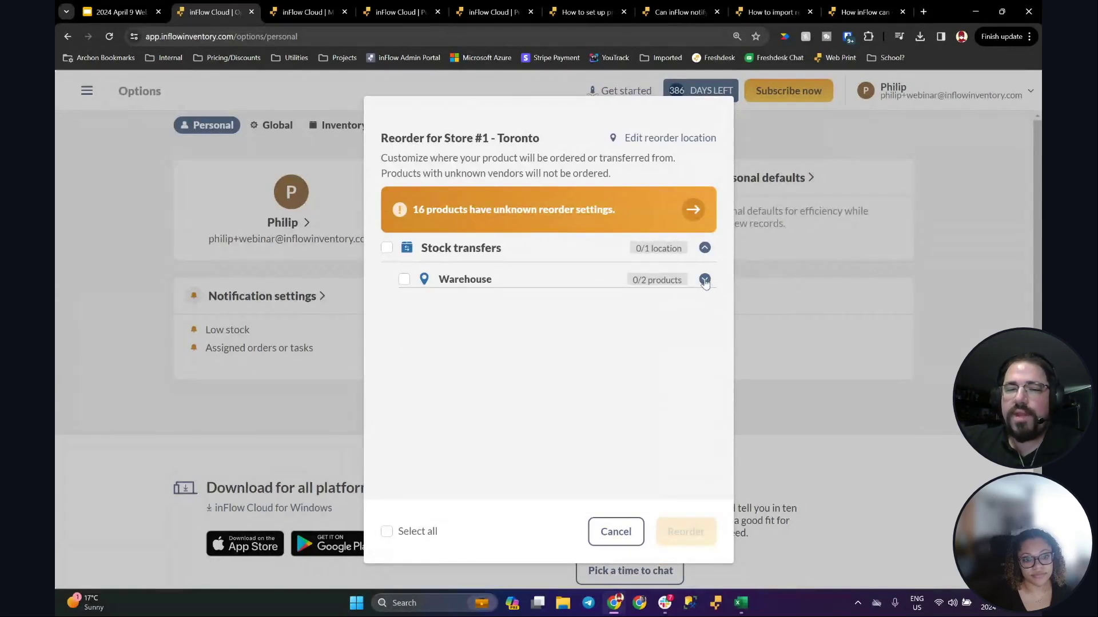
# Step: Reorder the Warehouse TITAN Evo chairs as a stock transfer to Store #1 - Toronto
pyautogui.click(704, 279)
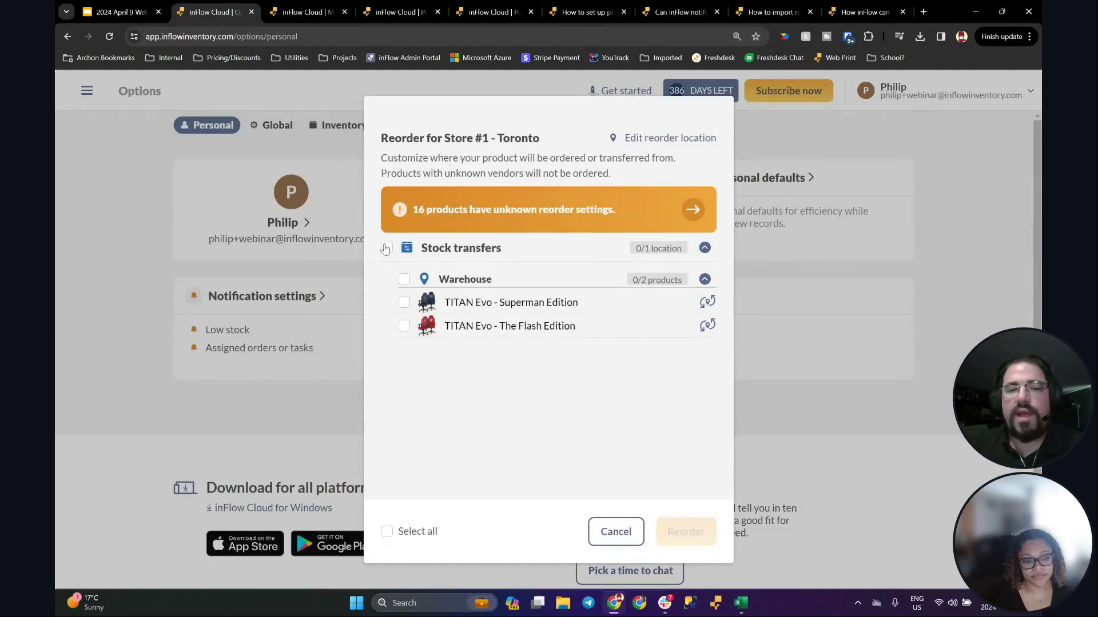
pyautogui.click(385, 249)
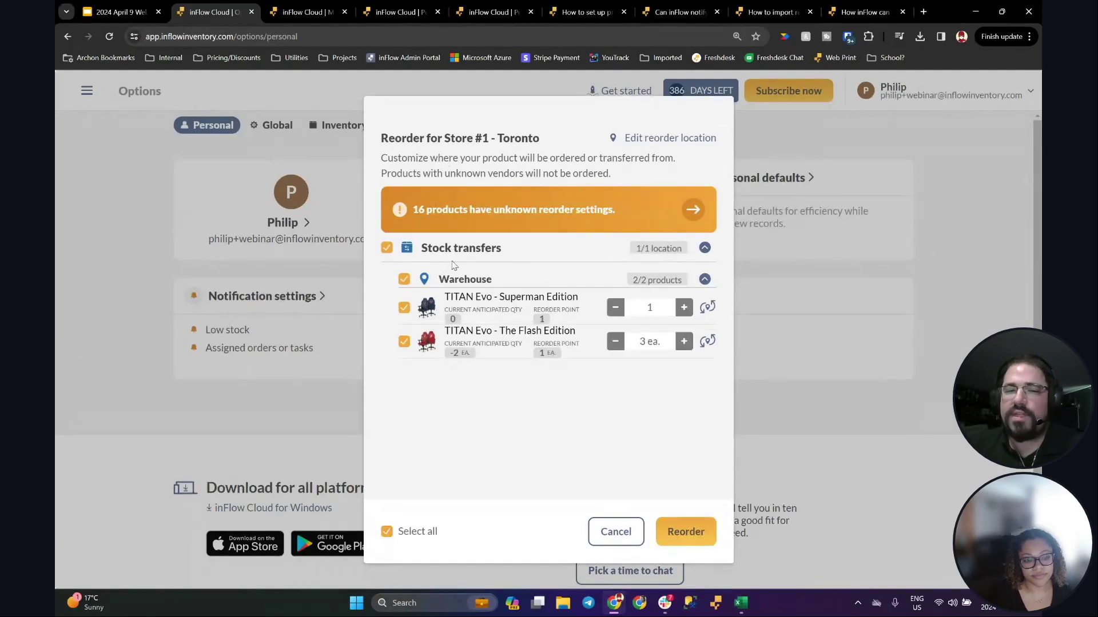
pyautogui.click(675, 524)
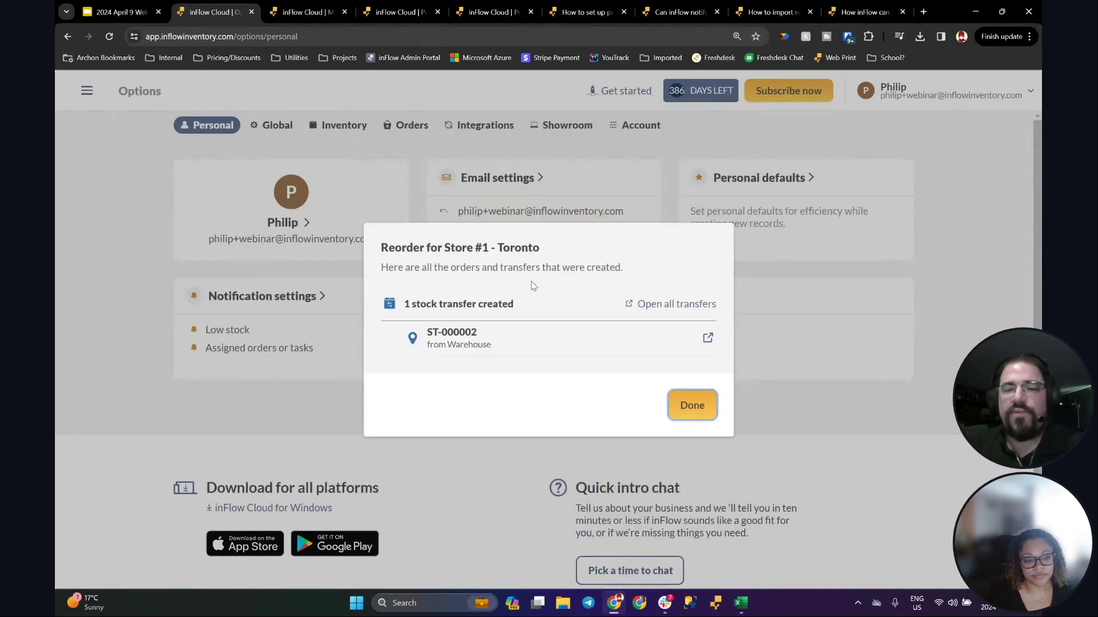
# Step: Review the new stock transfer ST-000002, then close the reorder results
pyautogui.click(706, 339)
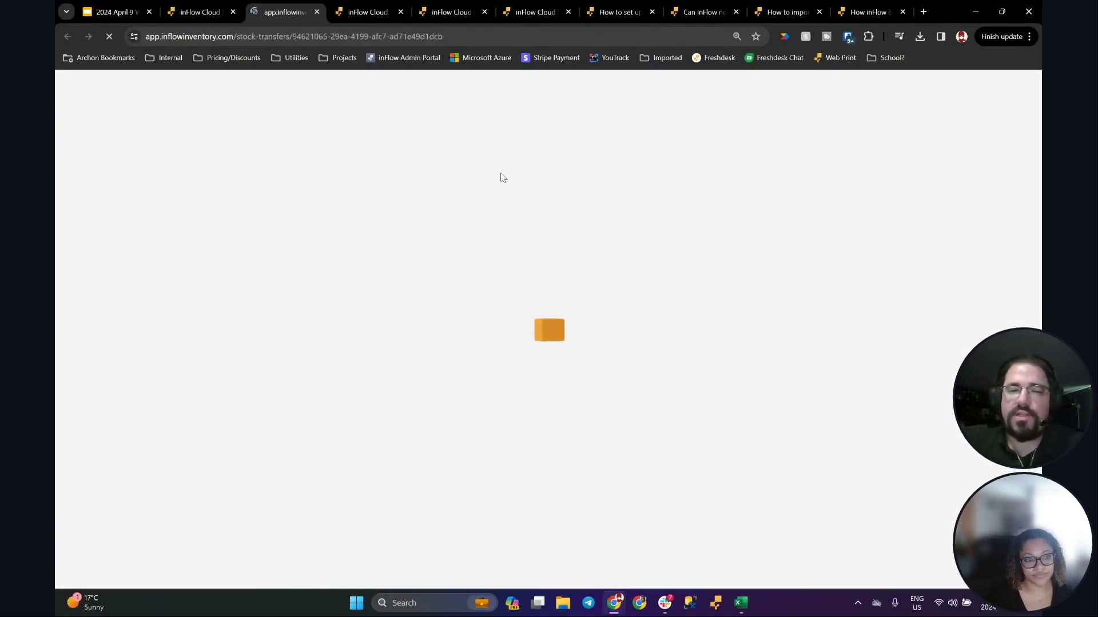
pyautogui.scroll(-3, 651, 232)
pyautogui.scroll(3, 658, 232)
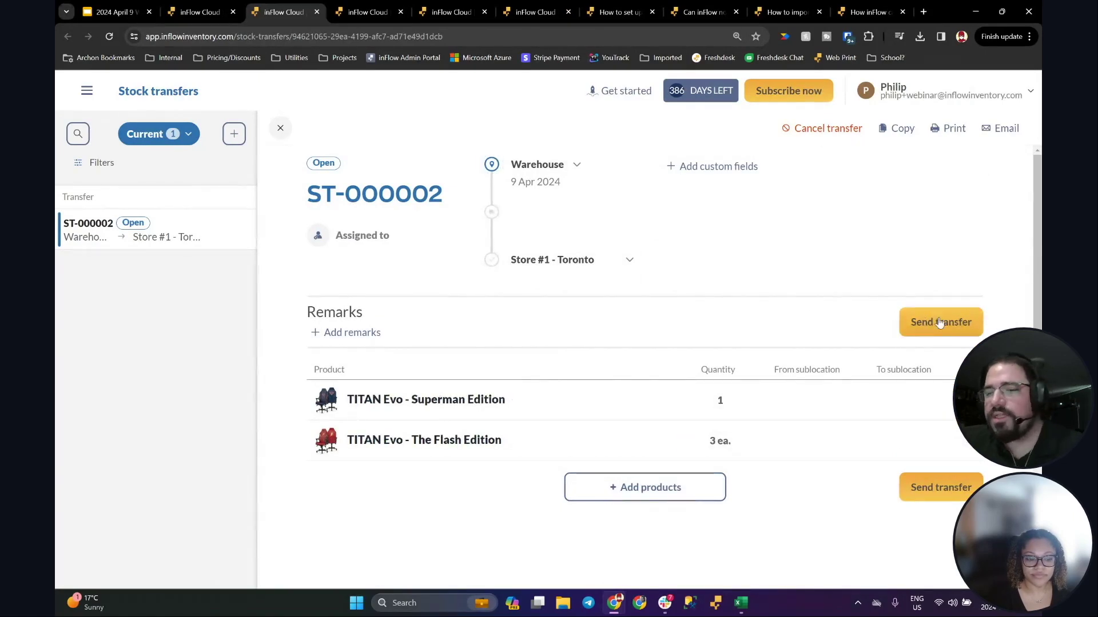
pyautogui.click(200, 8)
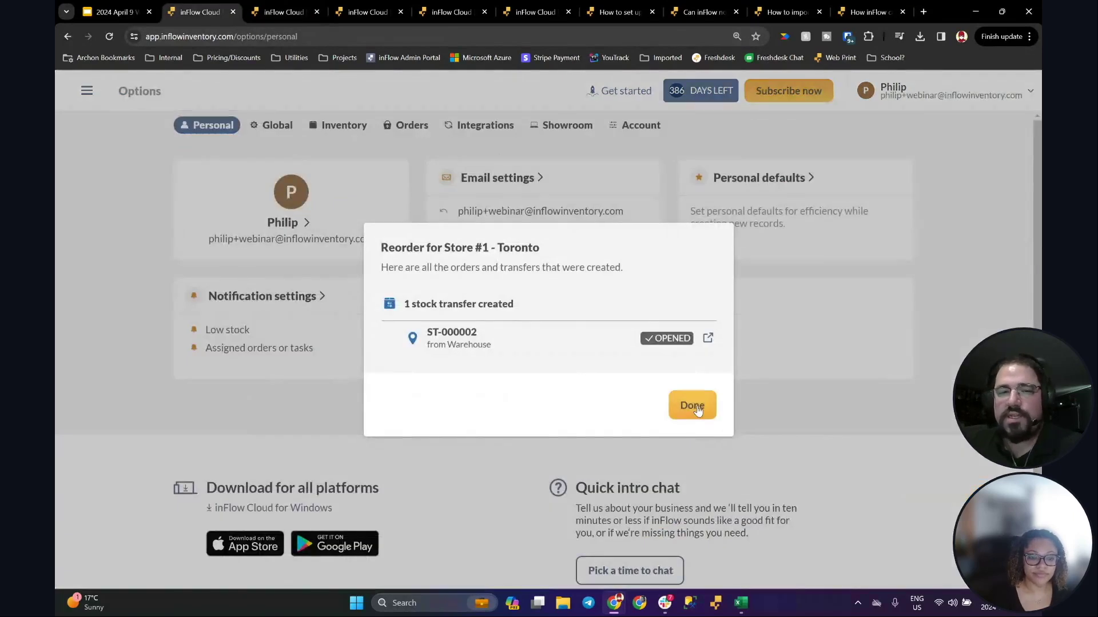
pyautogui.click(692, 406)
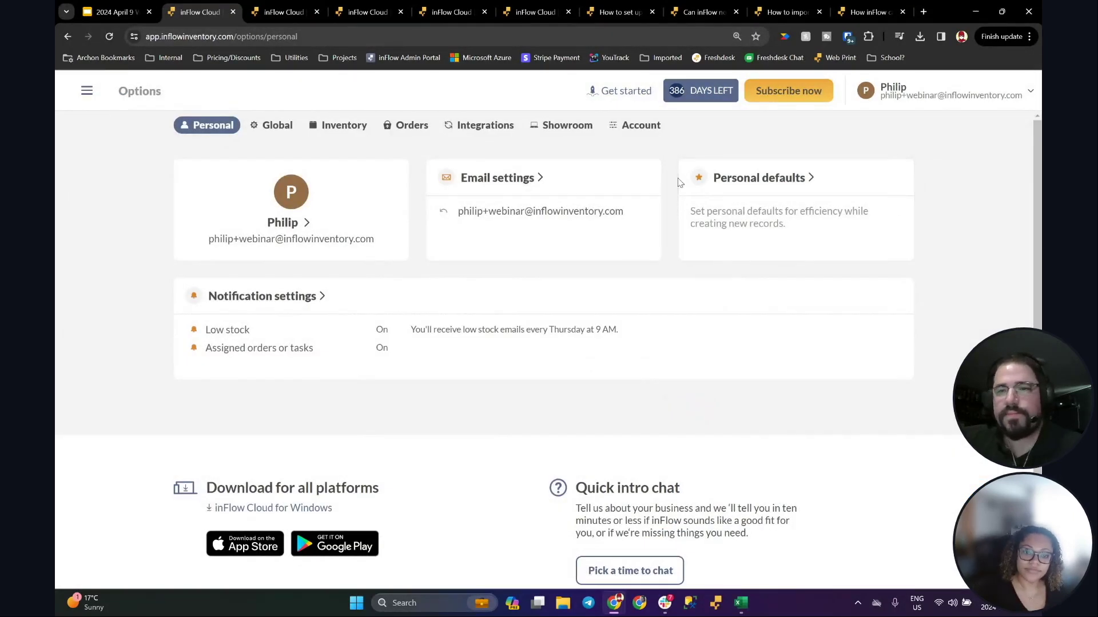
# Step: Page the webinar deck past the Thank you! slide to the Giveaway! slide, then return to inFlow
pyautogui.click(115, 12)
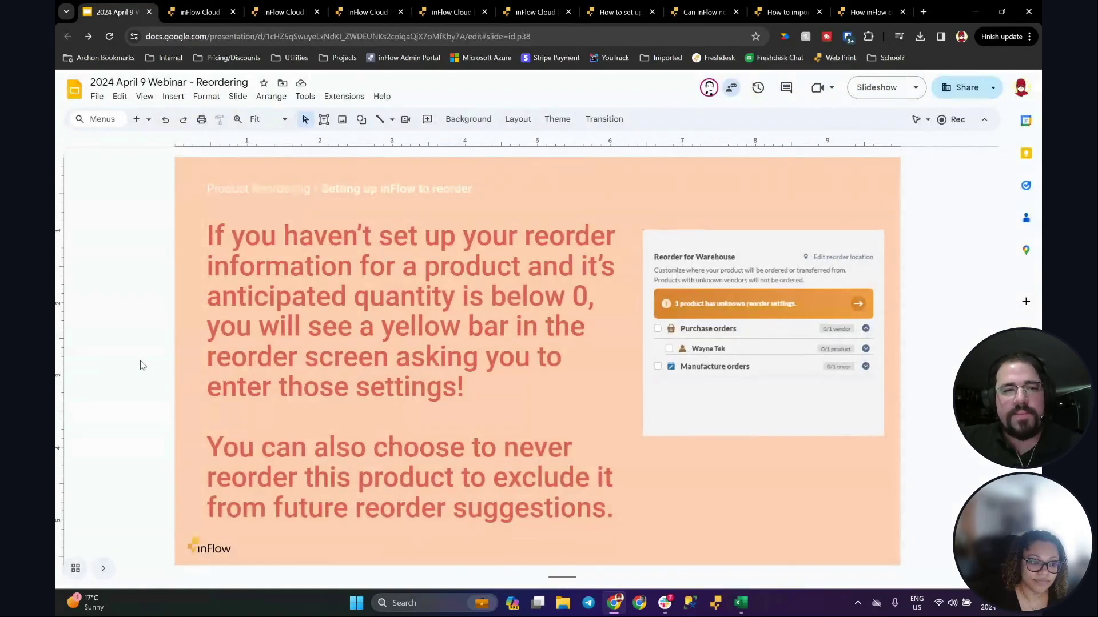
pyautogui.press('pagedown')
pyautogui.press('pageup')
pyautogui.press('pageup')
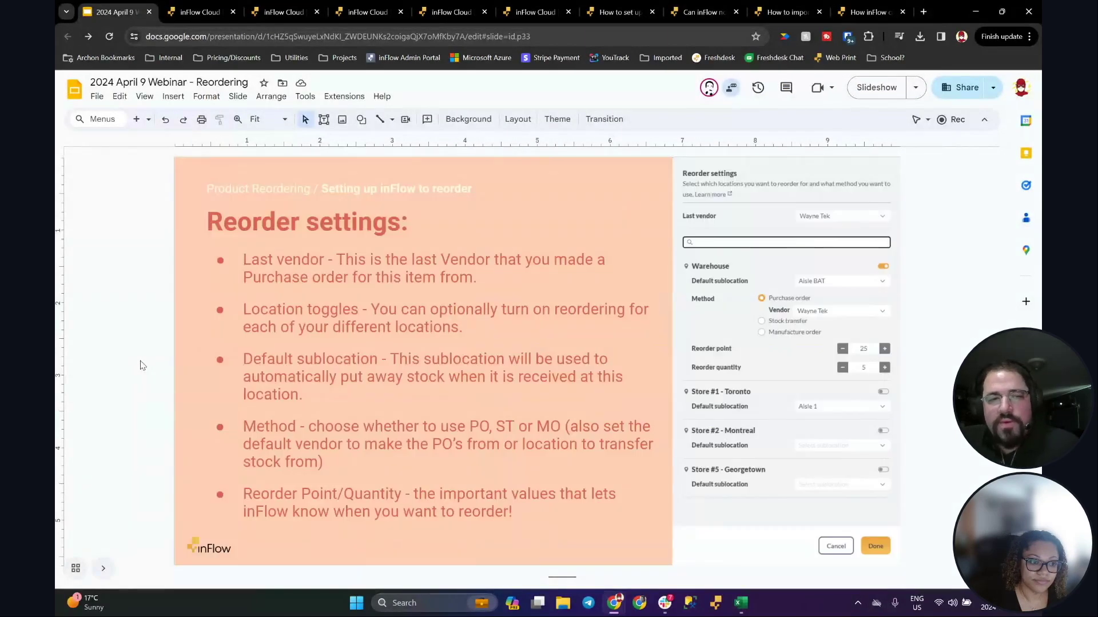
pyautogui.press('pagedown')
pyautogui.press('pagedown')
pyautogui.press('pagedown')
pyautogui.press('pagedown')
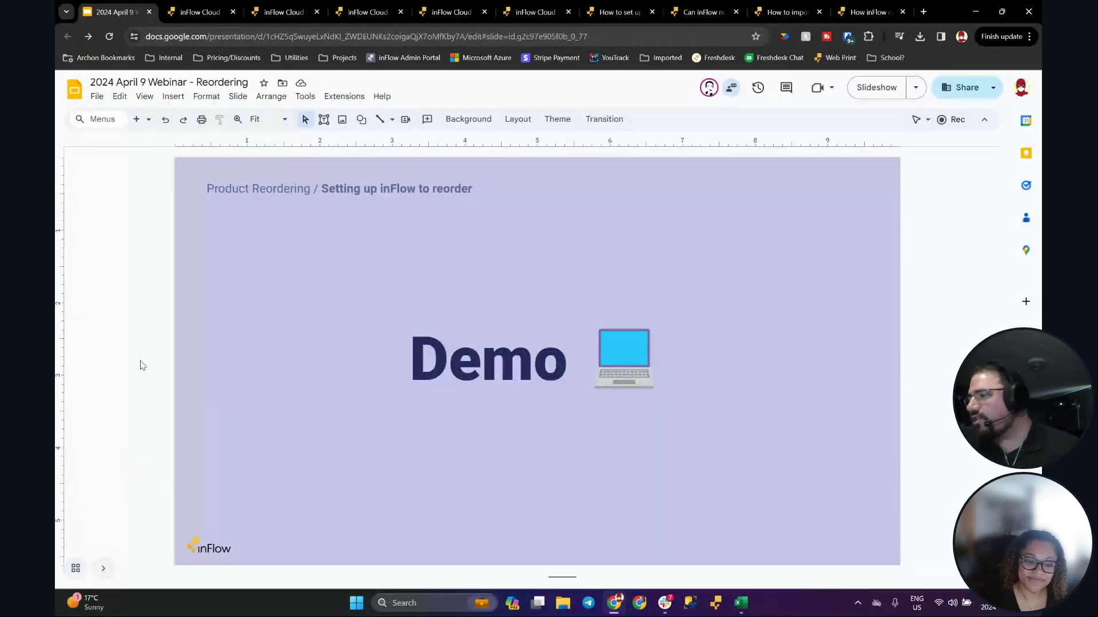
pyautogui.press('pagedown')
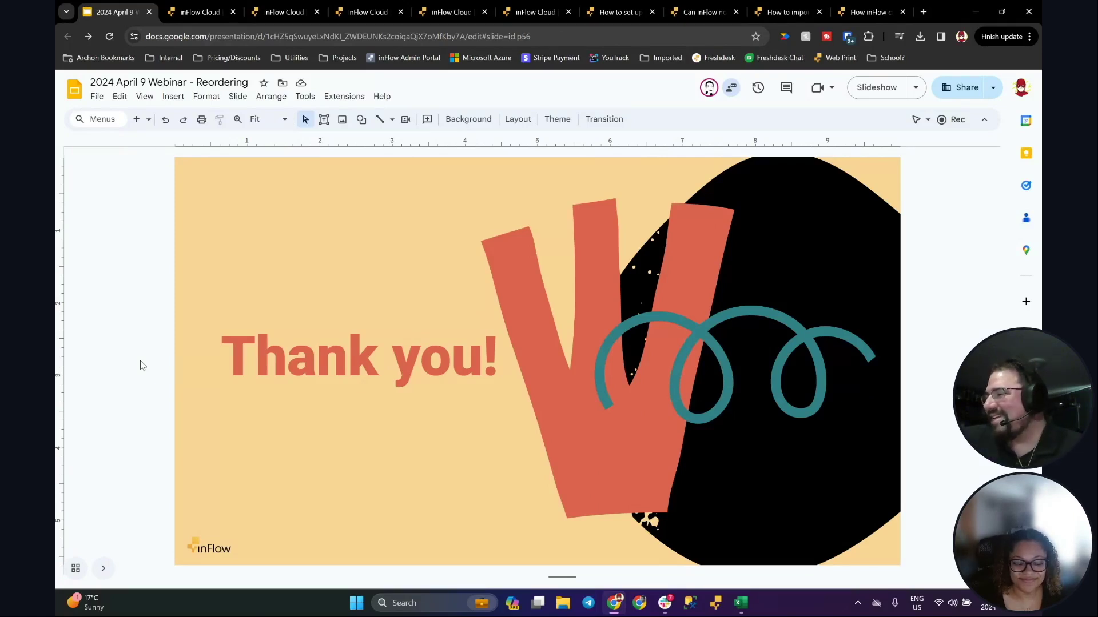
pyautogui.press('Down')
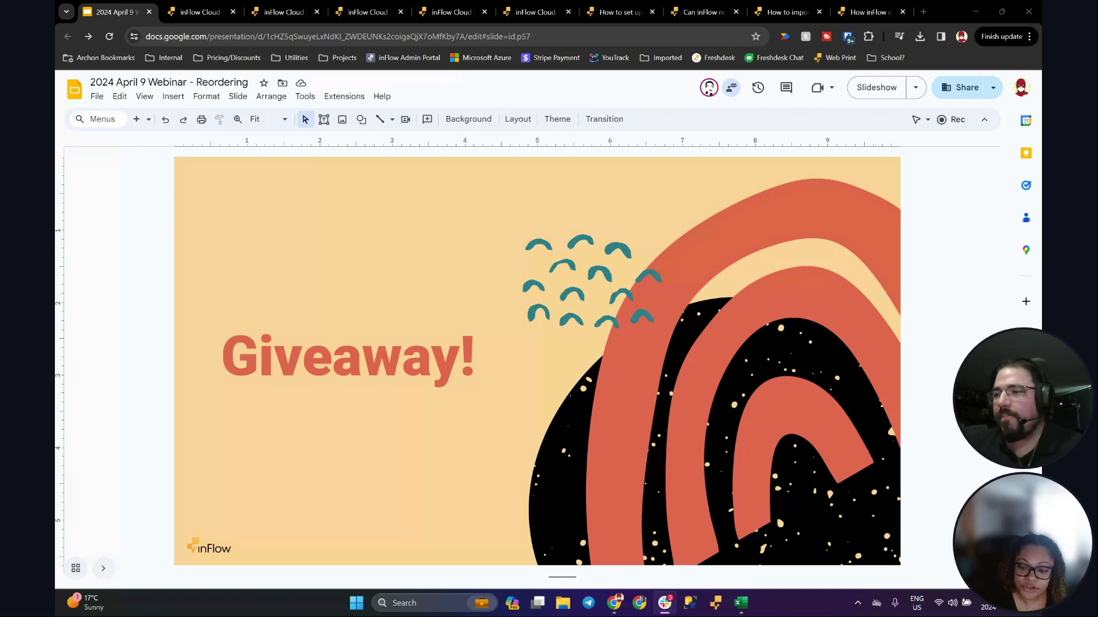
pyautogui.hotkey('alt', 'Tab')
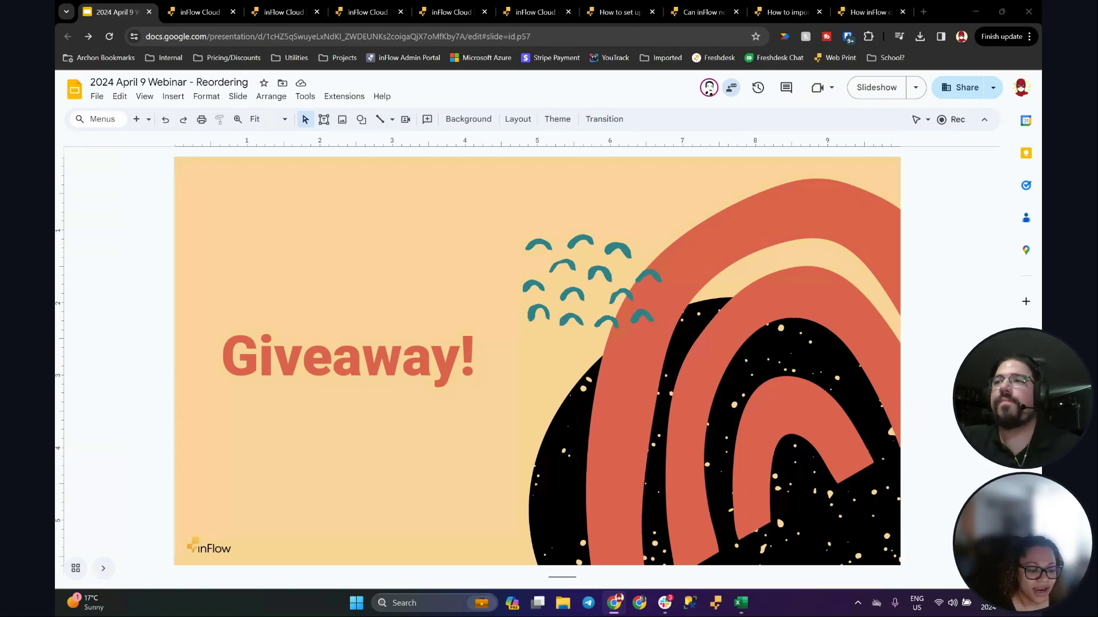
pyautogui.click(200, 11)
# Step: Open the Recommended Reorder Point report under Reordering and Forecasting reports
pyautogui.click(87, 91)
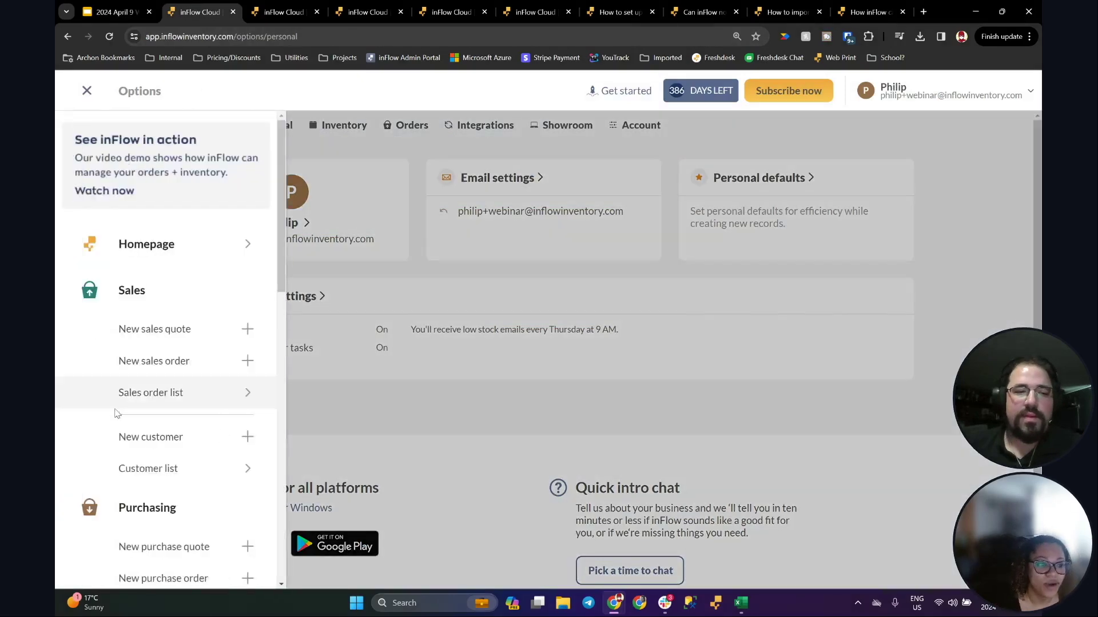
pyautogui.scroll(-10, 115, 426)
pyautogui.click(156, 386)
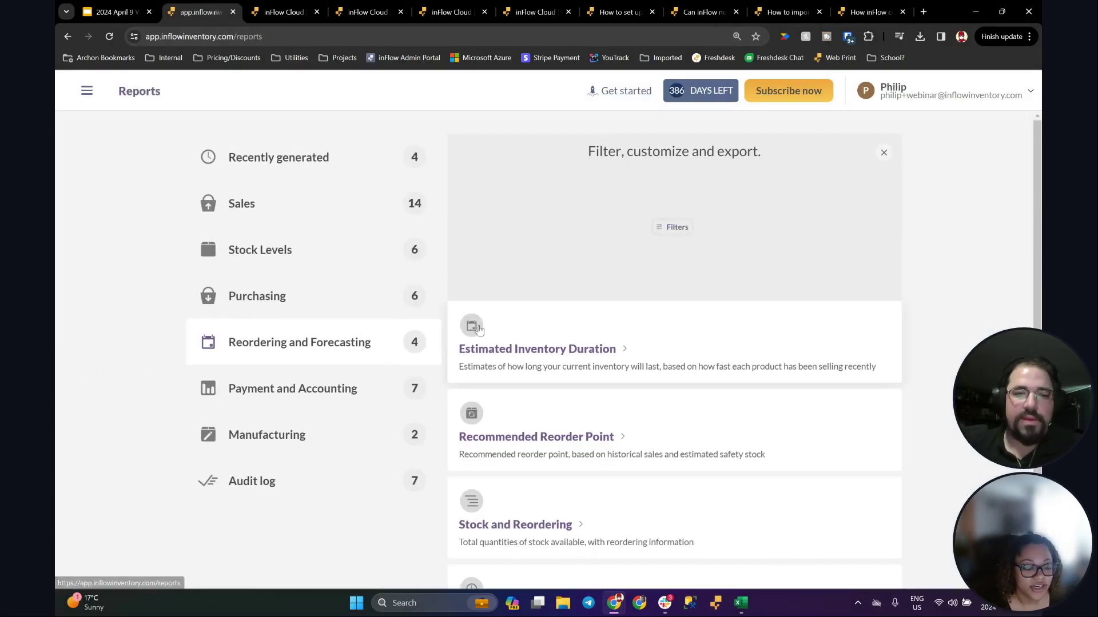
pyautogui.click(557, 440)
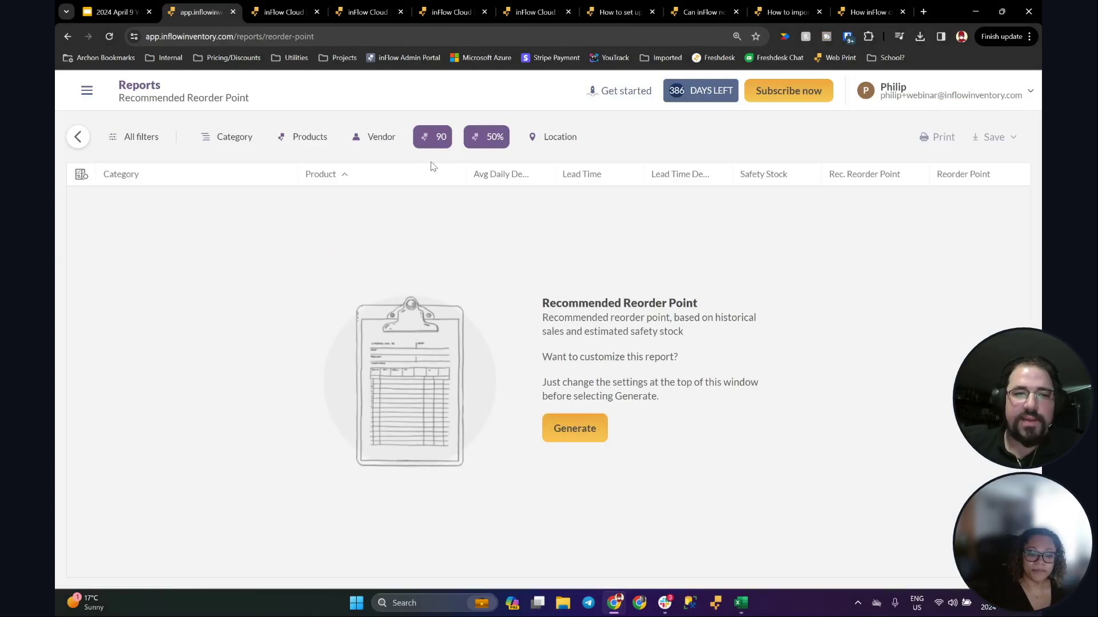
# Step: Set the report's averaging period to 90 days
pyautogui.click(430, 137)
pyautogui.doubleClick(604, 174)
pyautogui.press('BackSpace')
pyautogui.click(569, 217)
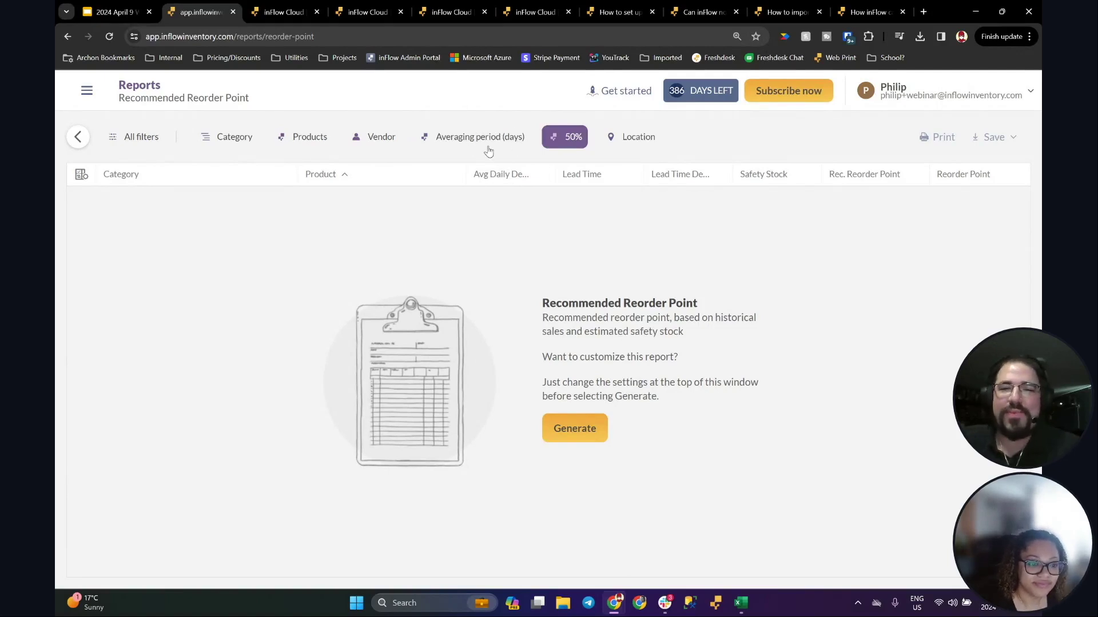
pyautogui.click(490, 143)
pyautogui.click(530, 178)
pyautogui.write('90')
pyautogui.click(592, 216)
# Step: Change the safety stock from 50% to 25% and go back to the slide deck
pyautogui.click(486, 136)
pyautogui.moveTo(561, 171); pyautogui.dragTo(448, 192)
pyautogui.click(581, 216)
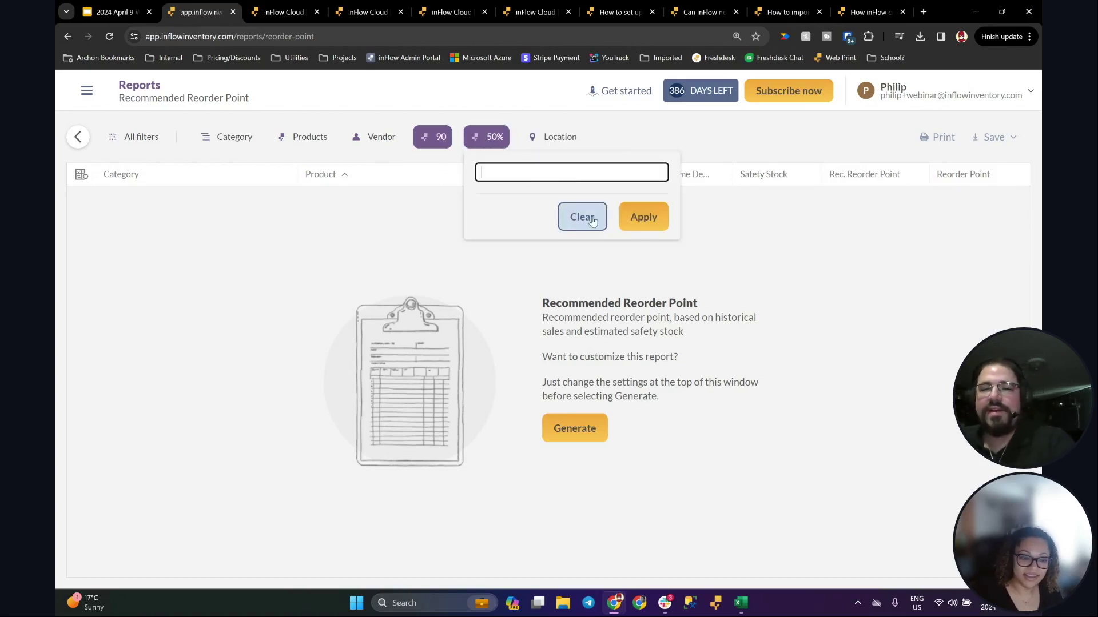
pyautogui.click(643, 218)
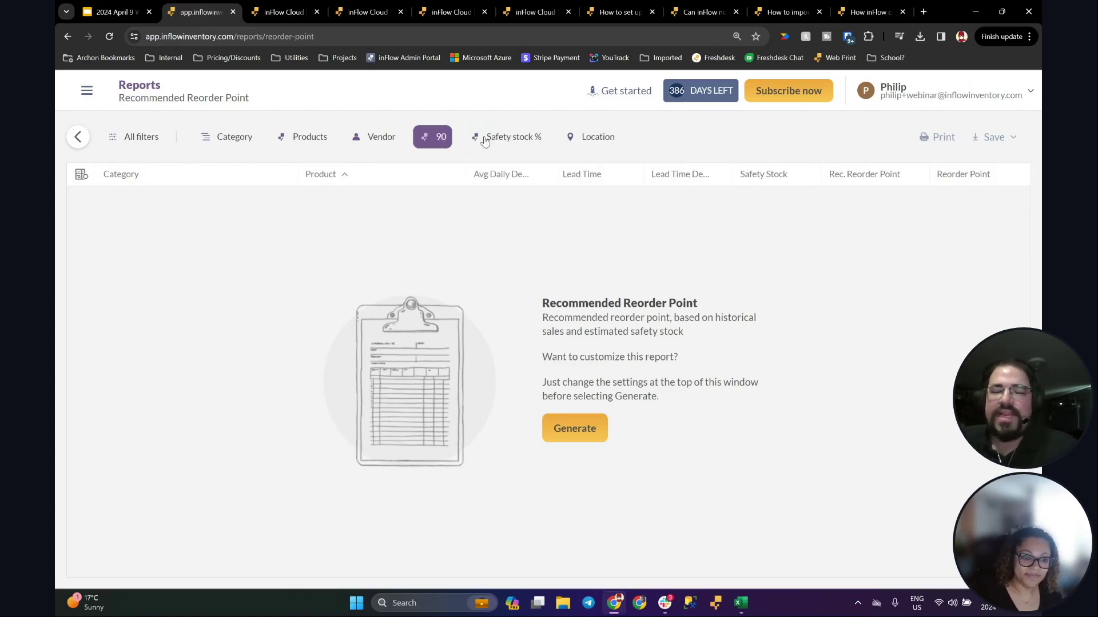
pyautogui.click(523, 138)
pyautogui.click(558, 172)
pyautogui.write('25')
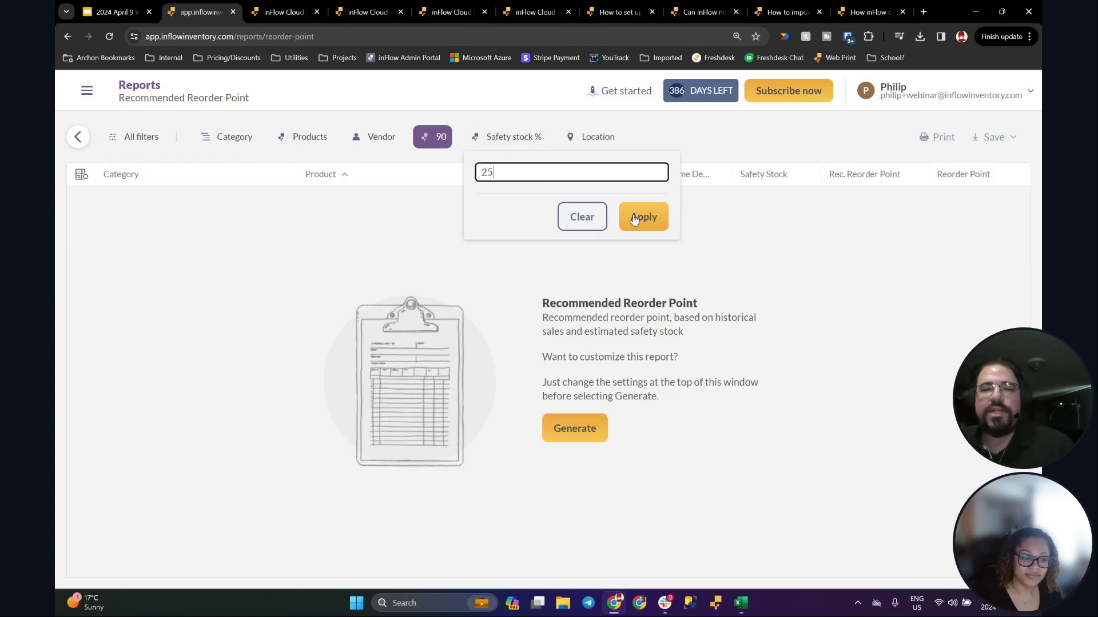
pyautogui.click(643, 217)
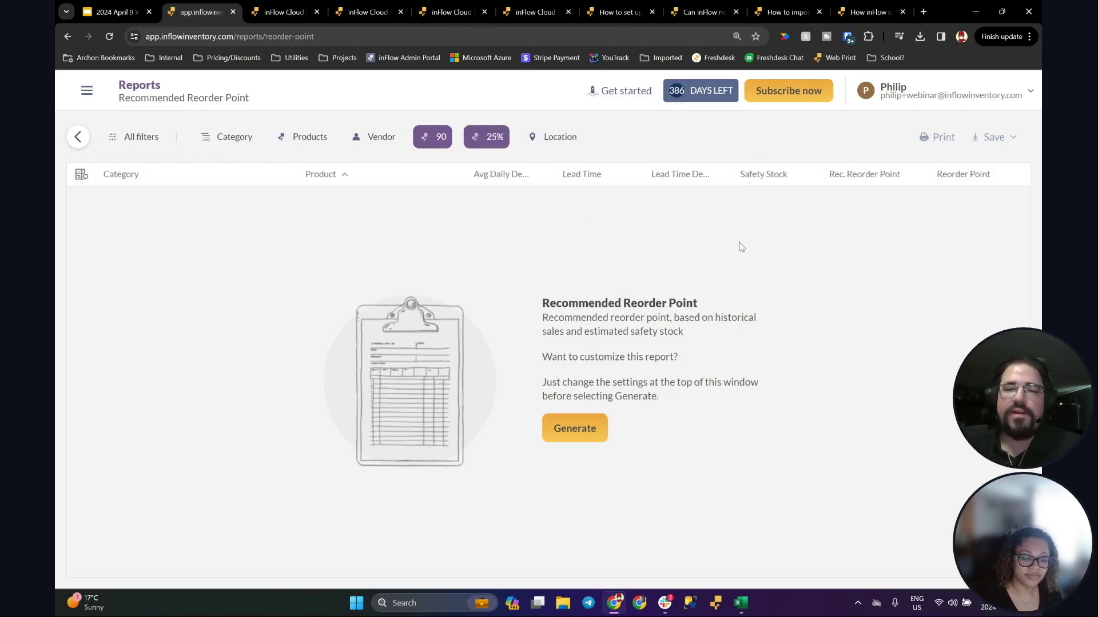
pyautogui.click(141, 5)
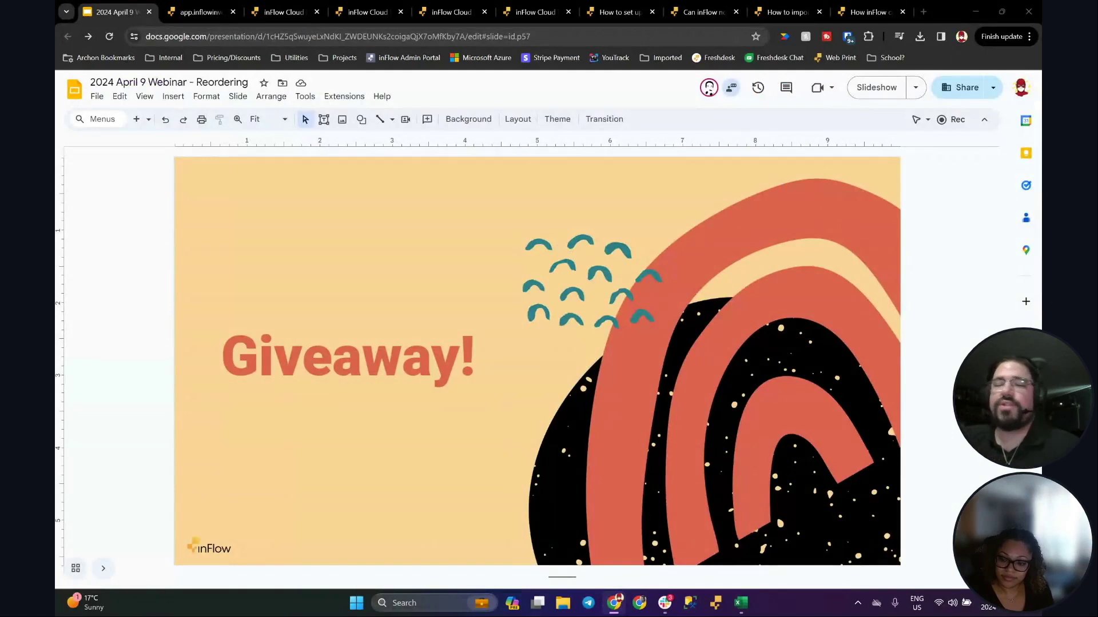
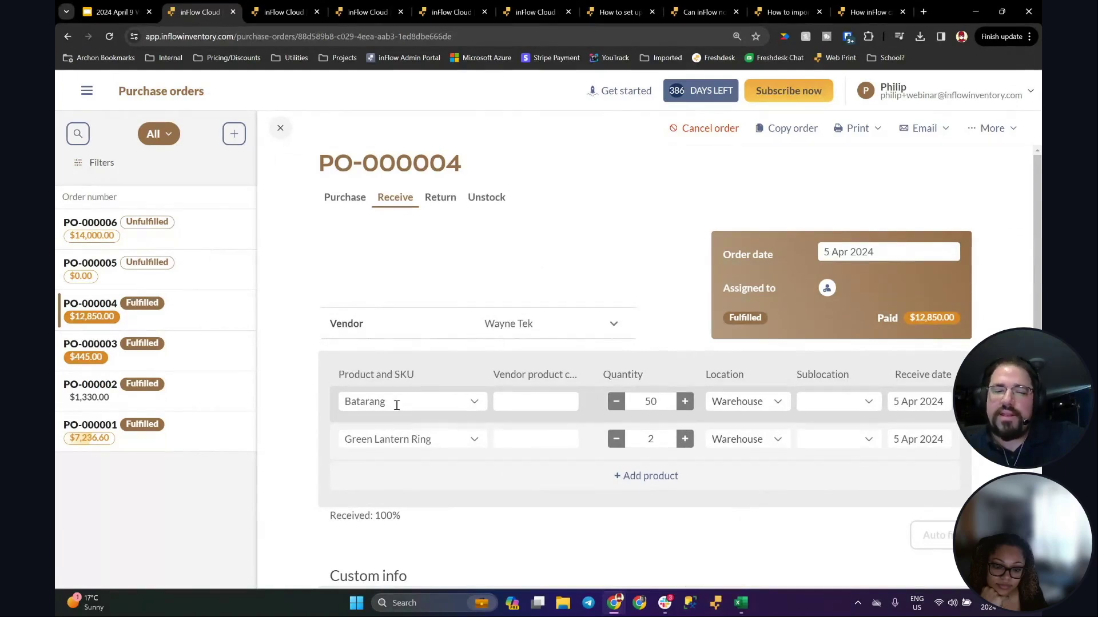
# Step: Launch the inFlow desktop app from the taskbar
pyautogui.click(715, 607)
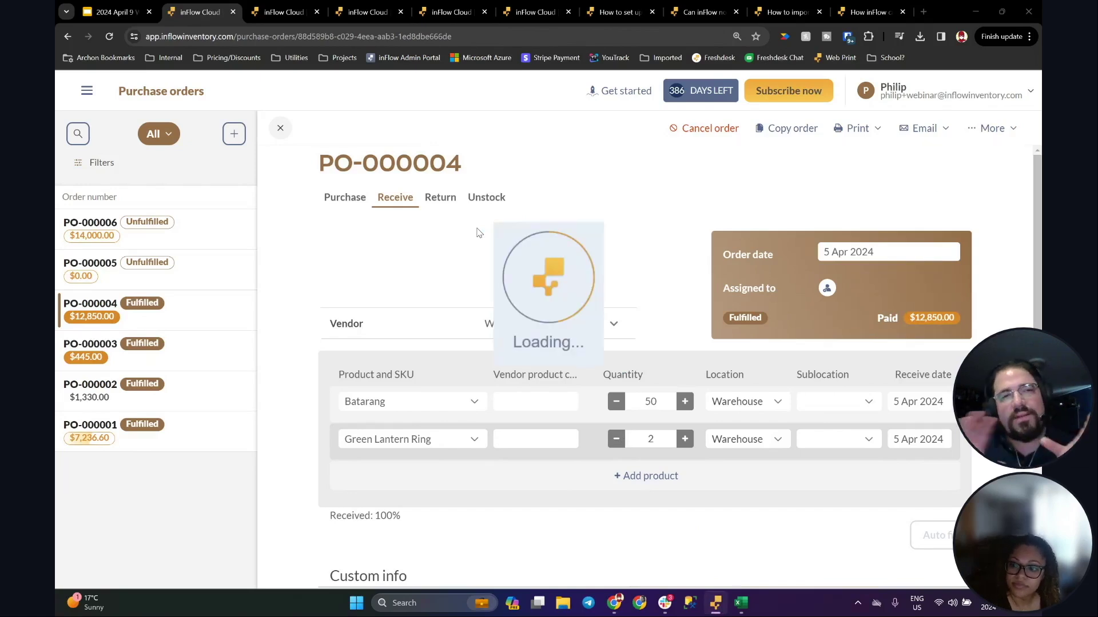
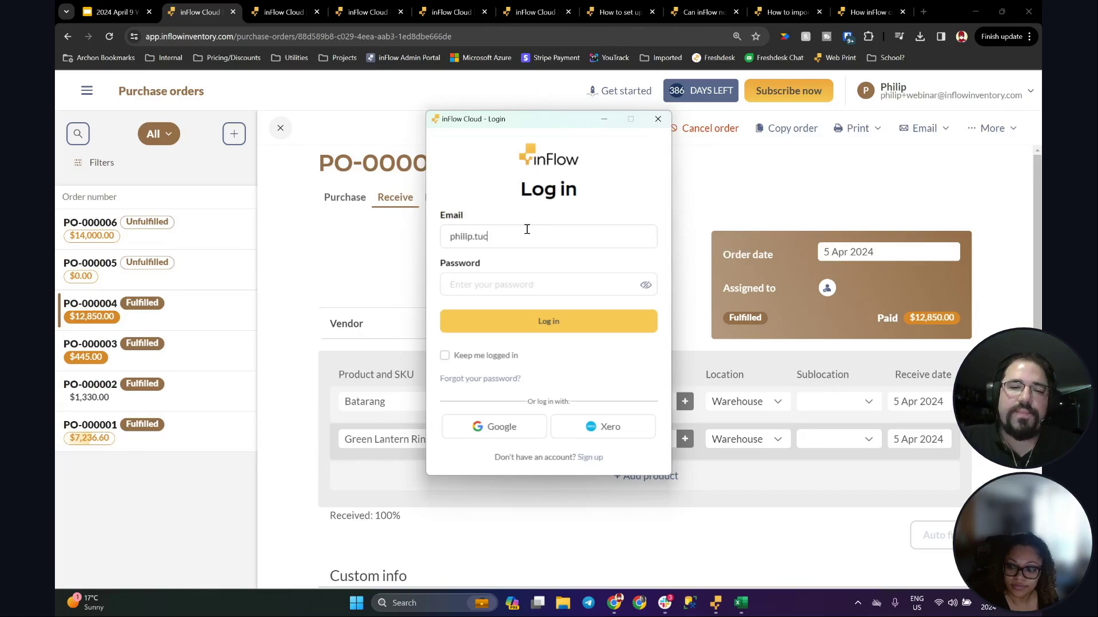
# Step: Log into the inFlow desktop app with the account e-mail and password, then open the purchase order screen
pyautogui.press('Tab')
pyautogui.write('••••••••••')
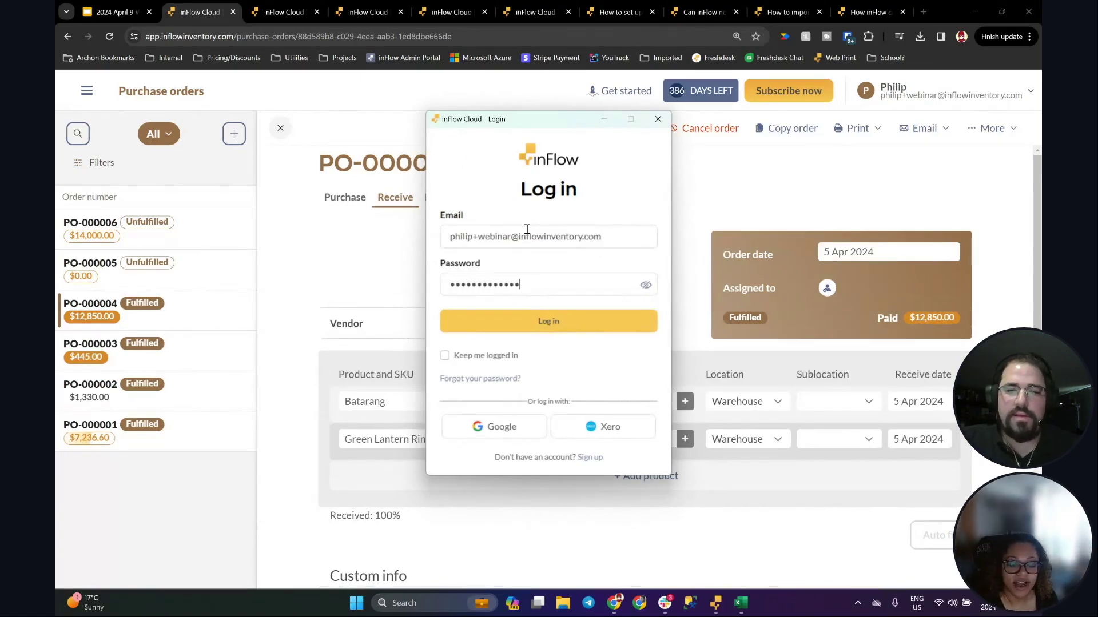
pyautogui.press('Return')
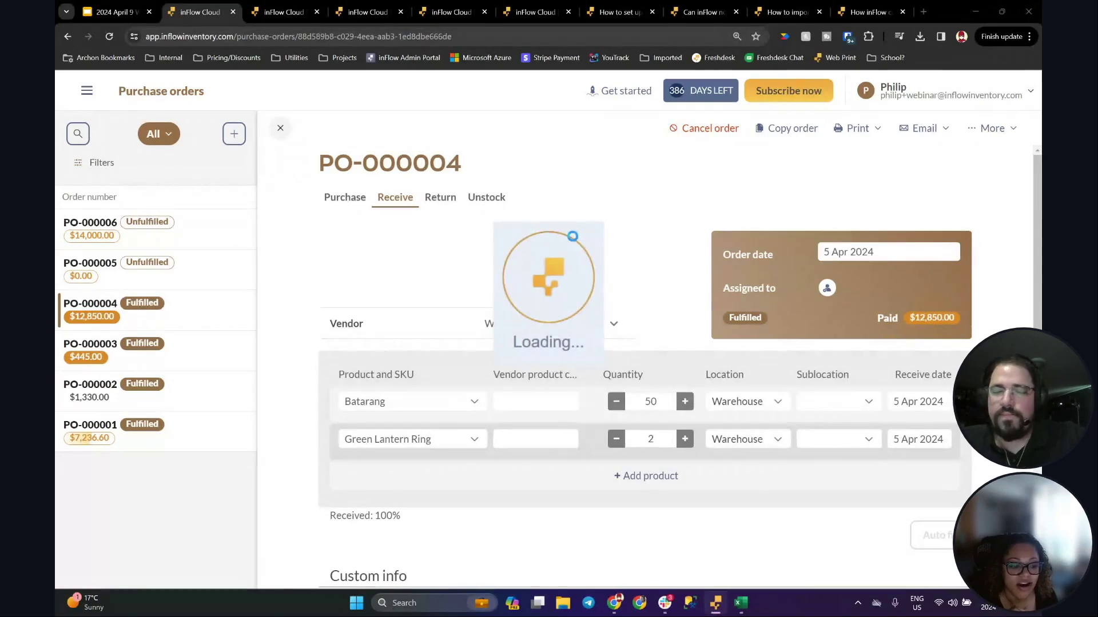
pyautogui.click(382, 302)
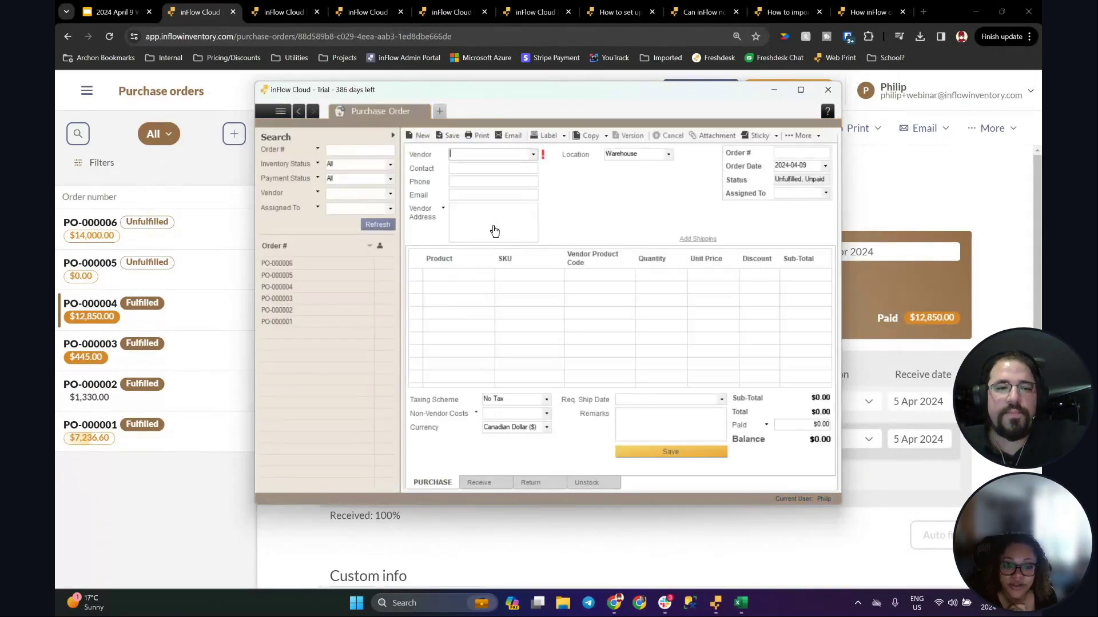
# Step: Open purchase order PO-000004 and view its received items
pyautogui.click(305, 265)
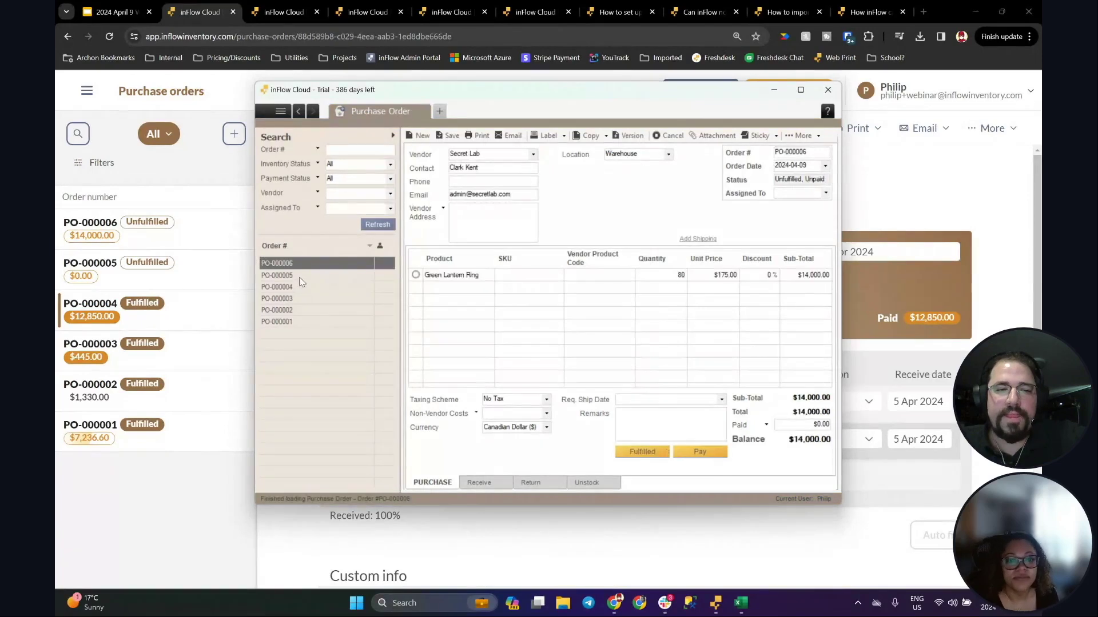
pyautogui.click(302, 276)
pyautogui.click(301, 287)
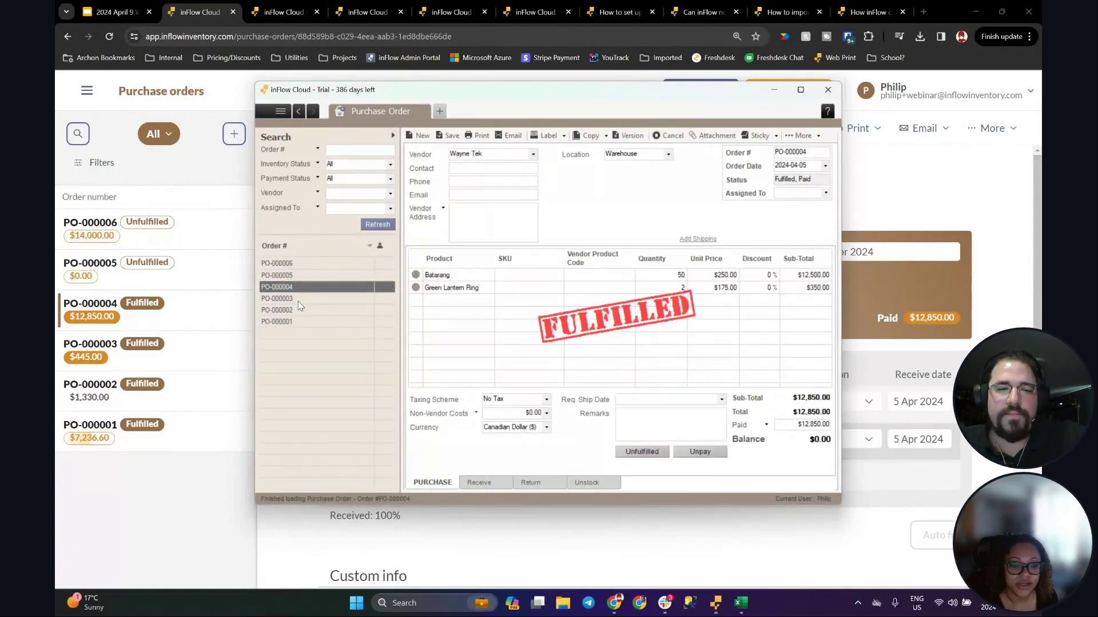
pyautogui.click(479, 483)
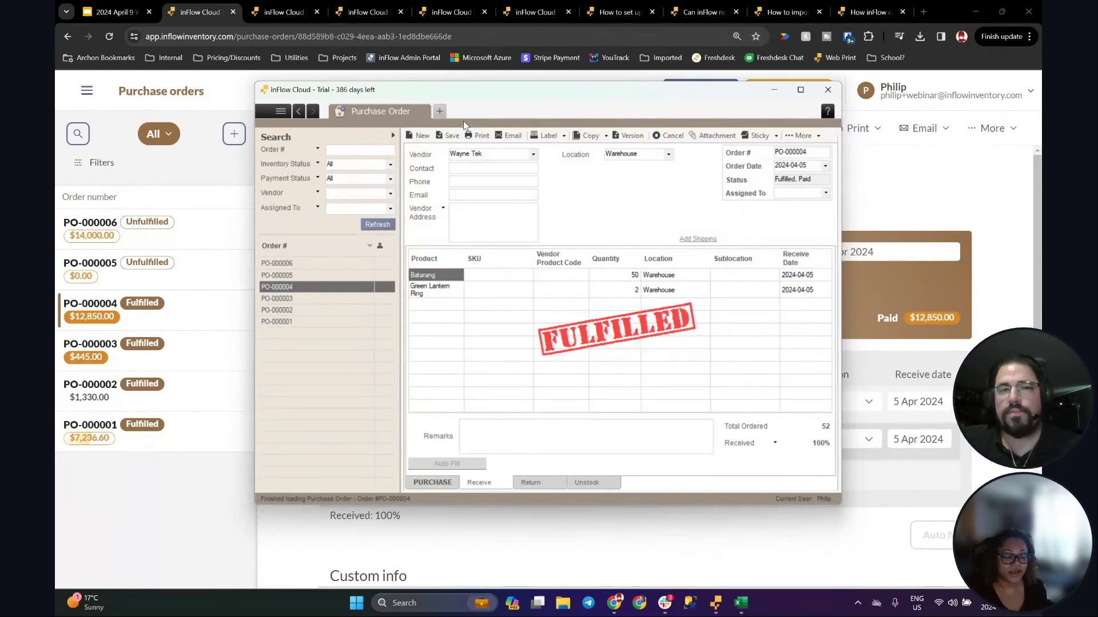
# Step: Reposition the desktop app window, maximize it, then restore it to a smaller size
pyautogui.moveTo(479, 96); pyautogui.dragTo(463, 112)
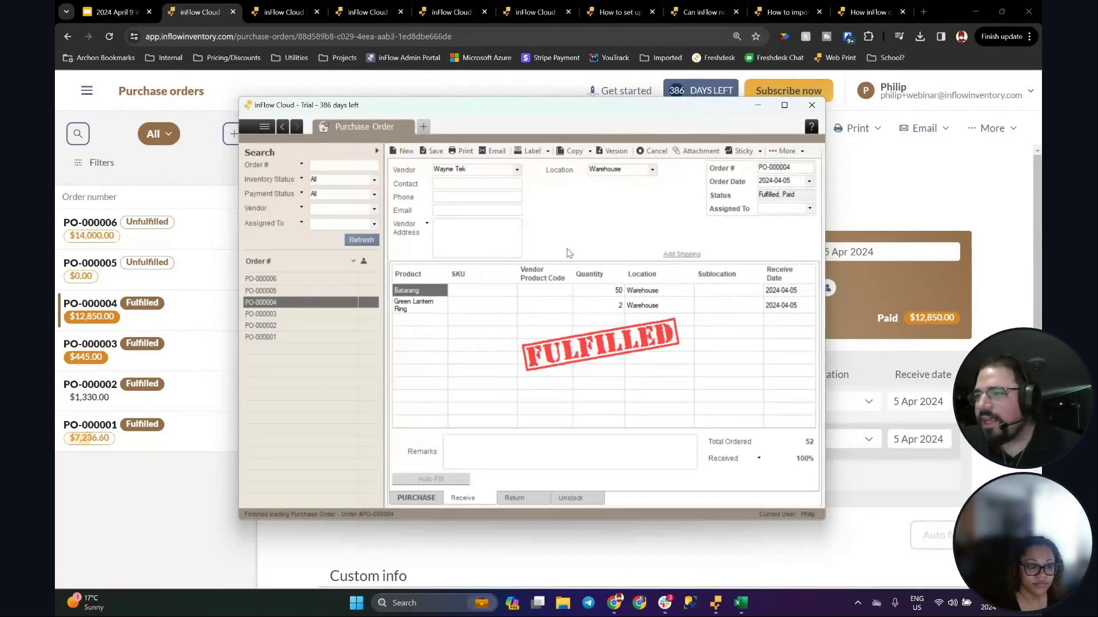
pyautogui.moveTo(475, 104); pyautogui.dragTo(488, 110)
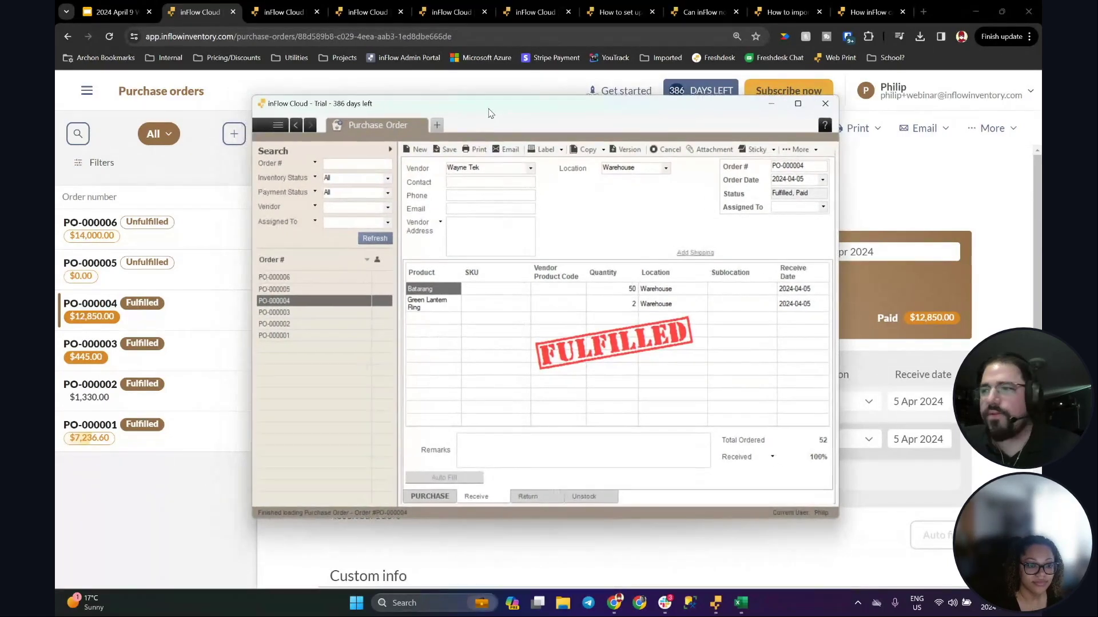
pyautogui.doubleClick(488, 111)
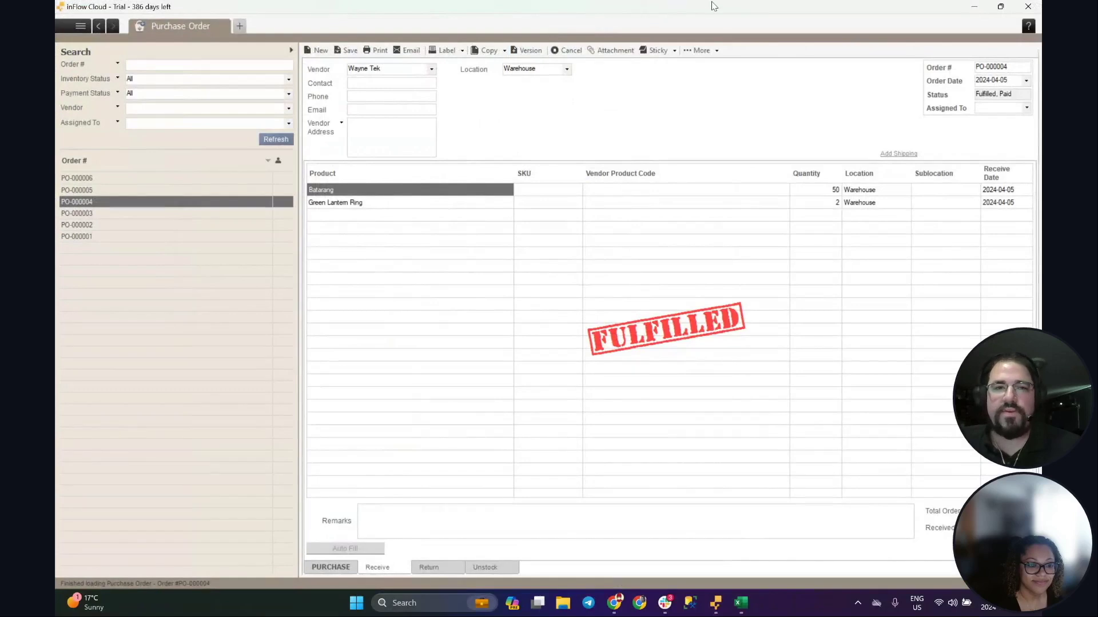
pyautogui.doubleClick(713, 6)
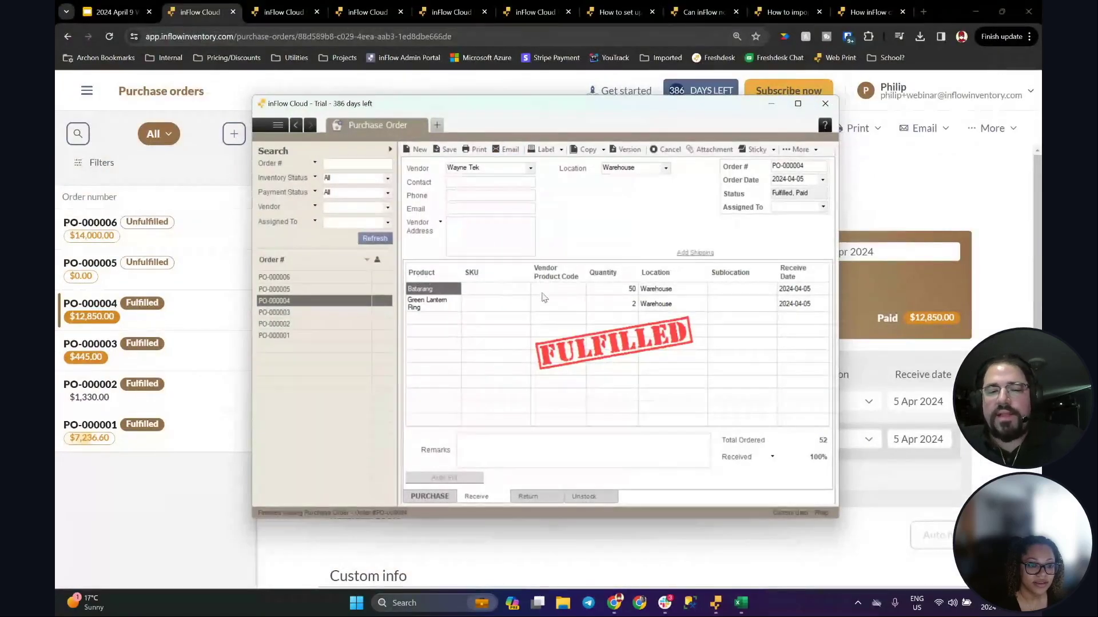
# Step: Check PO-000004's prices, then sort received items by quantity, location and product, returning to the browser
pyautogui.click(429, 496)
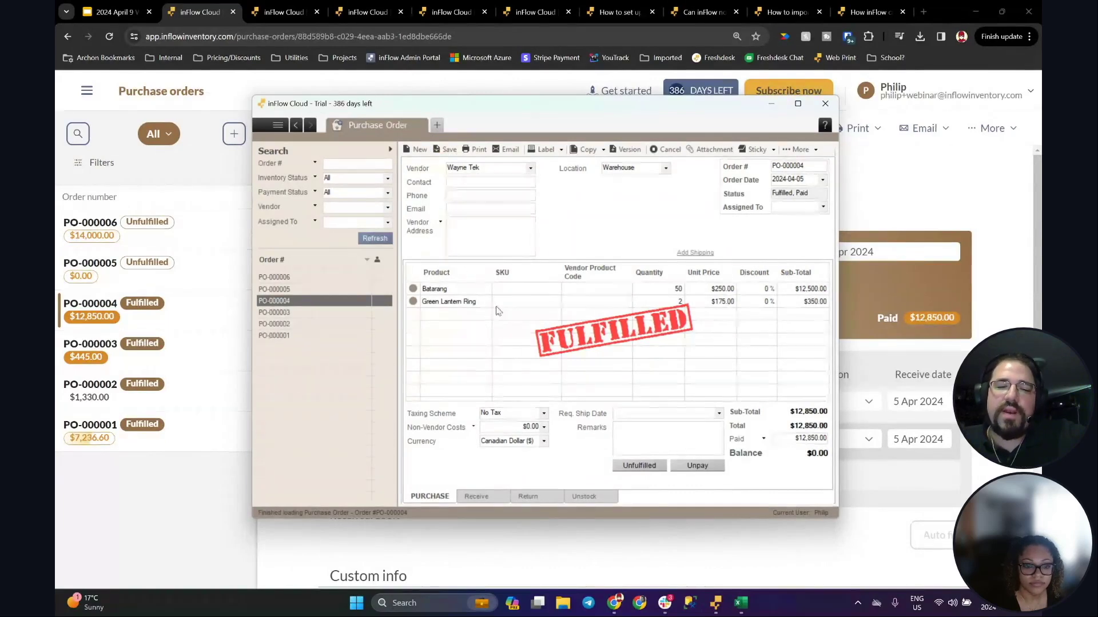
pyautogui.click(476, 497)
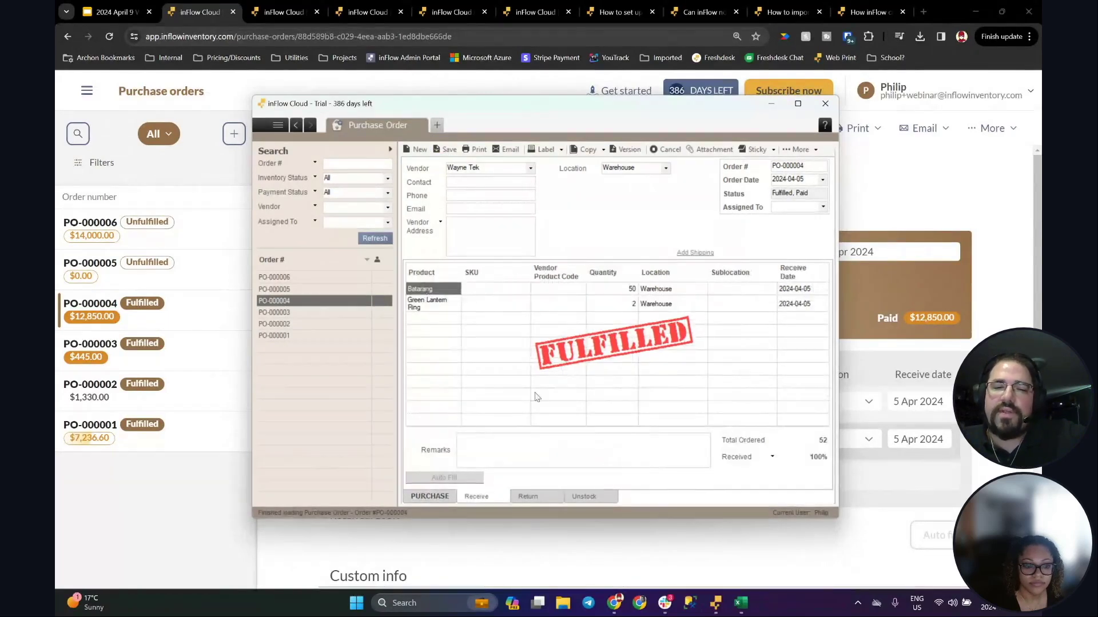
pyautogui.click(625, 274)
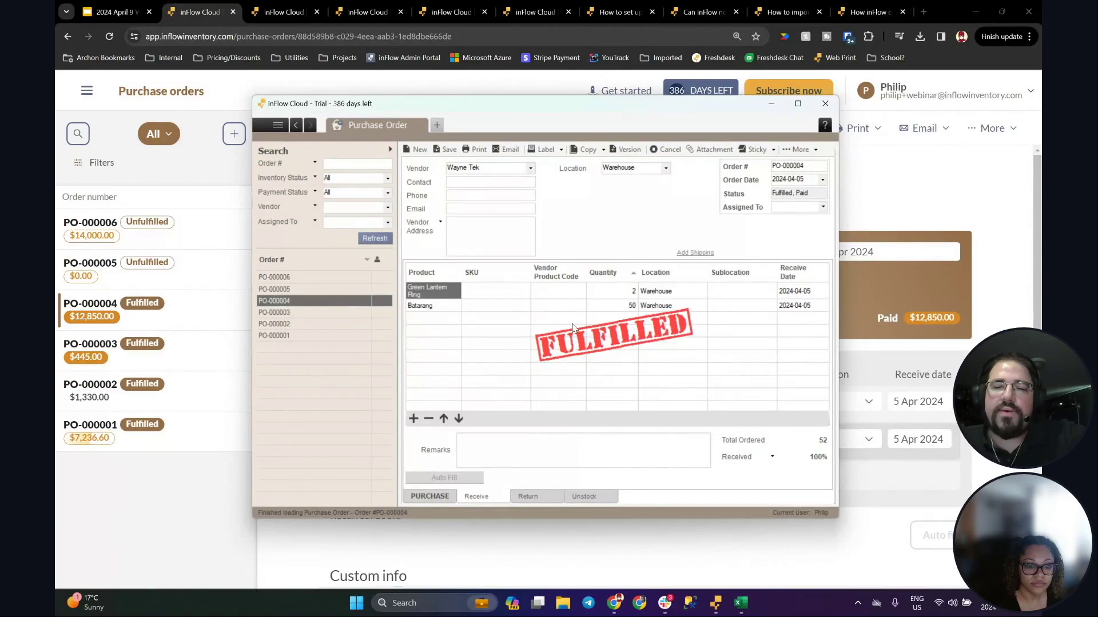
pyautogui.click(667, 273)
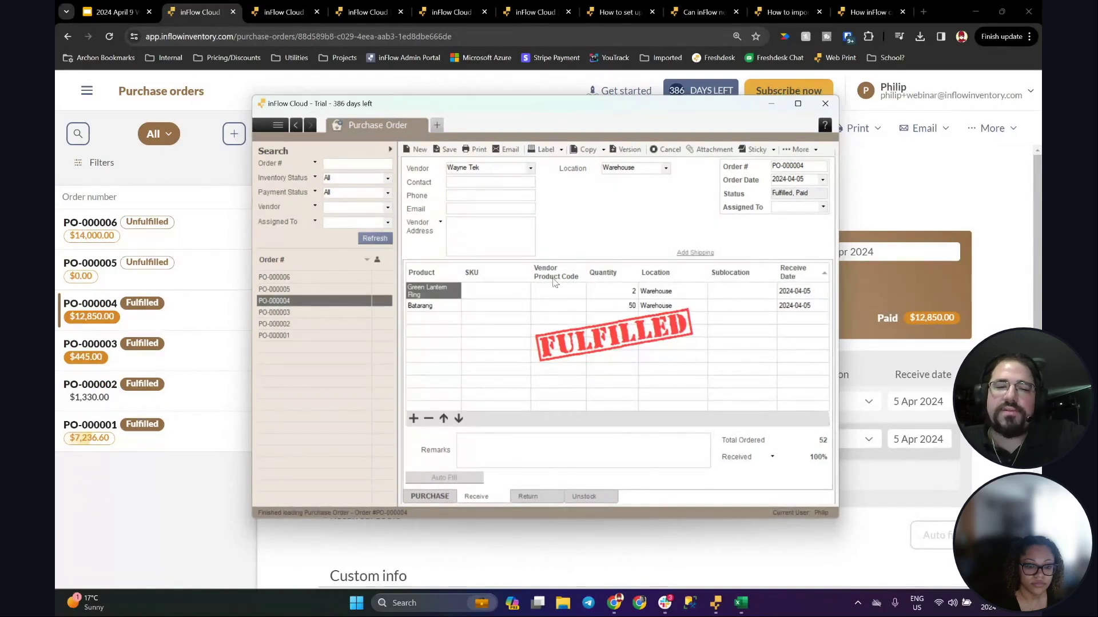
pyautogui.click(457, 277)
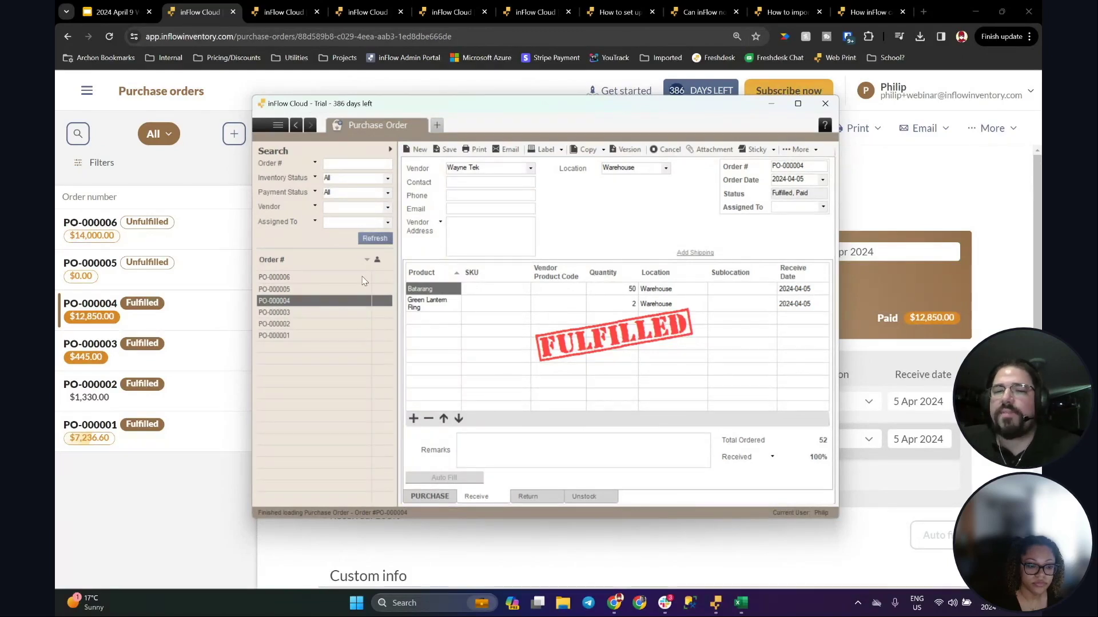
pyautogui.click(891, 214)
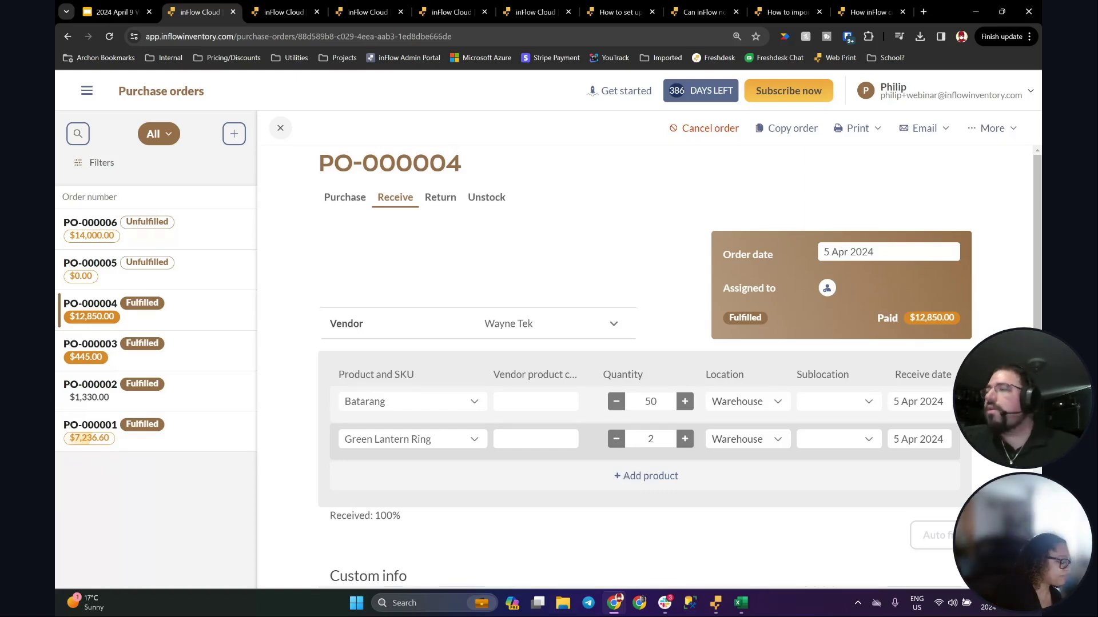
# Step: Go to the web app's Products list from the navigation menu
pyautogui.click(86, 95)
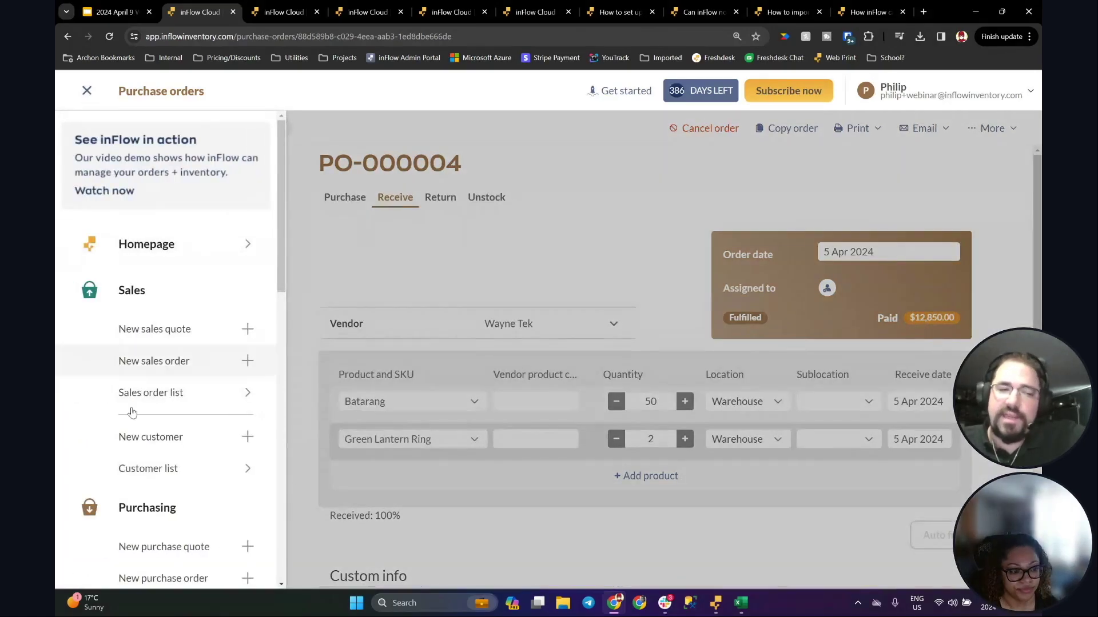
pyautogui.scroll(-4, 217, 440)
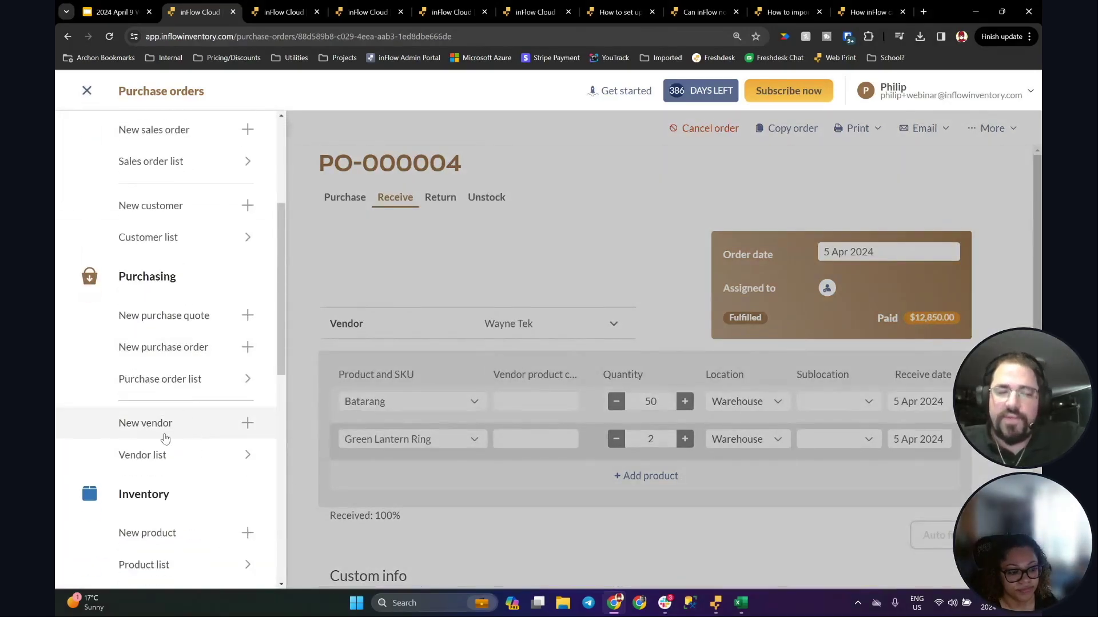
pyautogui.scroll(-2, 174, 531)
pyautogui.click(201, 458)
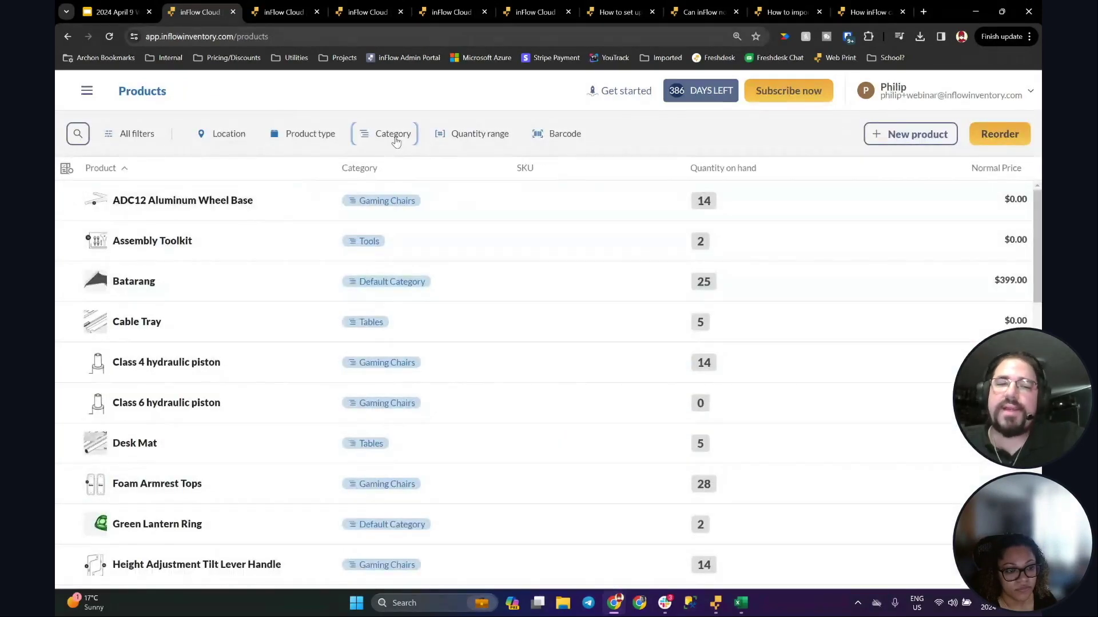
# Step: Filter the products to the Gaming Chairs category and scroll through the results
pyautogui.click(392, 134)
pyautogui.click(464, 169)
pyautogui.click(435, 208)
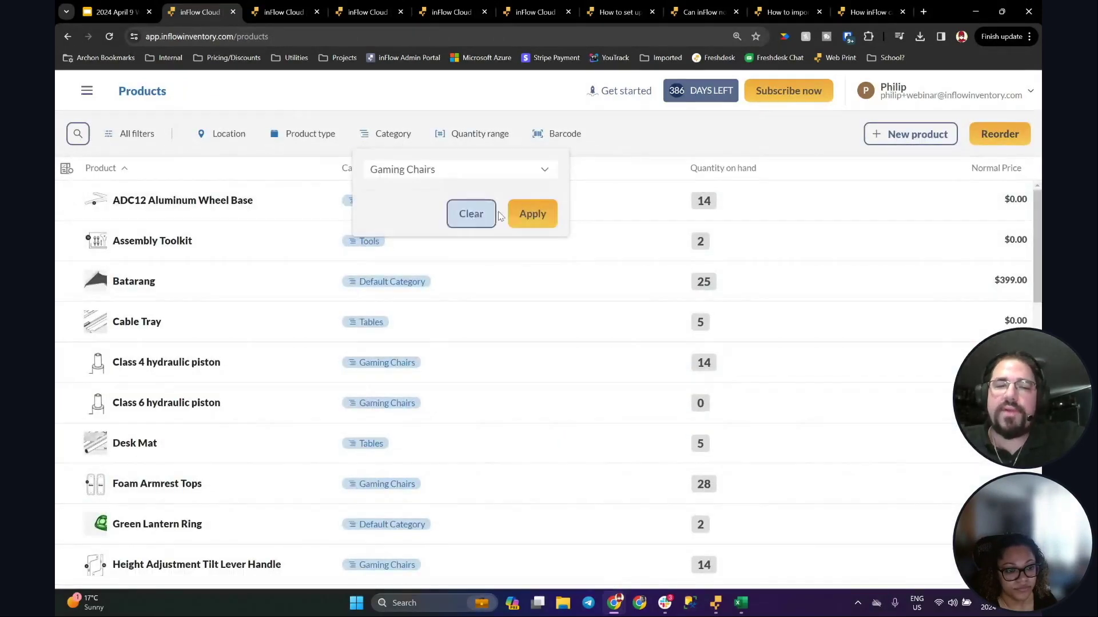
pyautogui.click(529, 216)
pyautogui.scroll(-5, 309, 321)
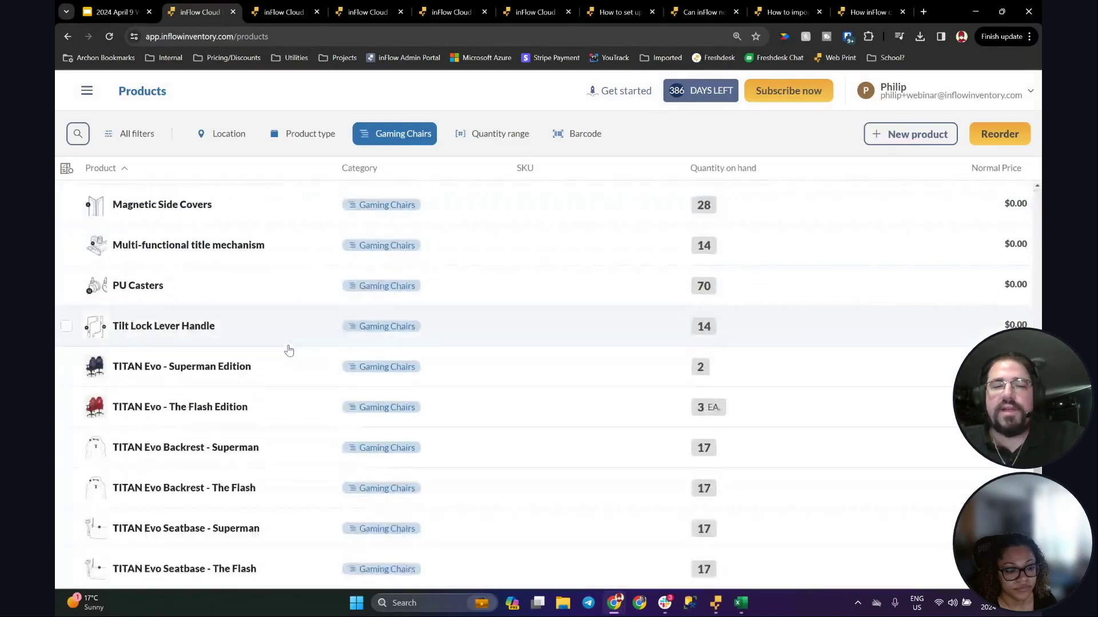
pyautogui.scroll(5, 226, 495)
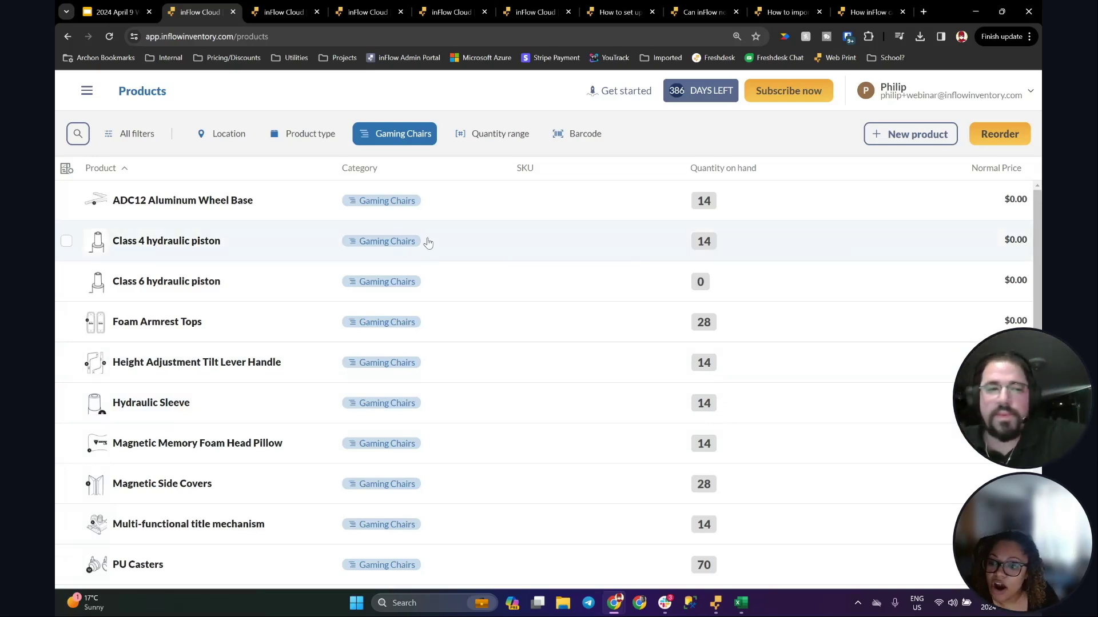
pyautogui.scroll(-1, 303, 228)
pyautogui.scroll(-5, 297, 225)
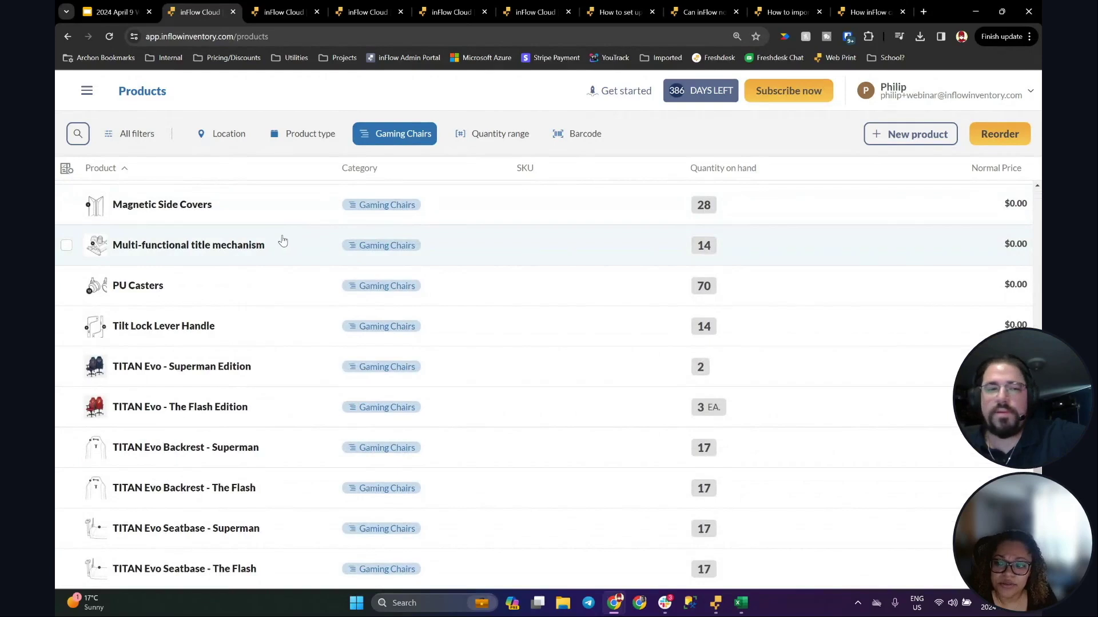
pyautogui.scroll(6, 283, 241)
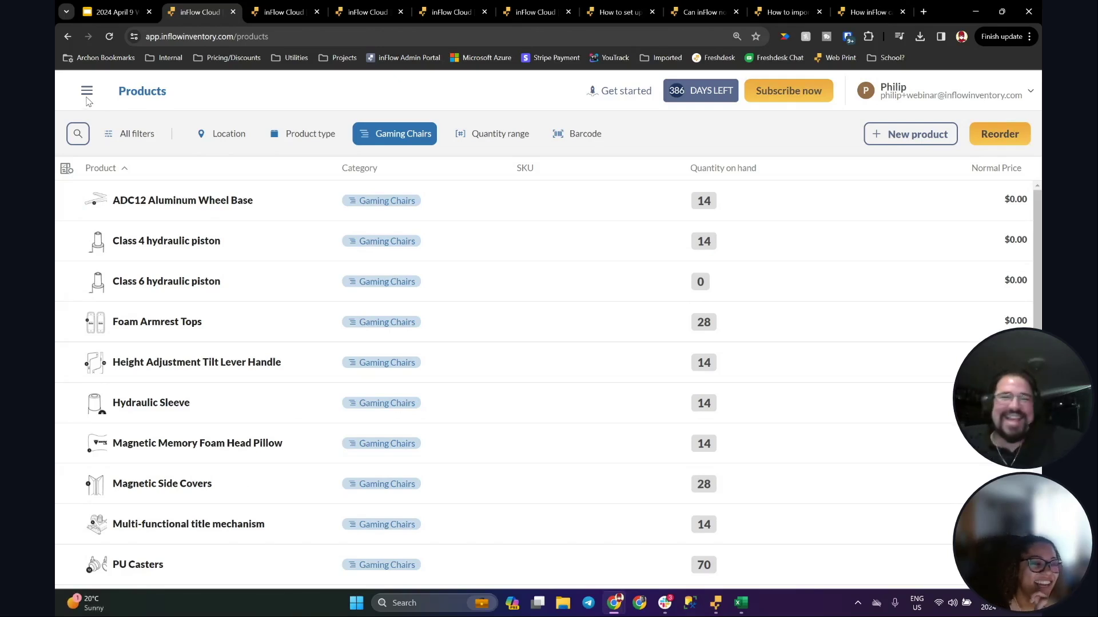
# Step: Open purchase order PO-000006 and look at its additional actions and print options
pyautogui.click(87, 92)
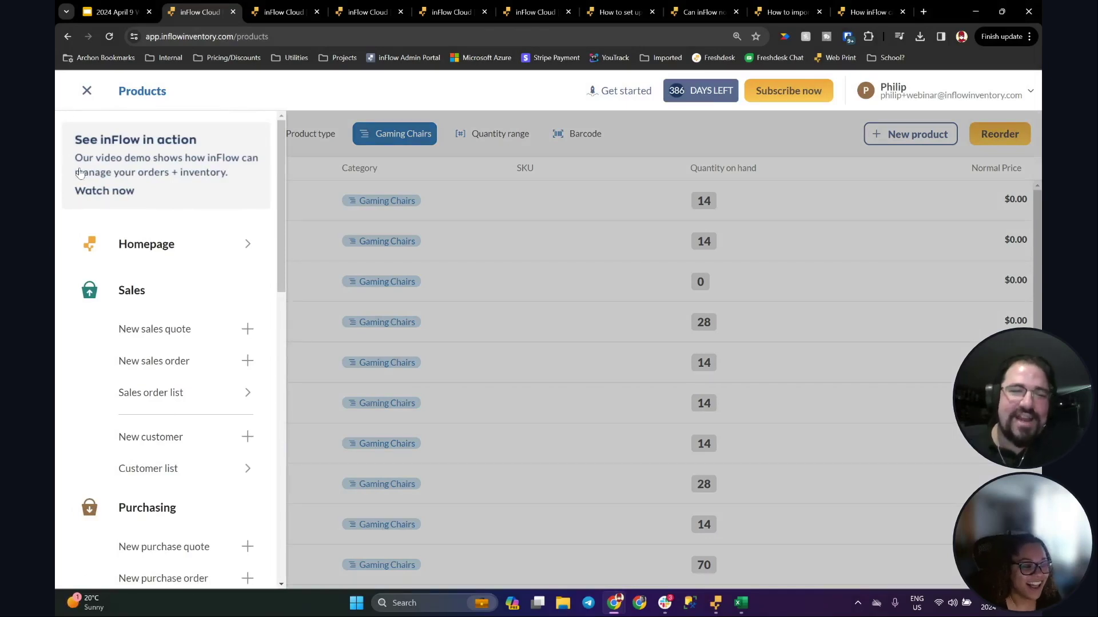
pyautogui.moveTo(281, 259); pyautogui.dragTo(282, 274)
pyautogui.scroll(-4, 282, 275)
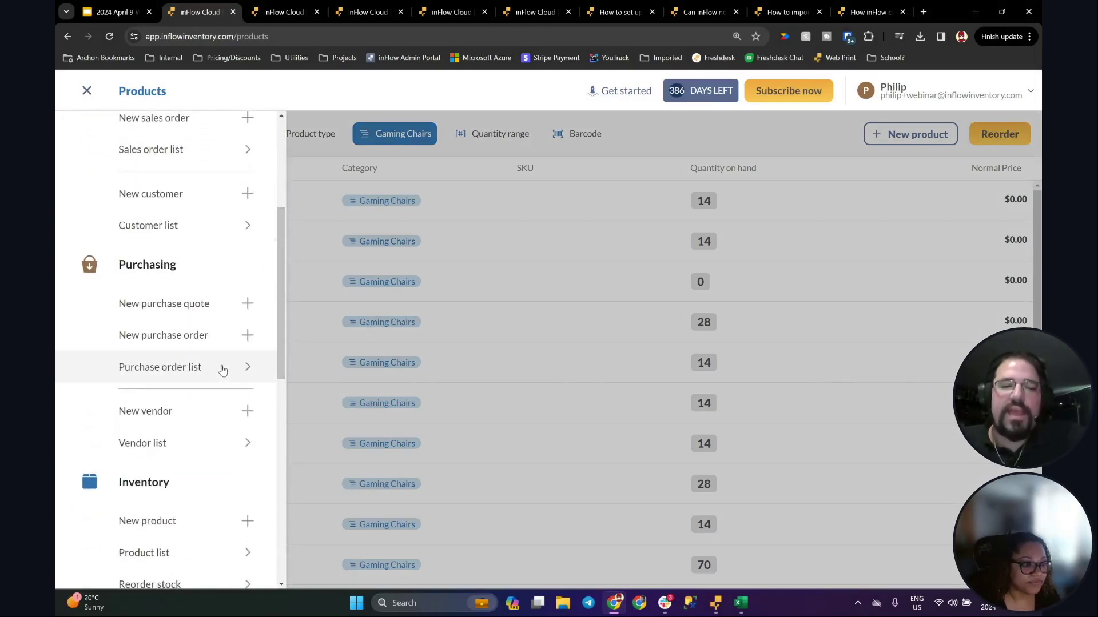
pyautogui.click(165, 378)
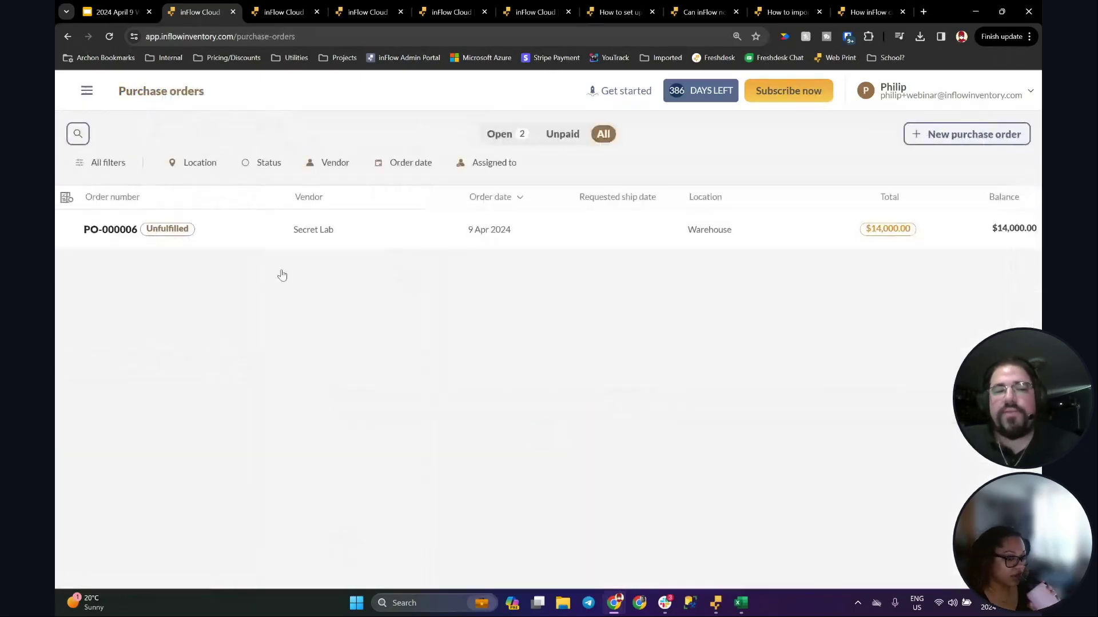
pyautogui.click(341, 242)
pyautogui.click(988, 128)
pyautogui.click(858, 129)
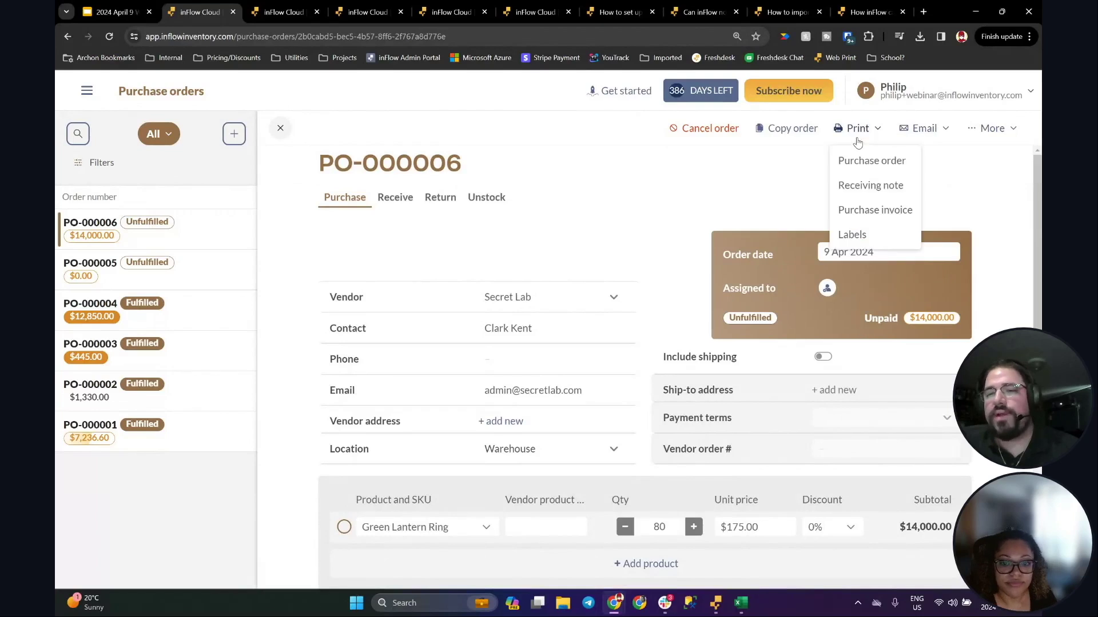
pyautogui.click(698, 204)
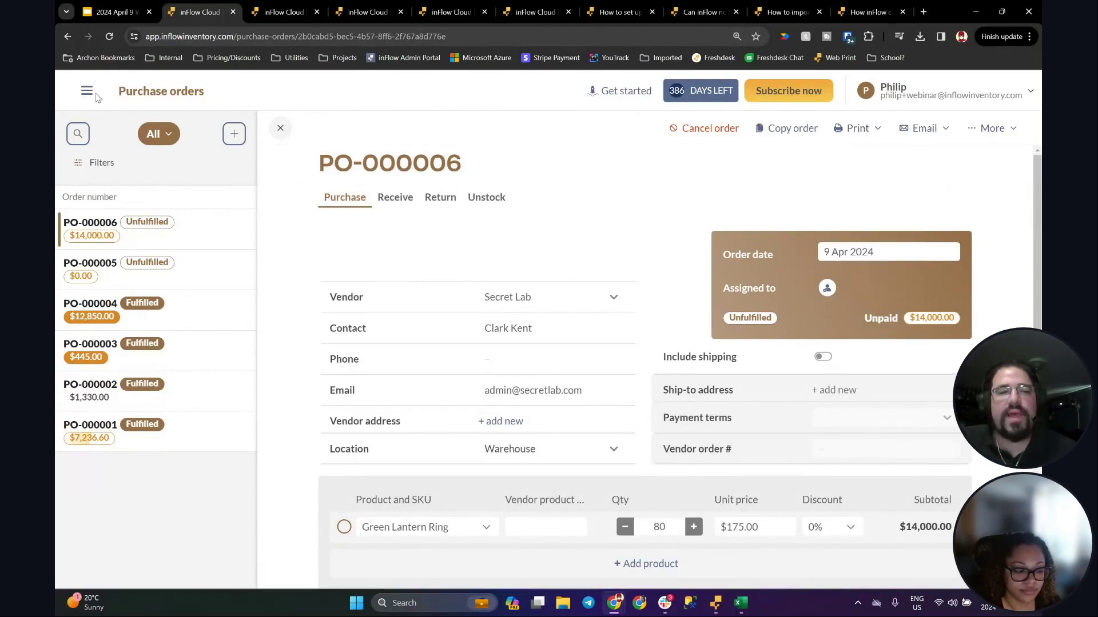
# Step: Open the Export data dialog from the navigation menu
pyautogui.click(87, 91)
pyautogui.scroll(-15, 117, 441)
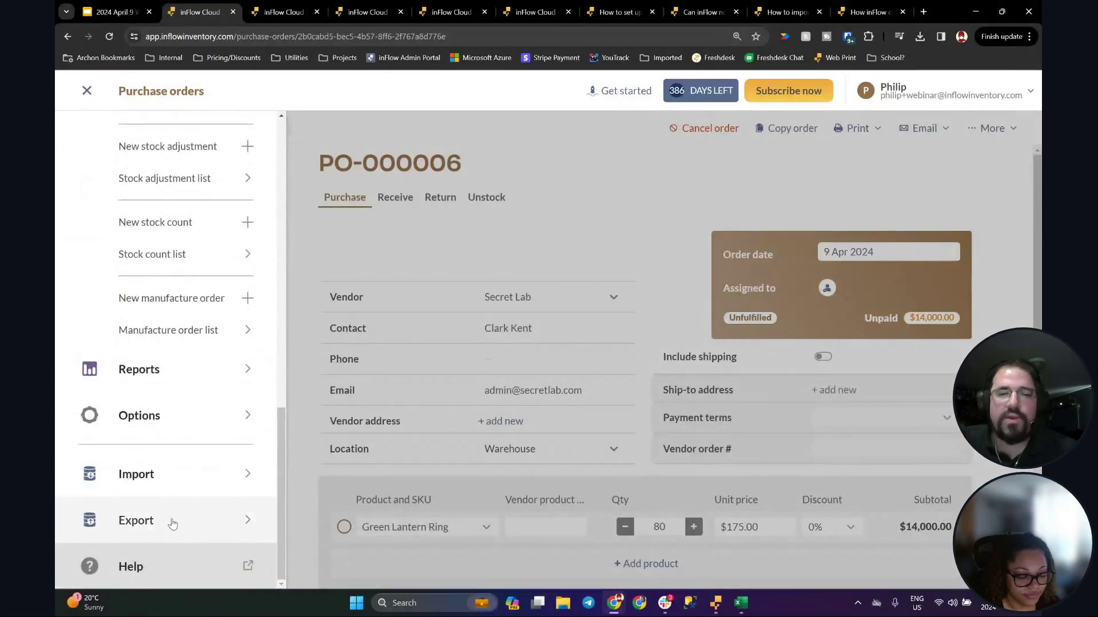
pyautogui.click(172, 523)
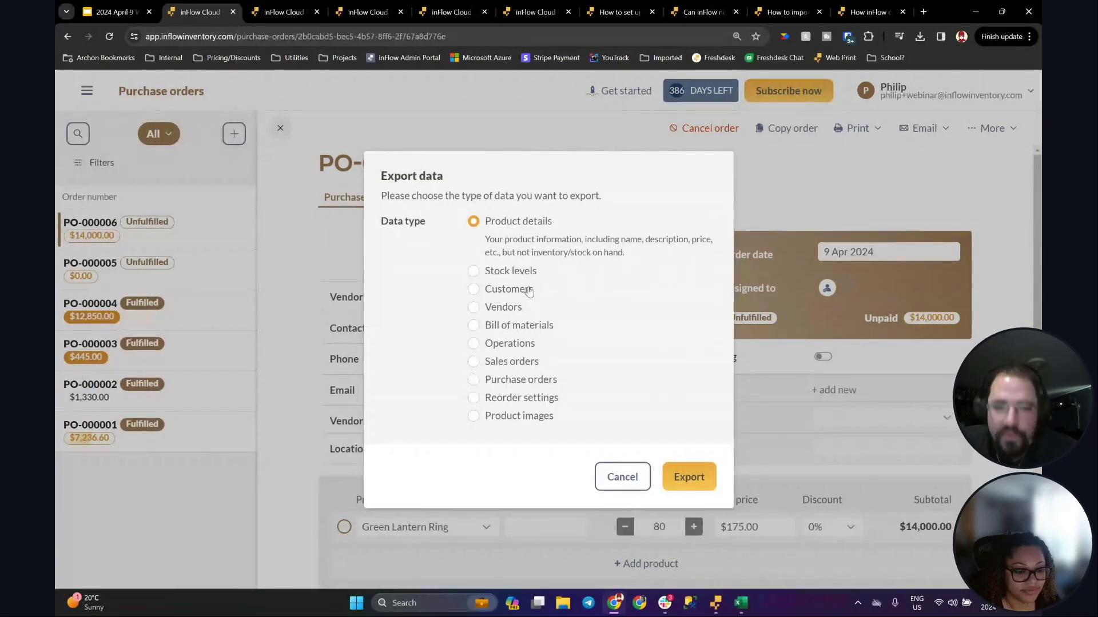
# Step: Set the export to purchase orders with a Past week order date range, then switch to the desktop app
pyautogui.click(515, 380)
pyautogui.click(679, 386)
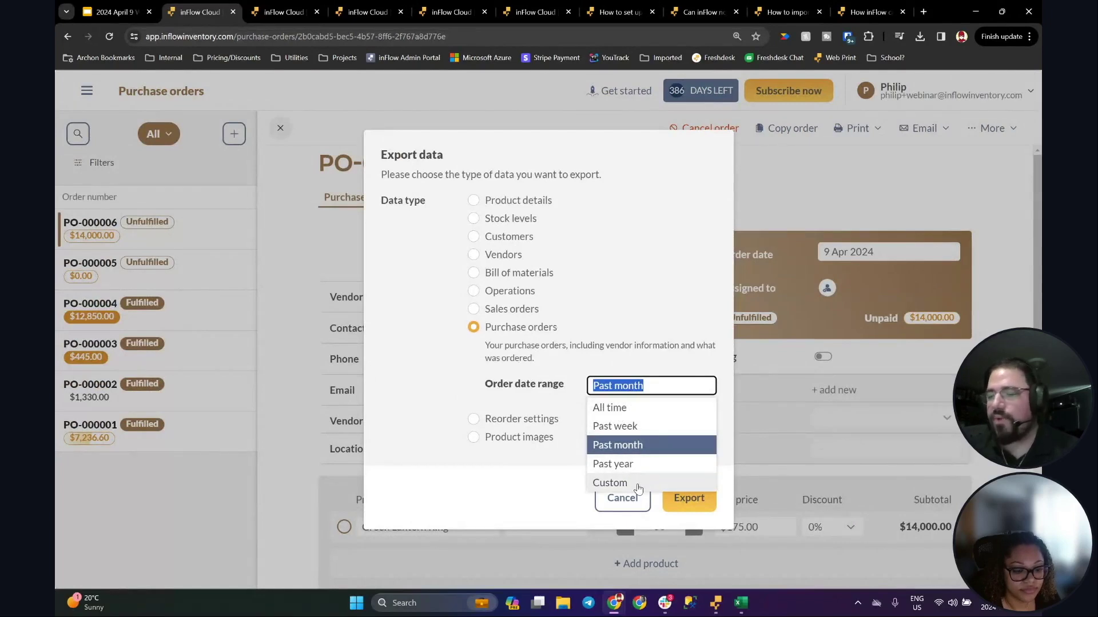
pyautogui.click(625, 430)
pyautogui.click(654, 382)
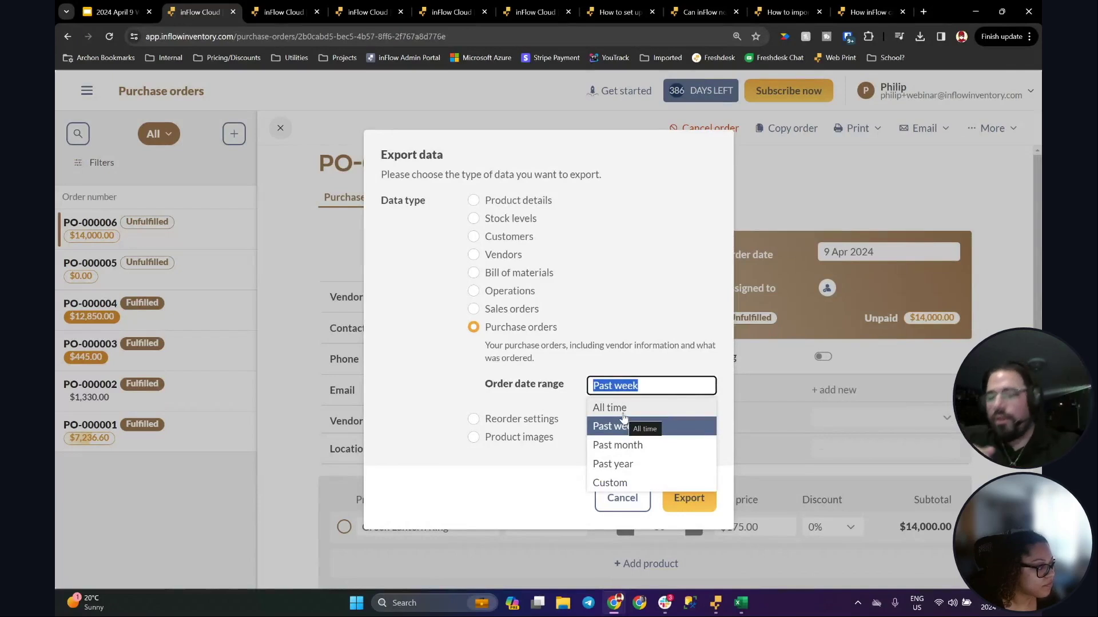
pyautogui.click(716, 603)
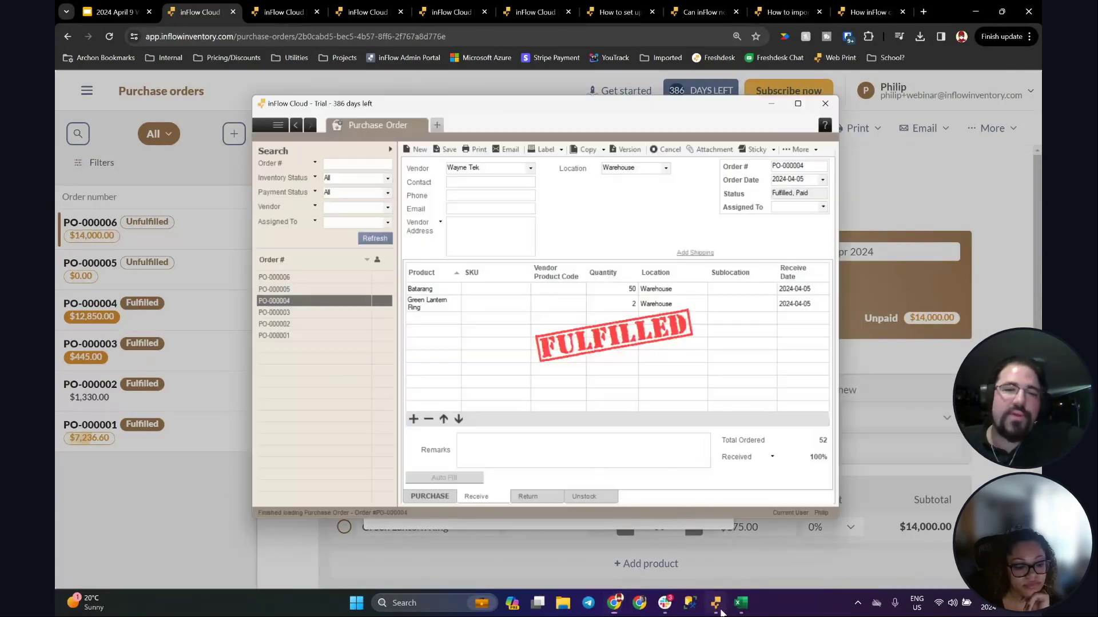
# Step: Discard the unsaved order changes and open purchase order PO-000005
pyautogui.click(390, 151)
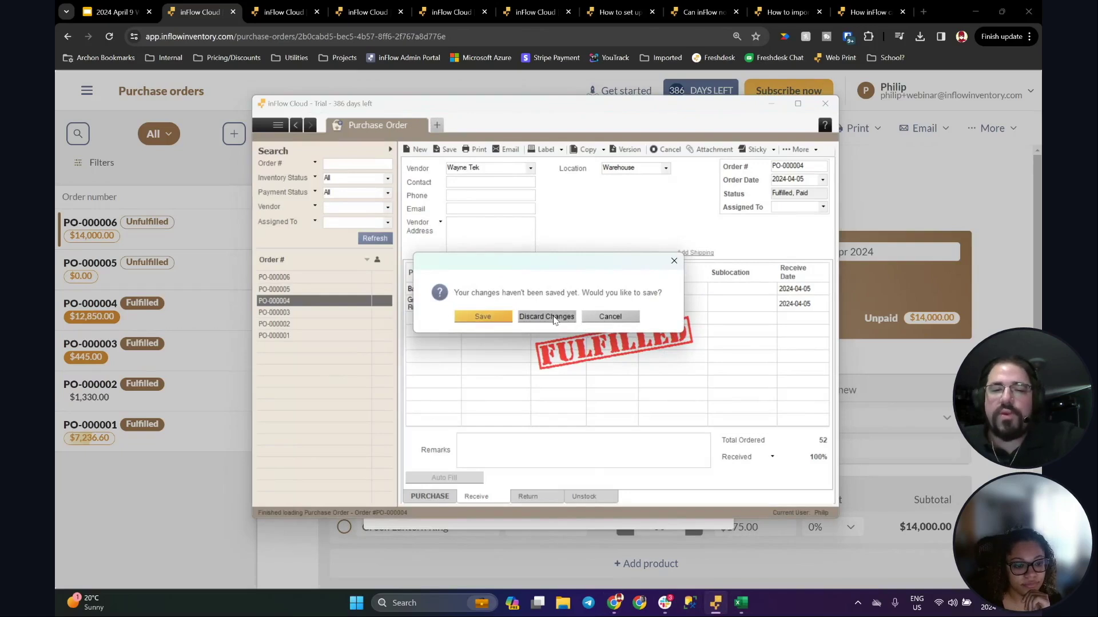
pyautogui.click(555, 318)
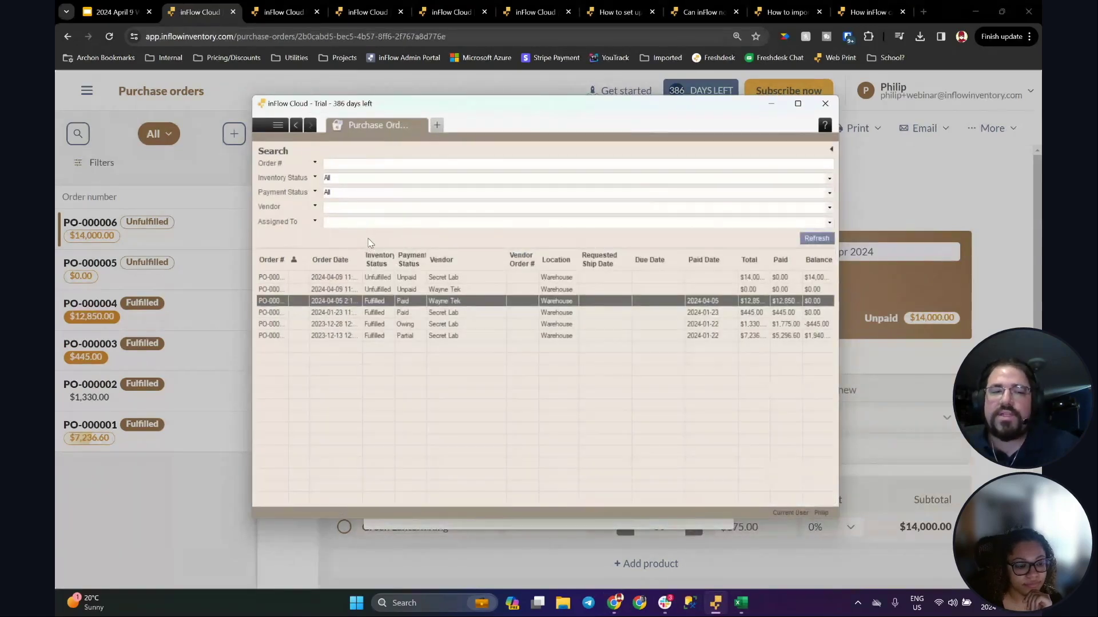
pyautogui.doubleClick(281, 301)
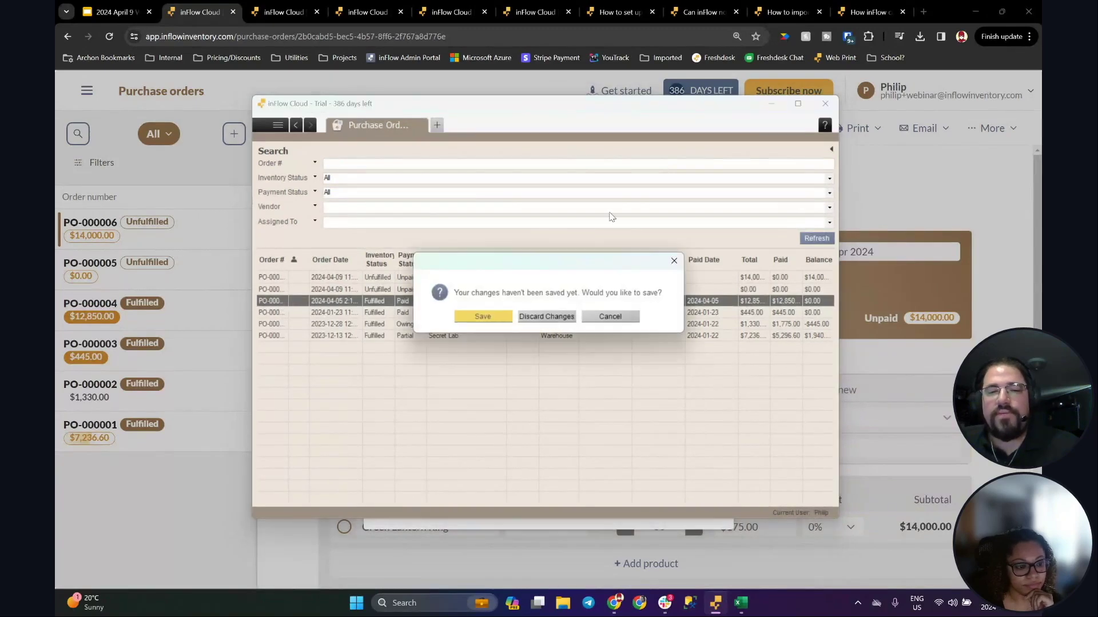
pyautogui.click(546, 317)
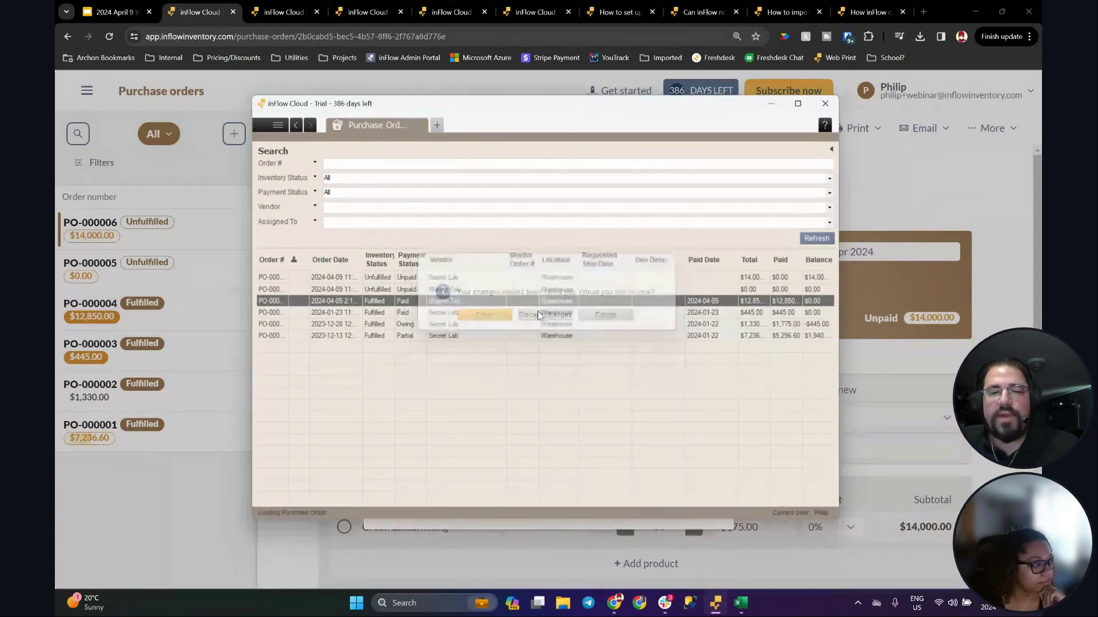
pyautogui.doubleClick(327, 290)
# Step: Filter the purchase order list to order number PO-000005
pyautogui.click(815, 165)
pyautogui.hotkey('ctrl', 'c')
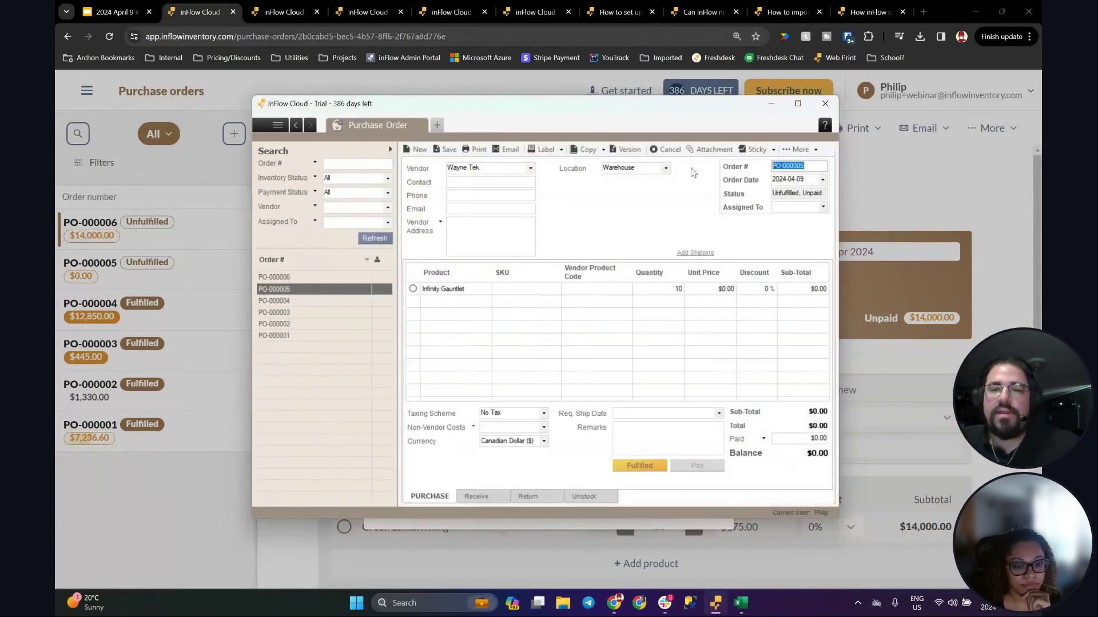
pyautogui.click(390, 150)
pyautogui.click(372, 164)
pyautogui.hotkey('ctrl', 'v')
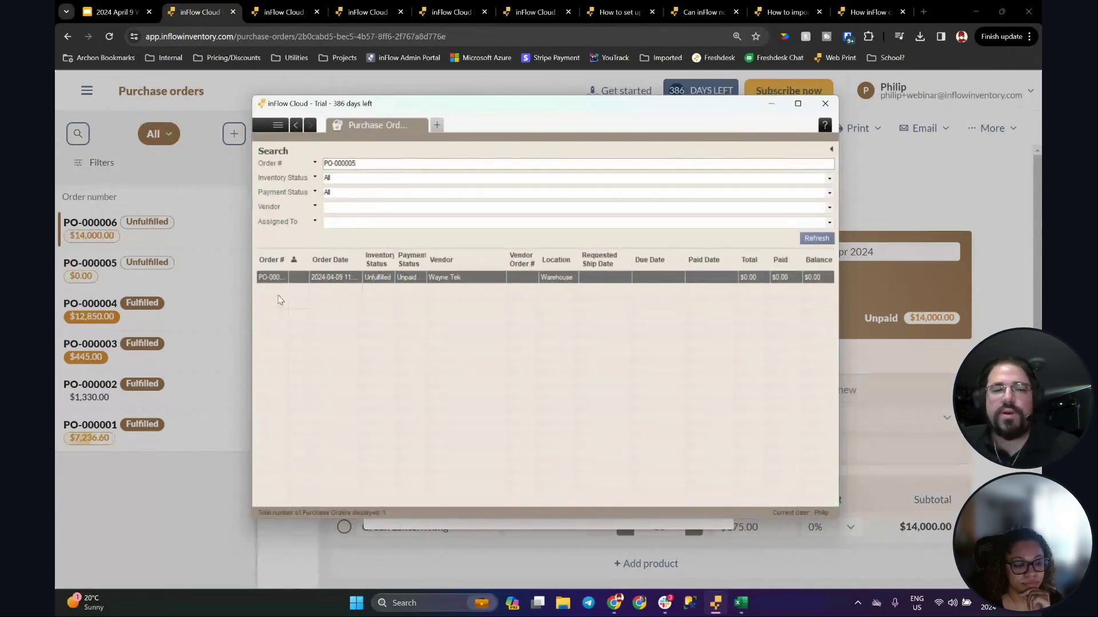
# Step: Show the list's column menu with its export-to-CSV option
pyautogui.rightClick(485, 264)
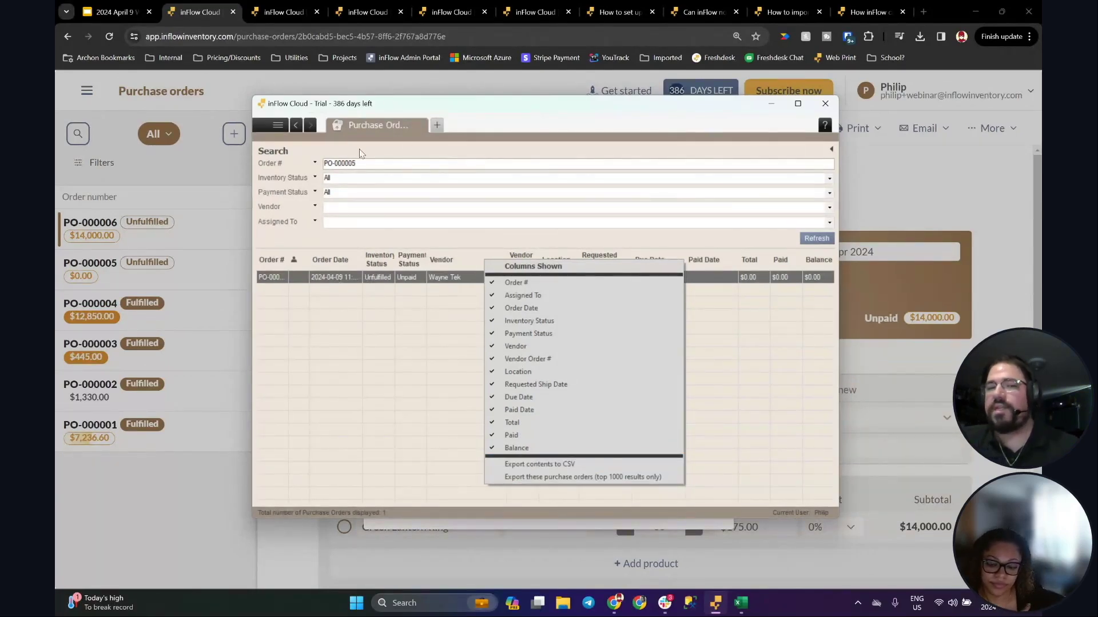
pyautogui.click(387, 163)
pyautogui.moveTo(368, 163); pyautogui.dragTo(322, 164)
pyautogui.click(428, 165)
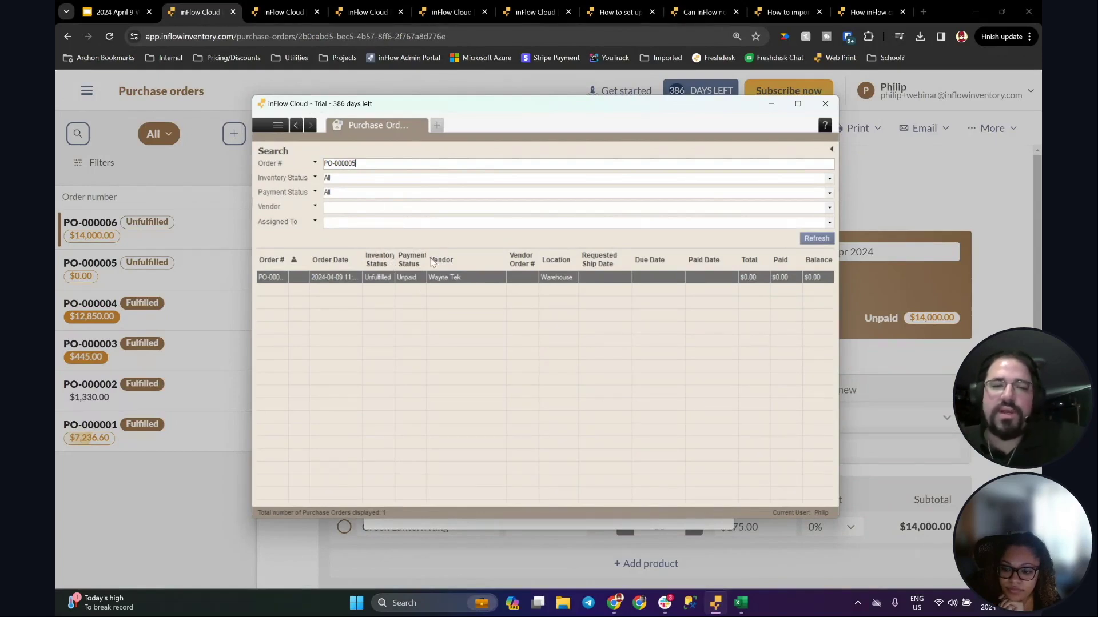
pyautogui.rightClick(471, 263)
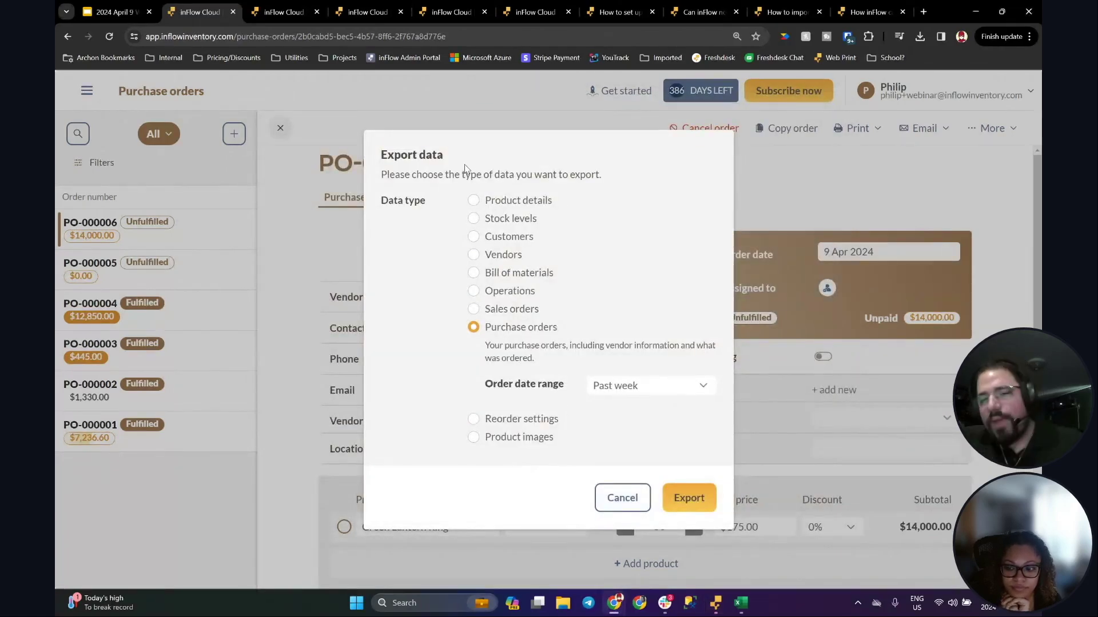
# Step: Switch the export to a Custom order date range, then cancel the export
pyautogui.click(641, 379)
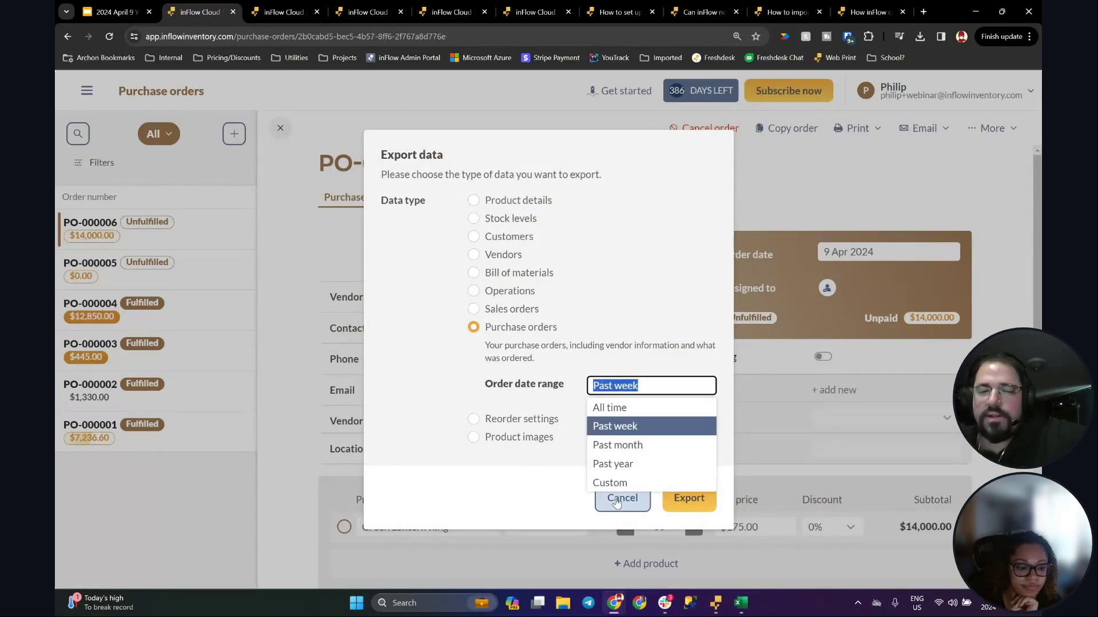
pyautogui.click(615, 485)
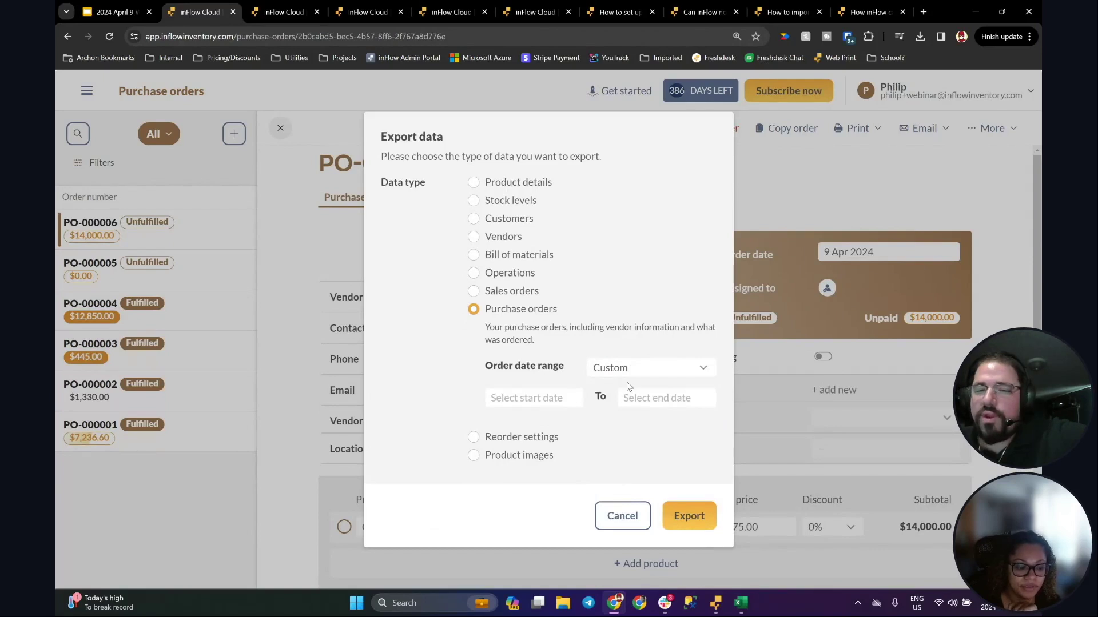
pyautogui.click(521, 398)
pyautogui.click(636, 392)
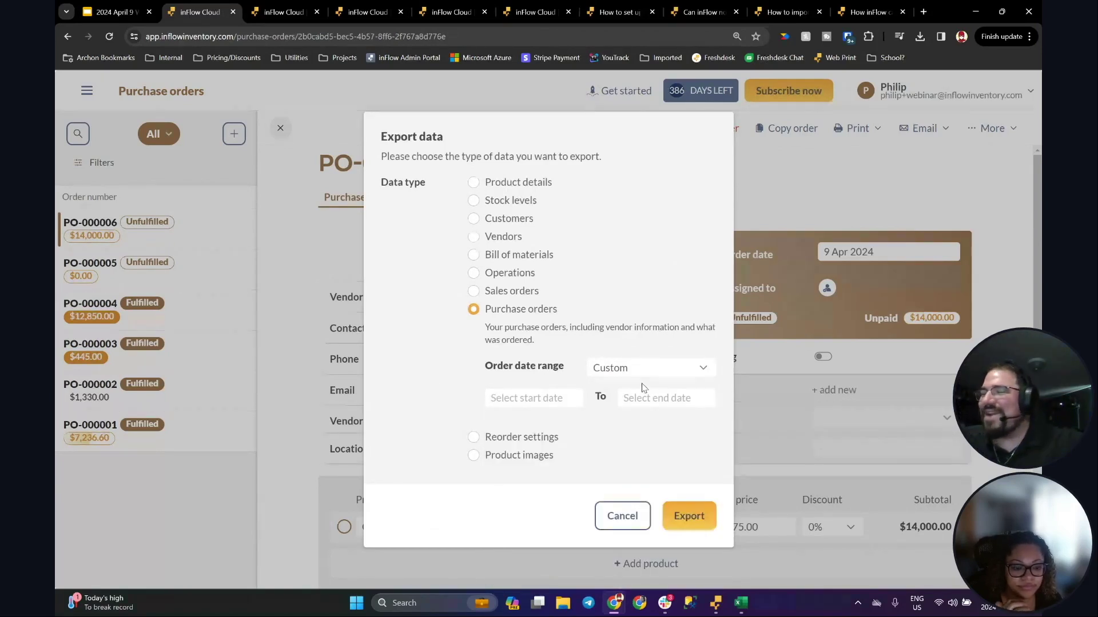
pyautogui.click(621, 516)
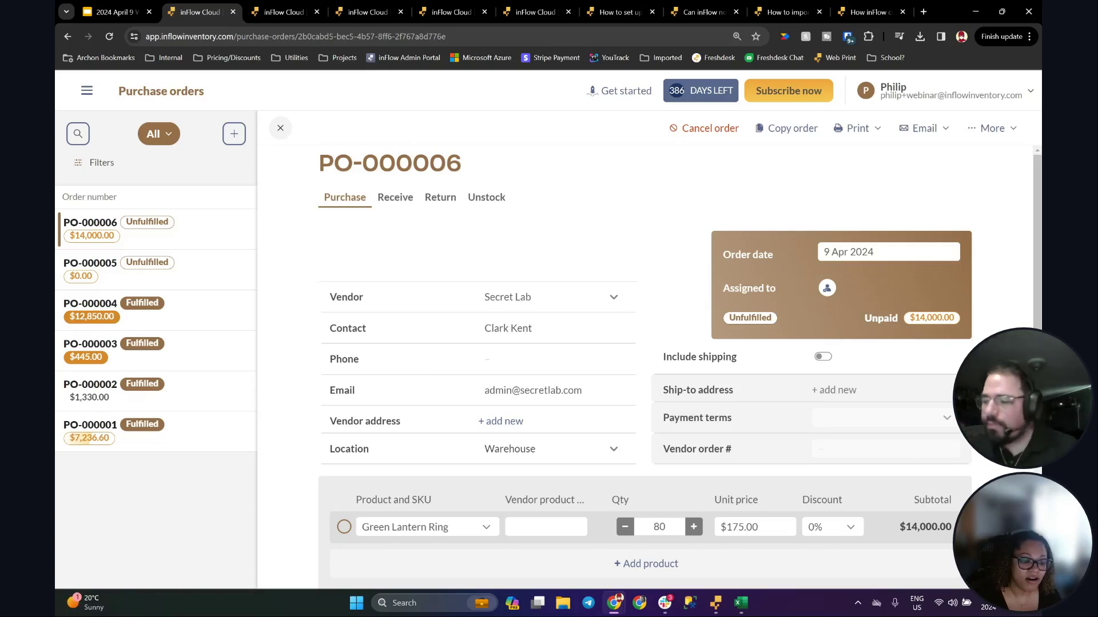
# Step: In a new tab, try inflowinventory.com/roadmap, then search the web for 'inflowinventory roadmap'
pyautogui.click(923, 12)
pyautogui.write('inflowinventory.com')
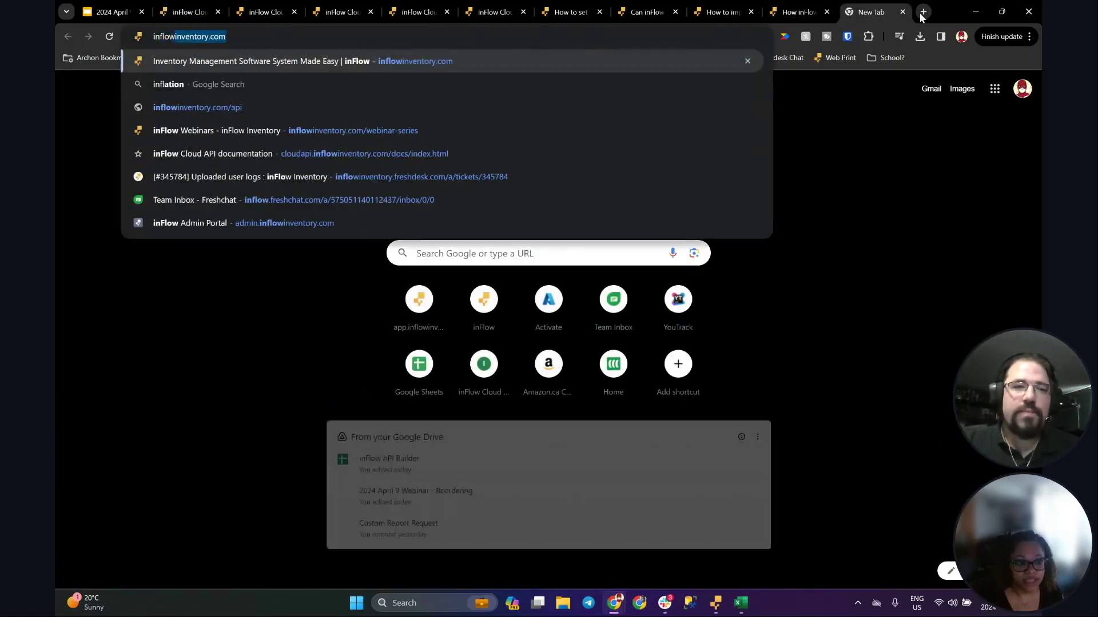
pyautogui.write('/roadmap')
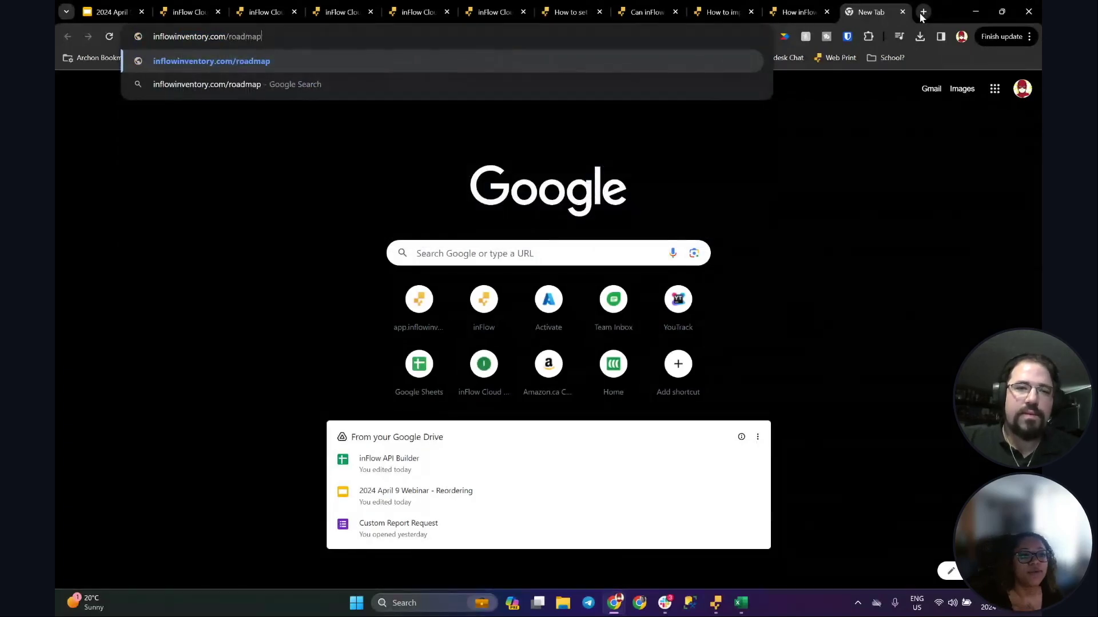
pyautogui.press('Return')
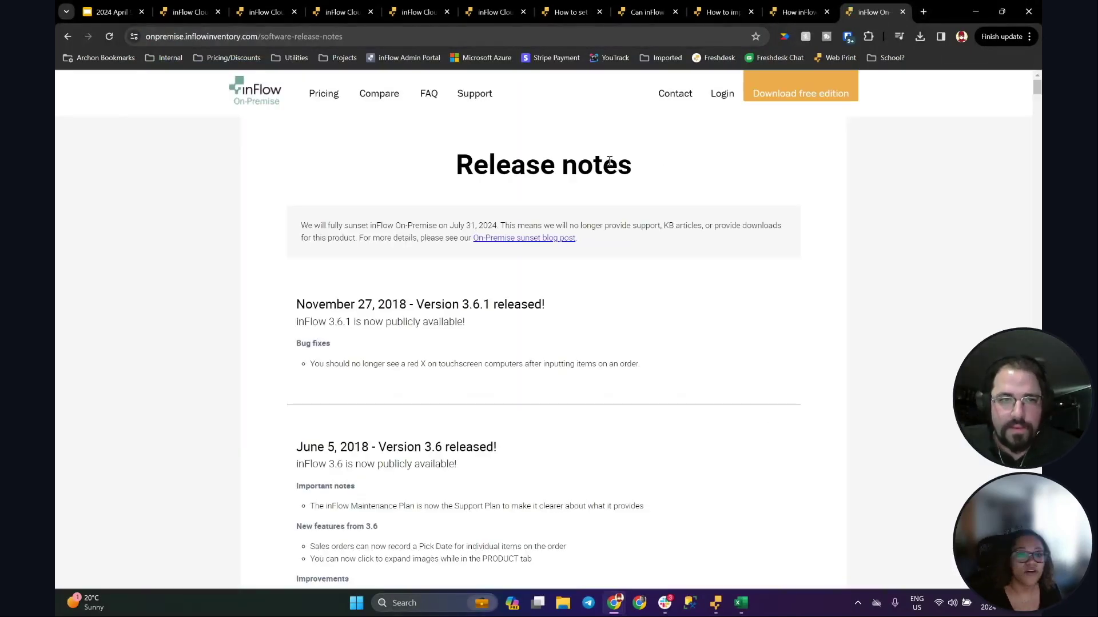
pyautogui.click(337, 43)
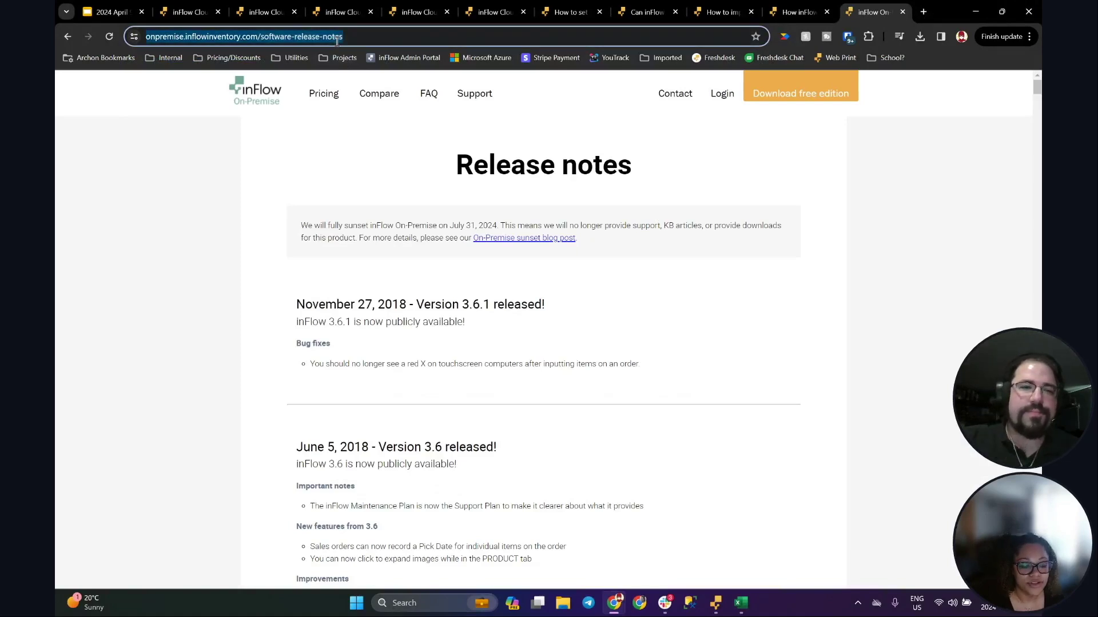
pyautogui.write('inflow')
pyautogui.press('Right')
pyautogui.press('BackSpace')
pyautogui.press('BackSpace')
pyautogui.press('BackSpace')
pyautogui.press('BackSpace')
pyautogui.write('roadmap')
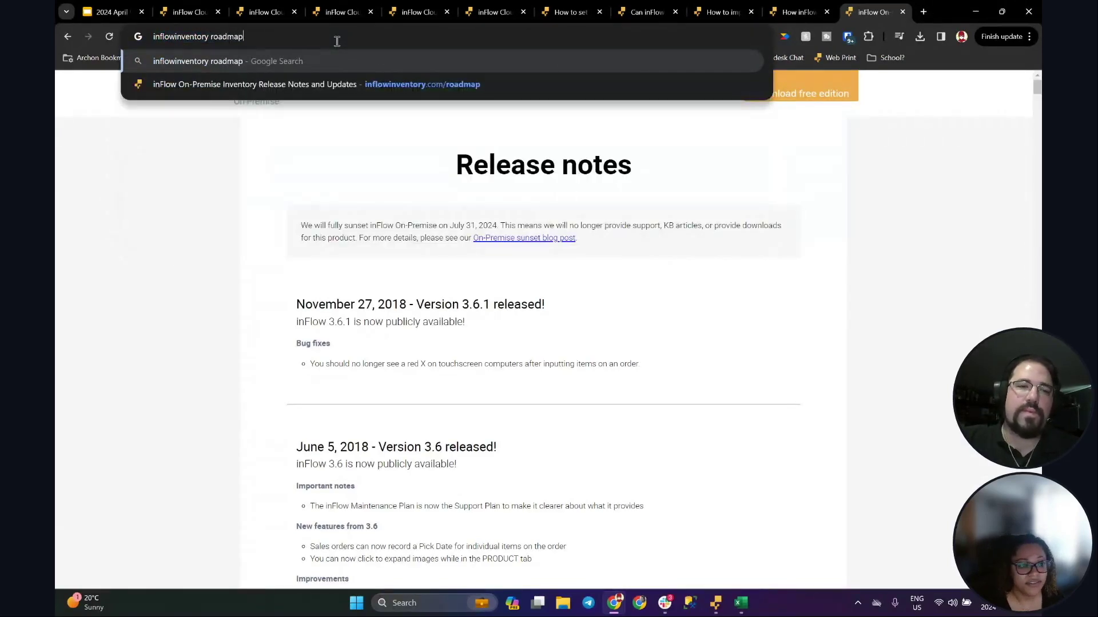
pyautogui.press('Return')
# Step: Open the inFlow Cloud release notes result from the search results
pyautogui.scroll(-5, 339, 265)
pyautogui.scroll(-6, 336, 258)
pyautogui.scroll(-1, 315, 254)
pyautogui.scroll(2, 287, 237)
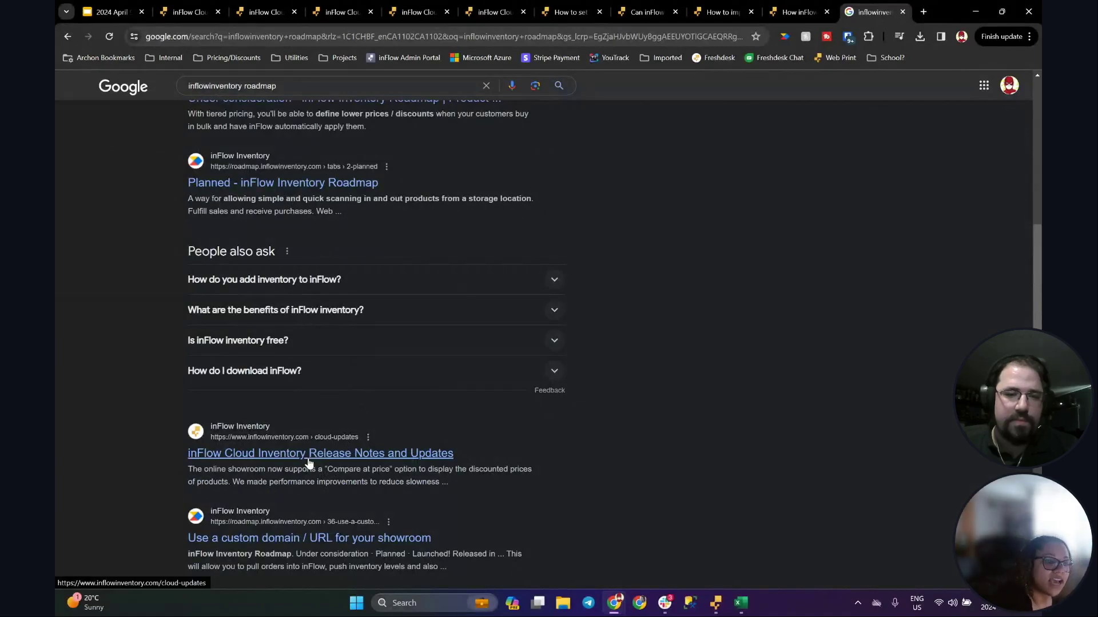
pyautogui.click(307, 459)
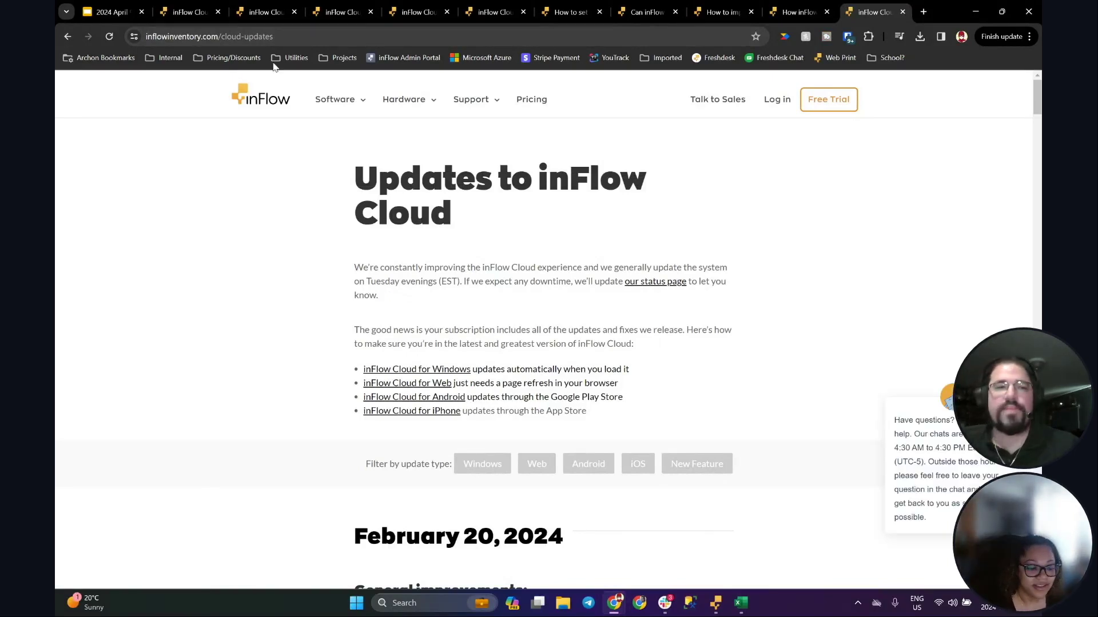
# Step: Load the roadmap.inflowinventory.com site
pyautogui.click(281, 36)
pyautogui.write('roa')
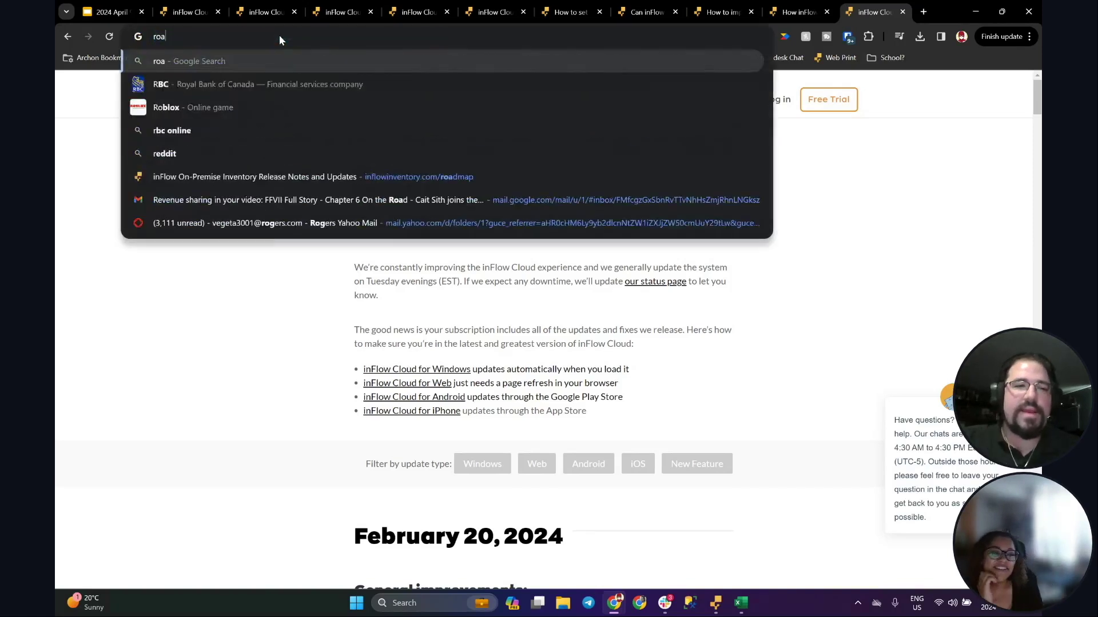
pyautogui.write('dmap.inflowinventory')
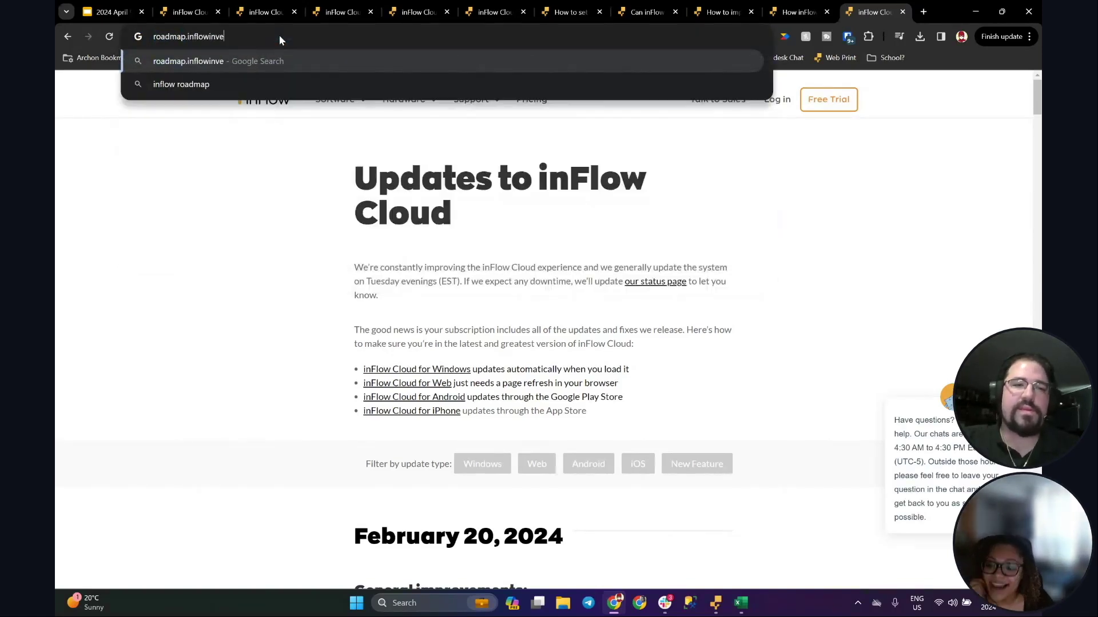
pyautogui.write('.com')
pyautogui.press('Return')
pyautogui.moveTo(335, 99)
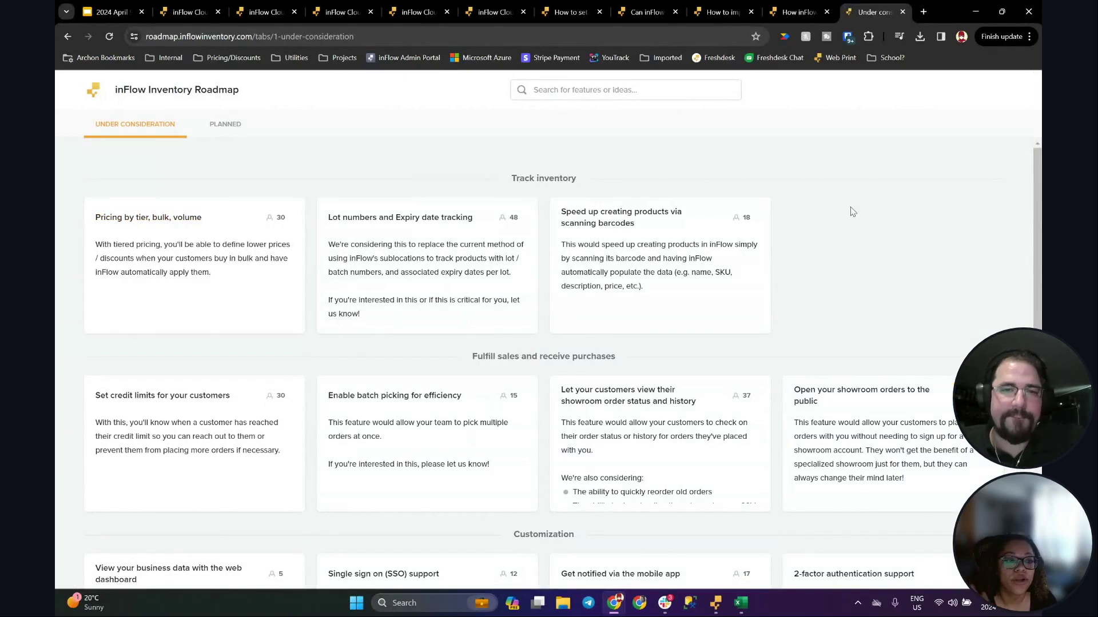
pyautogui.scroll(-3, 1036, 229)
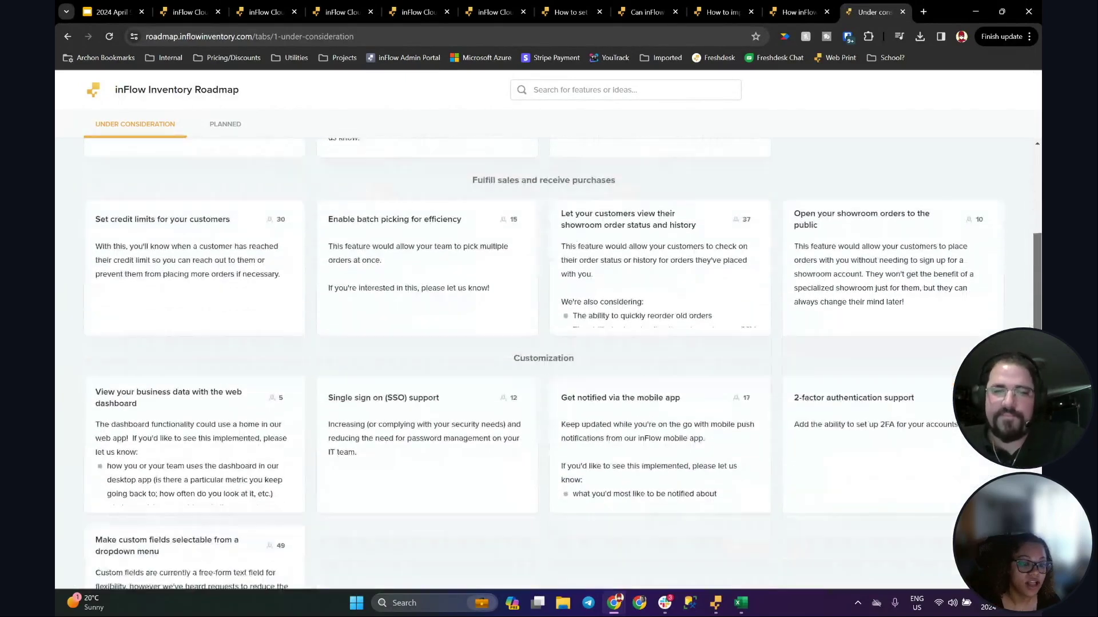
pyautogui.scroll(-4, 1036, 229)
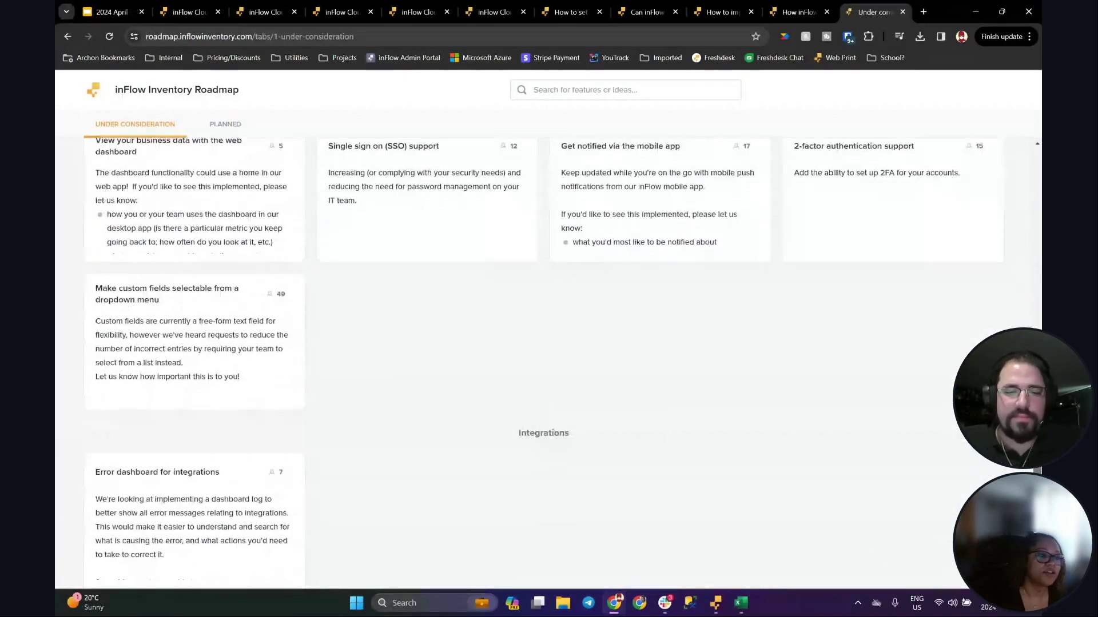
pyautogui.scroll(7, 991, 245)
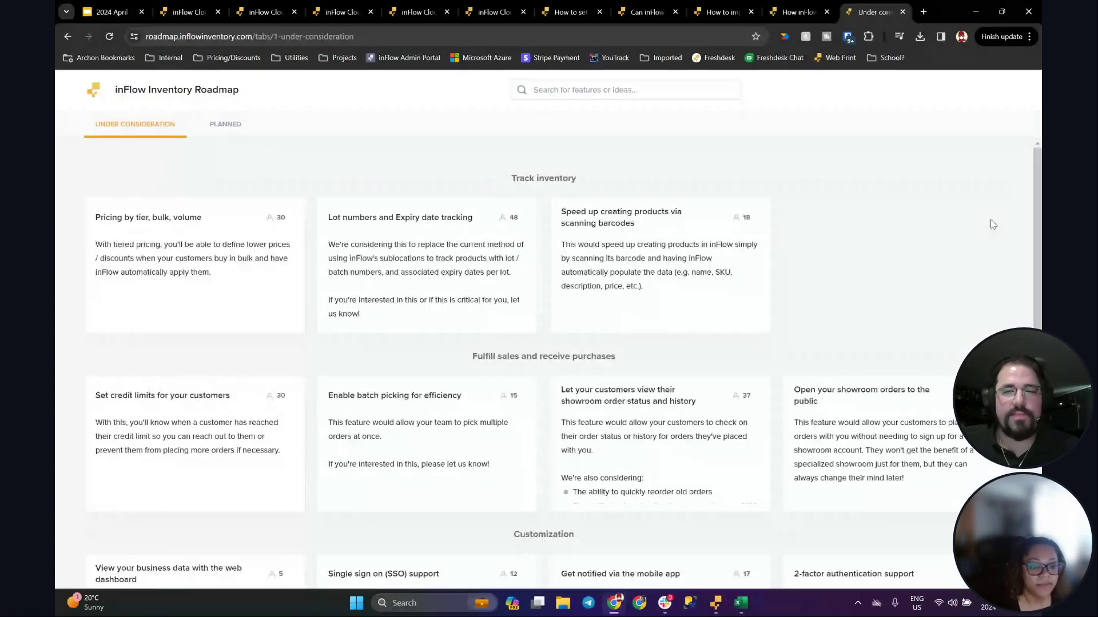
pyautogui.hotkey('alt', 'Tab')
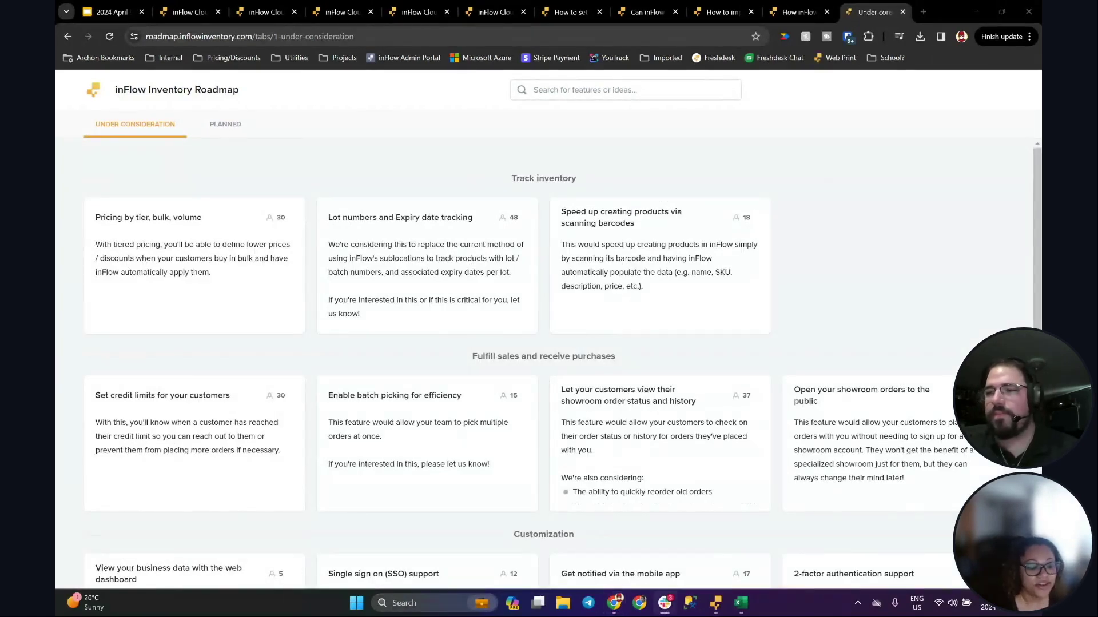
pyautogui.hotkey('alt', 'Tab')
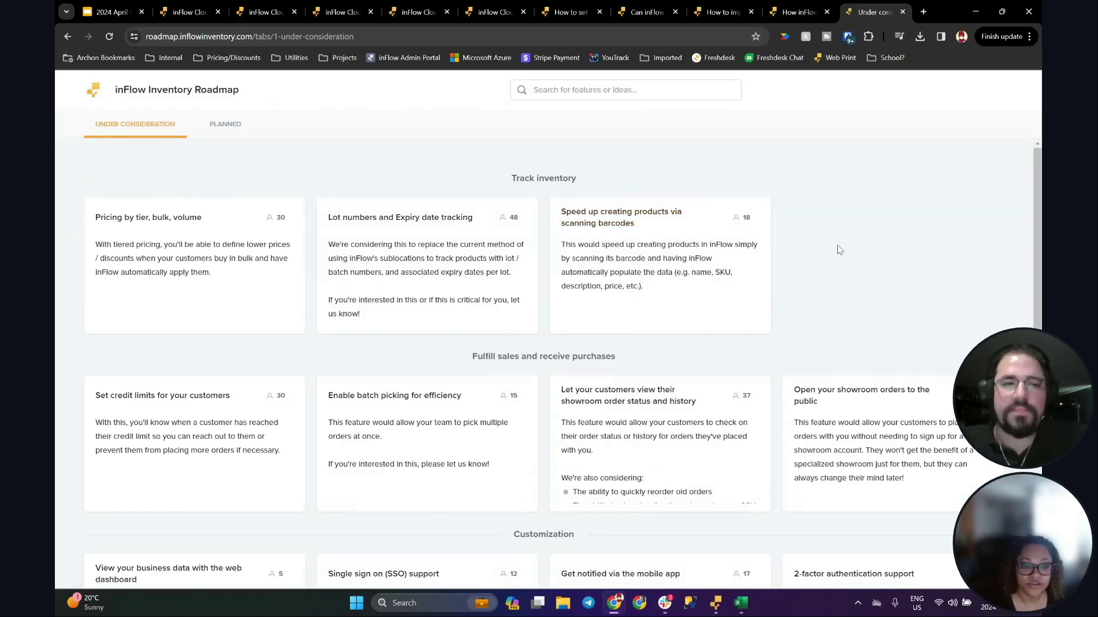
pyautogui.click(223, 126)
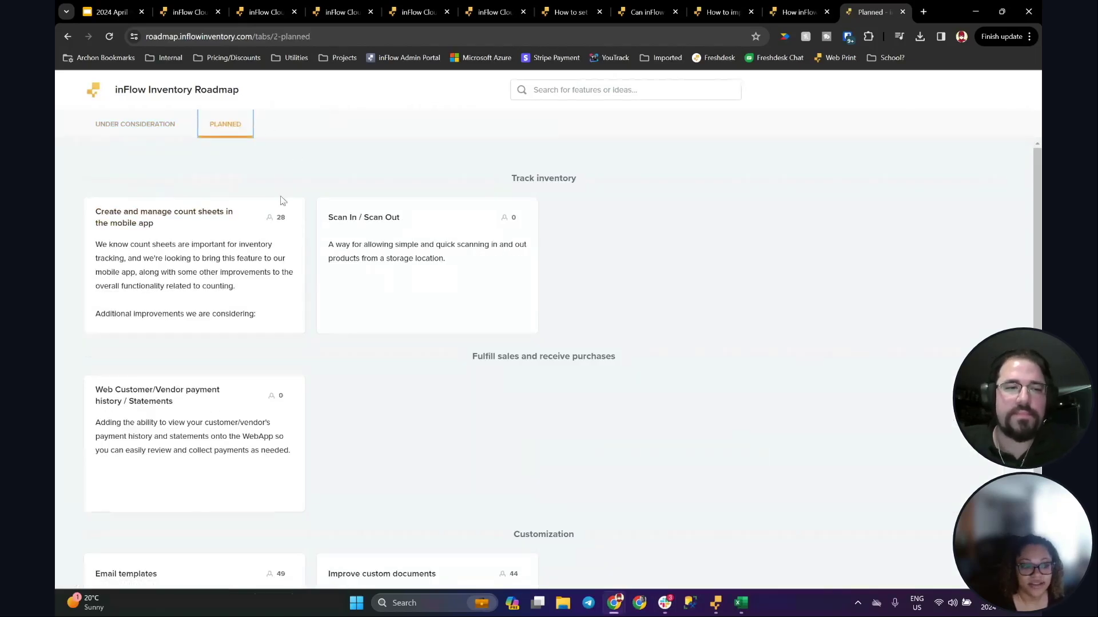
pyautogui.scroll(-1, 574, 310)
pyautogui.scroll(-1, 572, 309)
pyautogui.scroll(2, 364, 214)
pyautogui.click(166, 124)
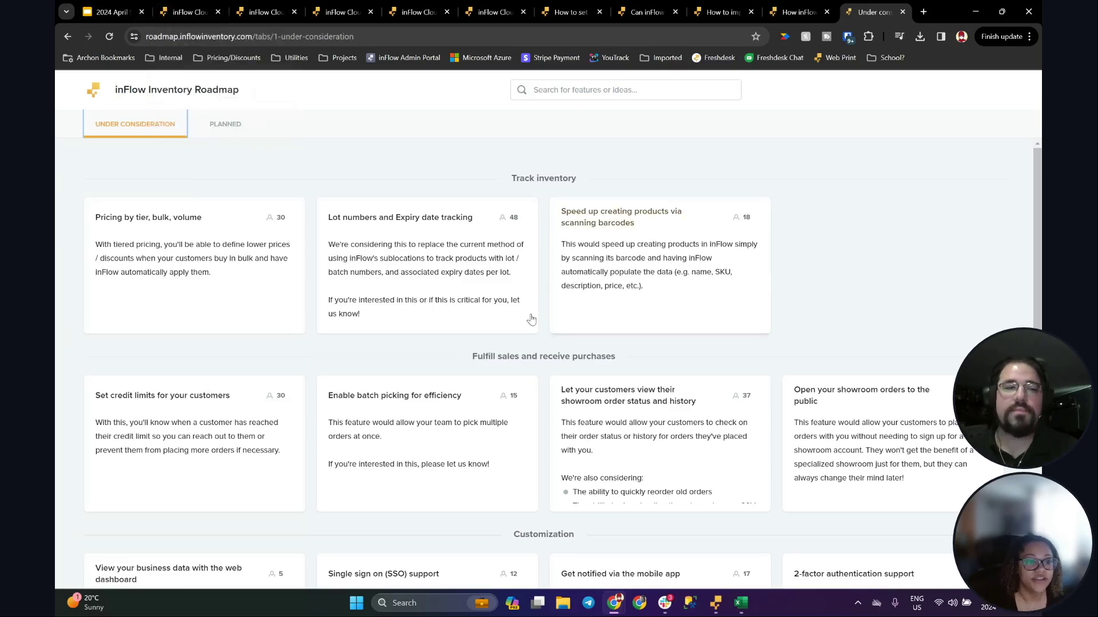
pyautogui.click(412, 264)
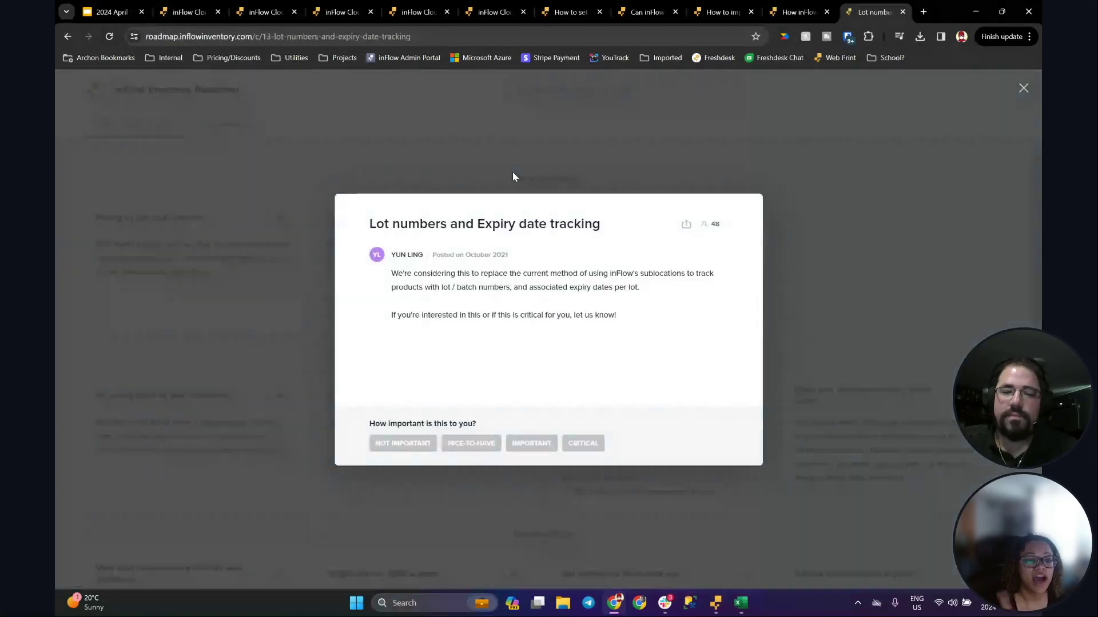
pyautogui.click(483, 444)
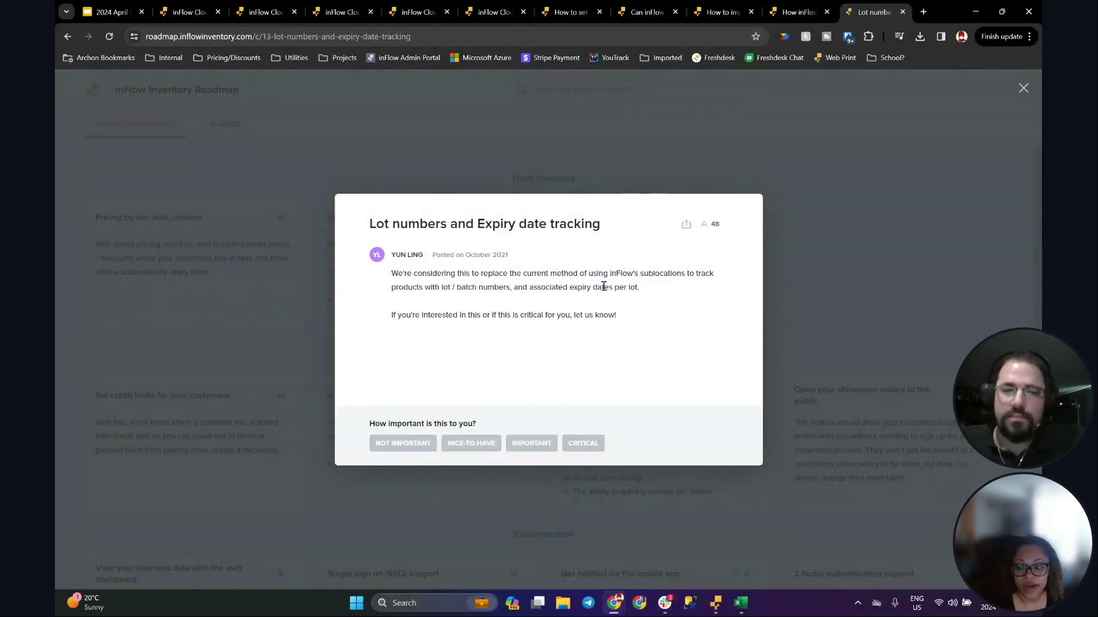
pyautogui.click(813, 212)
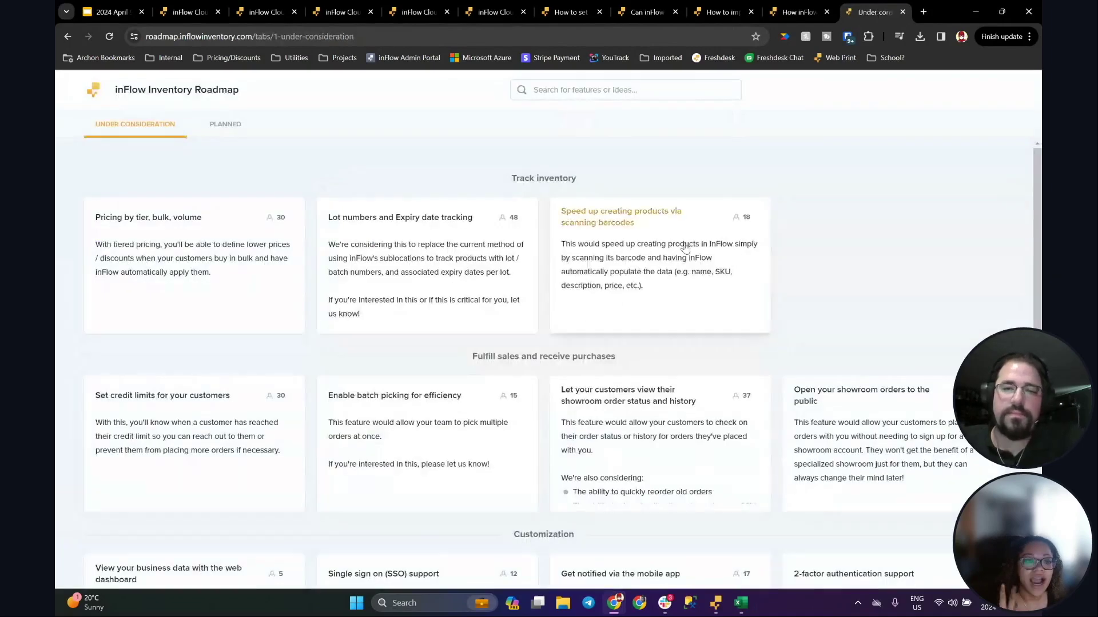
pyautogui.click(674, 296)
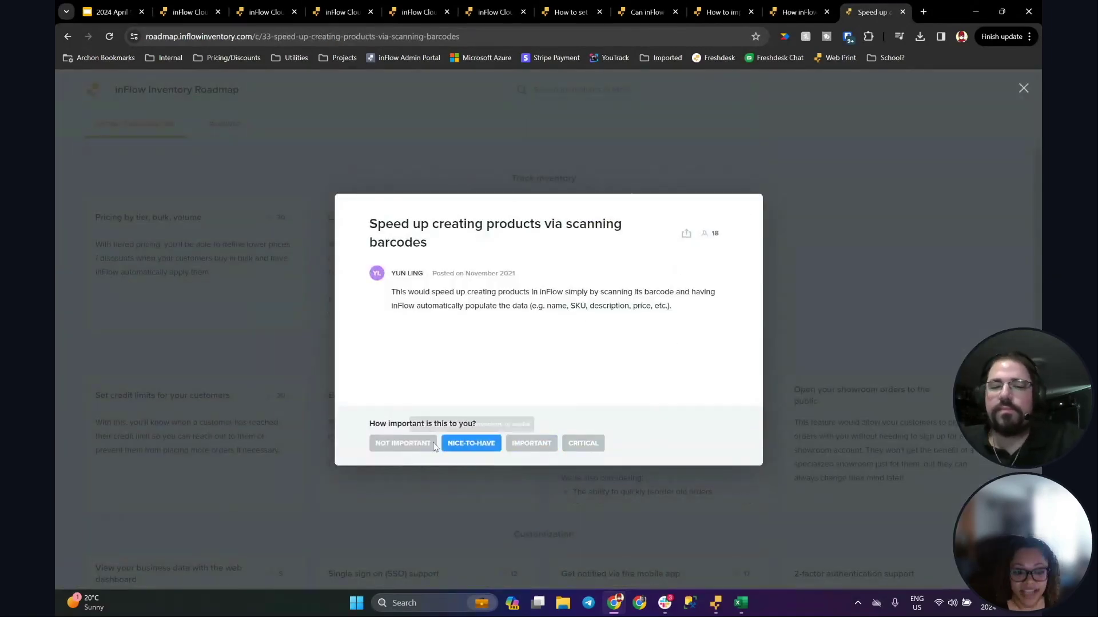
pyautogui.click(472, 443)
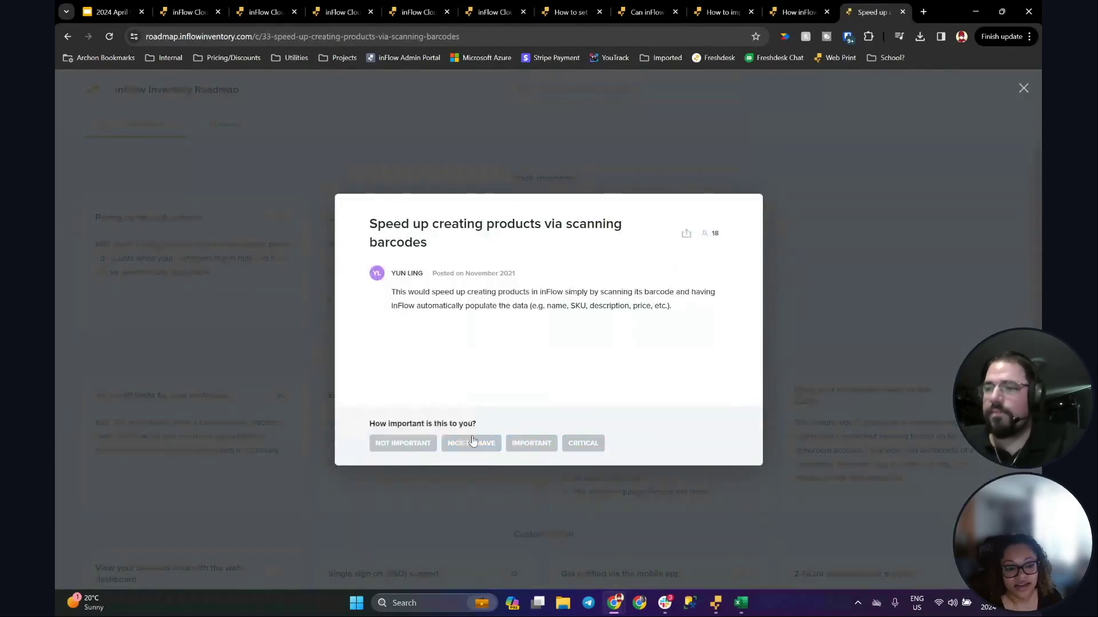
pyautogui.click(783, 218)
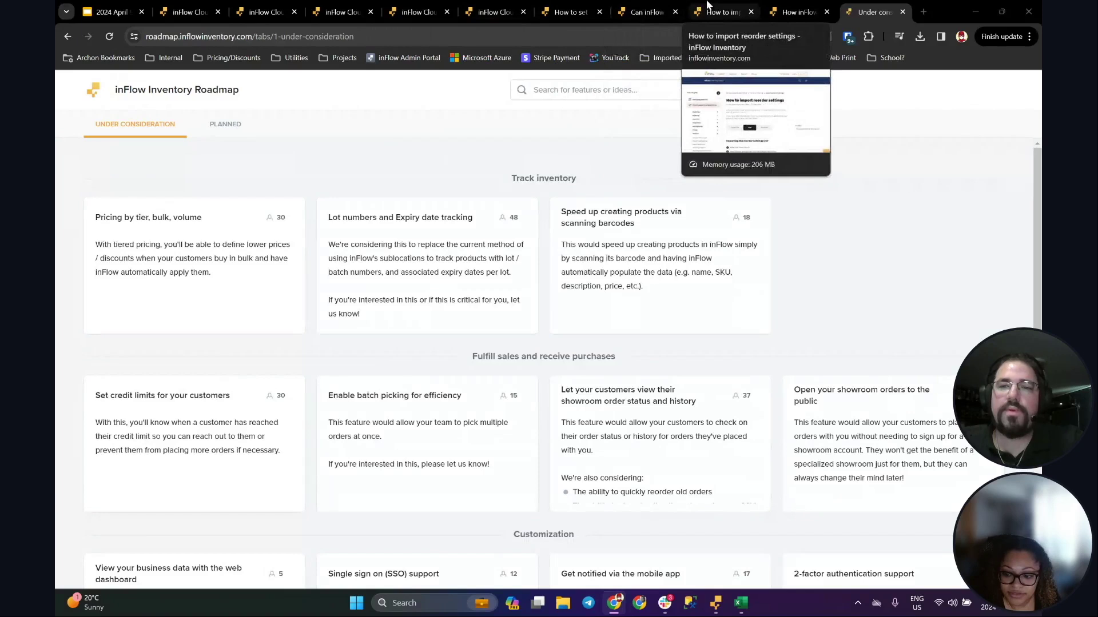
# Step: In the reorder point article, scroll to Step 1's vendor Lead Time instructions and highlight them
pyautogui.click(798, 4)
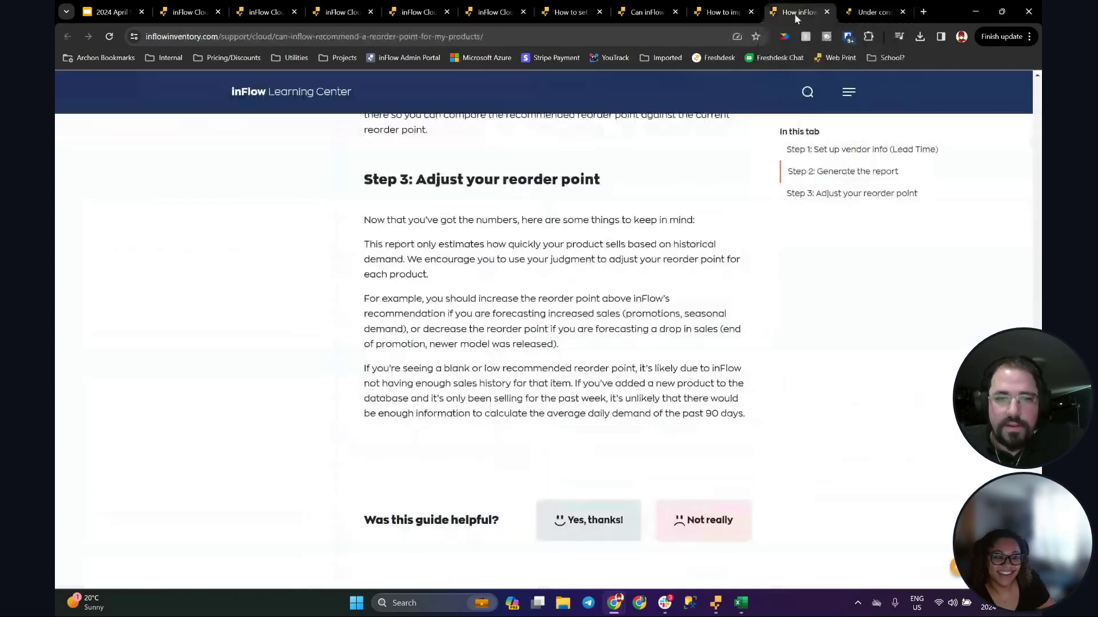
pyautogui.scroll(10, 469, 287)
pyautogui.scroll(15, 469, 287)
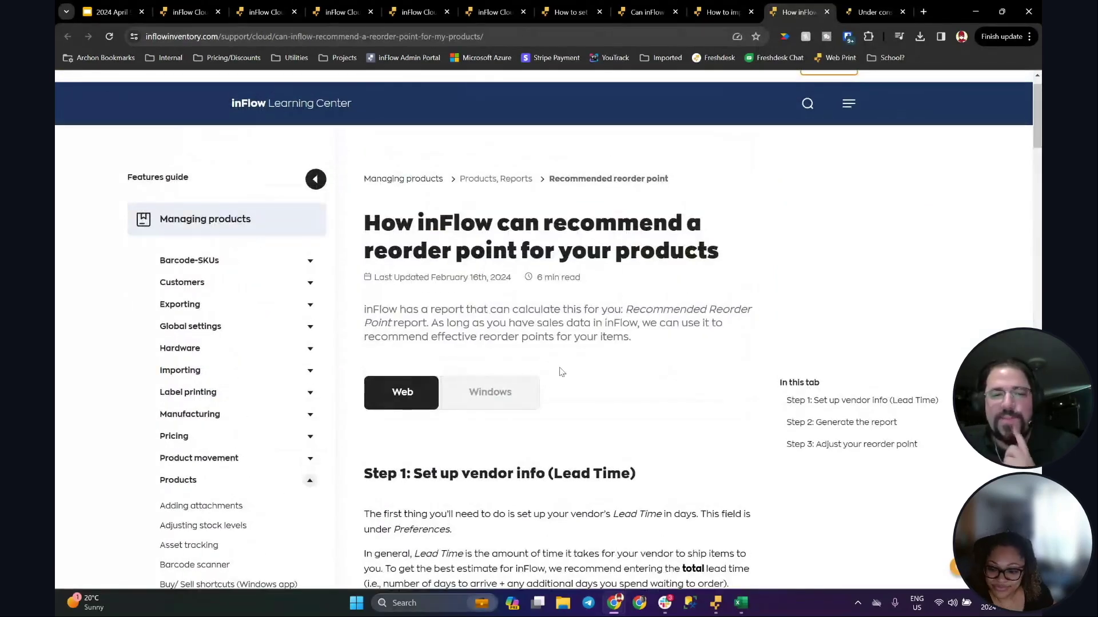
pyautogui.scroll(-4, 532, 366)
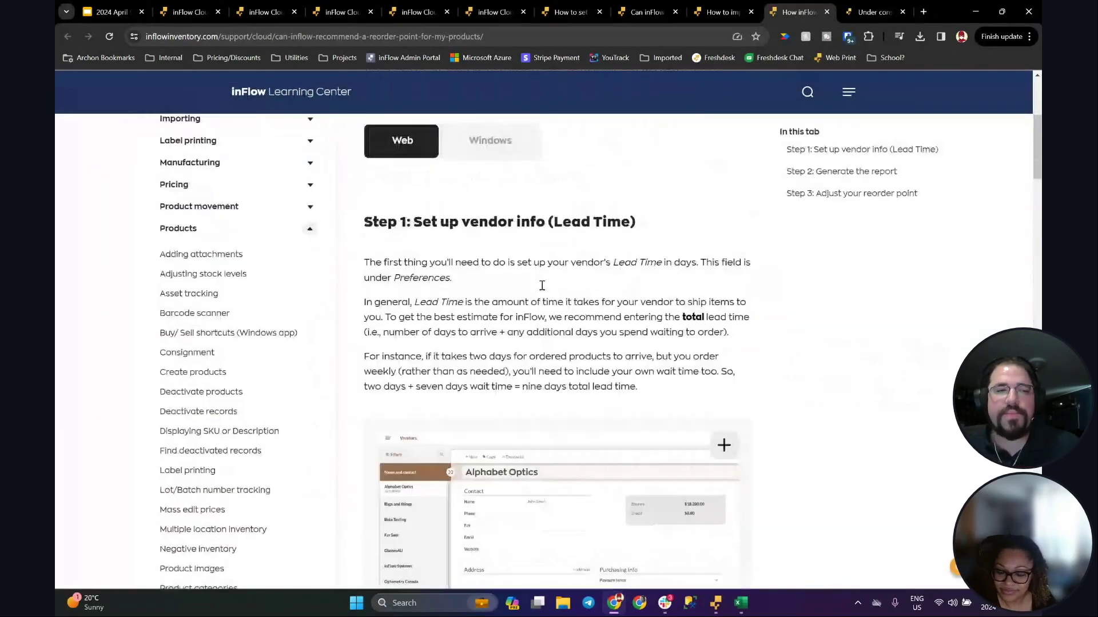
pyautogui.scroll(-1, 542, 286)
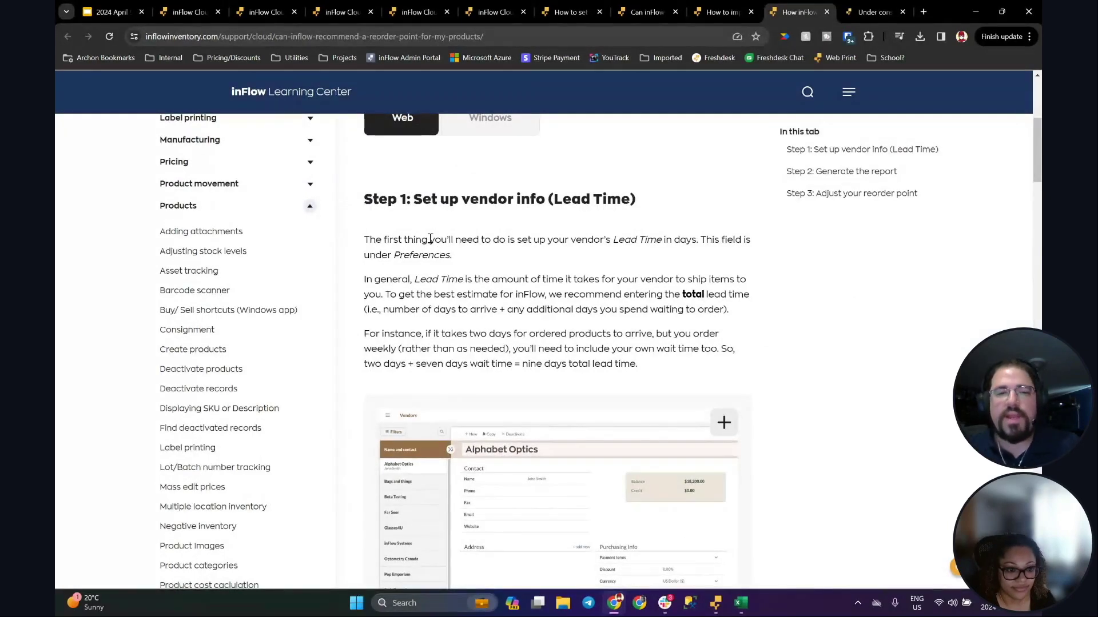
pyautogui.scroll(-1, 426, 231)
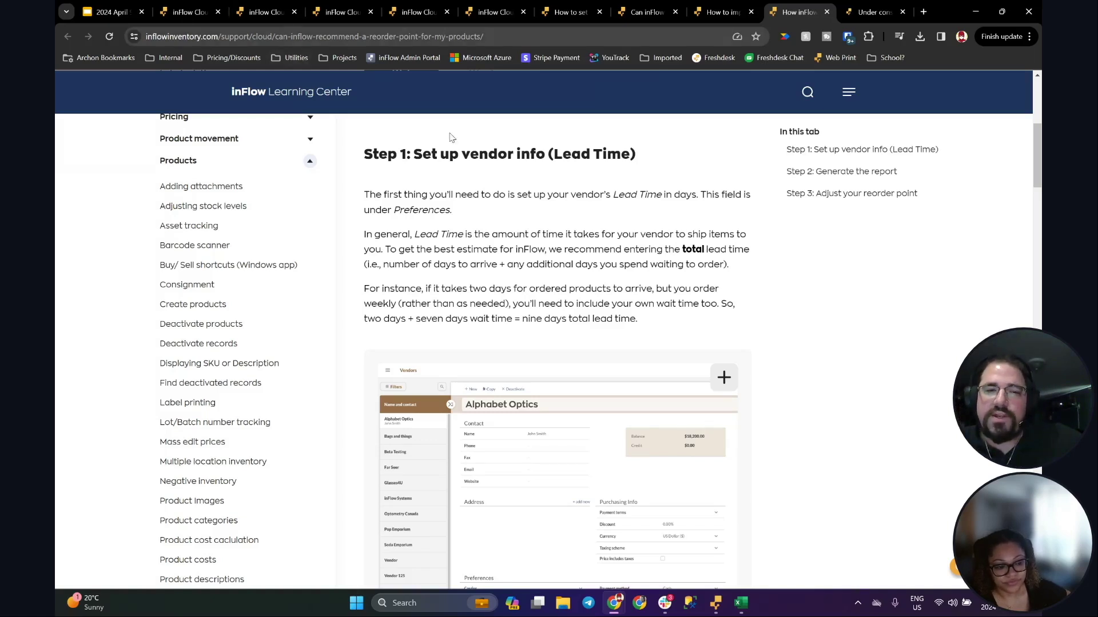
pyautogui.moveTo(365, 155); pyautogui.dragTo(585, 289)
pyautogui.click(641, 304)
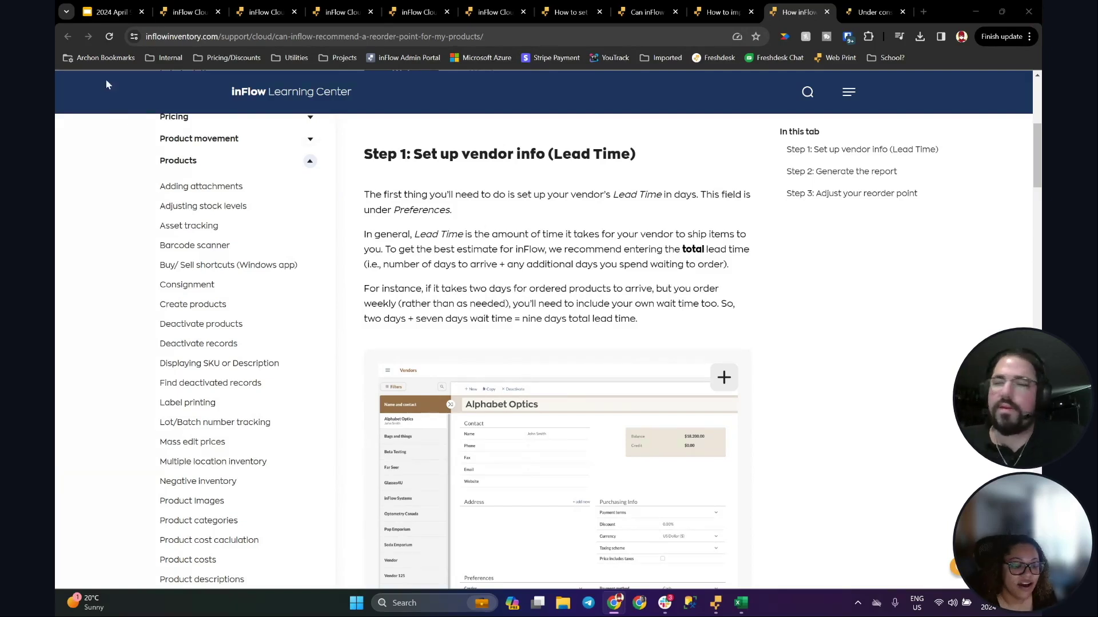
pyautogui.moveTo(179, 13)
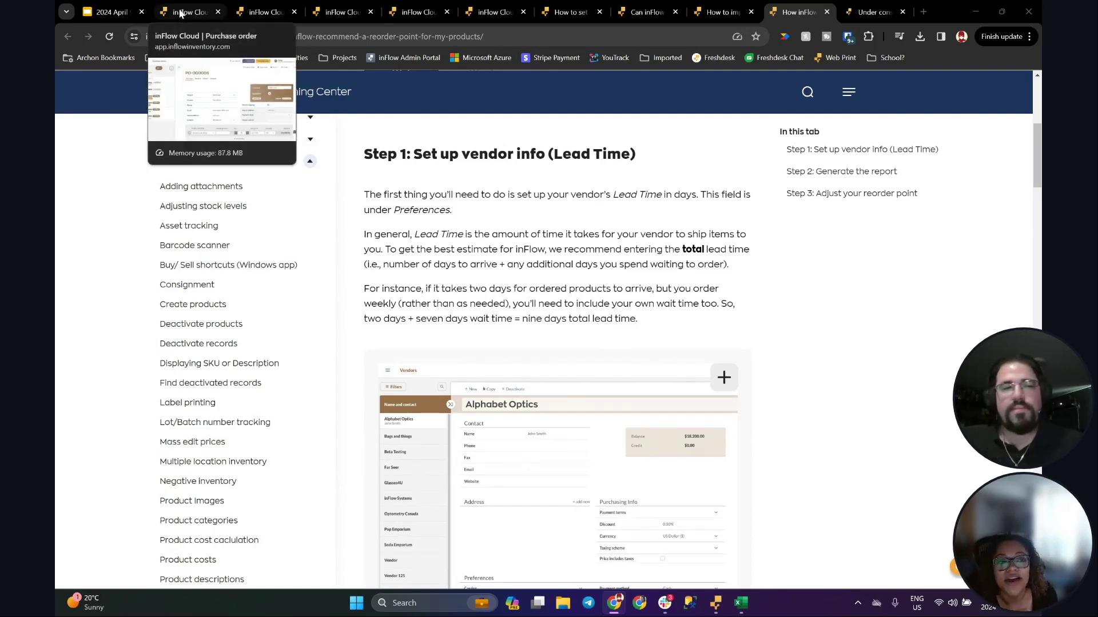
# Step: Return to the inFlow Cloud tab and go to the Homepage from the main menu
pyautogui.click(180, 12)
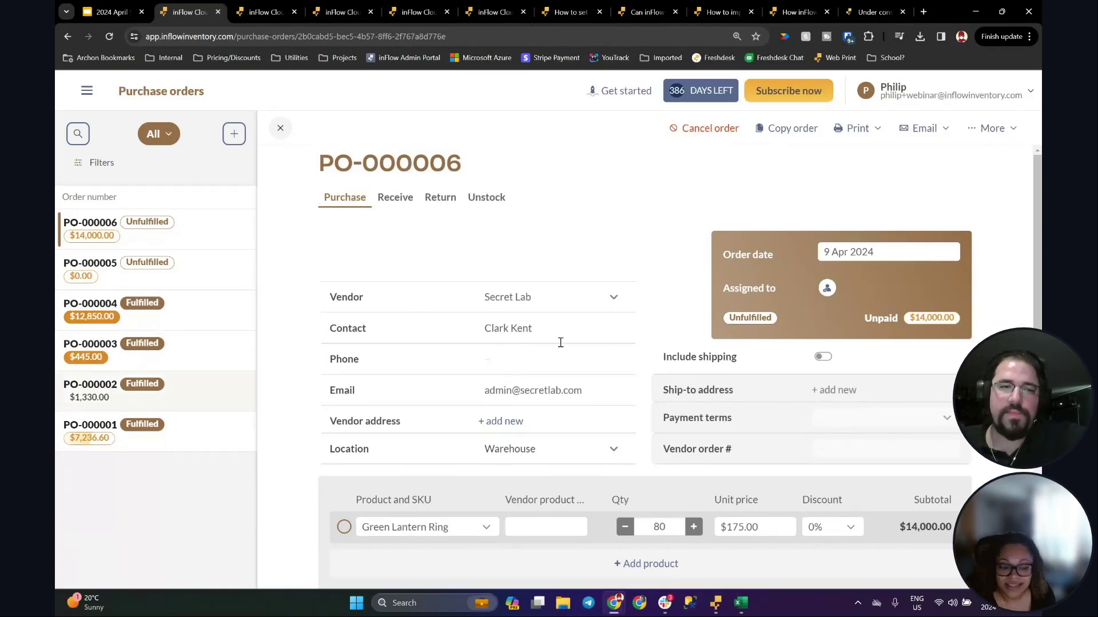
pyautogui.click(87, 90)
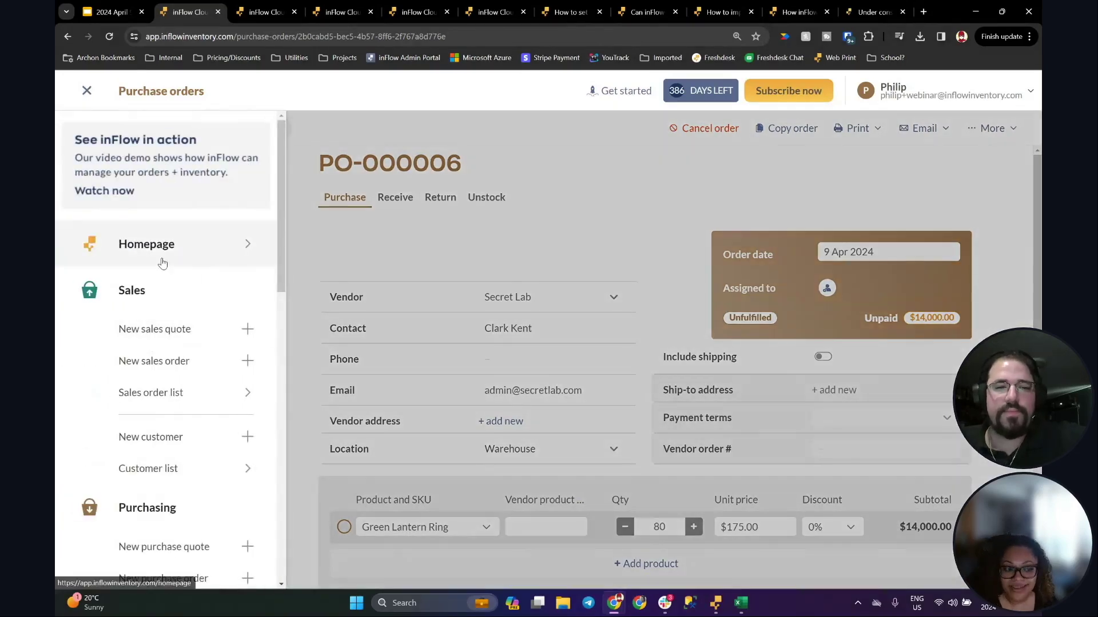
pyautogui.click(154, 244)
pyautogui.scroll(-8, 472, 311)
pyautogui.scroll(2, 472, 311)
pyautogui.scroll(4, 471, 311)
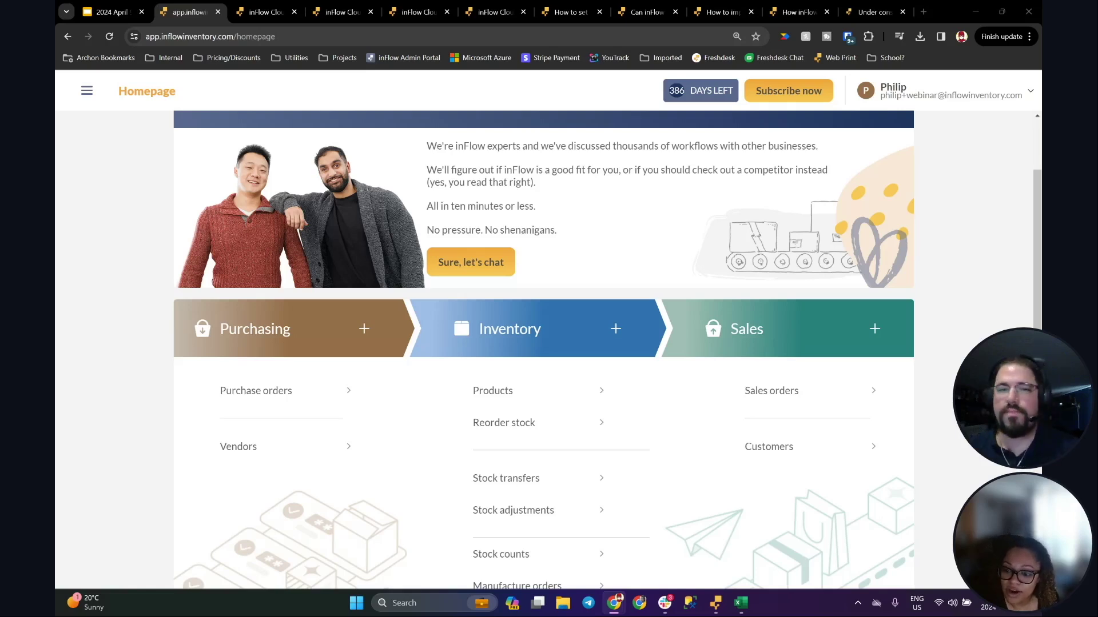
# Step: Open the Products list from the homepage's Inventory section
pyautogui.click(502, 398)
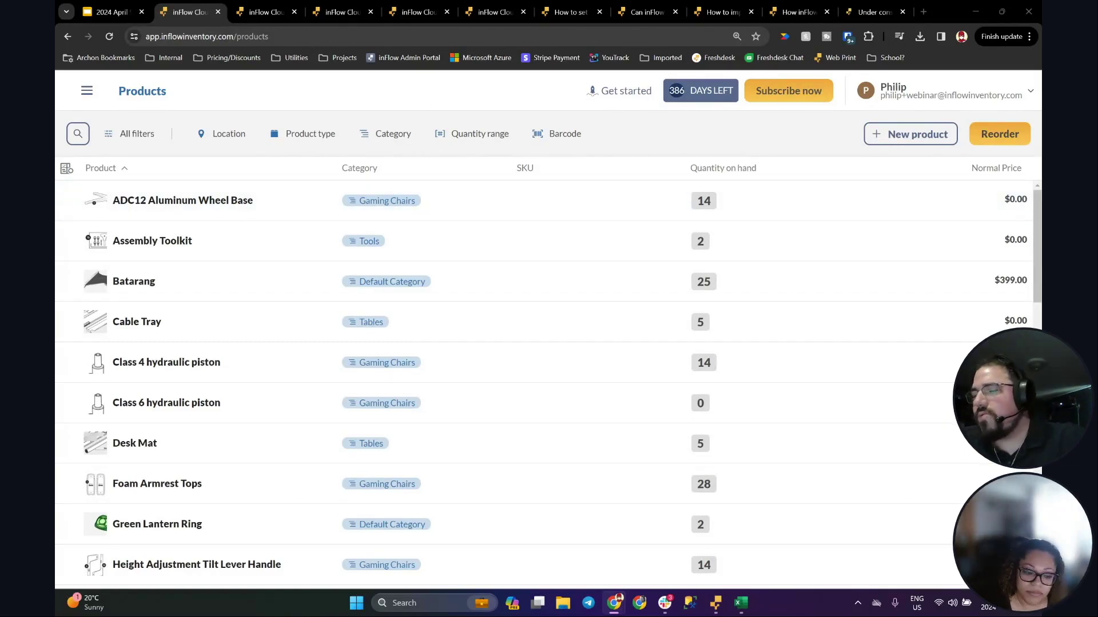
# Step: Return to the Learning Center reorder-point article at Step 1 on vendor Lead Time
pyautogui.click(785, 7)
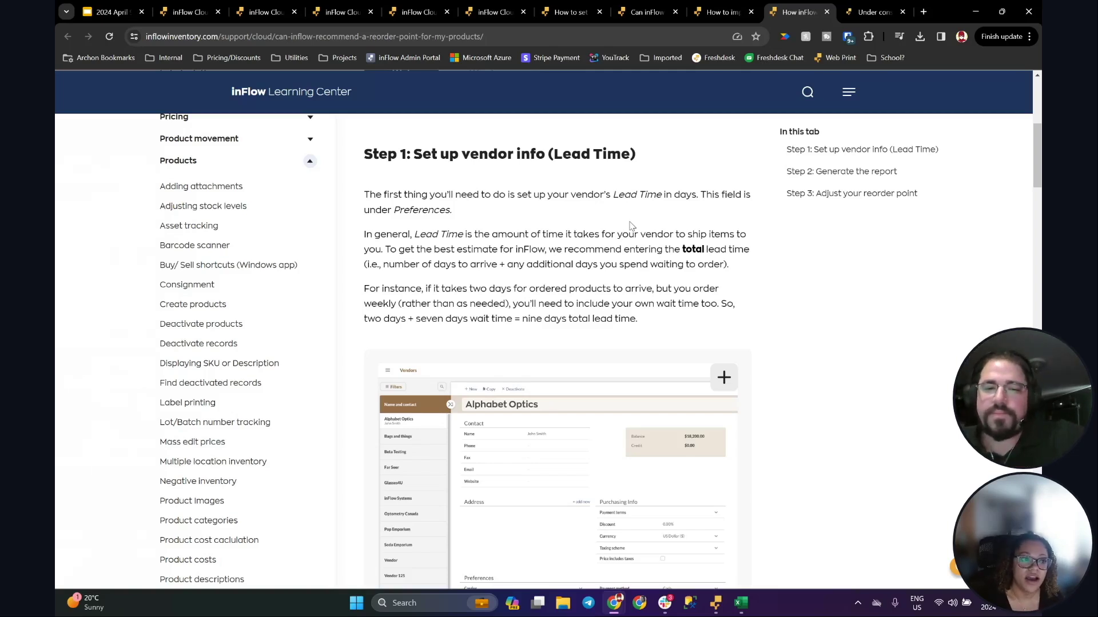
# Step: Read Step 1 of the article, highlighting the nine-days lead-time example
pyautogui.scroll(-1, 632, 212)
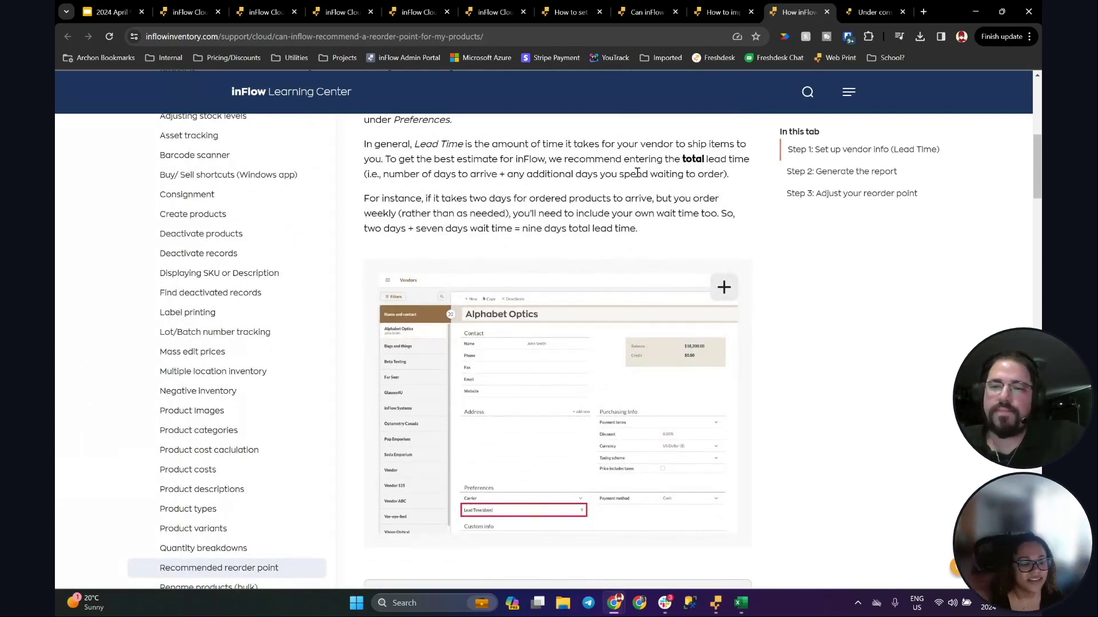
pyautogui.scroll(-5, 636, 172)
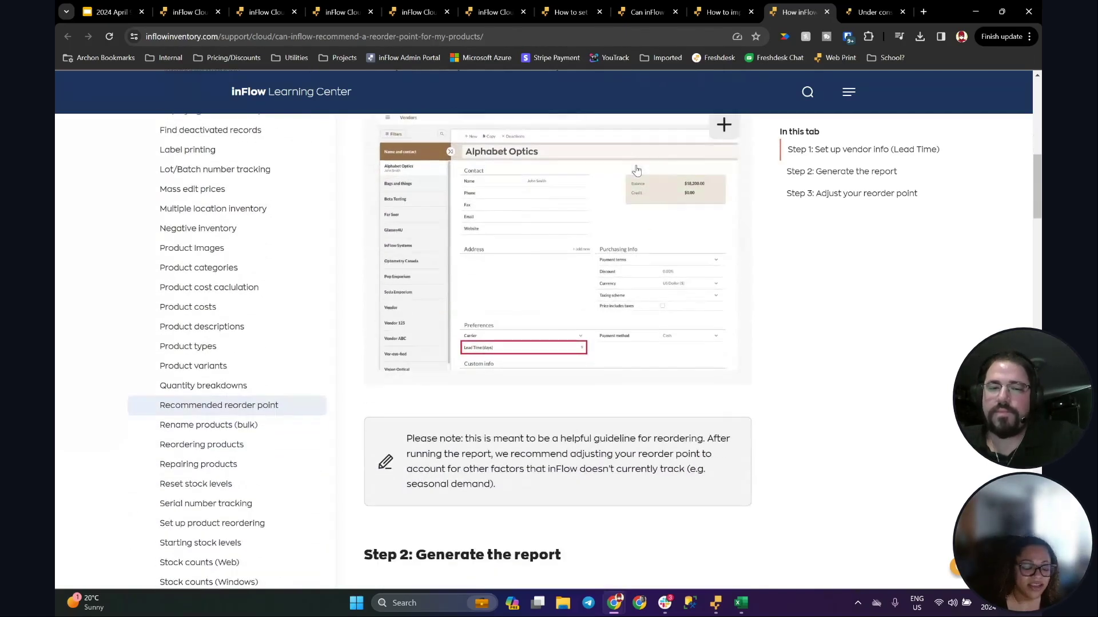
pyautogui.scroll(5, 639, 166)
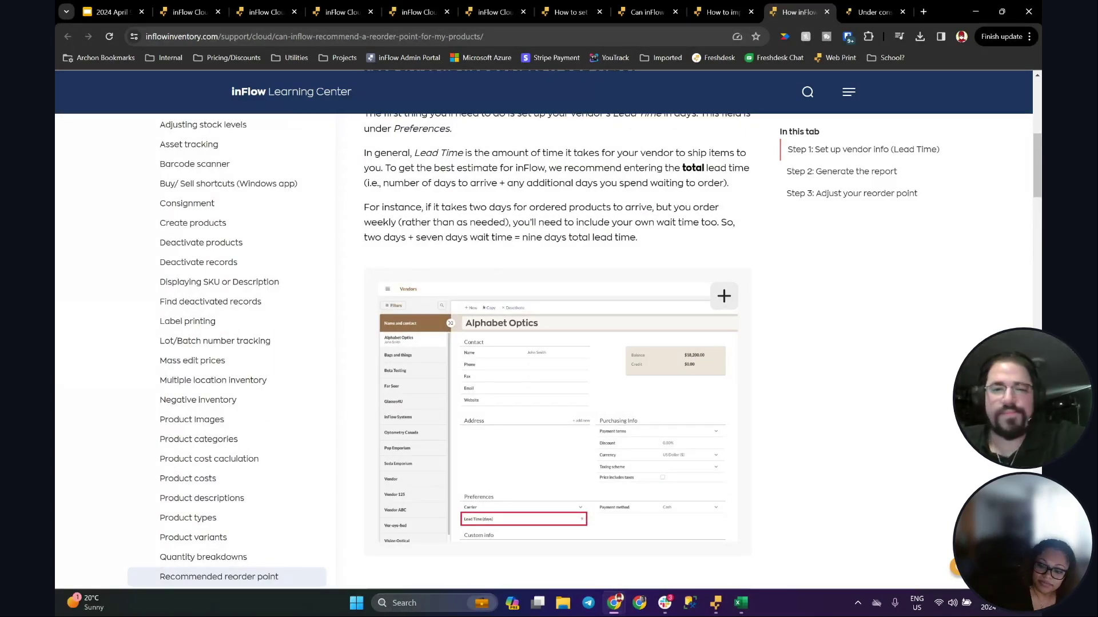
pyautogui.moveTo(371, 209); pyautogui.dragTo(678, 246)
pyautogui.click(580, 168)
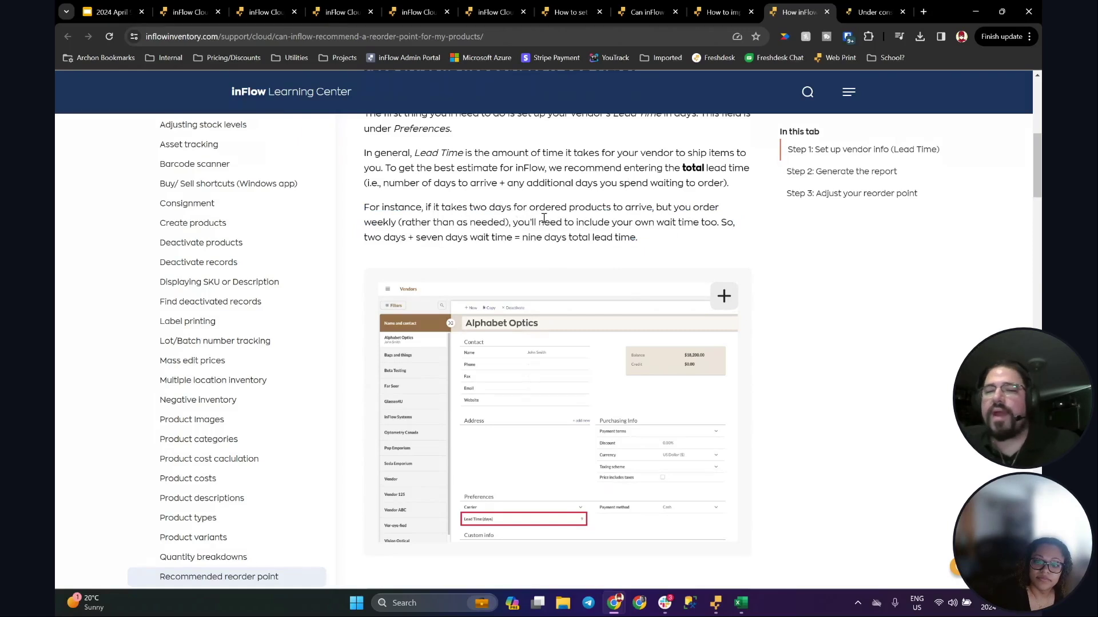
pyautogui.moveTo(403, 207); pyautogui.dragTo(635, 209)
pyautogui.click(503, 219)
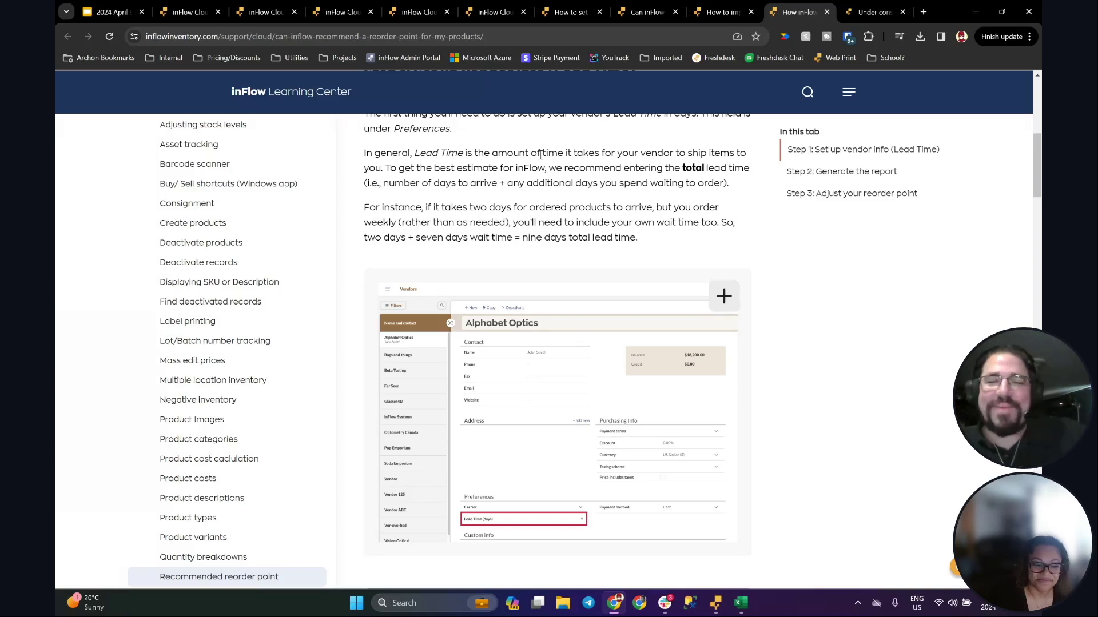
# Step: Scroll through the article again, then return to the inFlow Products list
pyautogui.scroll(-2, 526, 199)
pyautogui.scroll(-4, 526, 199)
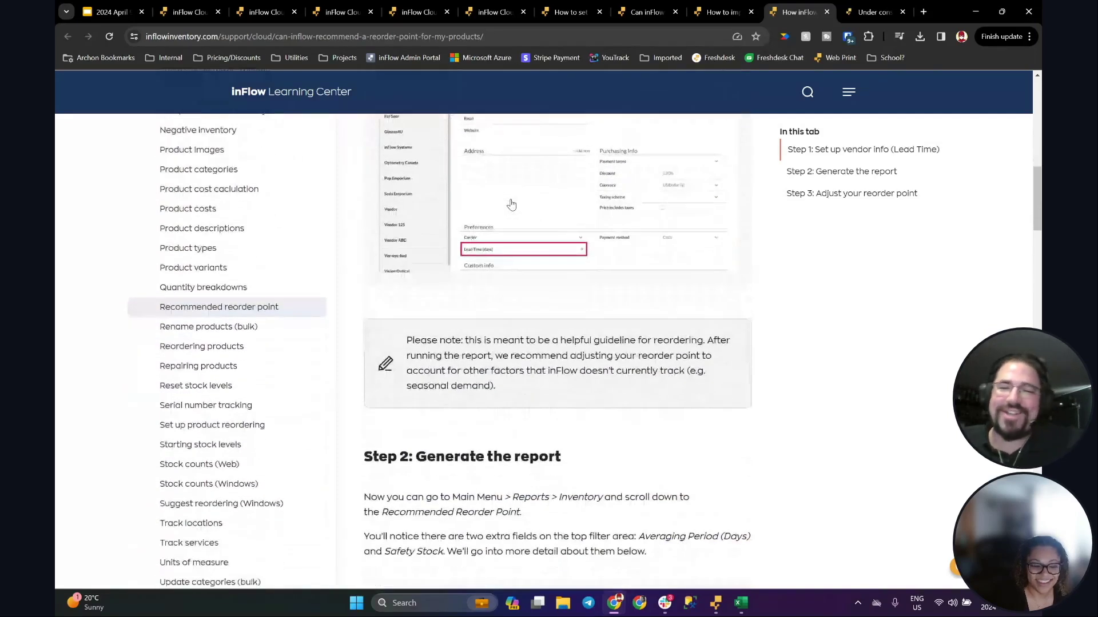
pyautogui.scroll(6, 522, 265)
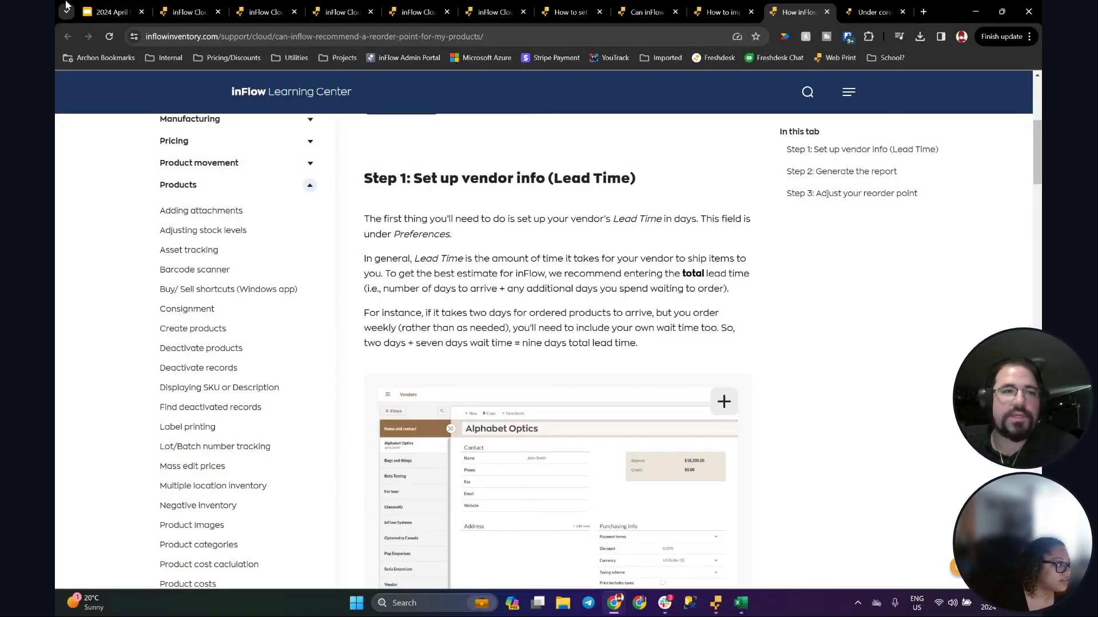
pyautogui.click(185, 11)
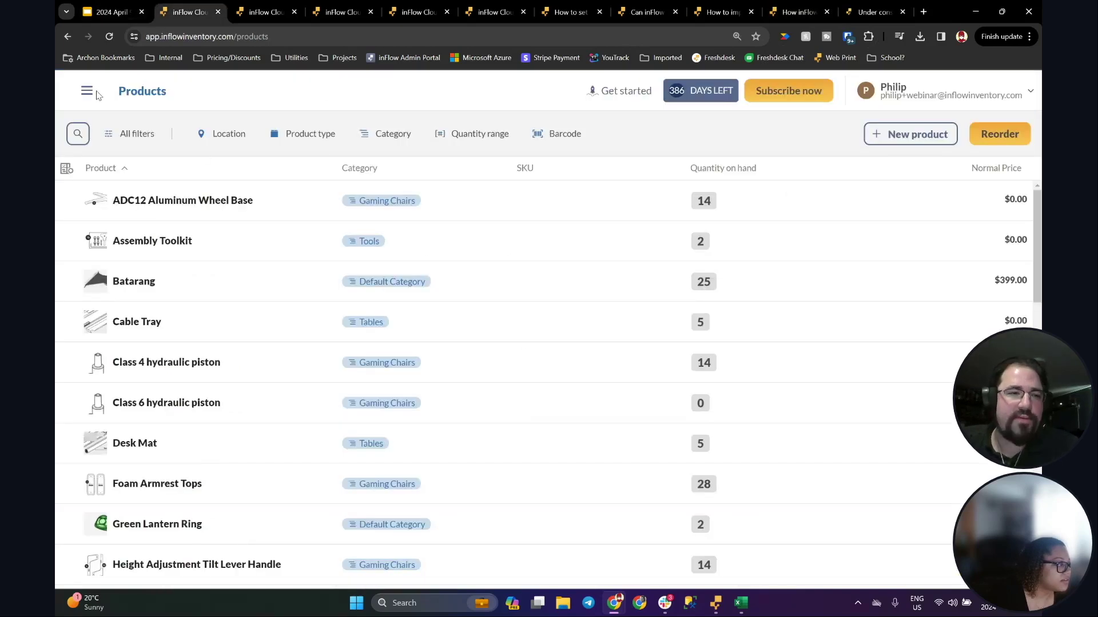
# Step: Open Reports and browse the Stock Levels and Reordering and Forecasting categories
pyautogui.click(87, 91)
pyautogui.scroll(-10, 157, 339)
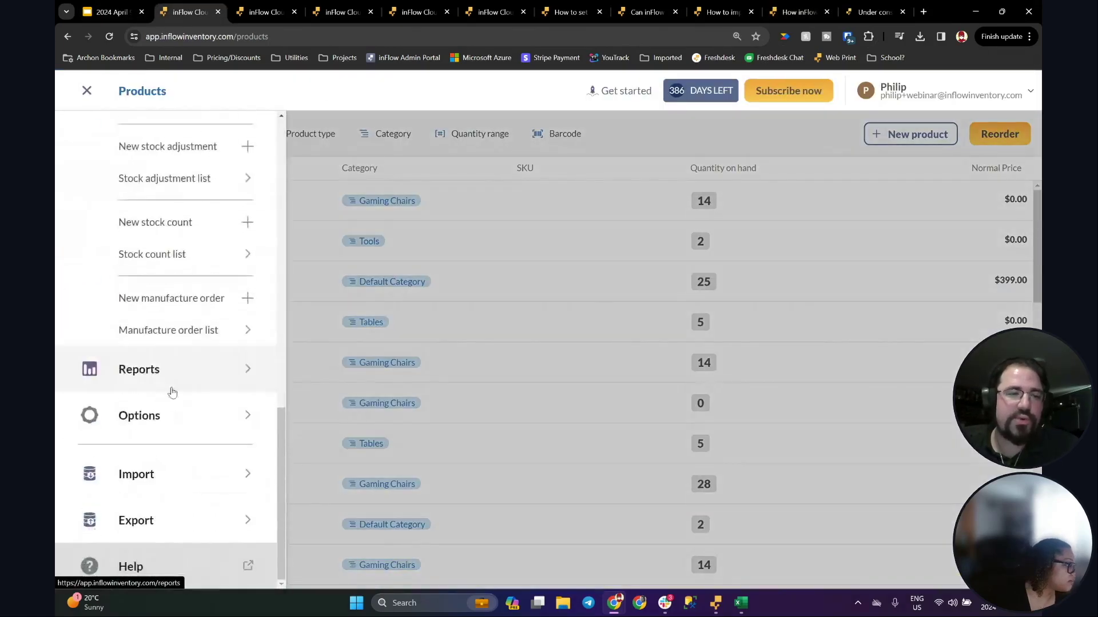
pyautogui.click(252, 363)
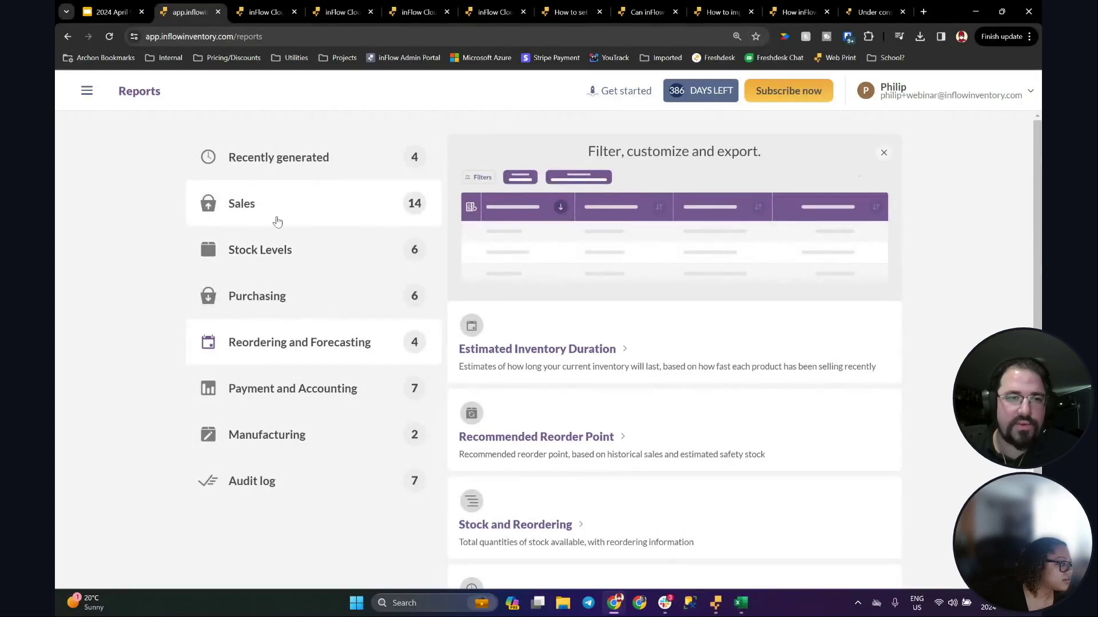
pyautogui.click(276, 264)
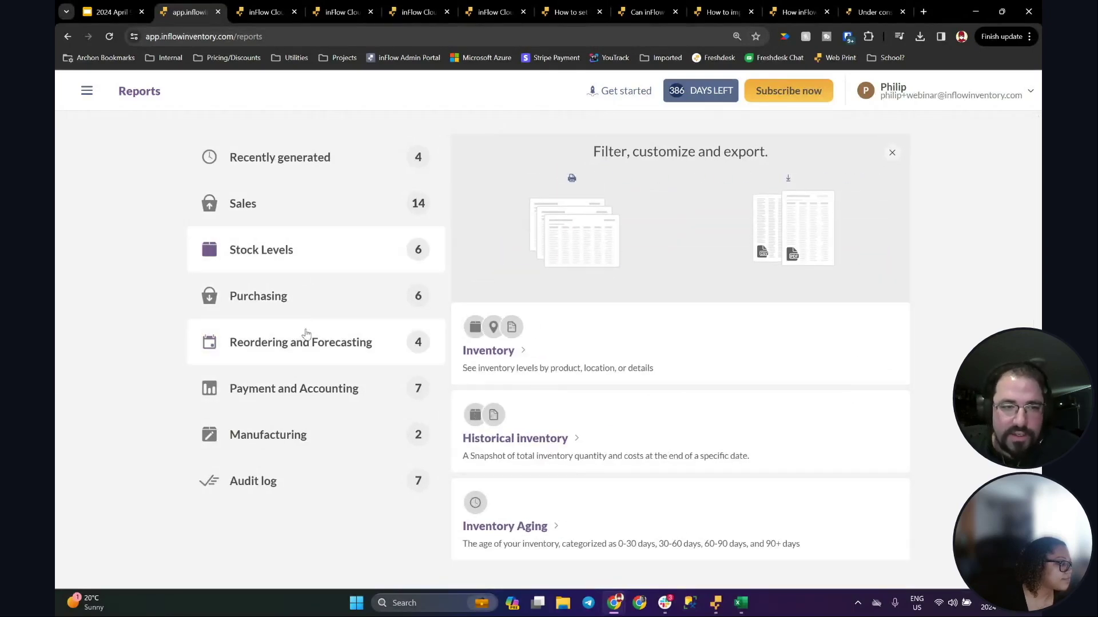
pyautogui.click(284, 356)
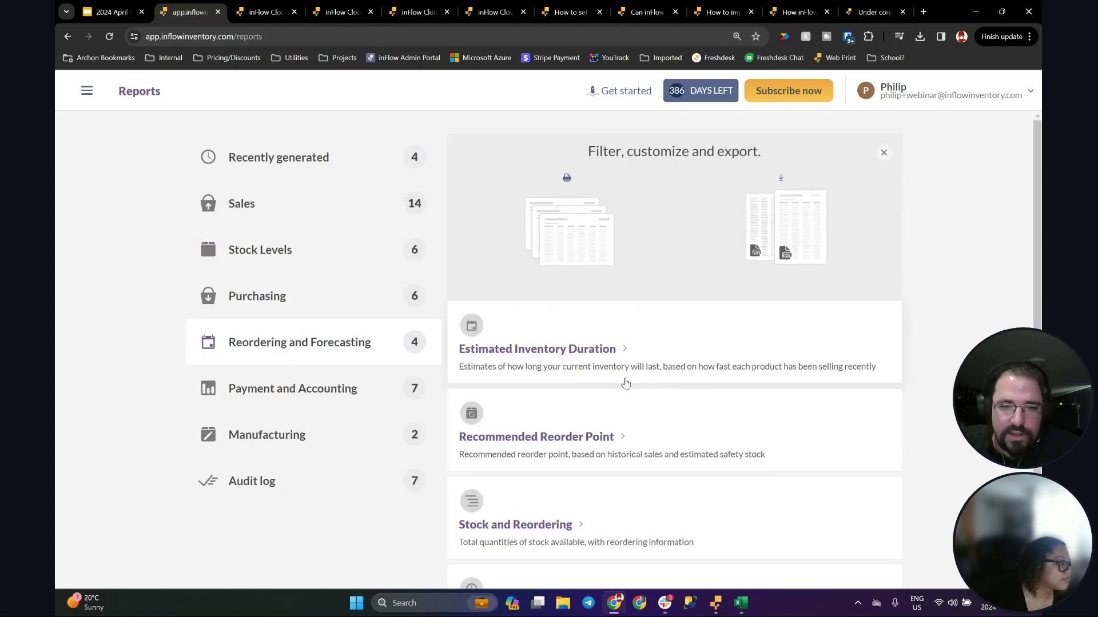
pyautogui.scroll(-2, 626, 383)
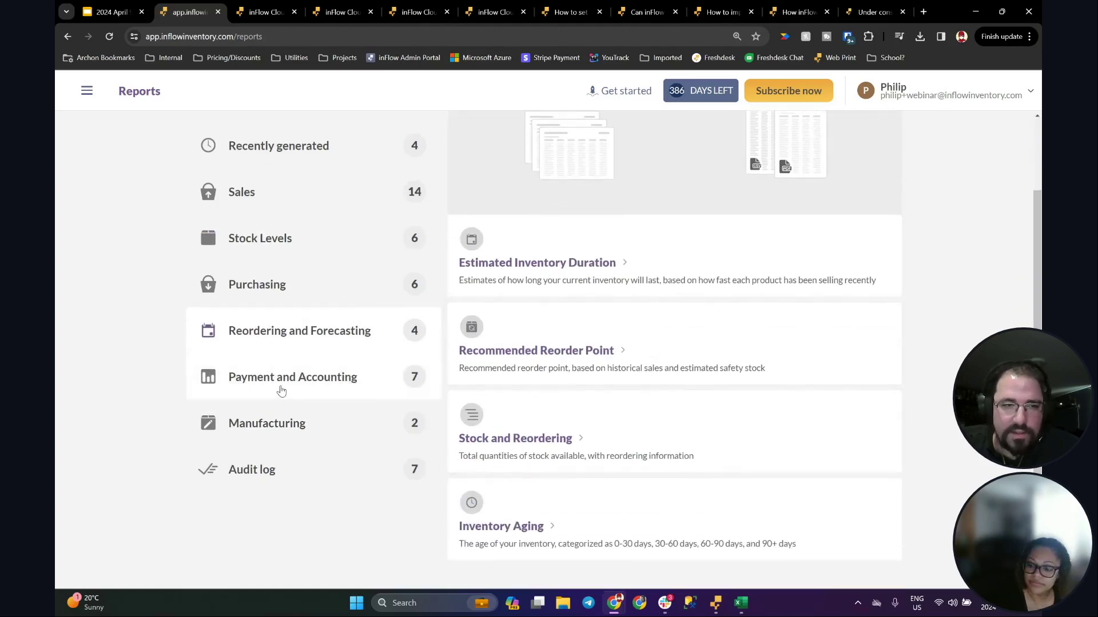
pyautogui.click(272, 248)
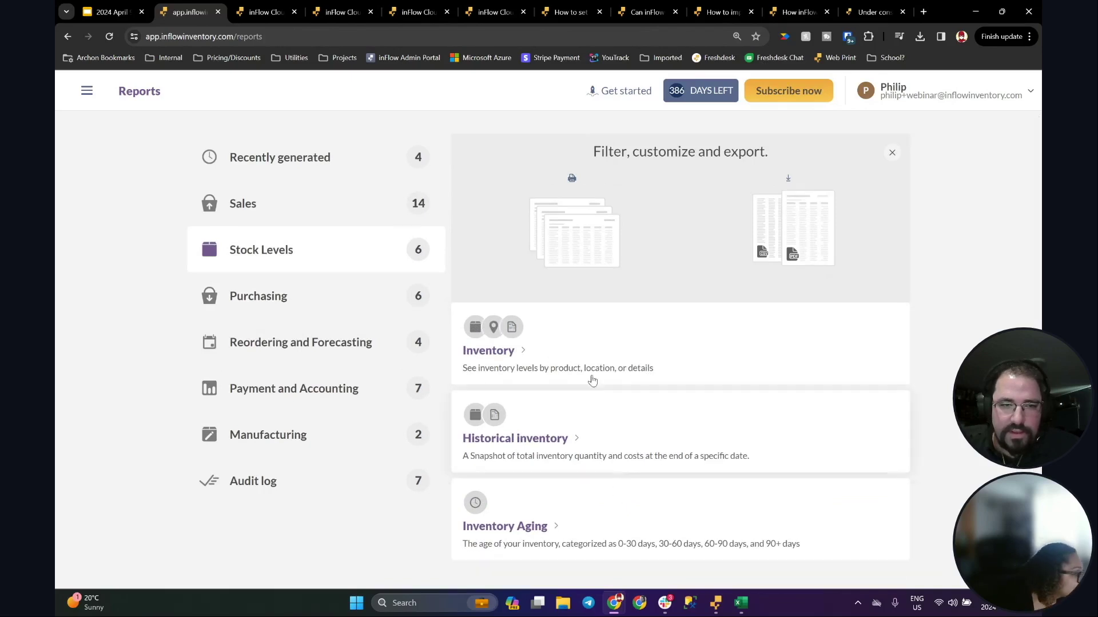
# Step: Open and cancel the Inventory report options, then bring the inFlow Cloud desktop window forward
pyautogui.click(588, 368)
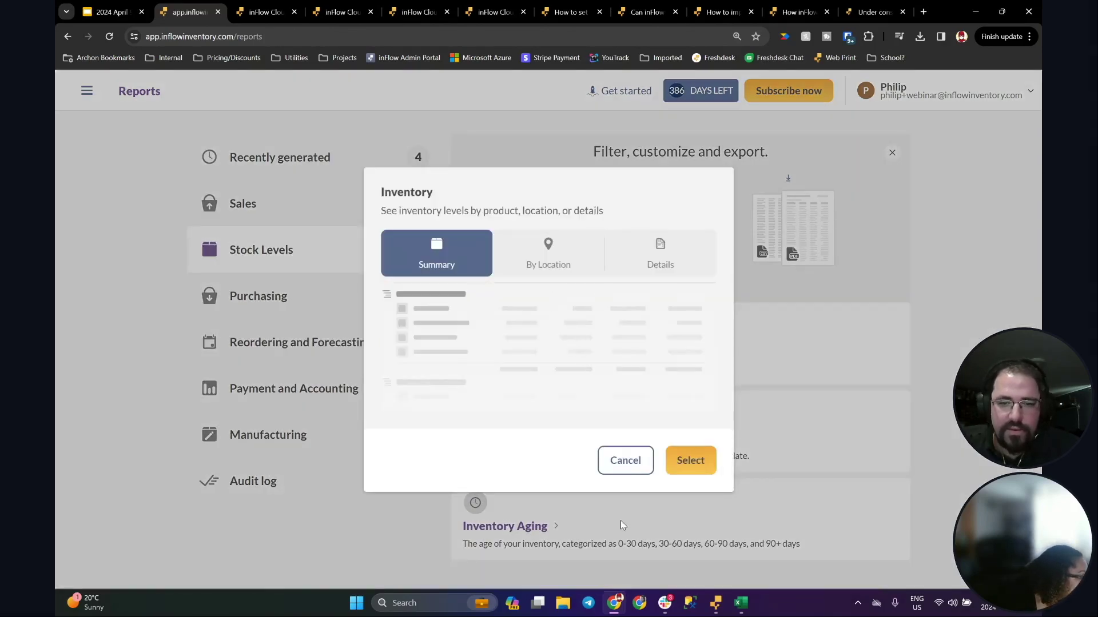
pyautogui.click(626, 460)
pyautogui.click(715, 602)
# Step: Open the Inventory Movement Details report from All Reports in the desktop app
pyautogui.click(270, 129)
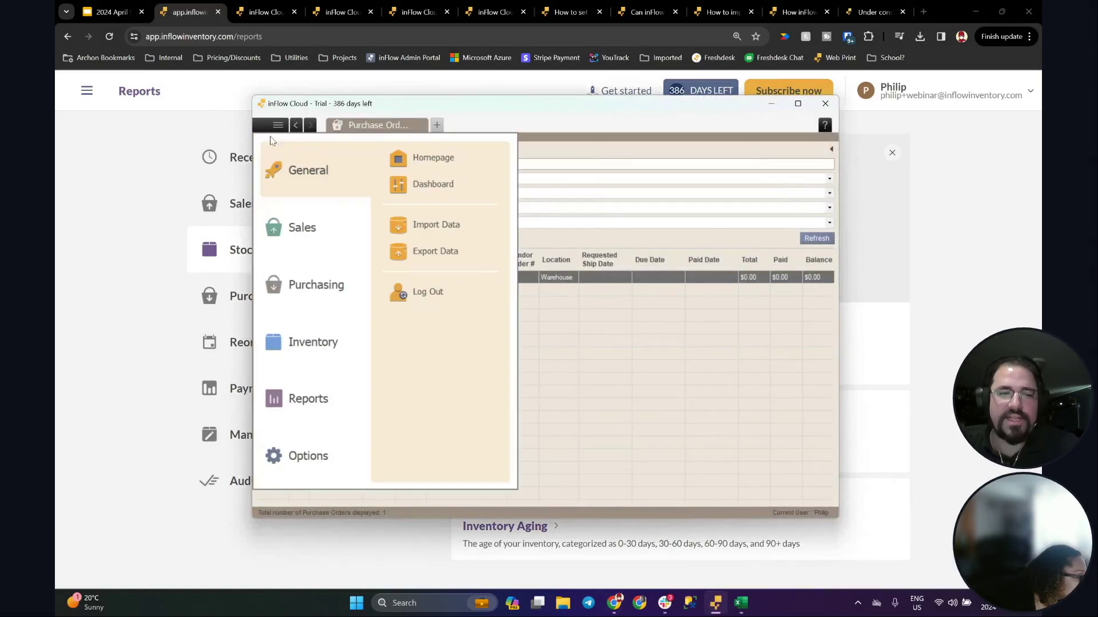
pyautogui.click(317, 413)
pyautogui.click(439, 160)
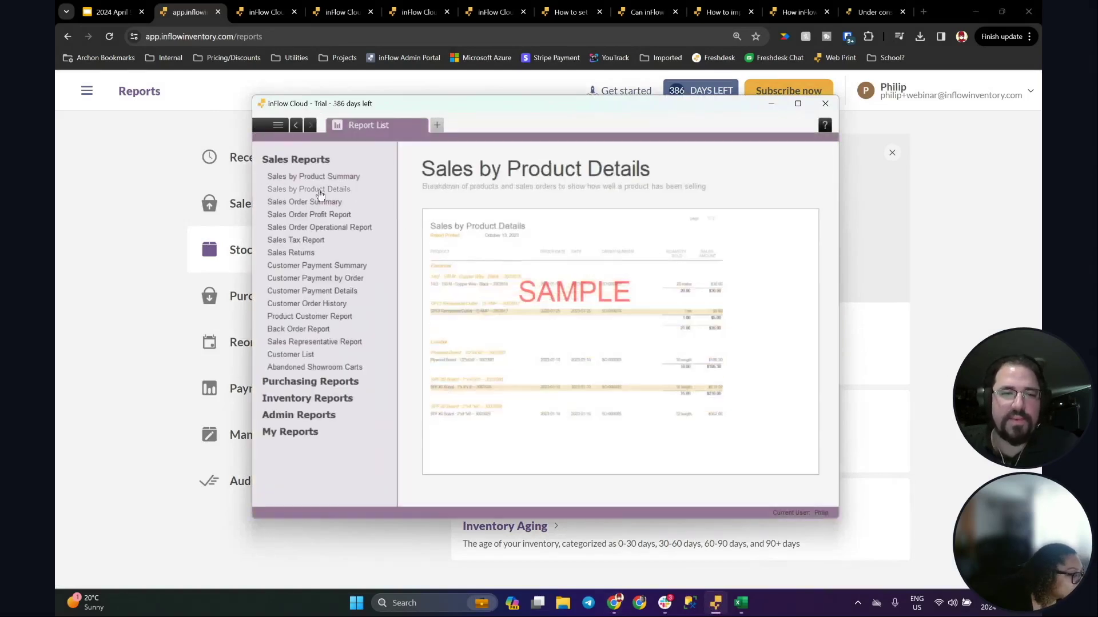
pyautogui.click(333, 398)
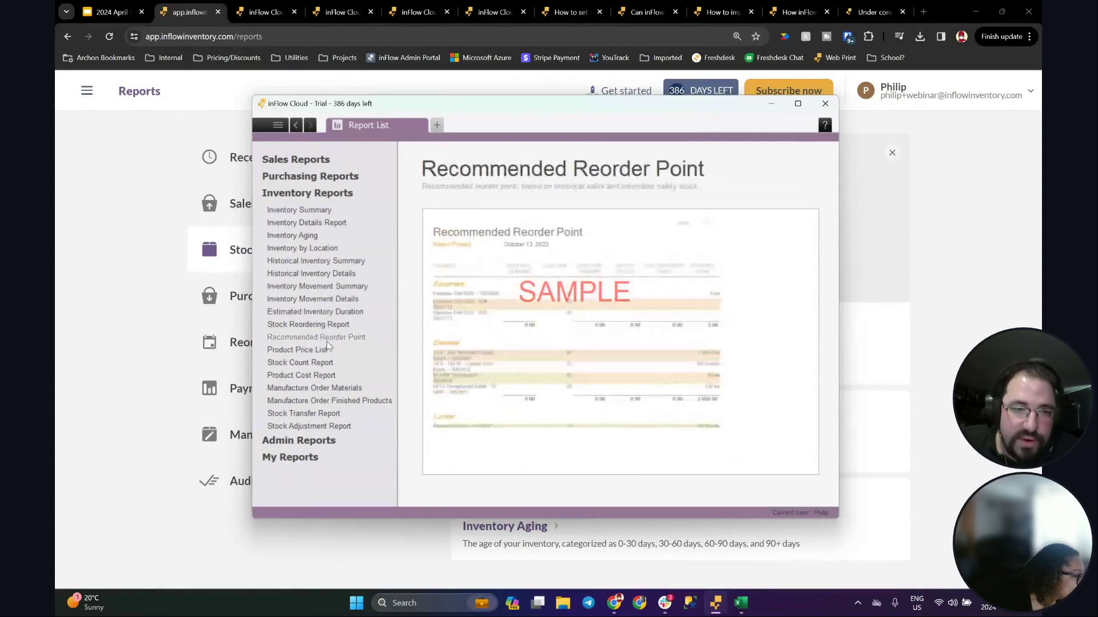
pyautogui.click(311, 299)
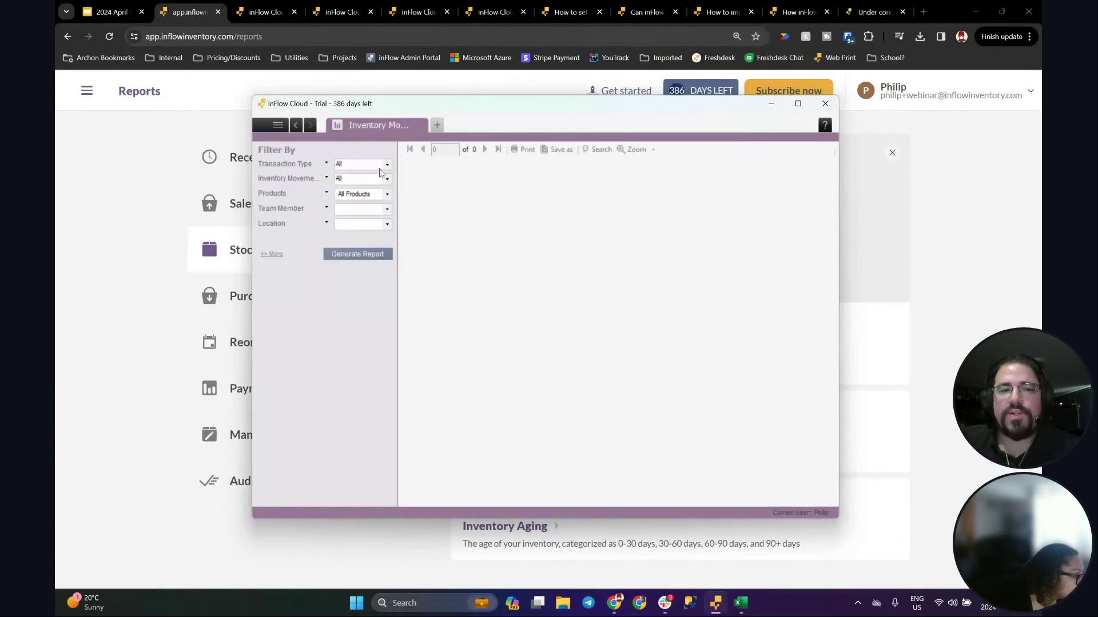
# Step: Filter the report to Purchase Order Receive transactions and generate it
pyautogui.click(273, 254)
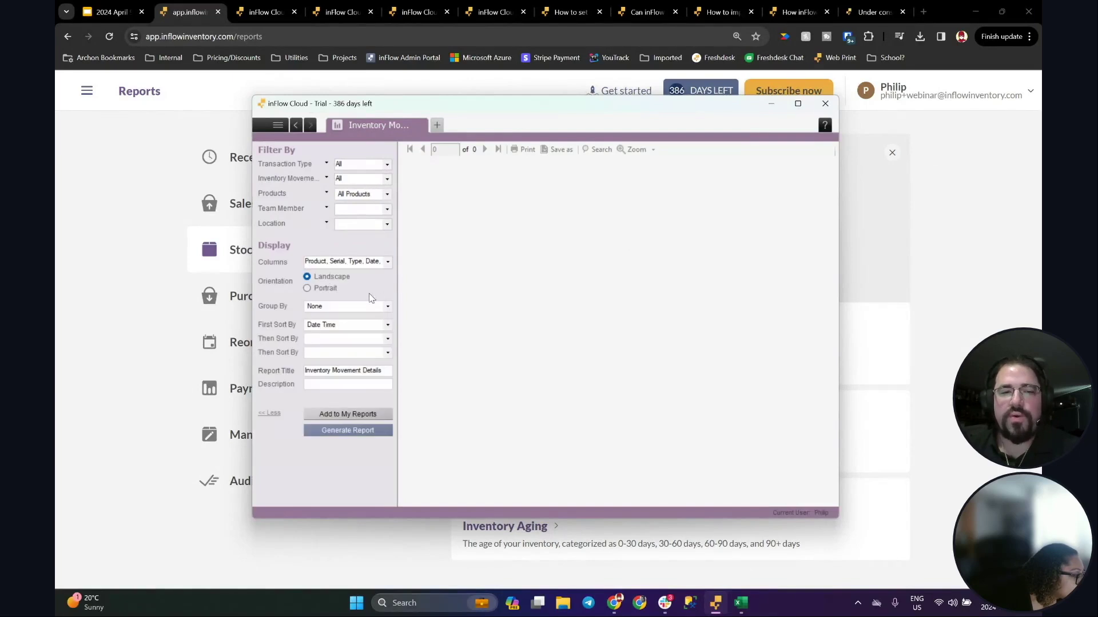
pyautogui.click(388, 262)
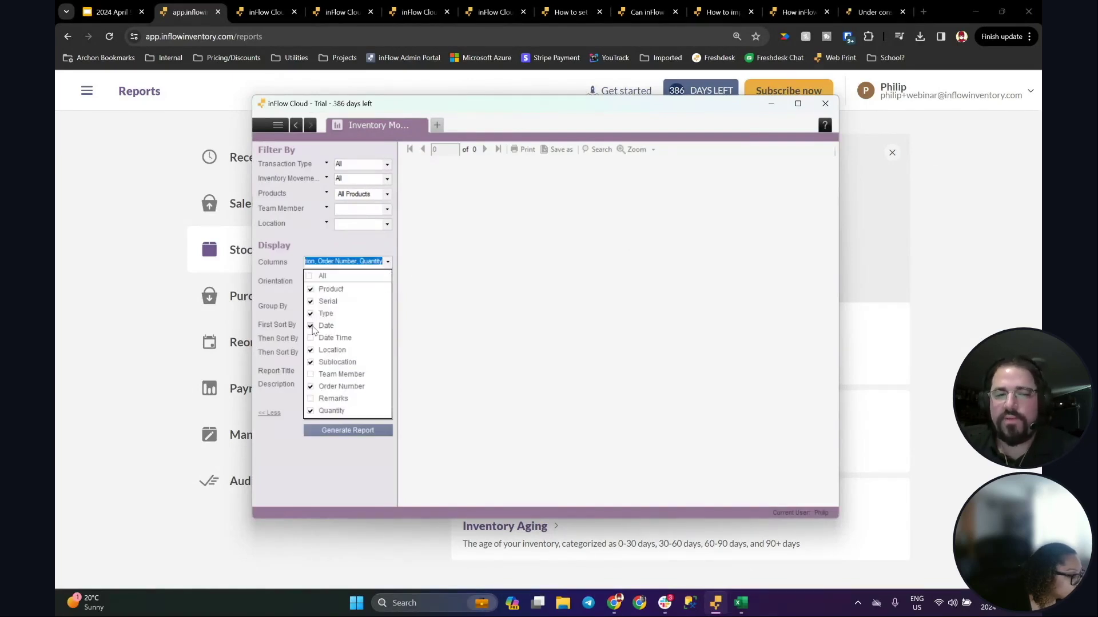
pyautogui.click(448, 314)
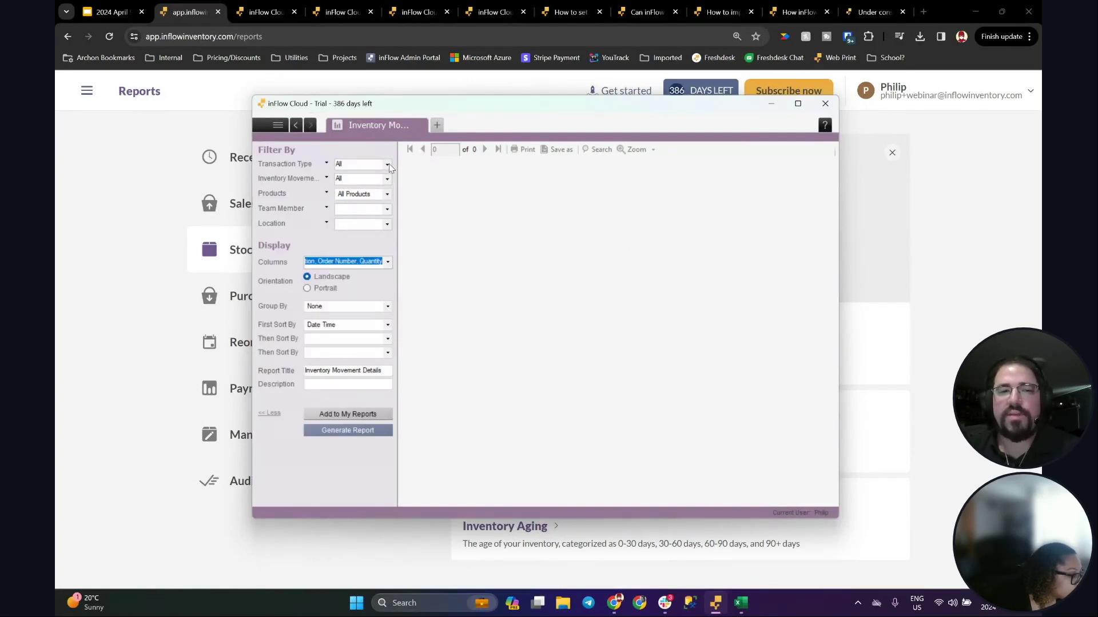
pyautogui.click(387, 165)
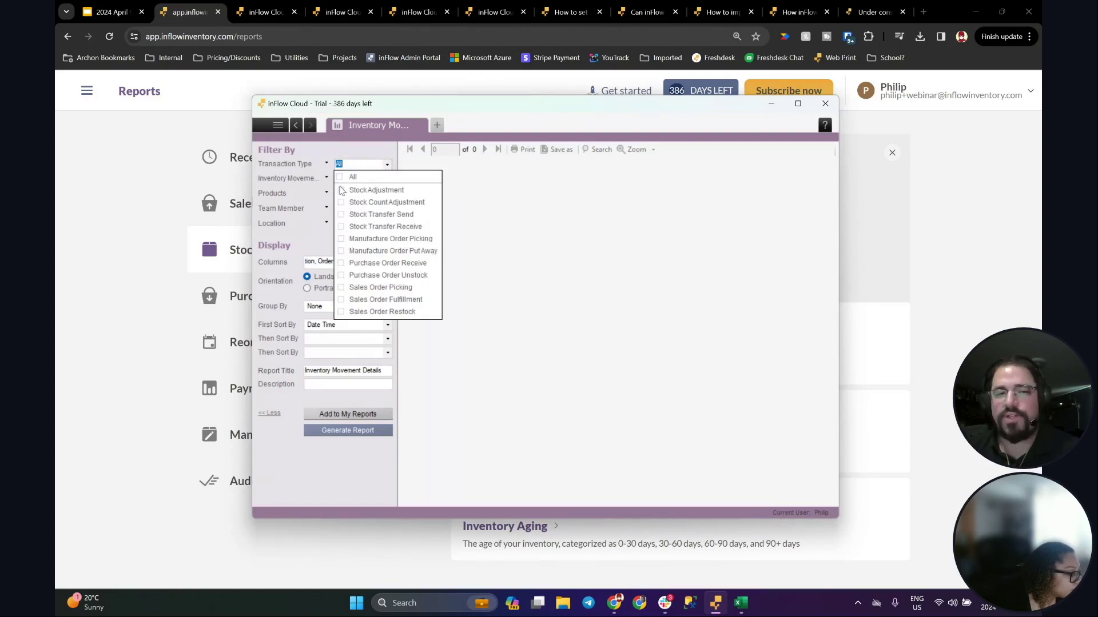
pyautogui.click(342, 263)
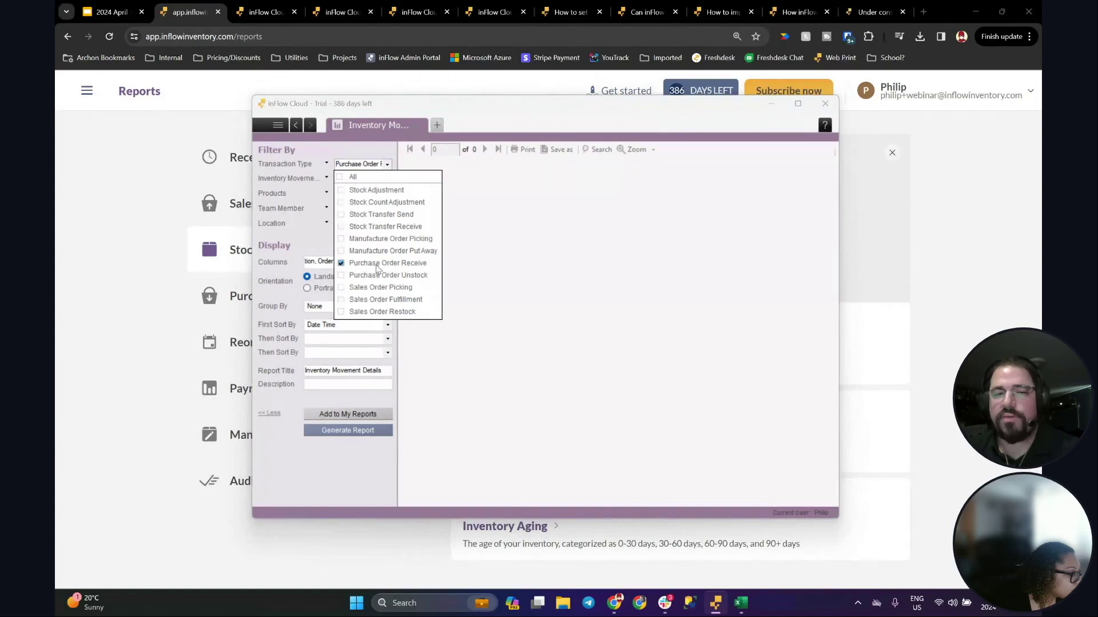
pyautogui.click(470, 277)
pyautogui.click(352, 429)
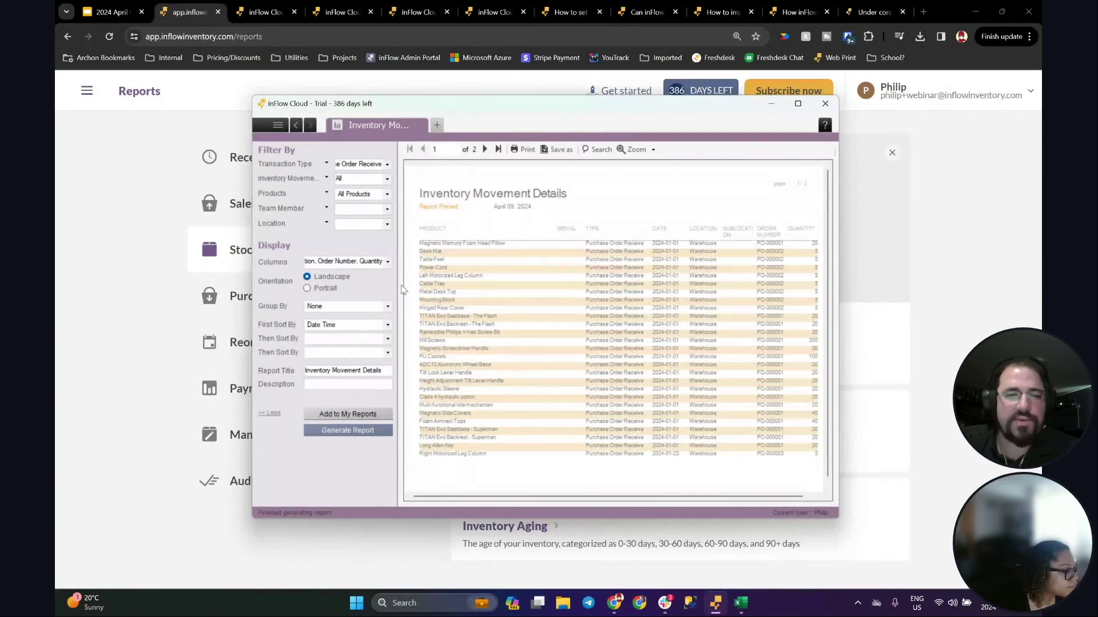
# Step: Review the generated report's column choices and open a new Homepage tab
pyautogui.click(388, 262)
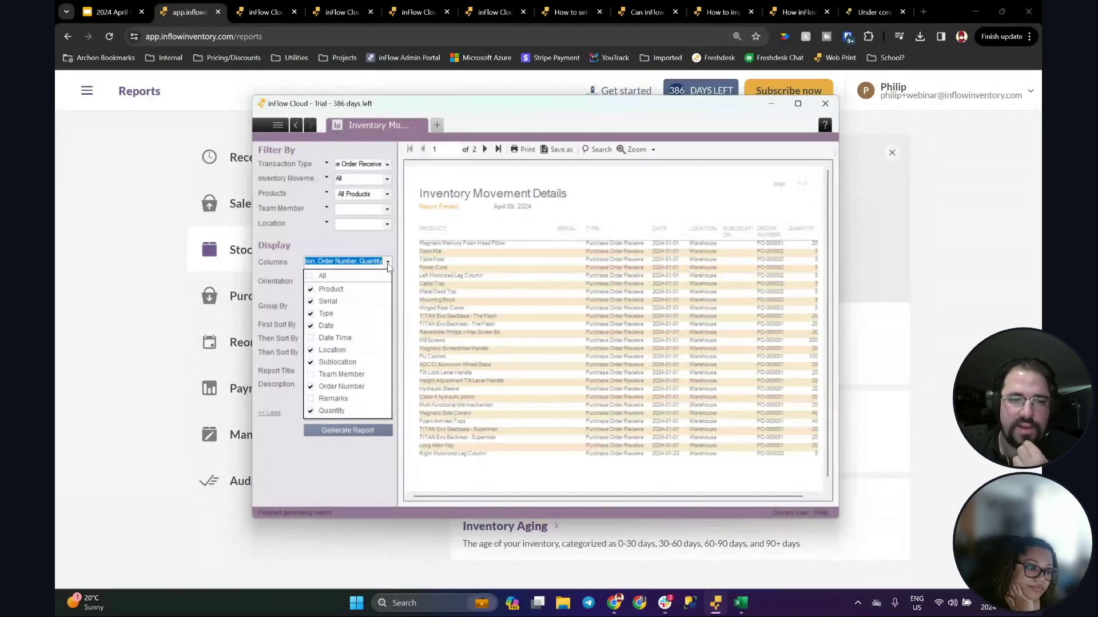
pyautogui.click(388, 265)
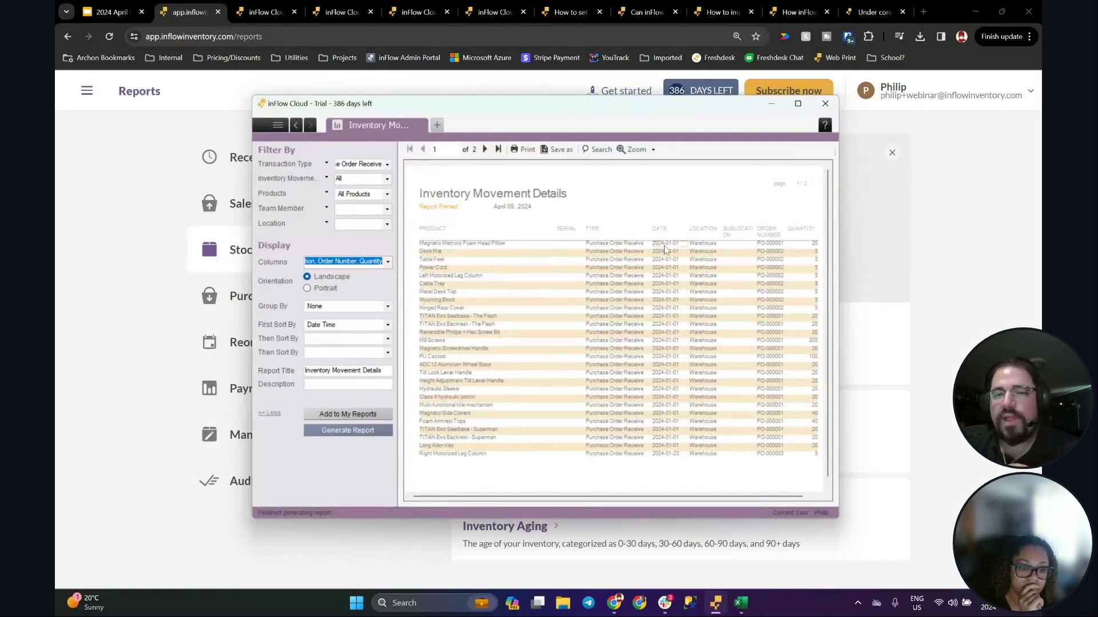
pyautogui.click(263, 128)
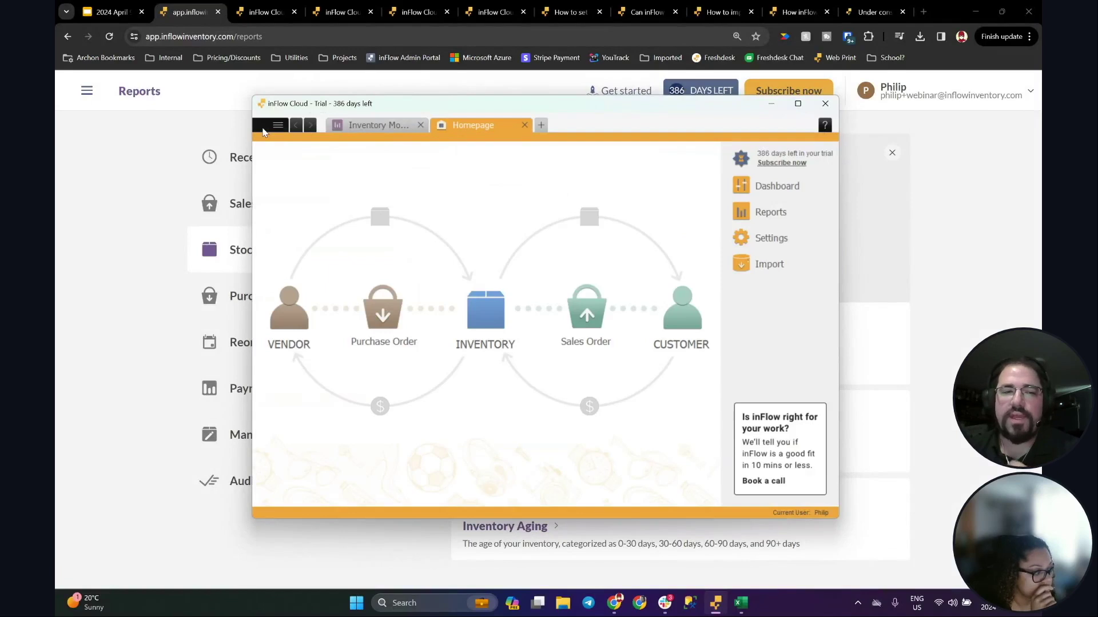
# Step: Switch back to the web app and show the Purchasing report category
pyautogui.click(264, 132)
pyautogui.click(139, 227)
pyautogui.click(324, 327)
pyautogui.click(328, 311)
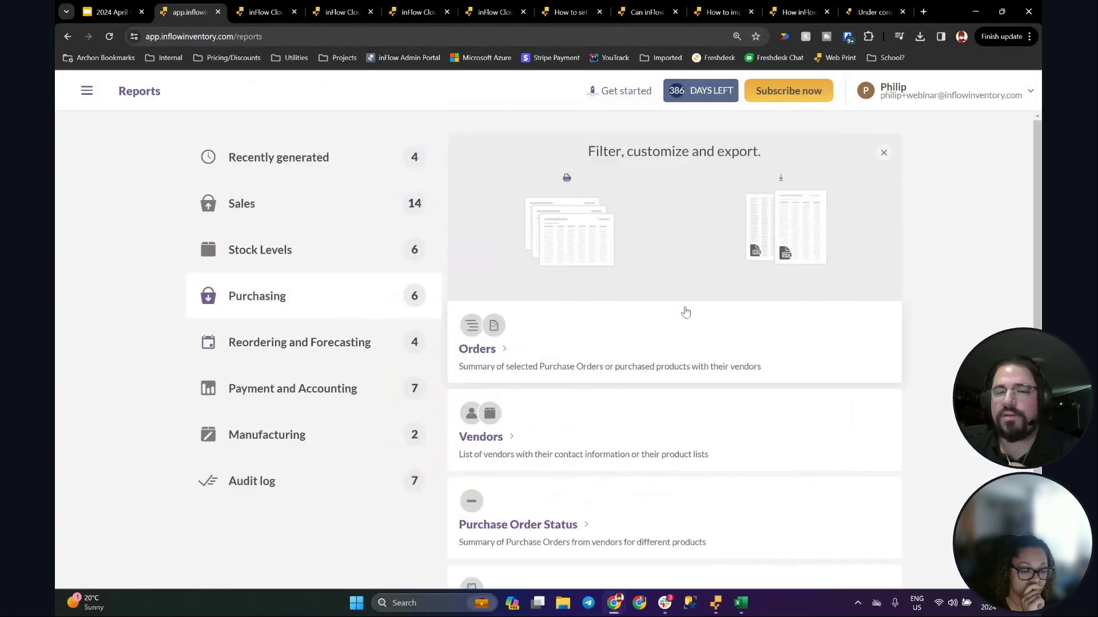
pyautogui.scroll(-2, 581, 286)
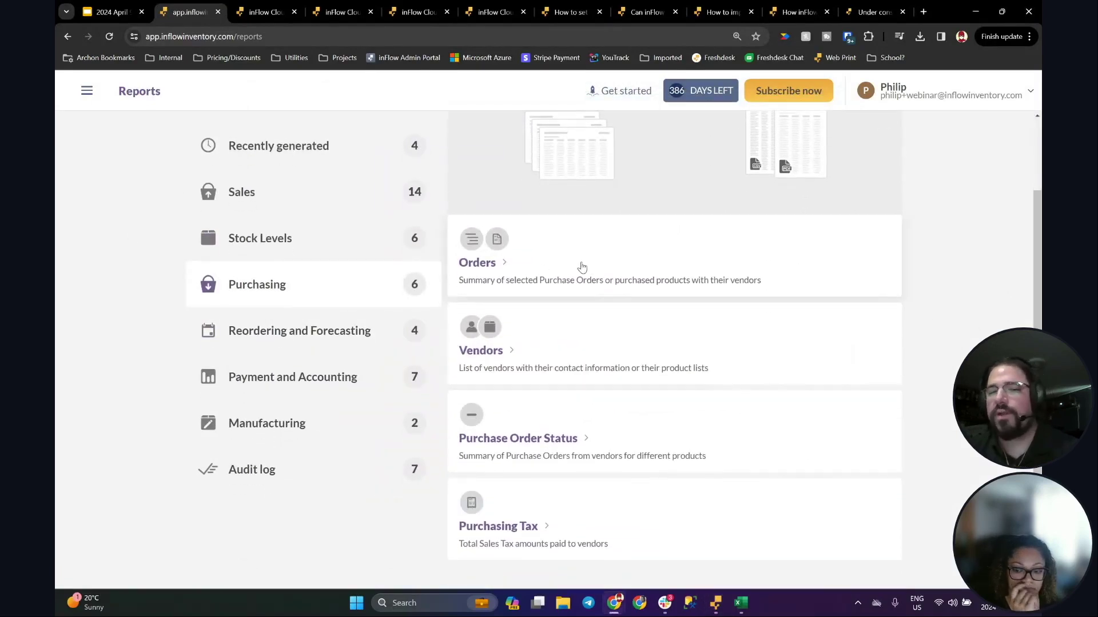
# Step: Generate the detailed Purchase Order Orders report, then bring the desktop window forward
pyautogui.click(581, 267)
pyautogui.click(653, 270)
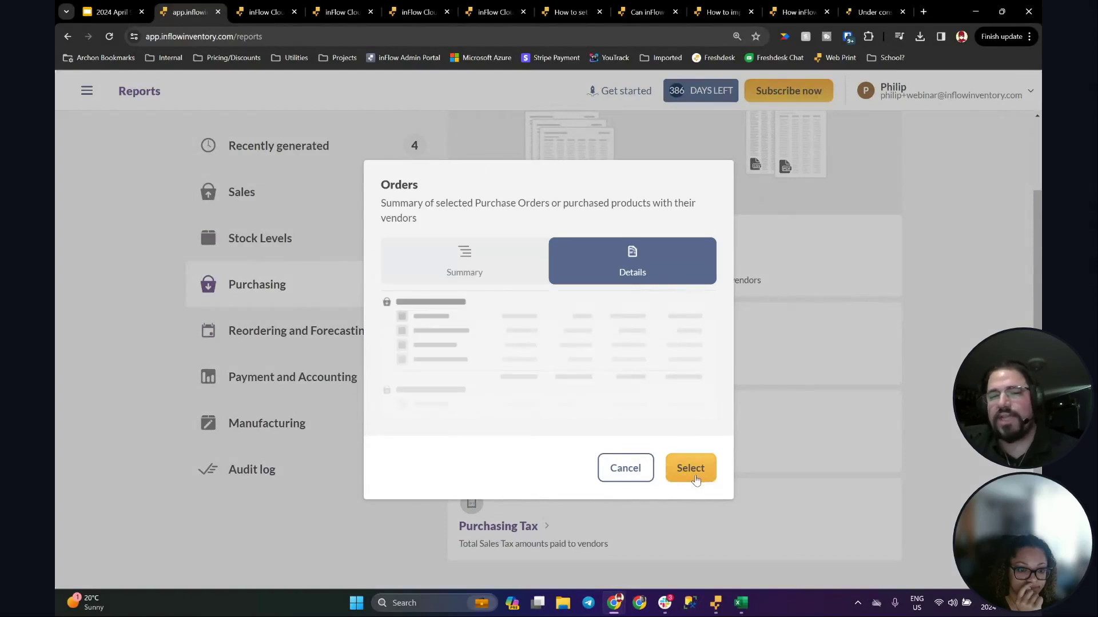
pyautogui.click(690, 469)
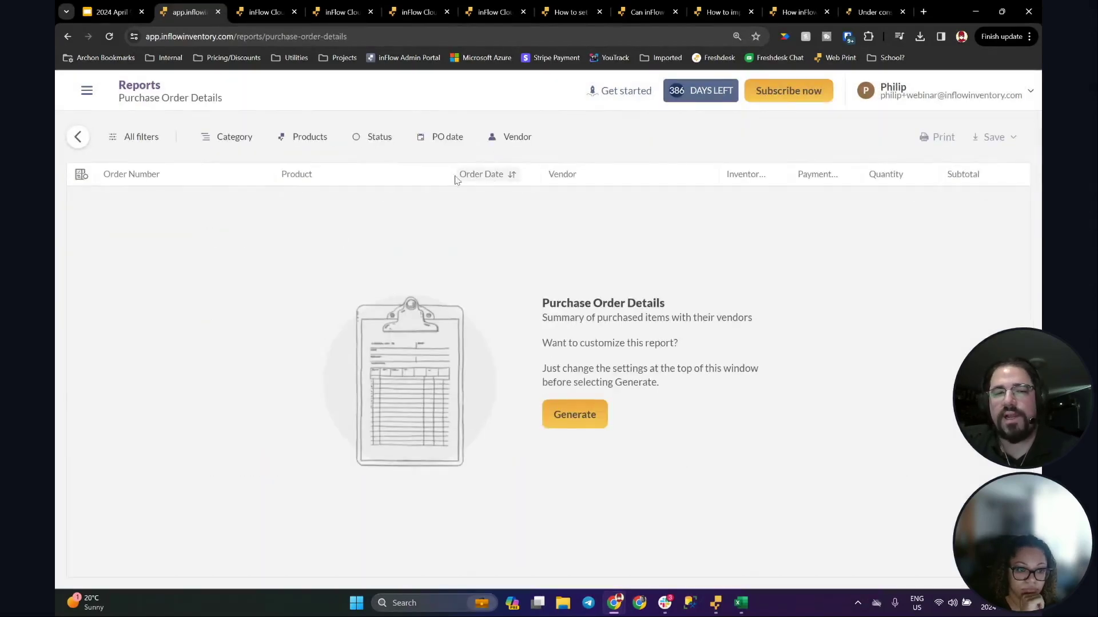
pyautogui.click(584, 414)
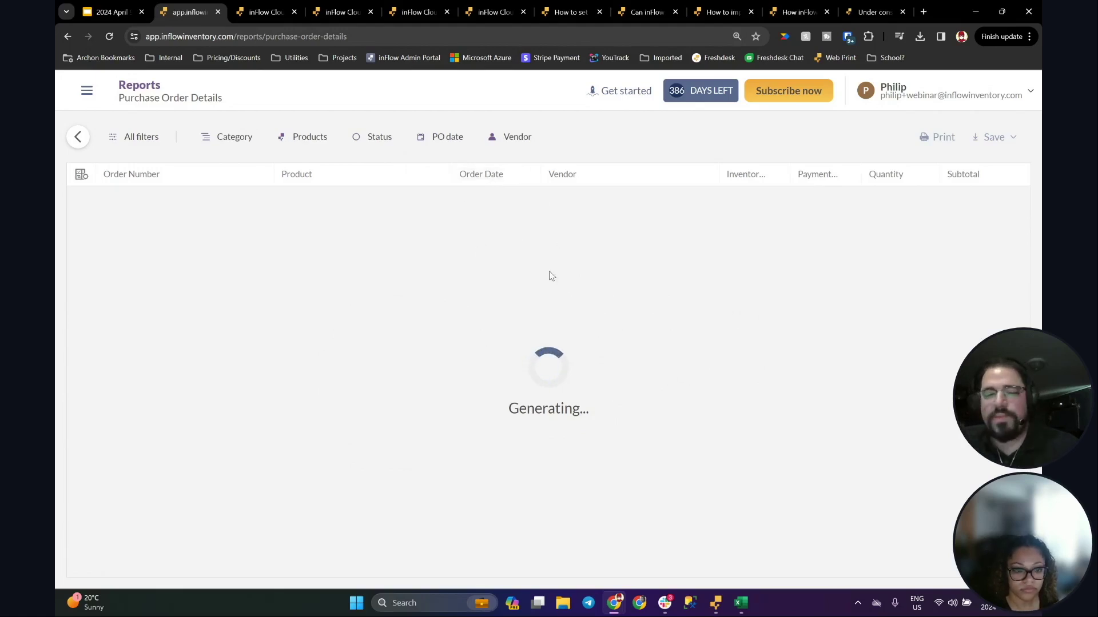
pyautogui.click(715, 603)
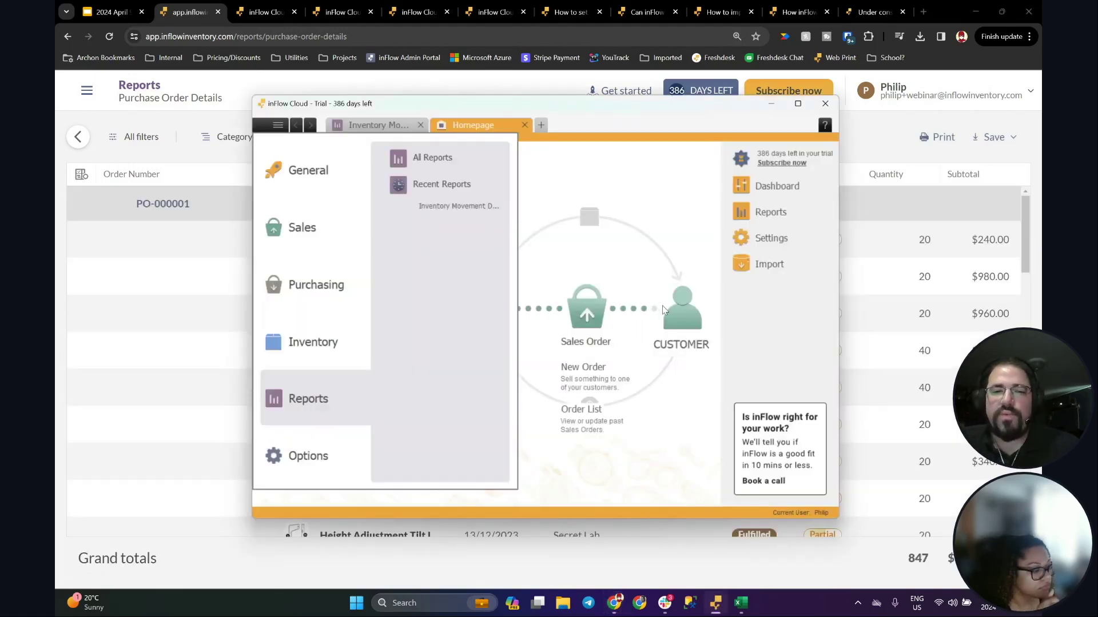
# Step: Recheck the Inventory Movement report's transaction types, then return to the web Purchase Order Details report
pyautogui.click(375, 124)
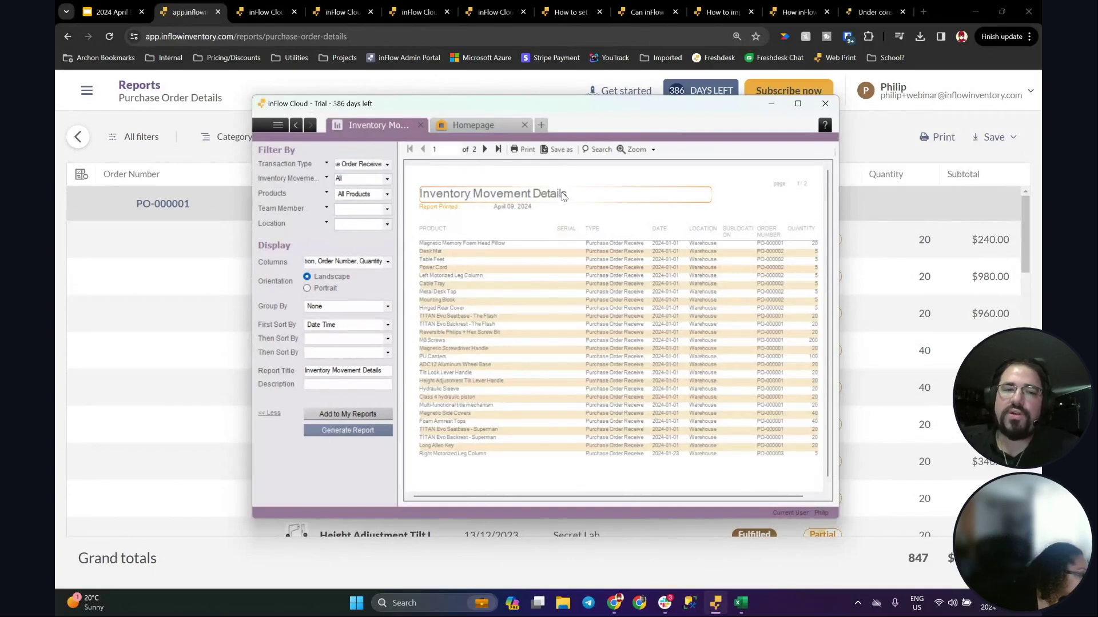
pyautogui.click(389, 166)
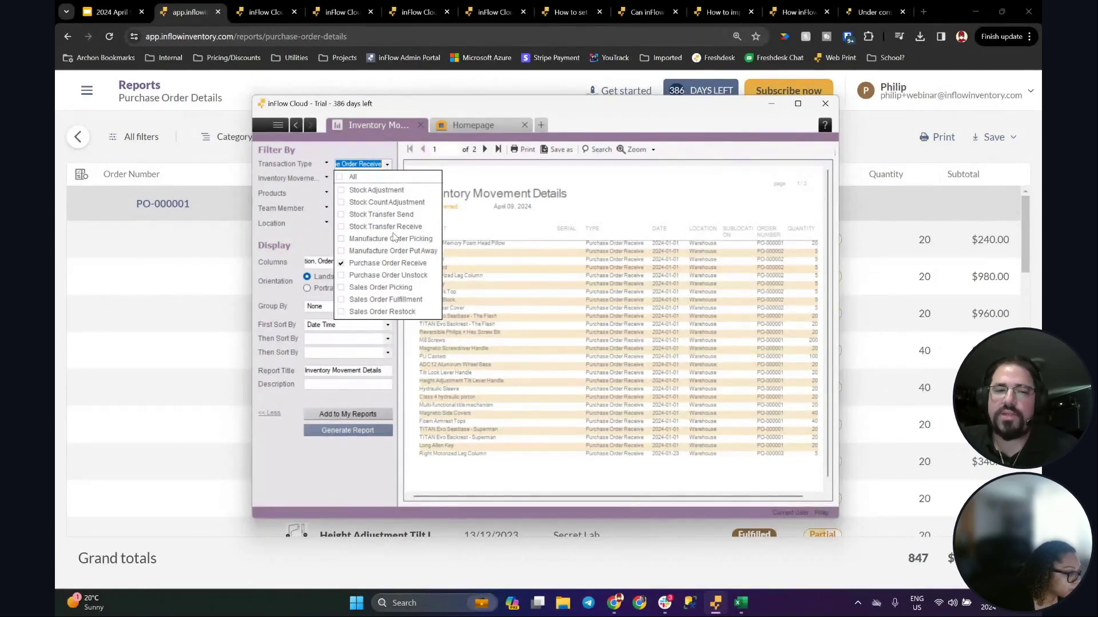
pyautogui.click(192, 291)
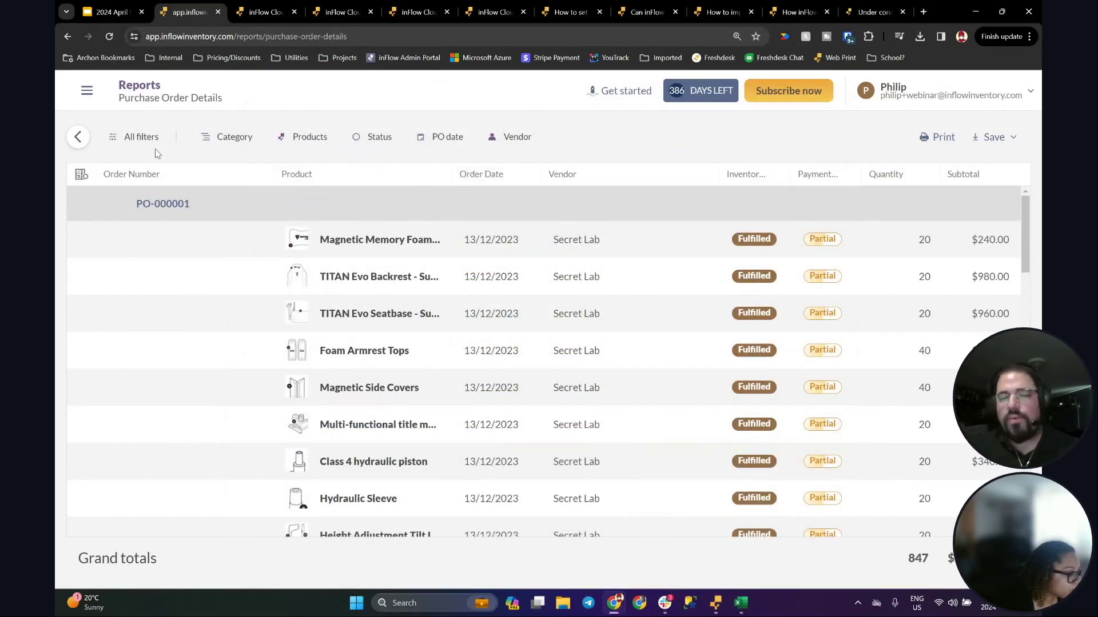
pyautogui.doubleClick(469, 242)
pyautogui.click(496, 236)
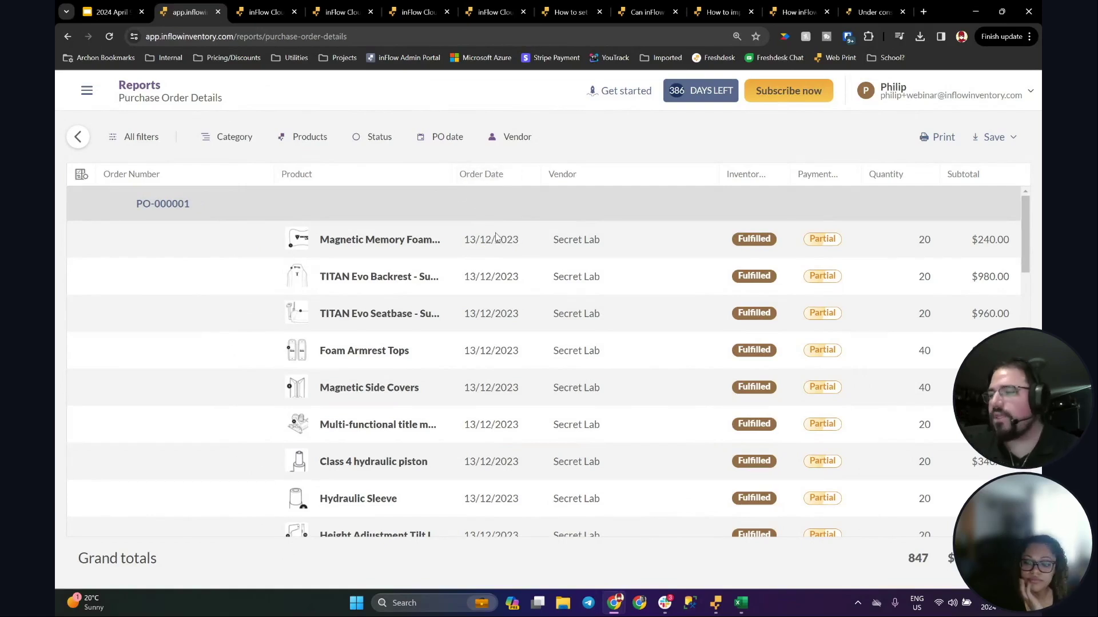